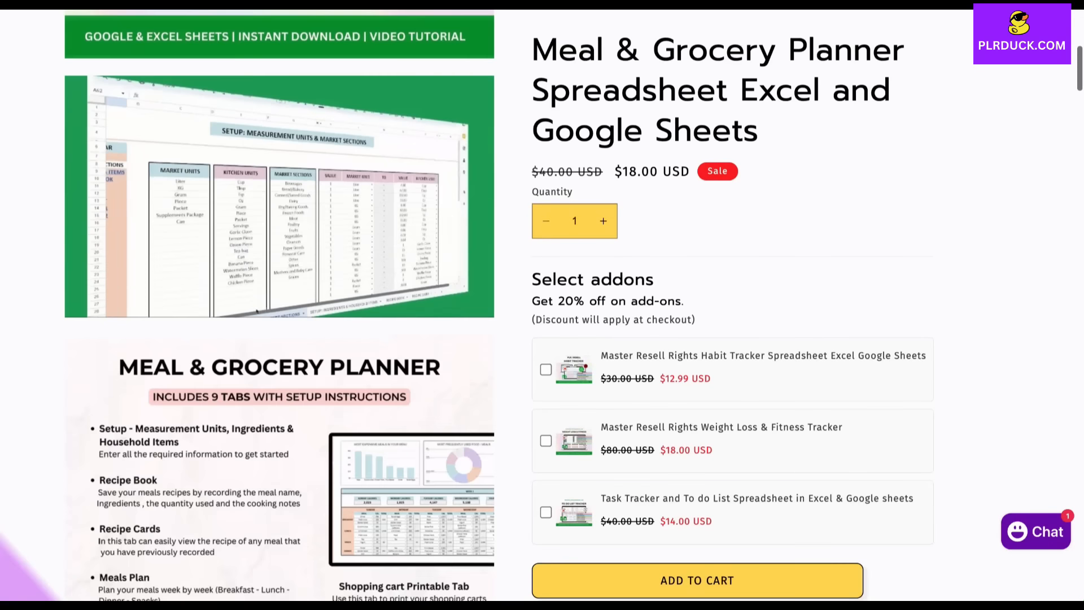
- Look through the meal and grocery planner's product page, including its feature images and description
{"action": "scroll", "coordinate": [280, 305], "scroll_direction": "down", "scroll_amount": 10}
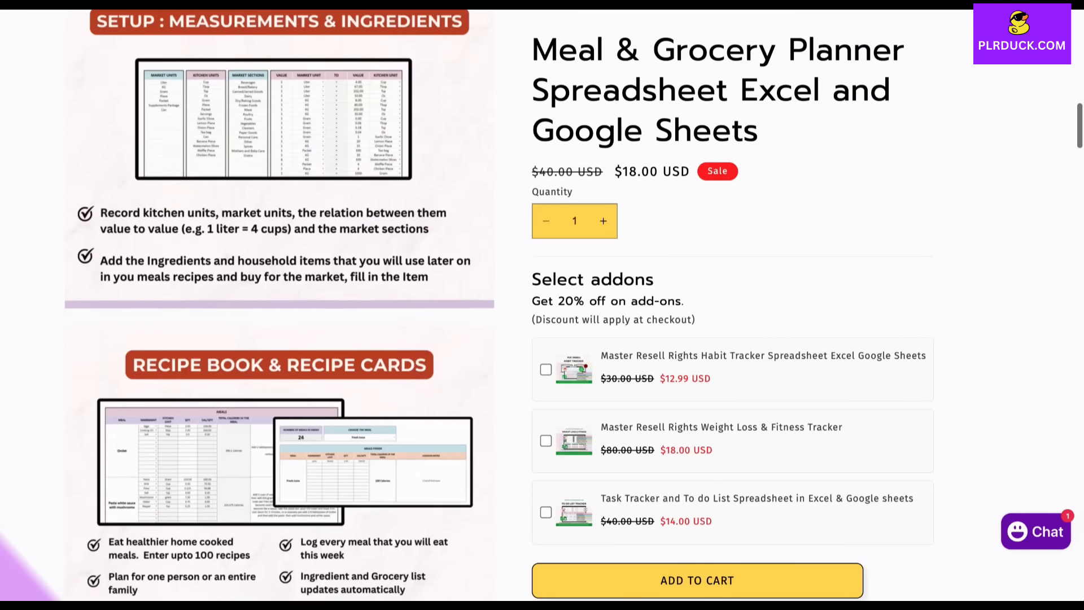
{"action": "scroll", "coordinate": [279, 305], "scroll_direction": "down", "scroll_amount": 1}
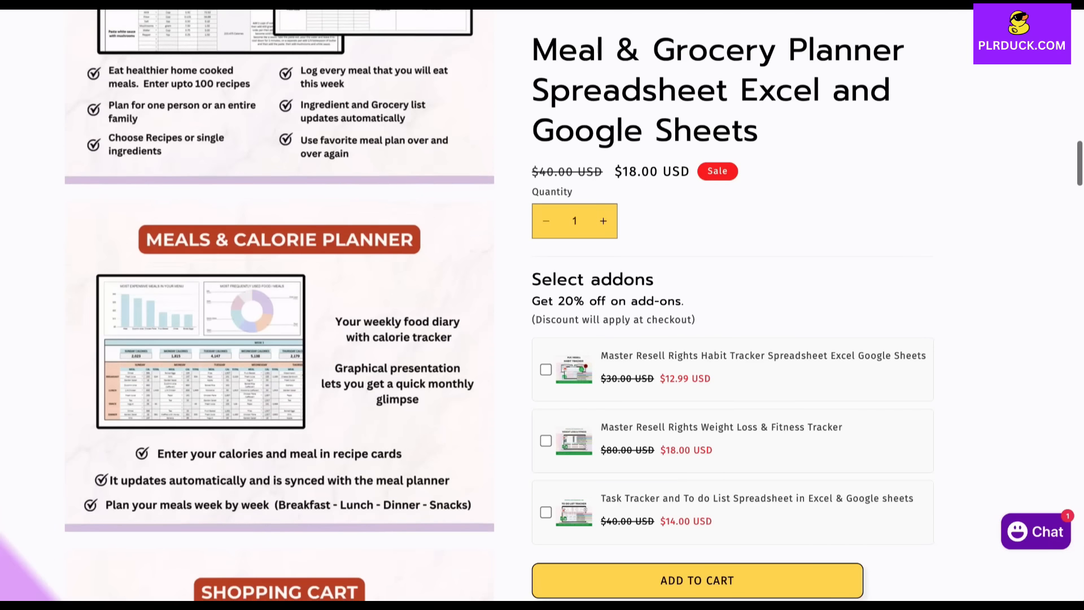
{"action": "scroll", "coordinate": [279, 305], "scroll_direction": "down", "scroll_amount": 5}
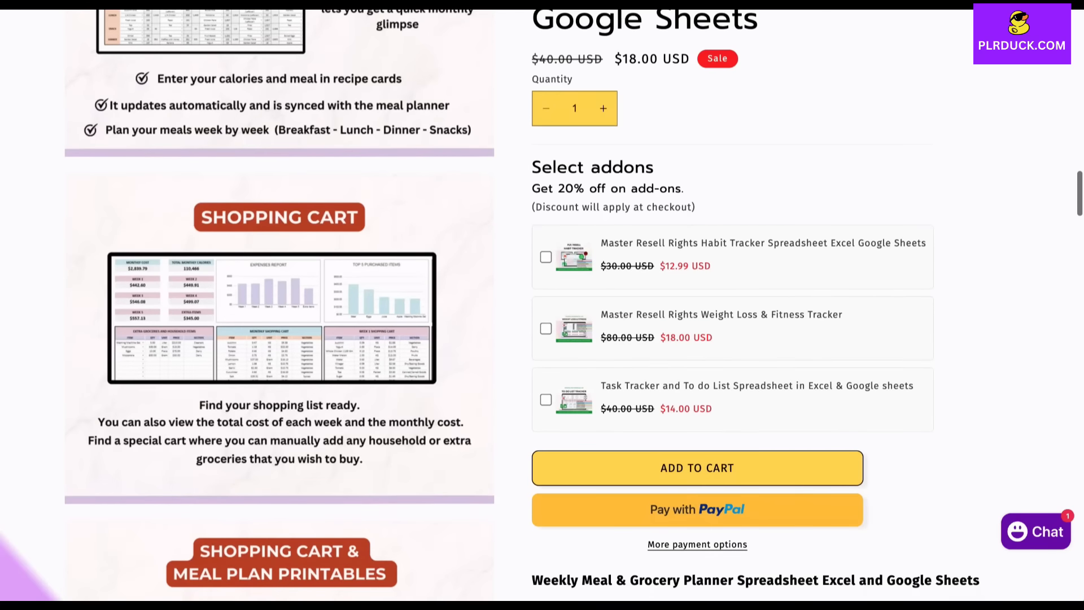
{"action": "scroll", "coordinate": [542, 305], "scroll_direction": "down", "scroll_amount": 9}
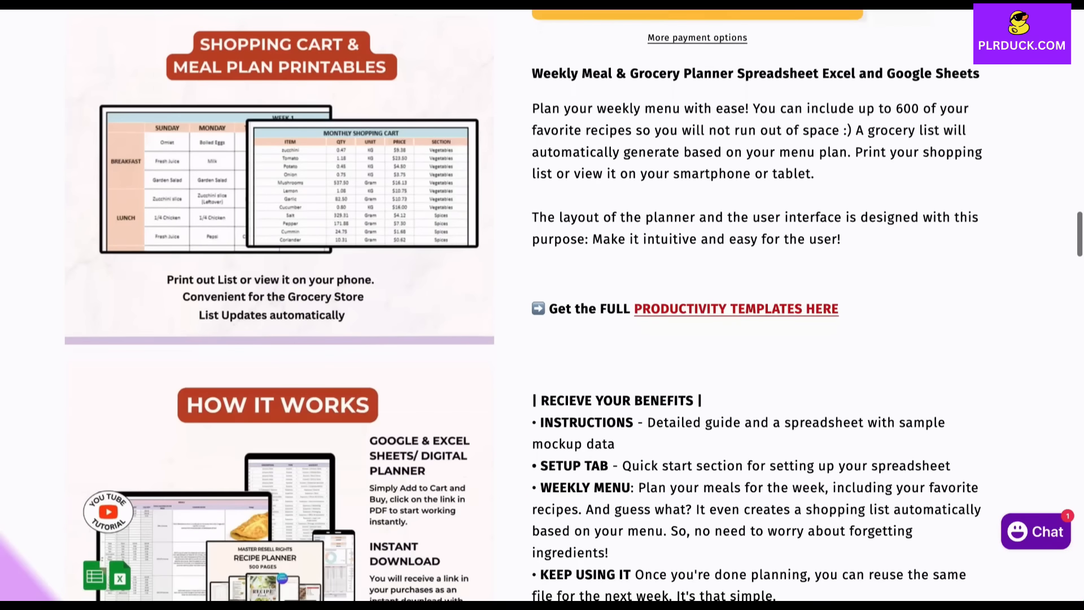
{"action": "scroll", "coordinate": [542, 305], "scroll_direction": "down", "scroll_amount": 8}
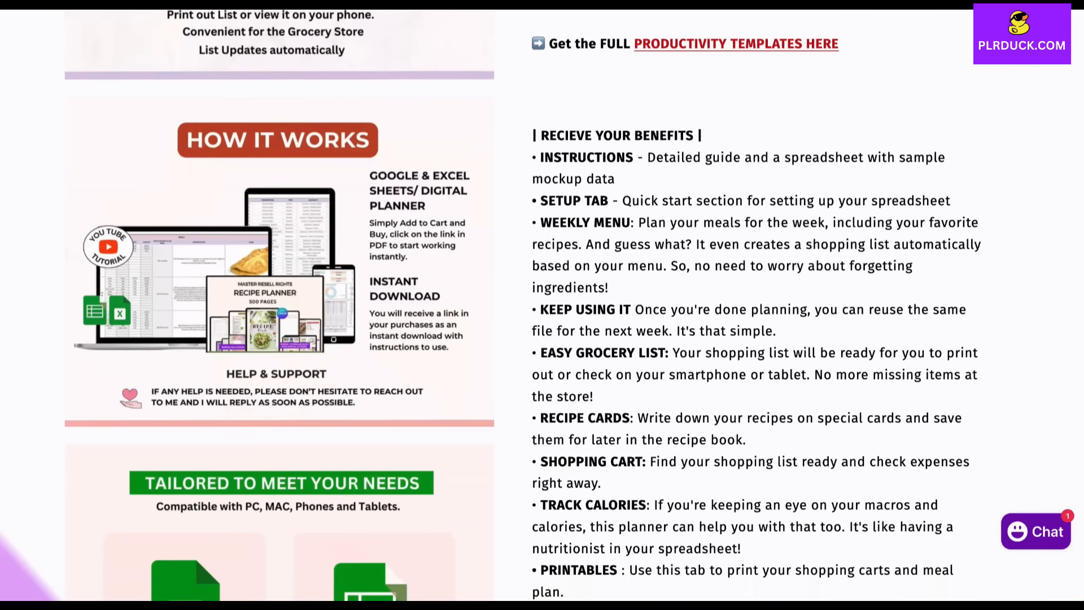
{"action": "scroll", "coordinate": [542, 305], "scroll_direction": "down", "scroll_amount": 7}
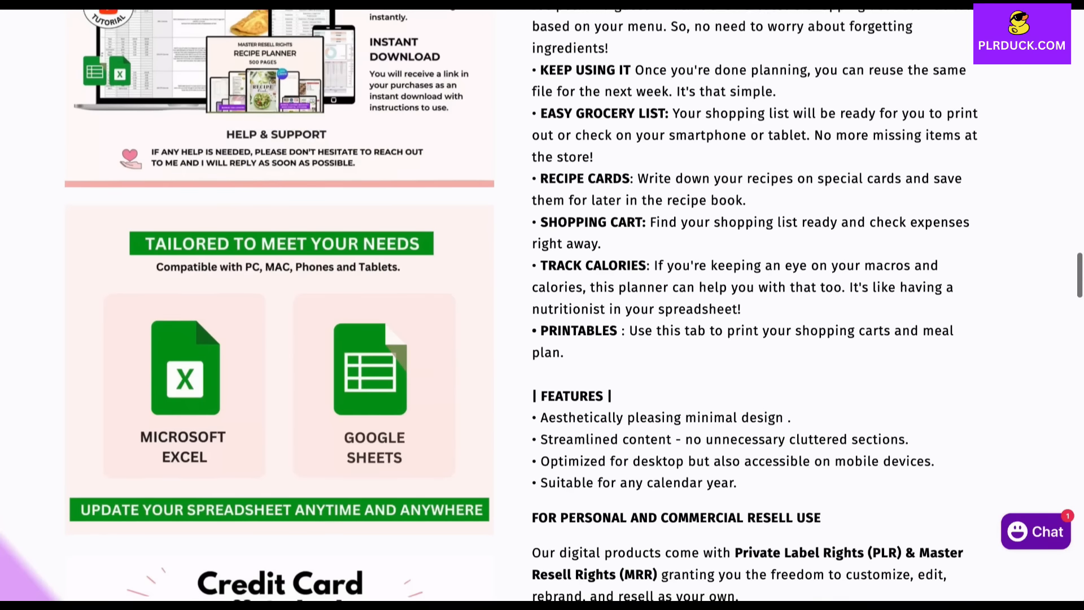
{"action": "scroll", "coordinate": [542, 305], "scroll_direction": "down", "scroll_amount": 5}
{"action": "scroll", "coordinate": [542, 305], "scroll_direction": "up", "scroll_amount": 20}
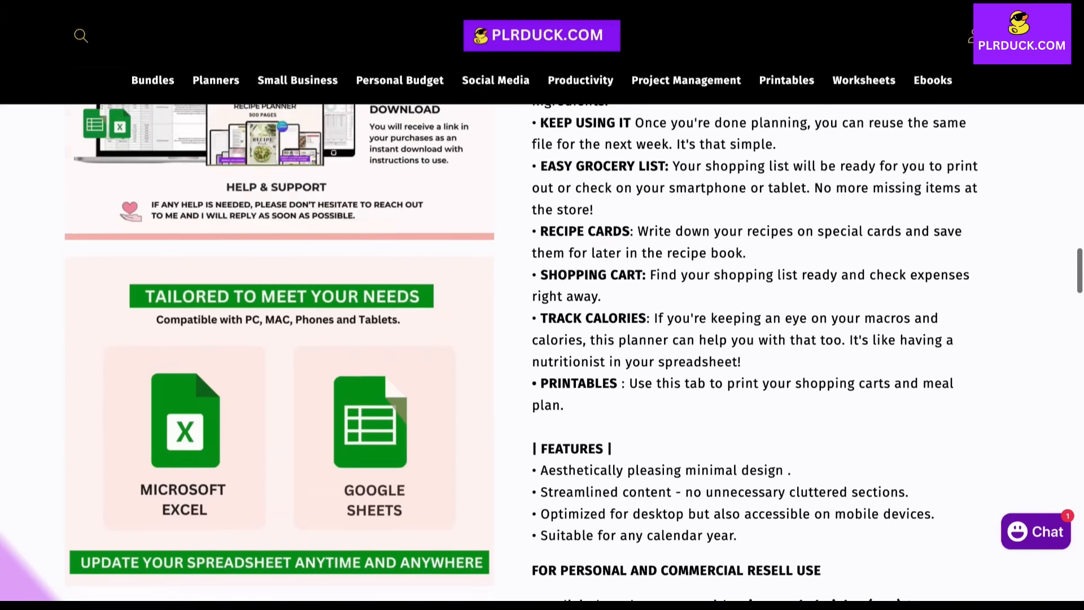
{"action": "scroll", "coordinate": [542, 305], "scroll_direction": "up", "scroll_amount": 7}
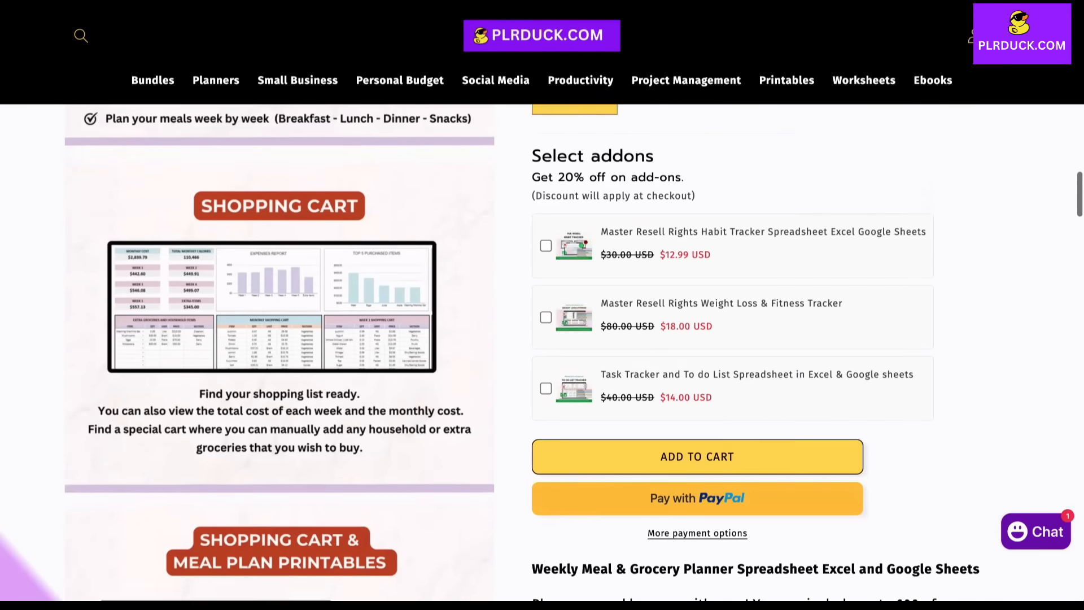
{"action": "scroll", "coordinate": [279, 349], "scroll_direction": "up", "scroll_amount": 12}
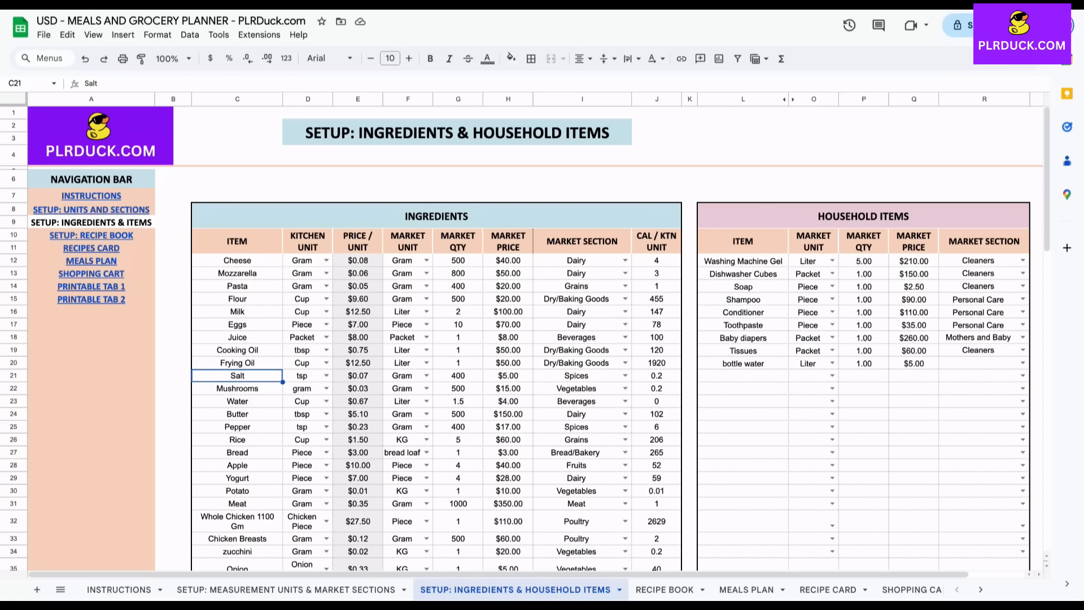
- From the ingredients setup sheet, go to the RECIPE BOOK sheet and examine the Omlet recipe's quantities, calorie formulas and cooking notes
{"action": "left_click", "coordinate": [656, 273]}
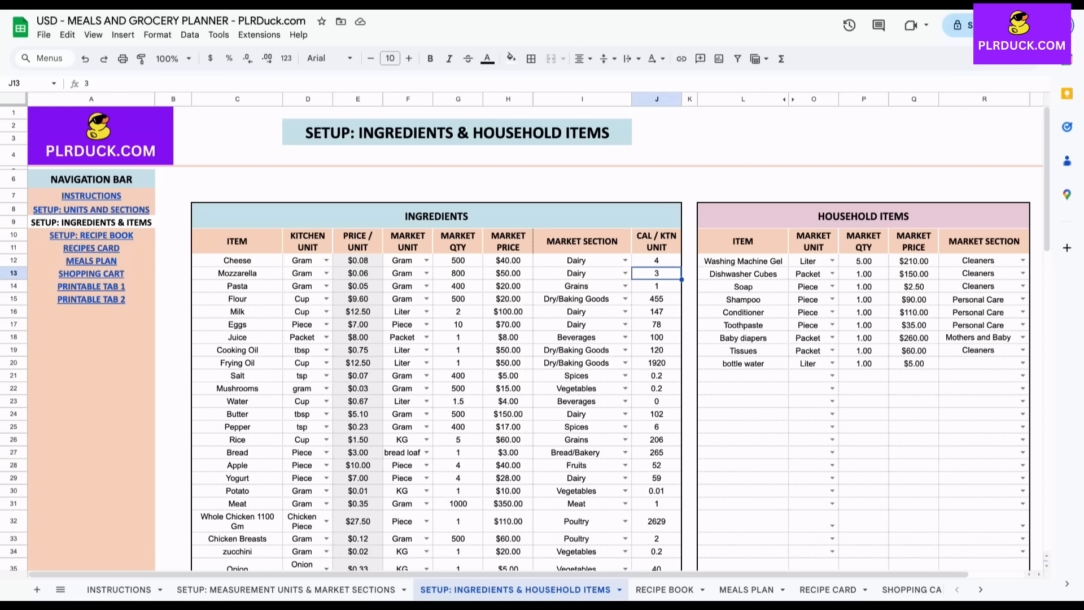
{"action": "left_click", "coordinate": [664, 588]}
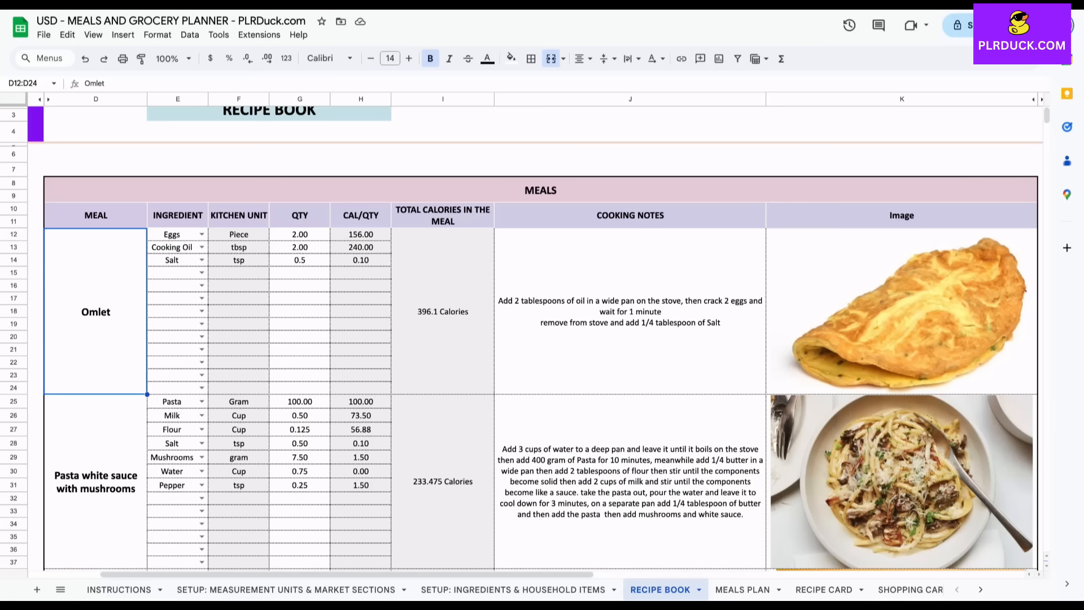
{"action": "left_click", "coordinate": [300, 247]}
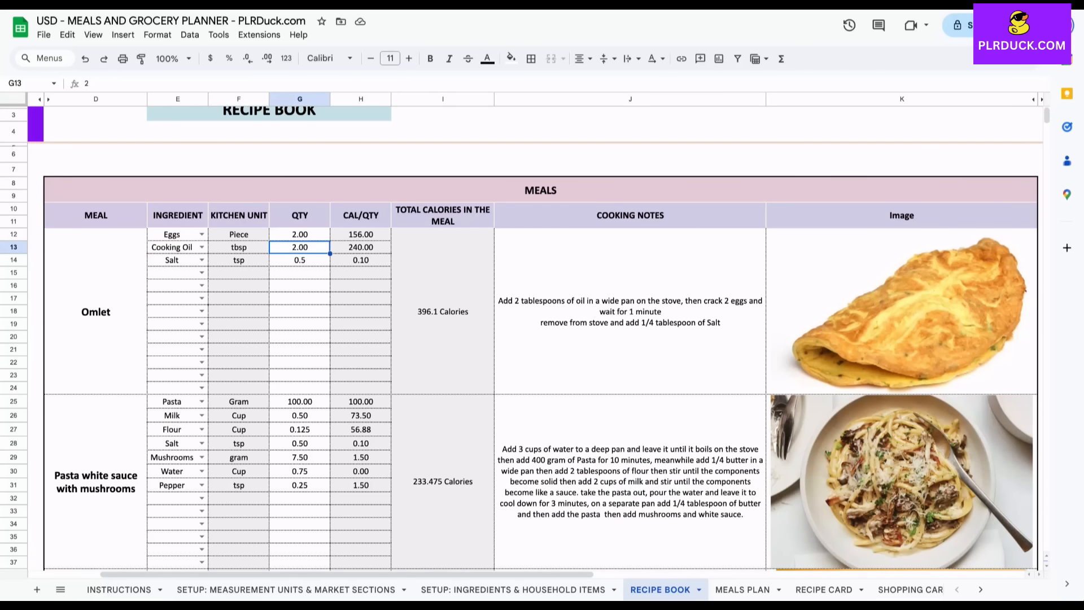
{"action": "left_click", "coordinate": [361, 234]}
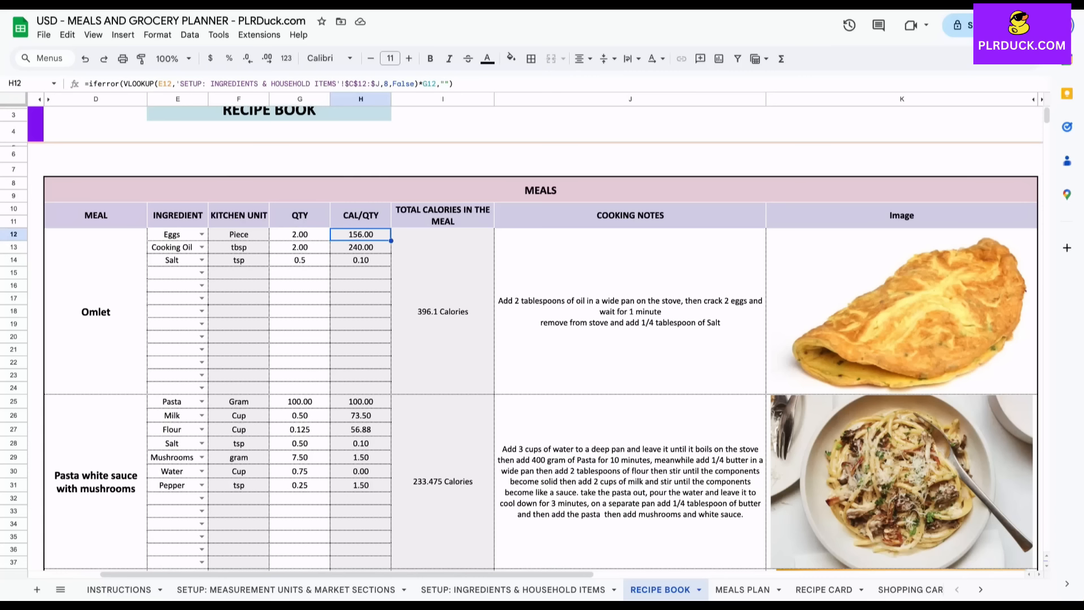
{"action": "left_click", "coordinate": [443, 311]}
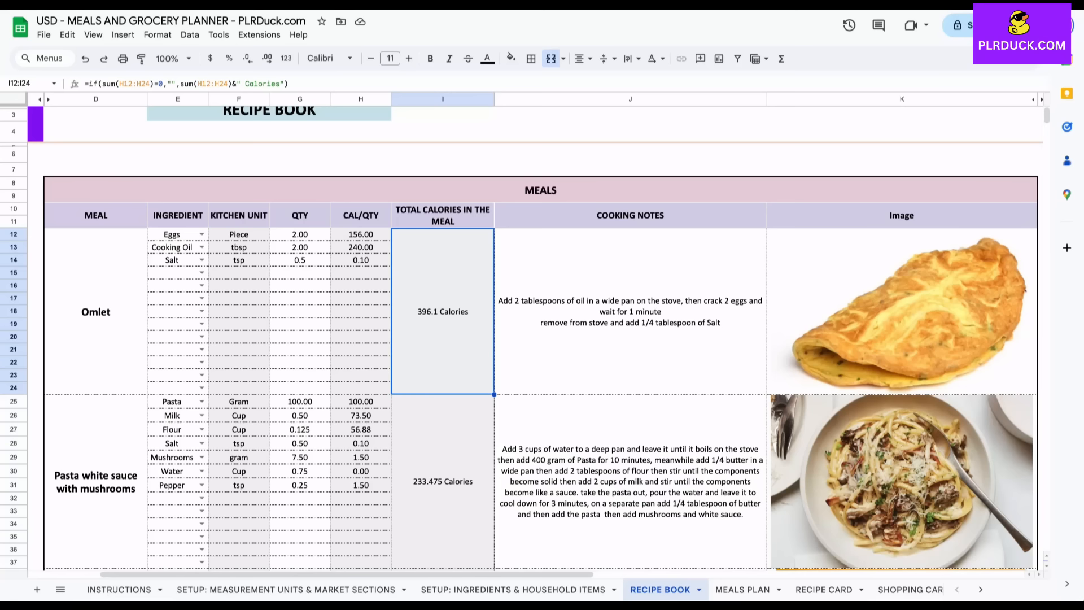
{"action": "left_click", "coordinate": [630, 311]}
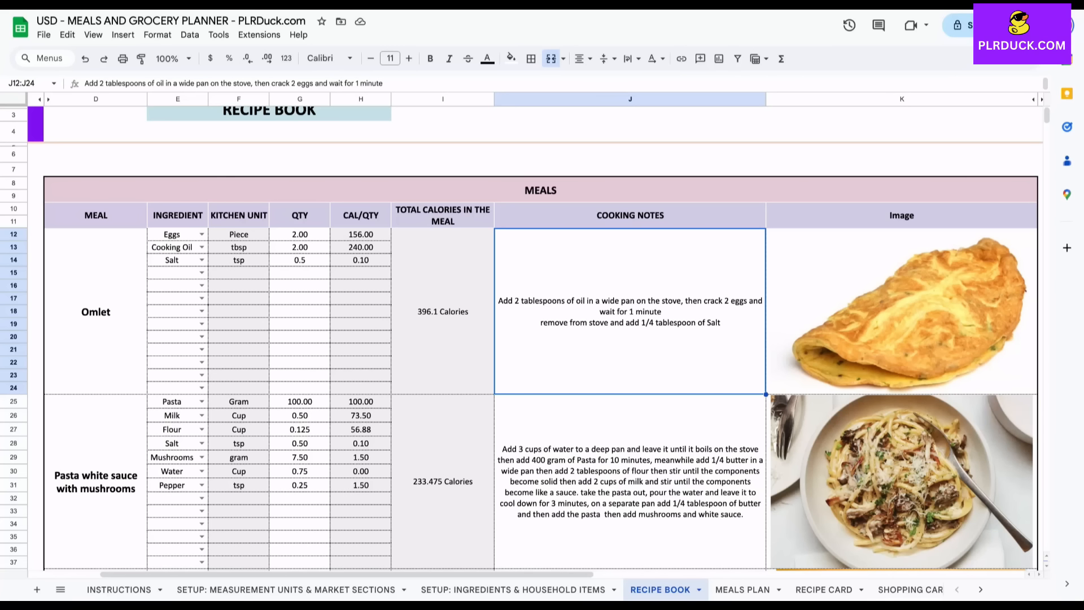
- Examine the Week 1 daily meals and calorie totals from Sunday to Saturday on the MEALS PLAN sheet
{"action": "left_click", "coordinate": [742, 589]}
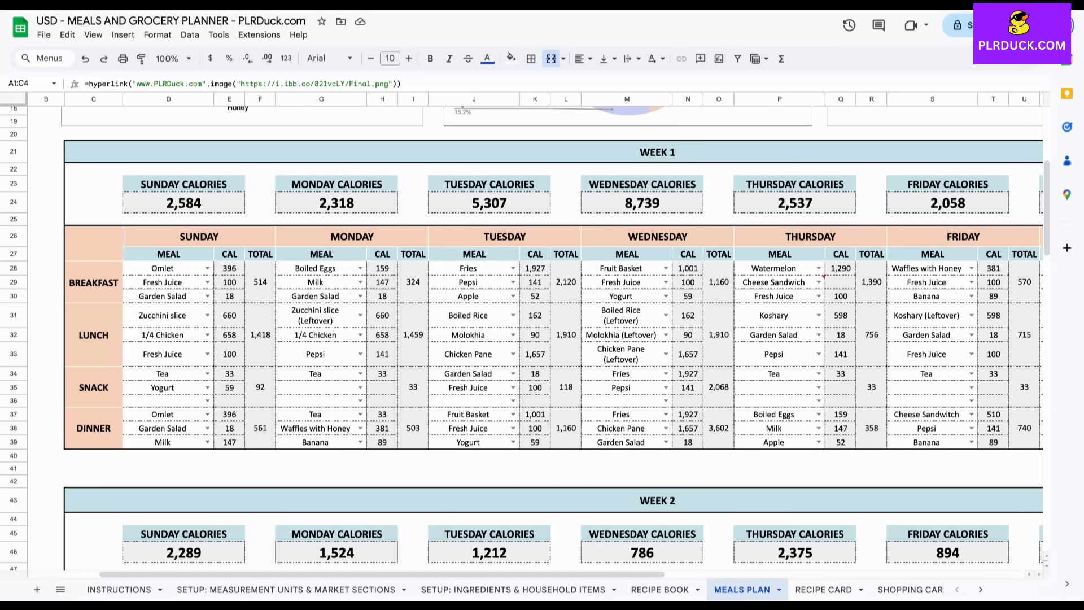
{"action": "scroll", "coordinate": [525, 333], "scroll_direction": "down", "scroll_amount": 1}
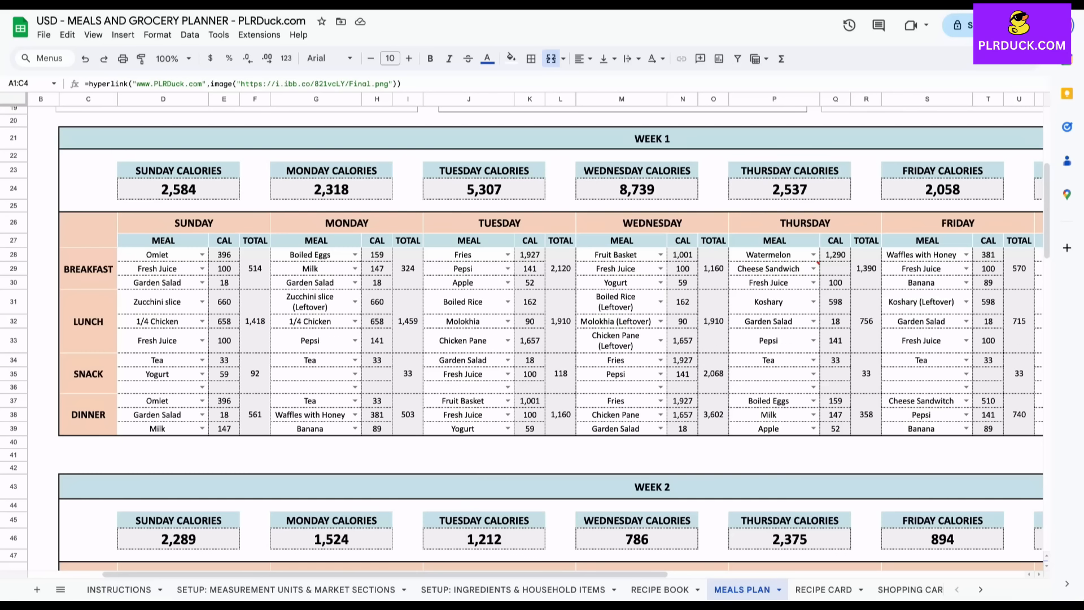
{"action": "left_click", "coordinate": [179, 189]}
{"action": "left_click", "coordinate": [178, 170]}
{"action": "left_click", "coordinate": [331, 171]}
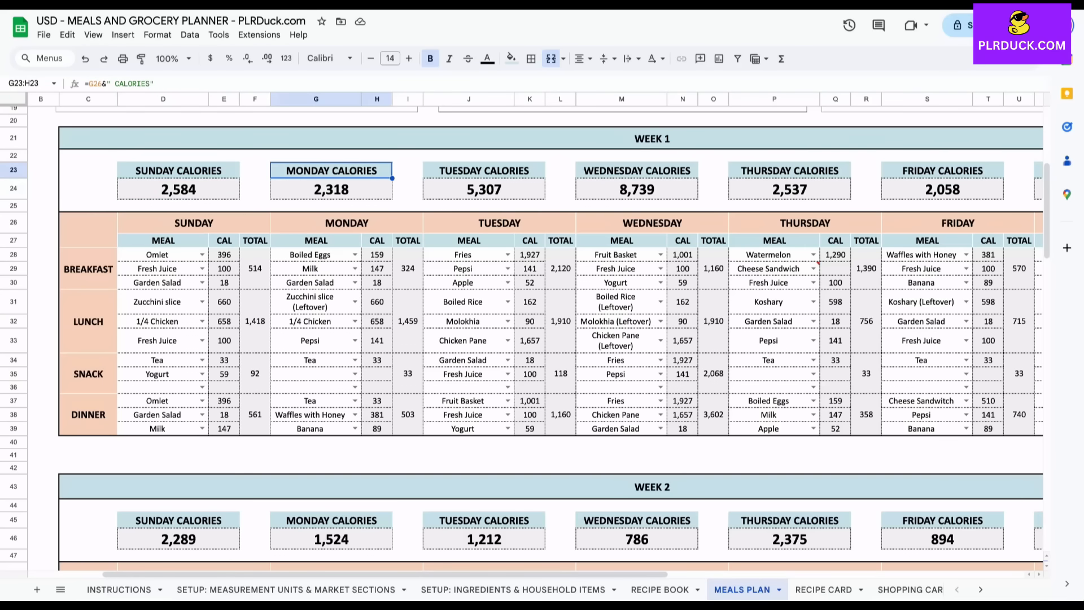
{"action": "left_click", "coordinate": [331, 189]}
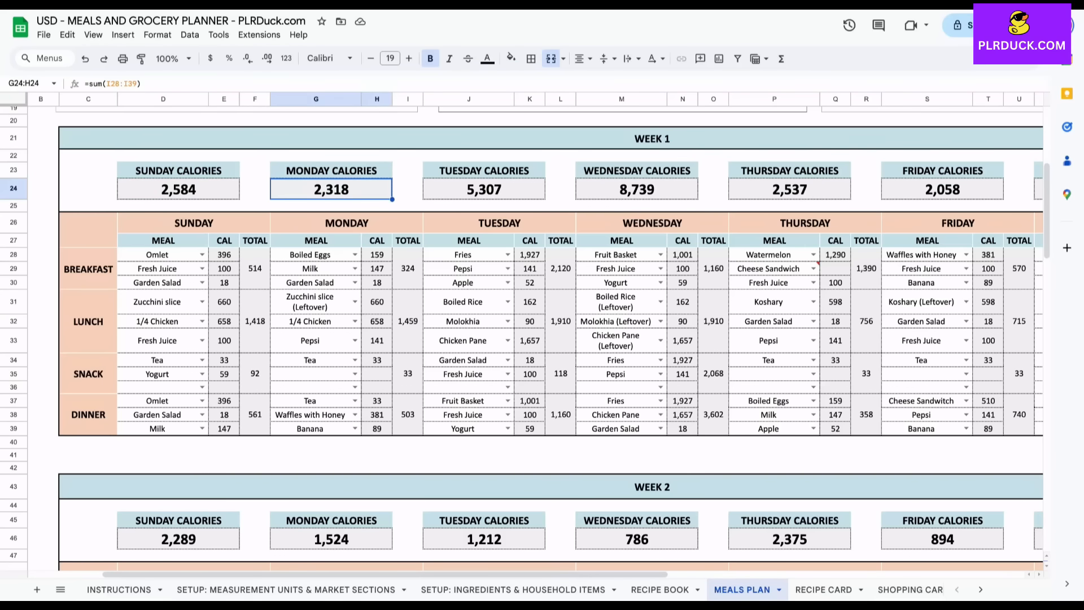
{"action": "scroll", "coordinate": [530, 333], "scroll_direction": "right", "scroll_amount": 5}
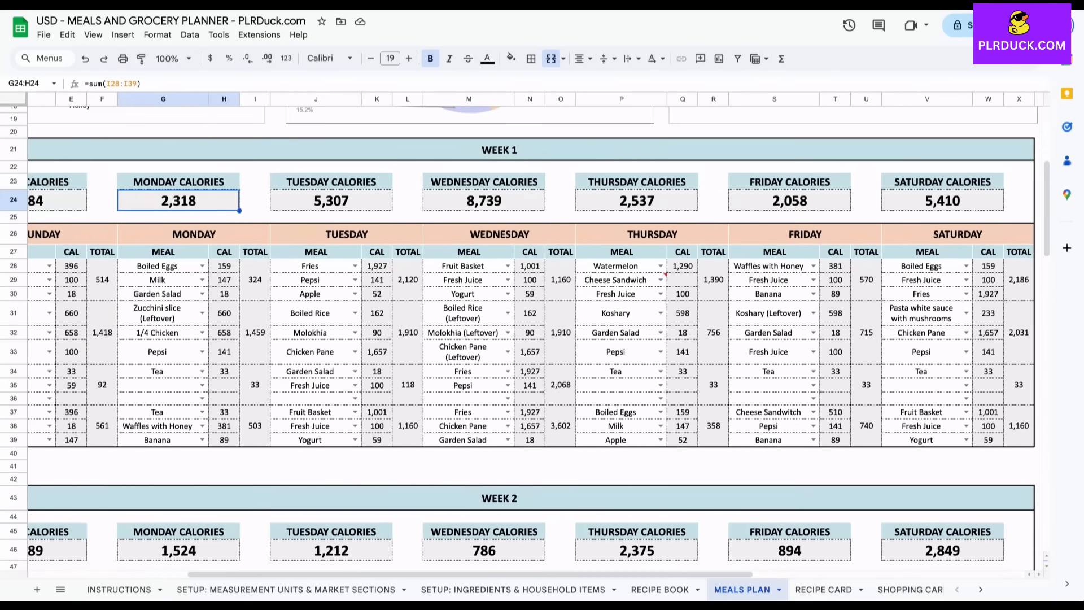
{"action": "scroll", "coordinate": [531, 333], "scroll_direction": "left", "scroll_amount": 5}
{"action": "scroll", "coordinate": [530, 333], "scroll_direction": "up", "scroll_amount": 1}
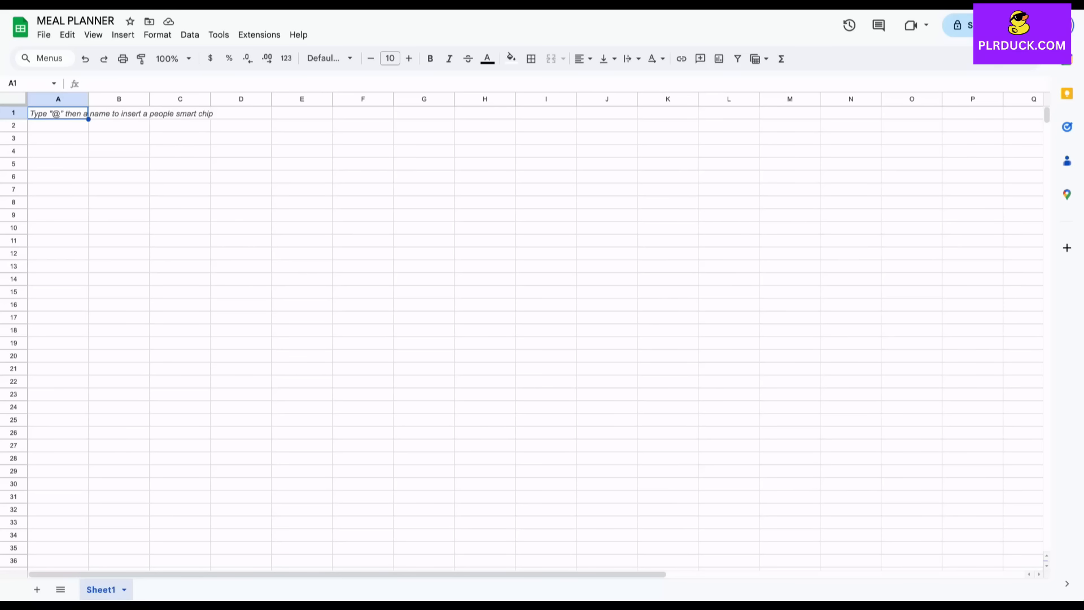
- Rename Sheet1 of the blank MEAL PLANNER spreadsheet to INGREDIENTS SETUP
{"action": "double_click", "coordinate": [102, 589]}
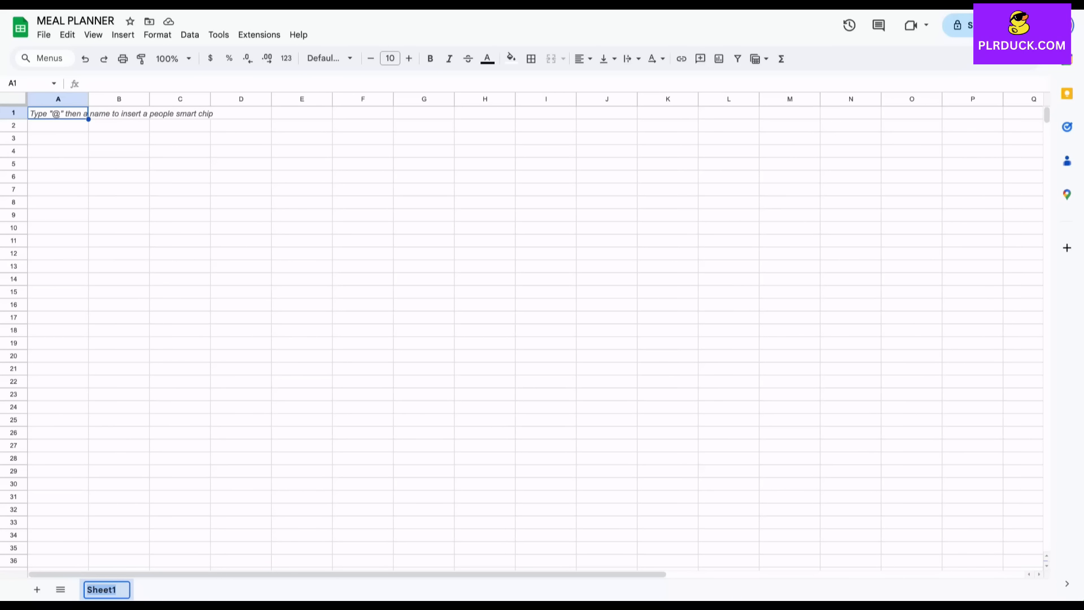
{"action": "type", "text": "INGR"}
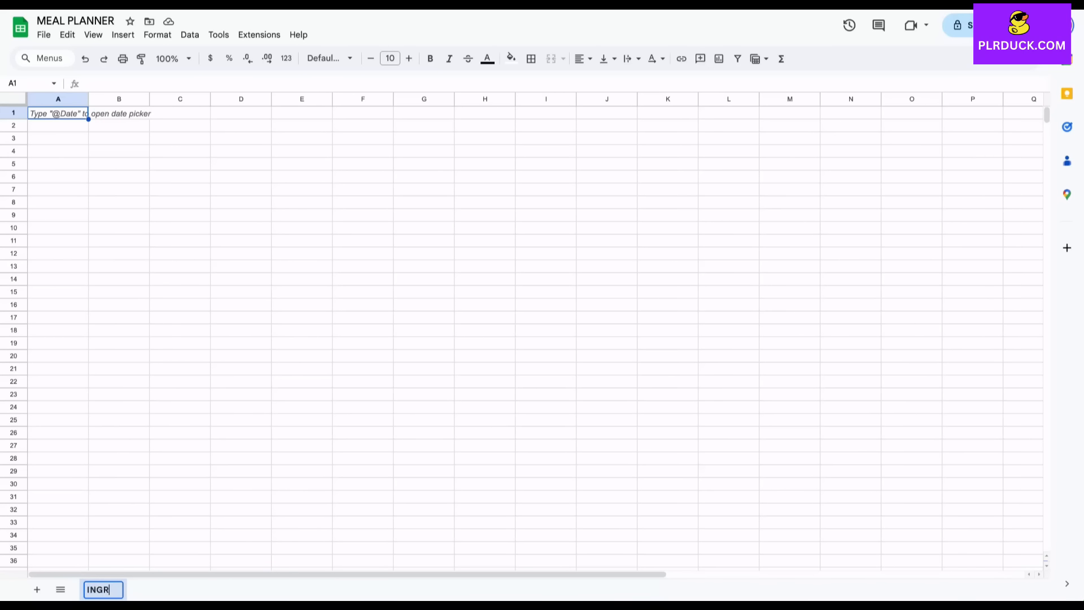
{"action": "type", "text": "EDIENTS SETUP"}
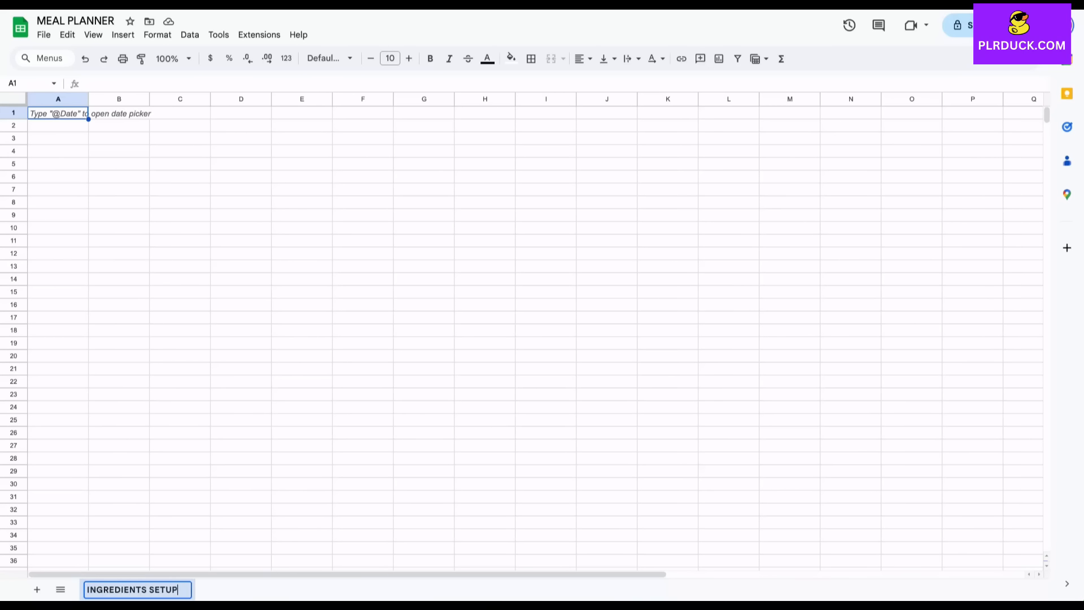
{"action": "key", "text": "Return"}
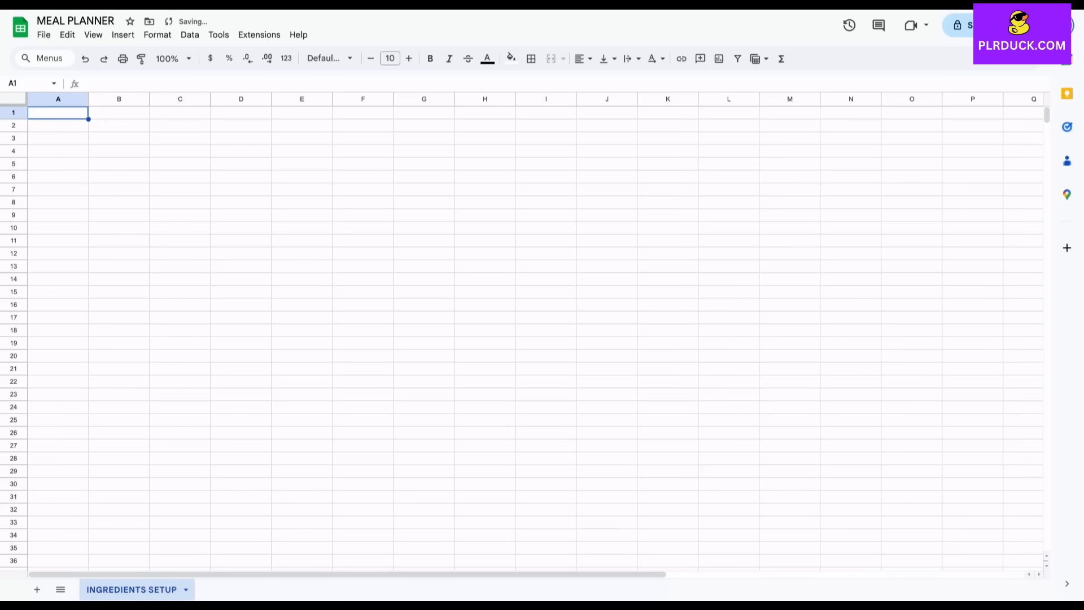
- Merge cells C1:G3 and enter the title INGREDIENTS SETUP in the merged cell
{"action": "left_click_drag", "start_coordinate": [179, 113], "coordinate": [423, 137]}
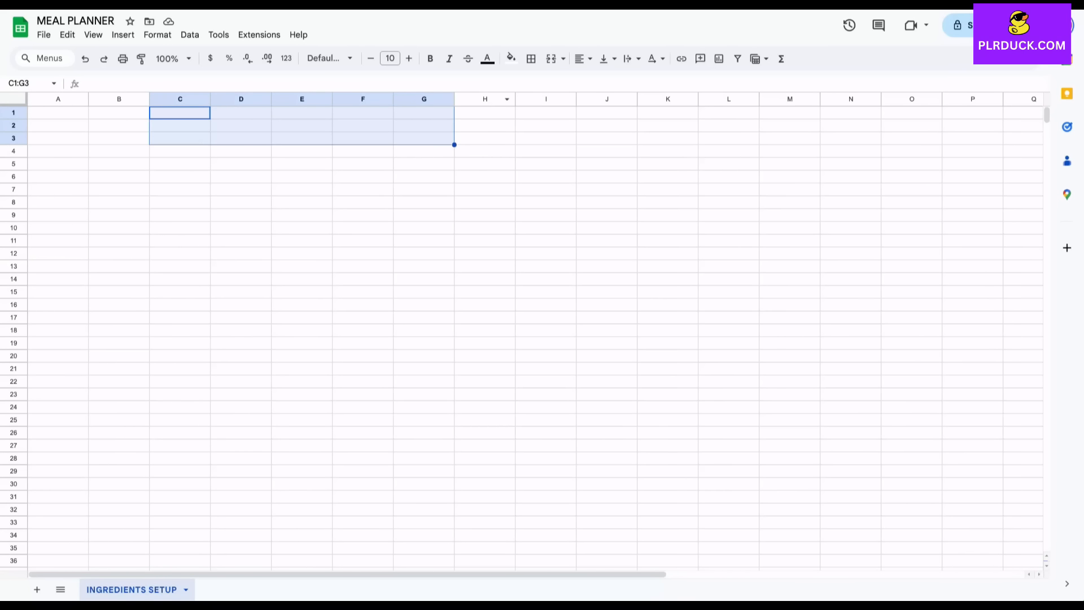
{"action": "left_click", "coordinate": [550, 59]}
{"action": "type", "text": "INGREDIENTS SETUP"}
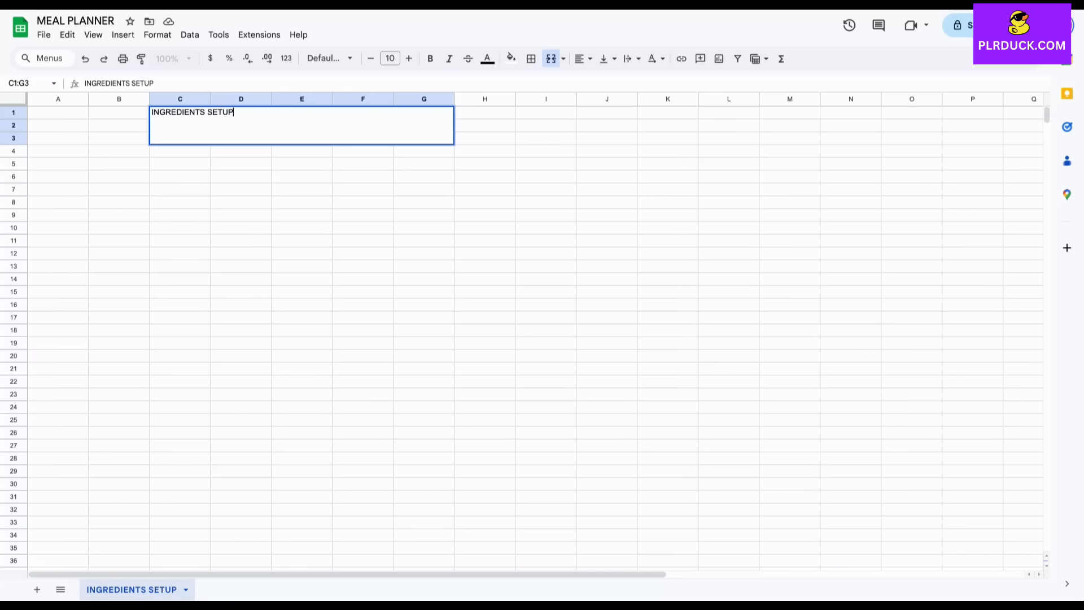
{"action": "key", "text": "Return"}
- Set the INGREDIENTS SETUP title to font size 18 and make it bold
{"action": "left_click", "coordinate": [302, 151]}
{"action": "left_click", "coordinate": [316, 126]}
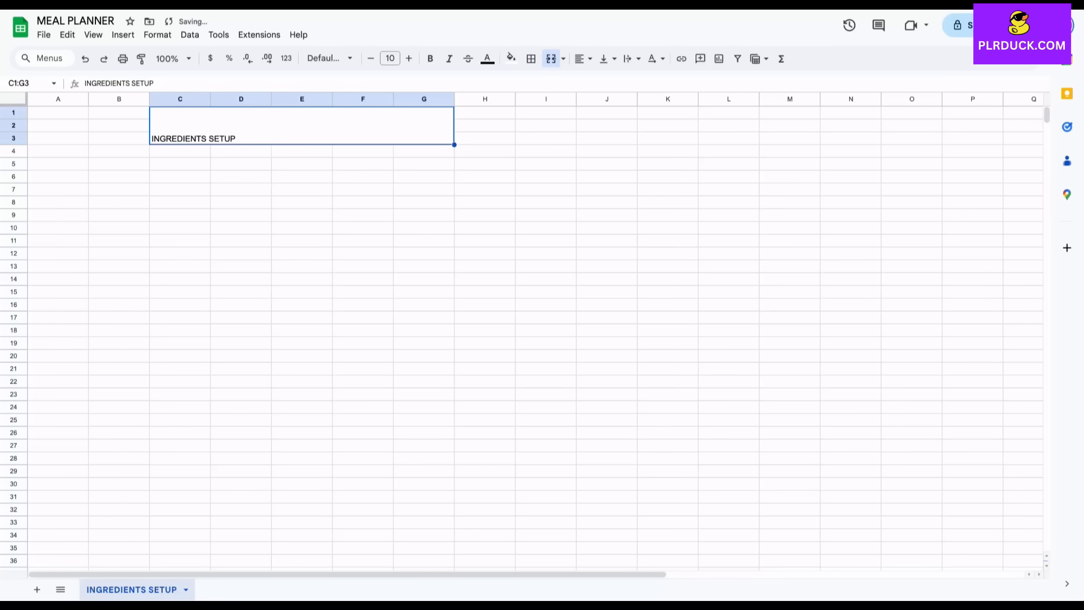
{"action": "left_click", "coordinate": [409, 58]}
{"action": "left_click", "coordinate": [408, 58]}
{"action": "left_click", "coordinate": [409, 58]}
{"action": "left_click", "coordinate": [408, 58]}
{"action": "left_click", "coordinate": [409, 58]}
{"action": "left_click", "coordinate": [409, 59]}
{"action": "left_click", "coordinate": [409, 58]}
{"action": "left_click", "coordinate": [409, 58]}
{"action": "left_click", "coordinate": [430, 58]}
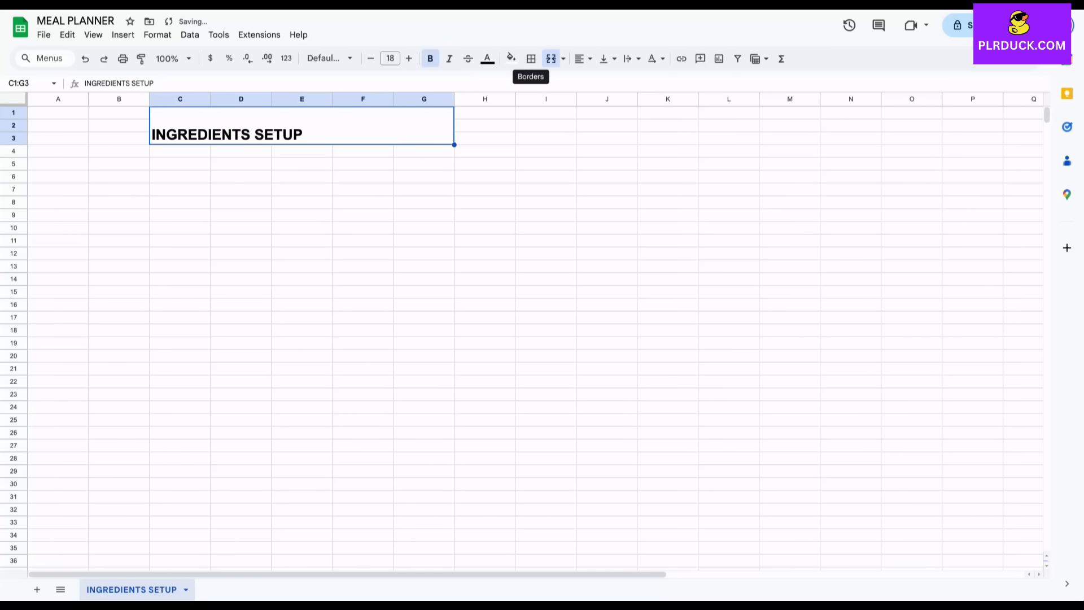
- Centre the title horizontally and vertically in its merged cell and give the cell a light purple fill
{"action": "left_click", "coordinate": [583, 58]}
{"action": "left_click", "coordinate": [602, 81]}
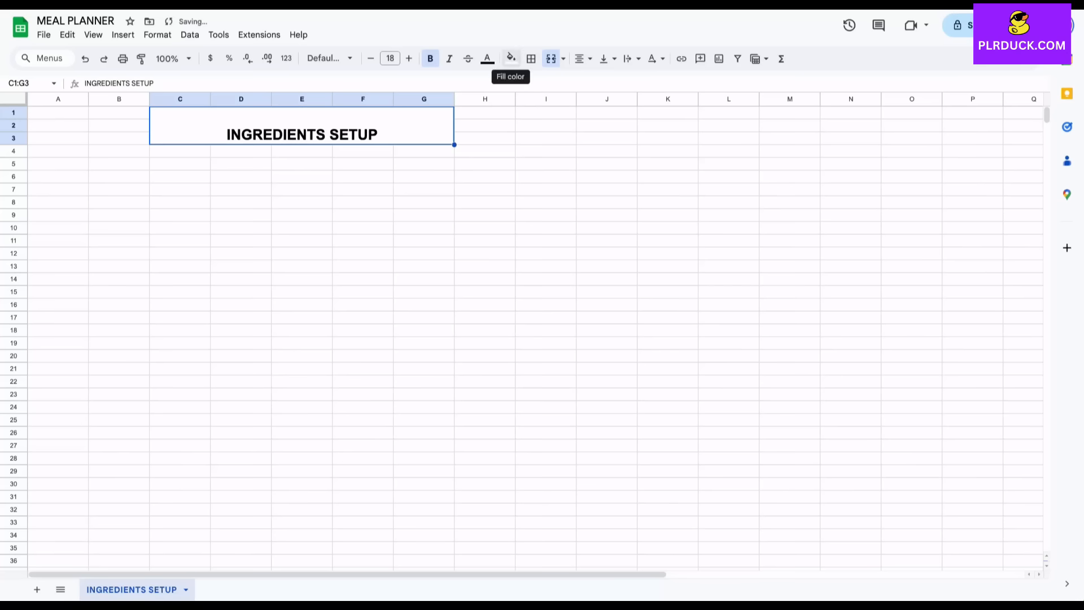
{"action": "left_click", "coordinate": [510, 58]}
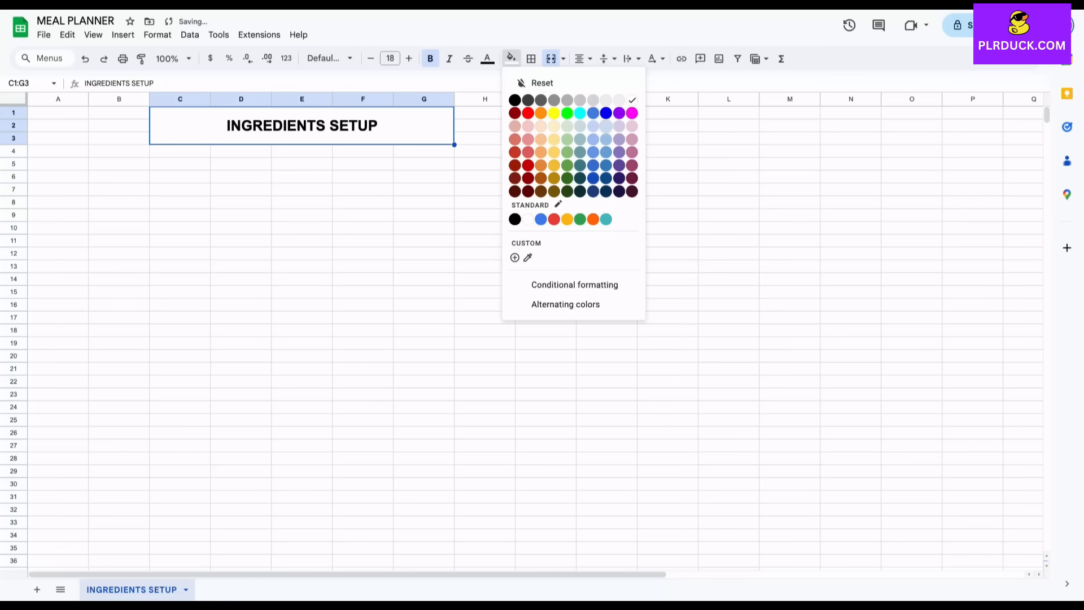
{"action": "left_click", "coordinate": [619, 126]}
{"action": "left_click", "coordinate": [241, 253]}
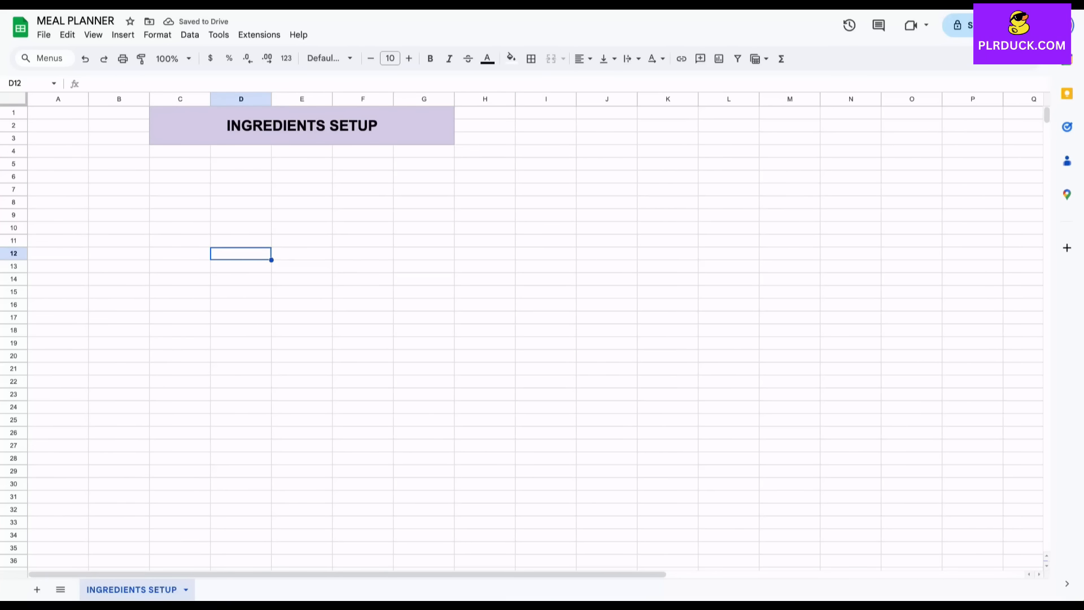
- Enter the headers ITEMS, KITCHEN UNIT and CAL in C8:E8, and widen columns C and D to about twice their width
{"action": "double_click", "coordinate": [180, 202]}
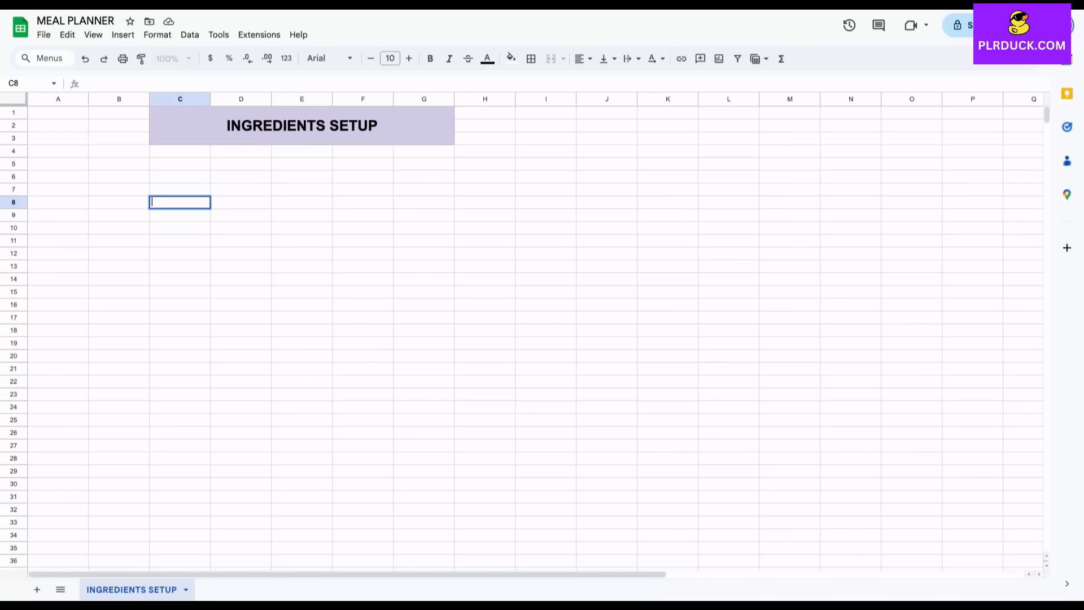
{"action": "type", "text": "ITEMS"}
{"action": "key", "text": "Tab"}
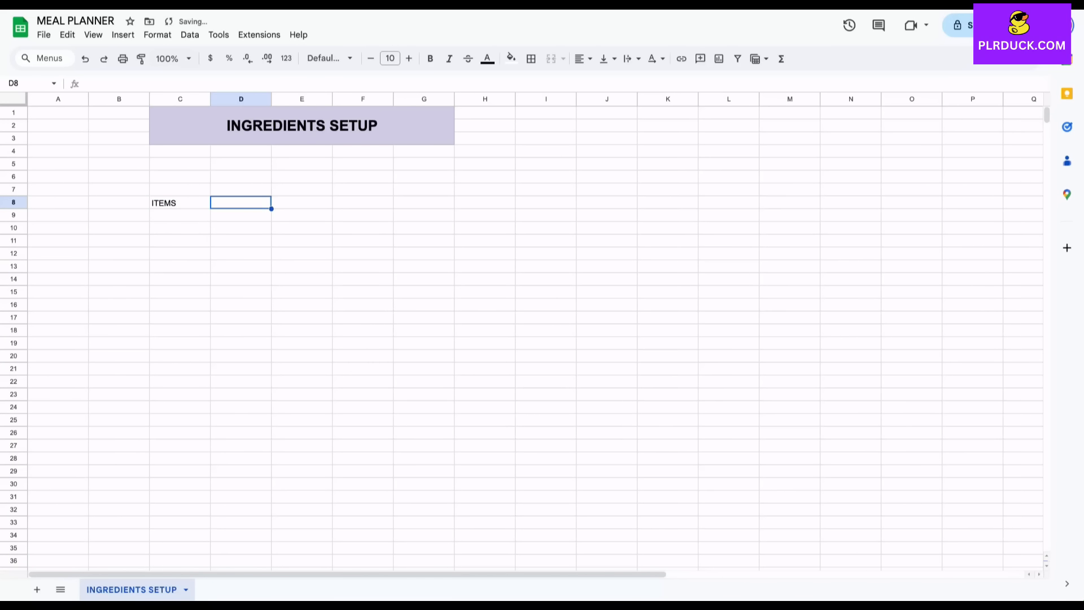
{"action": "type", "text": "KIT"}
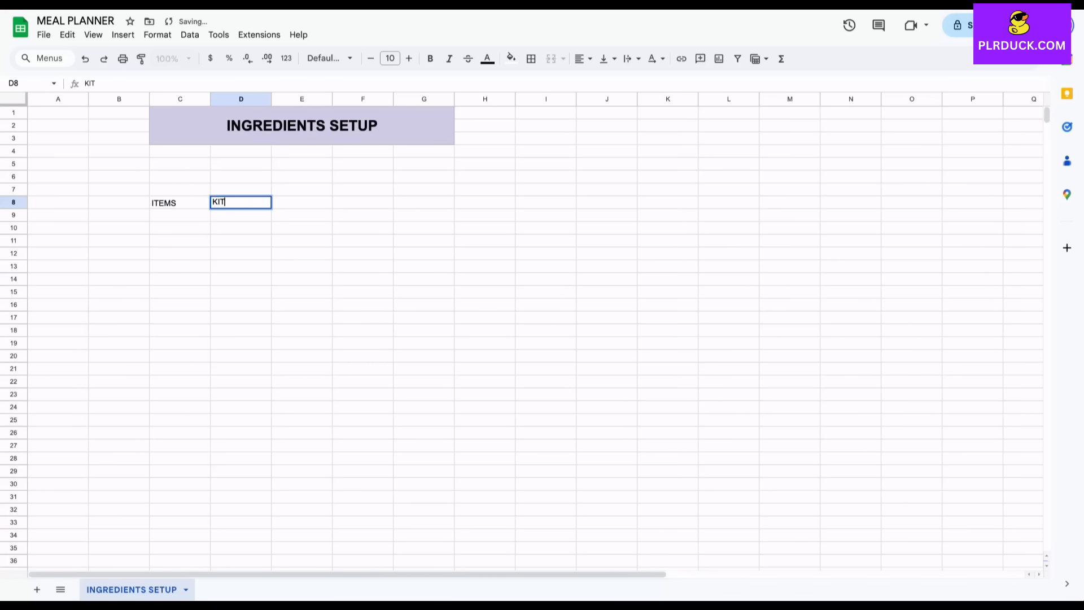
{"action": "type", "text": "CHEN UNIT"}
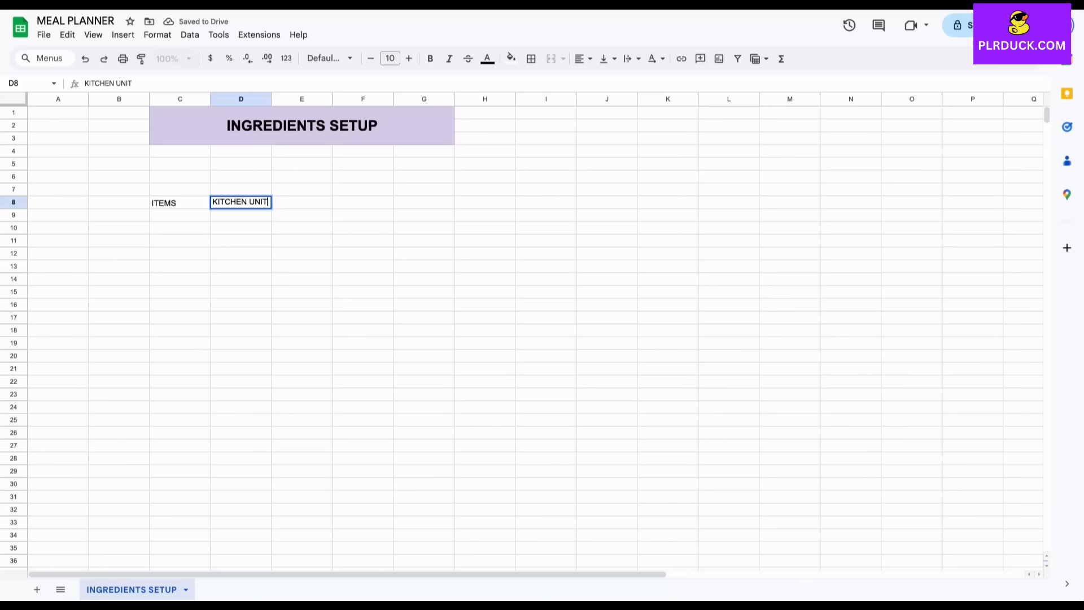
{"action": "key", "text": "Tab"}
{"action": "type", "text": "CAL"}
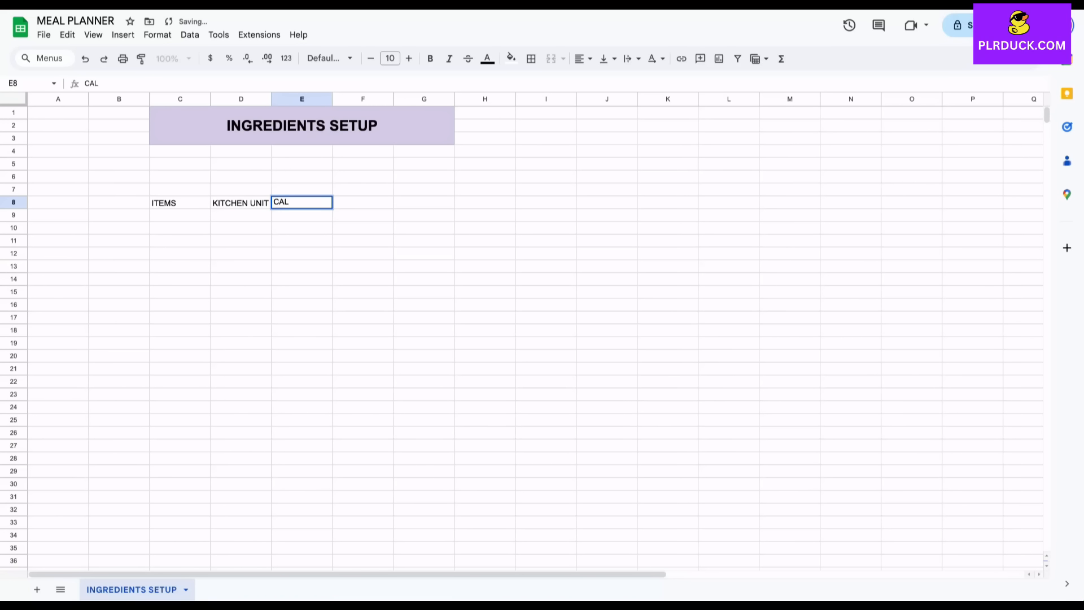
{"action": "left_click", "coordinate": [241, 266]}
{"action": "left_click_drag", "start_coordinate": [270, 98], "coordinate": [326, 99]}
{"action": "left_click_drag", "start_coordinate": [210, 99], "coordinate": [260, 99]}
- Format the C8:E8 headers as bold, size 12 with a light green fill, and widen column E to match column C
{"action": "left_click_drag", "start_coordinate": [169, 203], "coordinate": [406, 203]}
{"action": "left_click", "coordinate": [408, 58]}
{"action": "left_click", "coordinate": [409, 58]}
{"action": "left_click", "coordinate": [430, 58]}
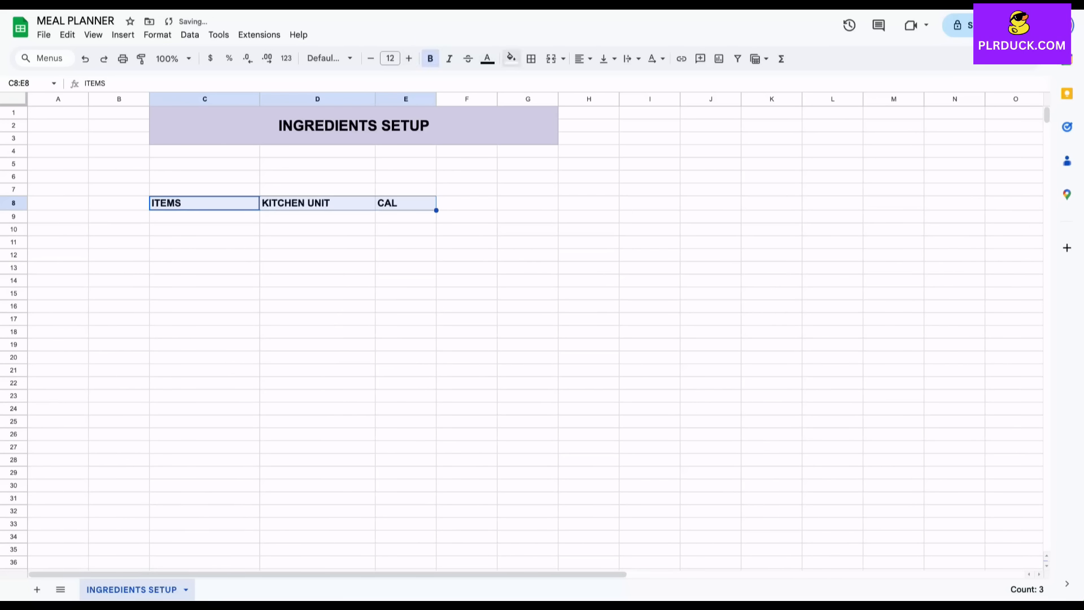
{"action": "left_click", "coordinate": [511, 58]}
{"action": "left_click", "coordinate": [567, 139]}
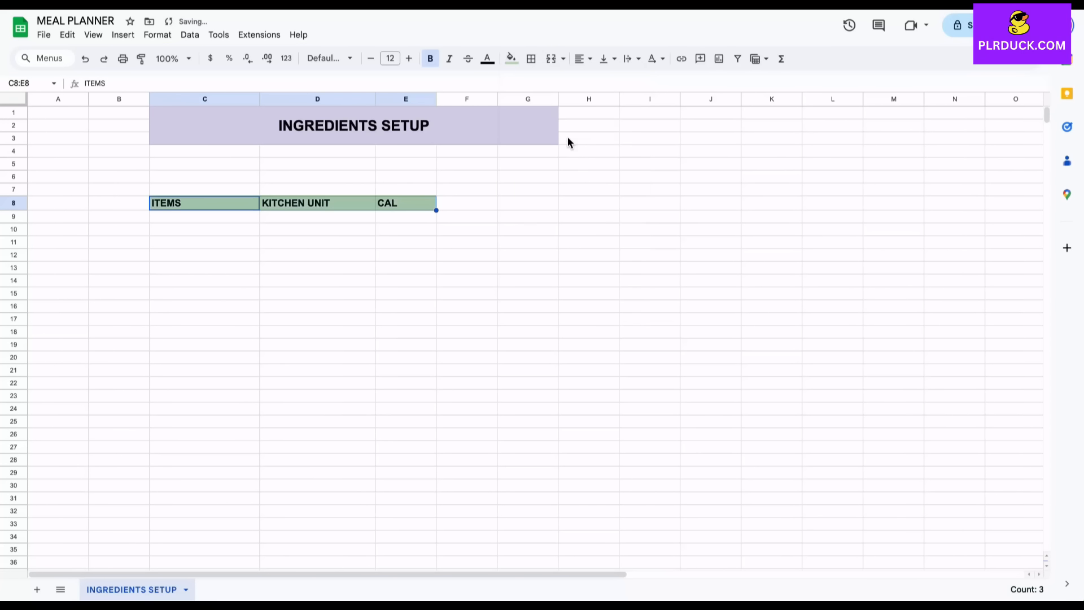
{"action": "left_click_drag", "start_coordinate": [436, 99], "coordinate": [485, 99]}
{"action": "left_click", "coordinate": [318, 293]}
- Insert a dropdown in cell D9 under KITCHEN UNIT with the options CUP and TBSP
{"action": "left_click", "coordinate": [204, 217]}
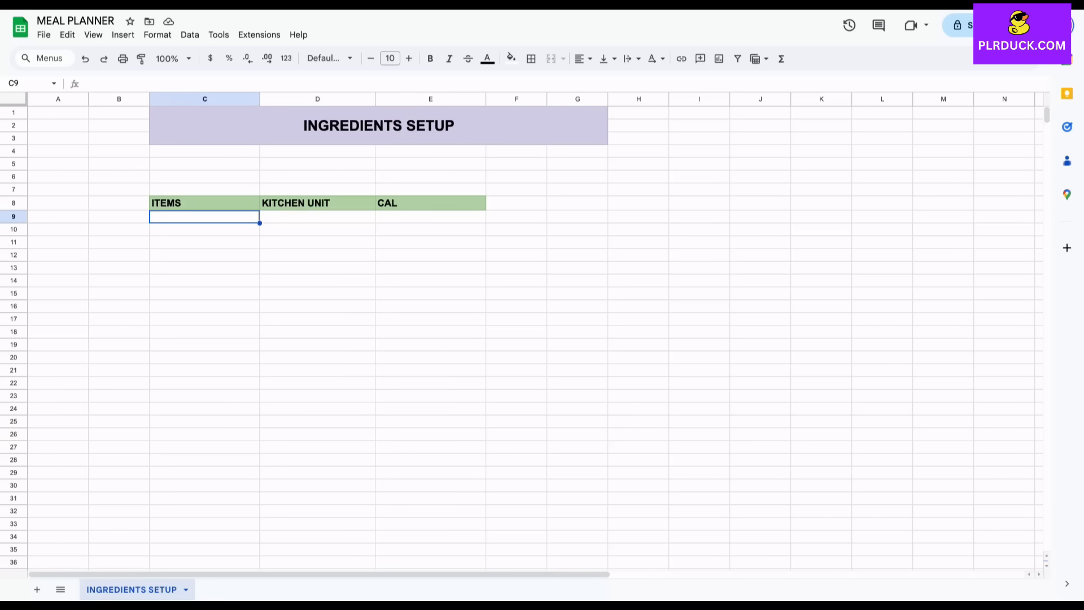
{"action": "scroll", "coordinate": [535, 333], "scroll_direction": "right", "scroll_amount": 2}
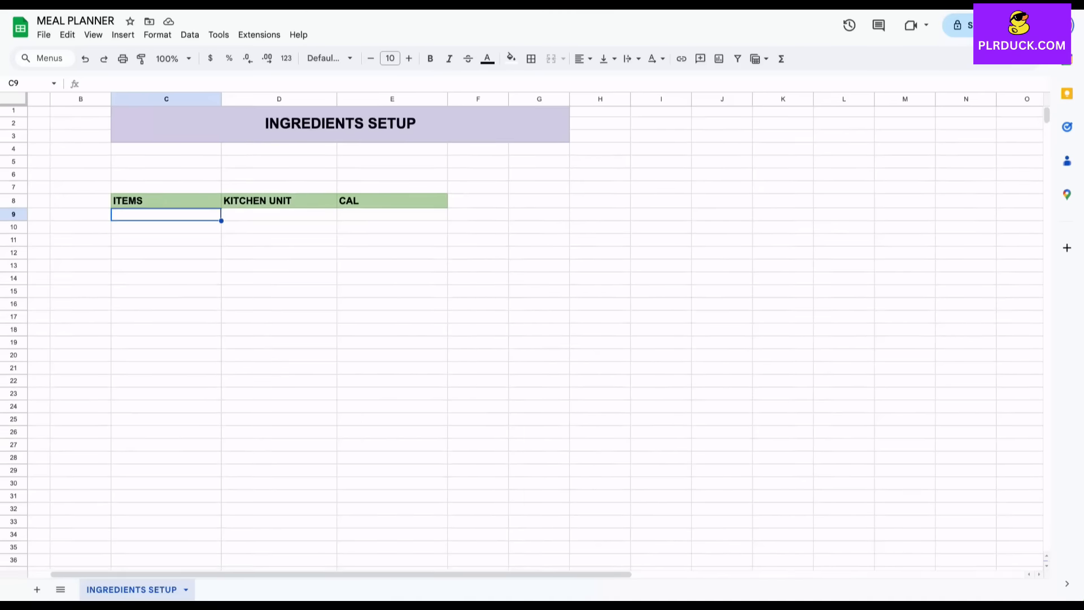
{"action": "scroll", "coordinate": [535, 333], "scroll_direction": "left", "scroll_amount": 1}
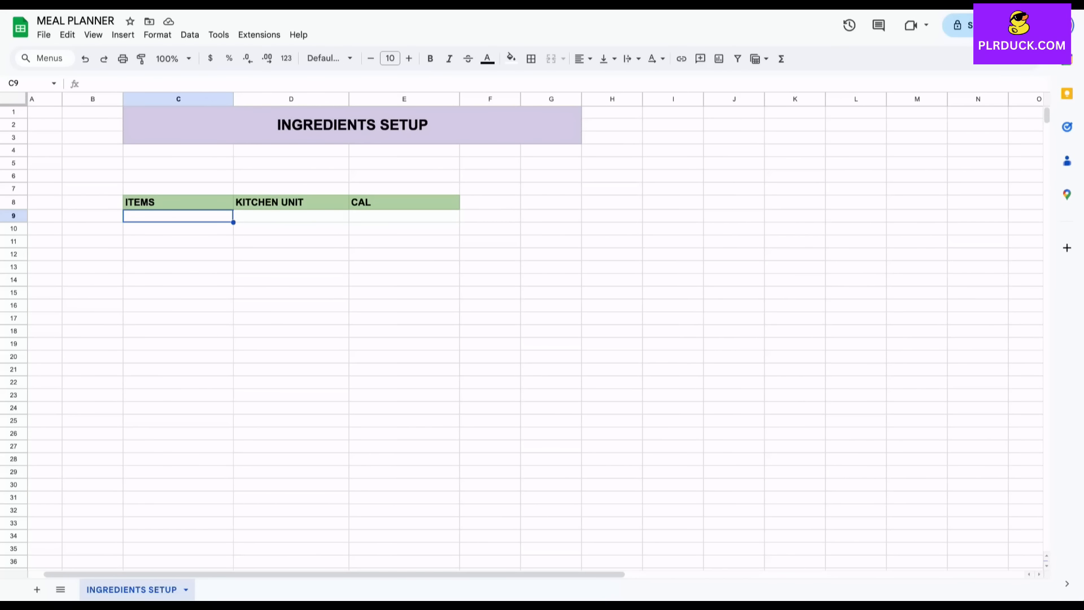
{"action": "left_click", "coordinate": [291, 216]}
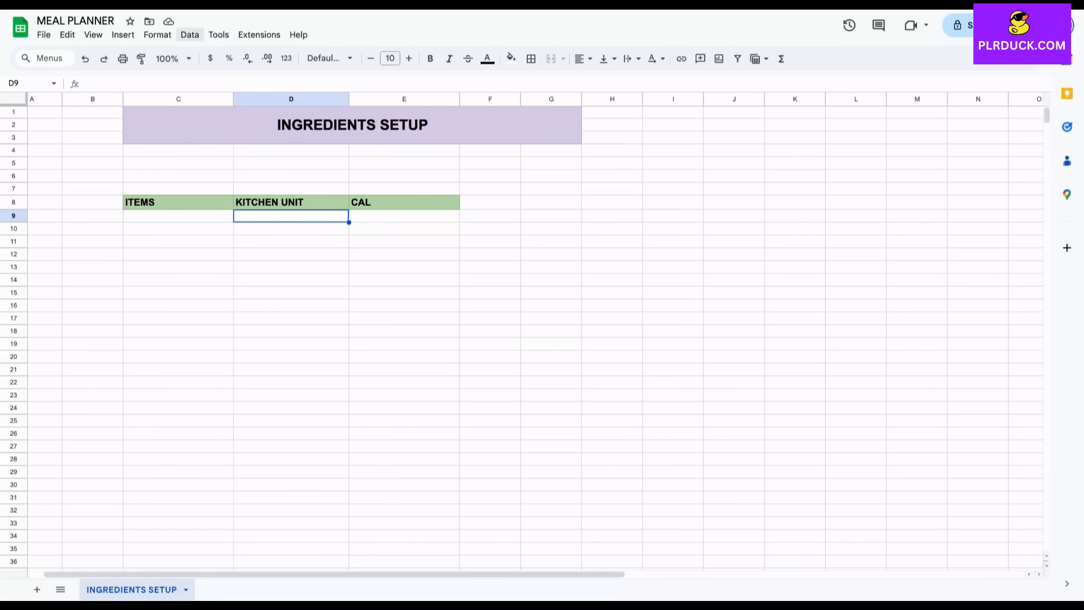
{"action": "left_click", "coordinate": [123, 35]}
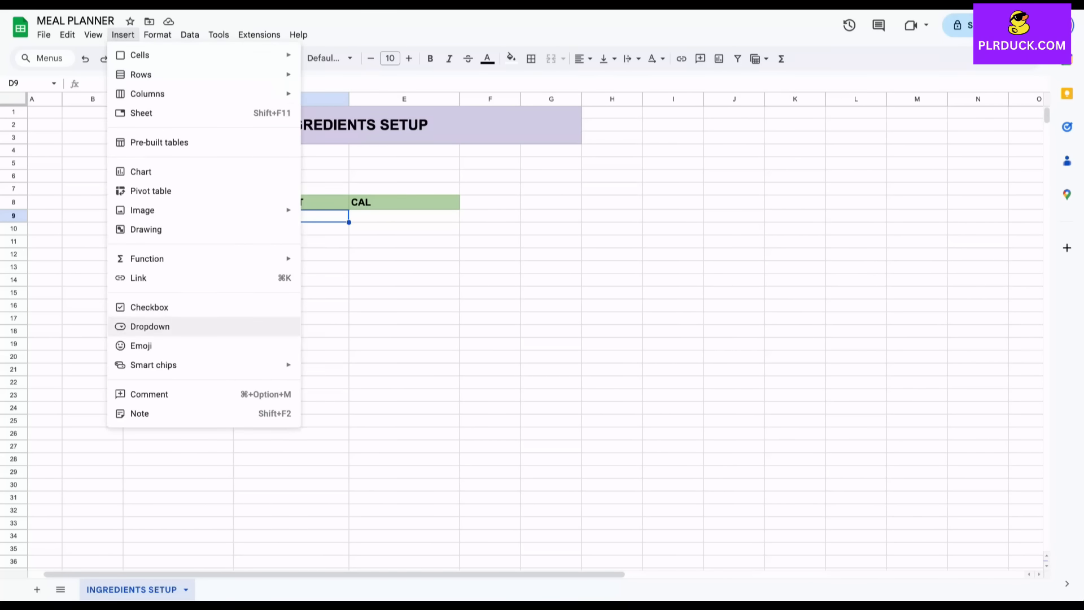
{"action": "left_click", "coordinate": [149, 326]}
{"action": "key", "text": "ctrl+a"}
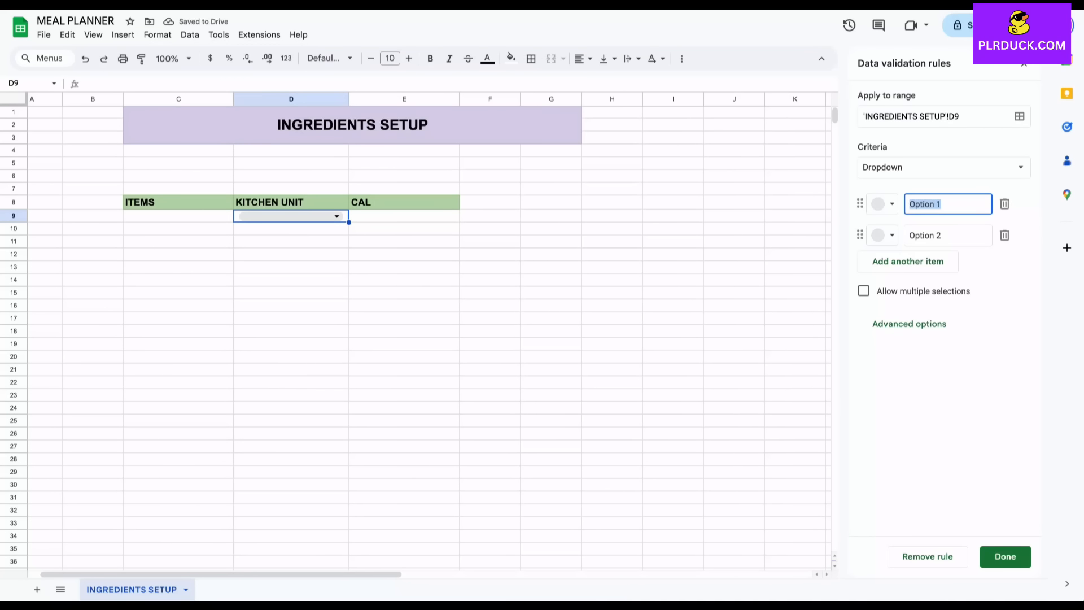
{"action": "type", "text": "CUP"}
{"action": "key", "text": "Tab"}
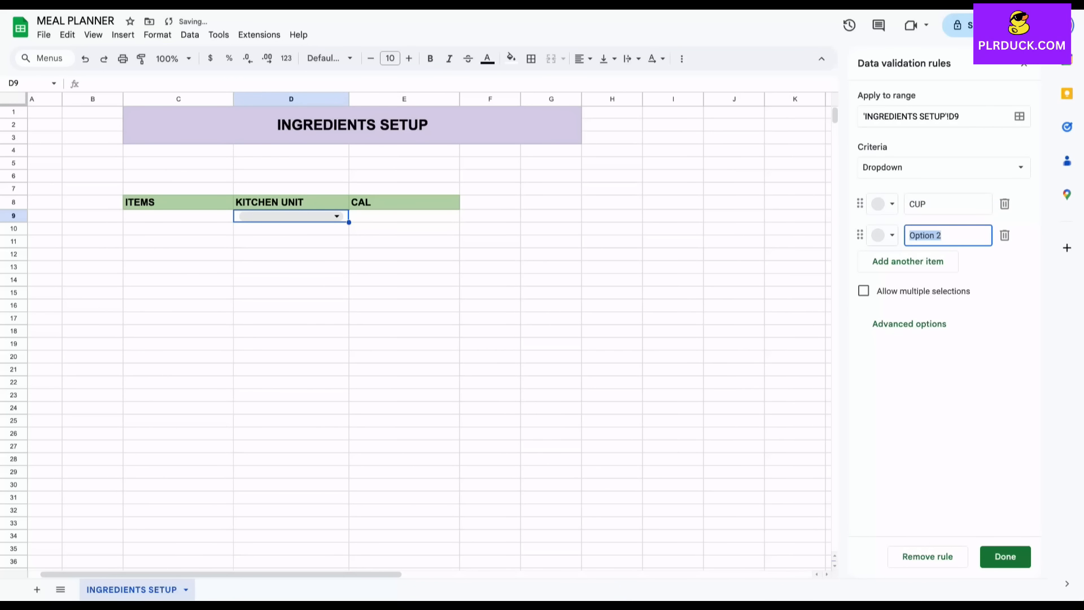
{"action": "key", "text": "BackSpace"}
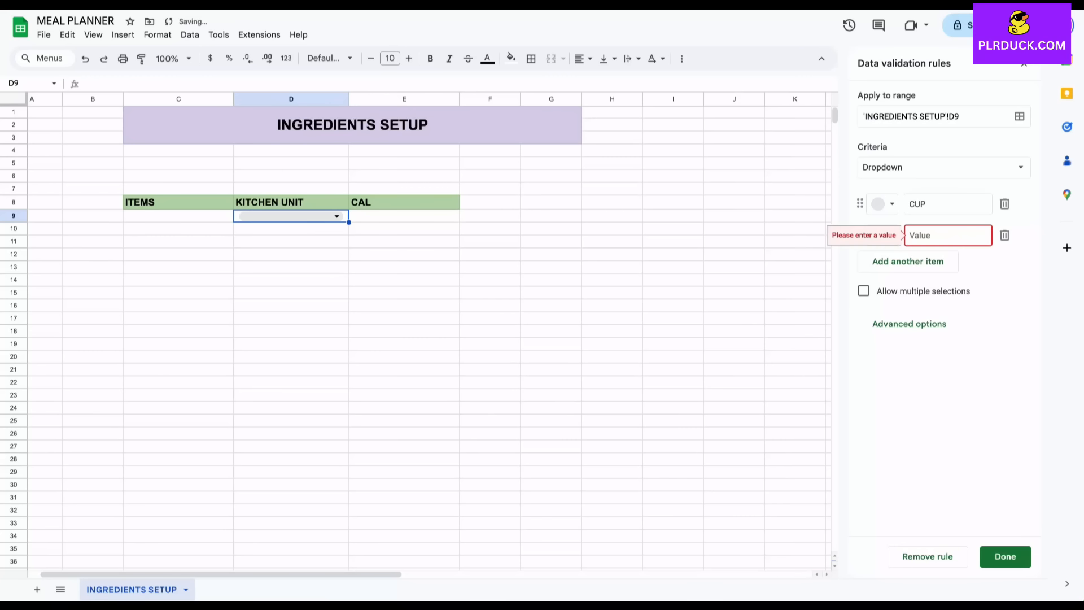
{"action": "type", "text": "TBSP"}
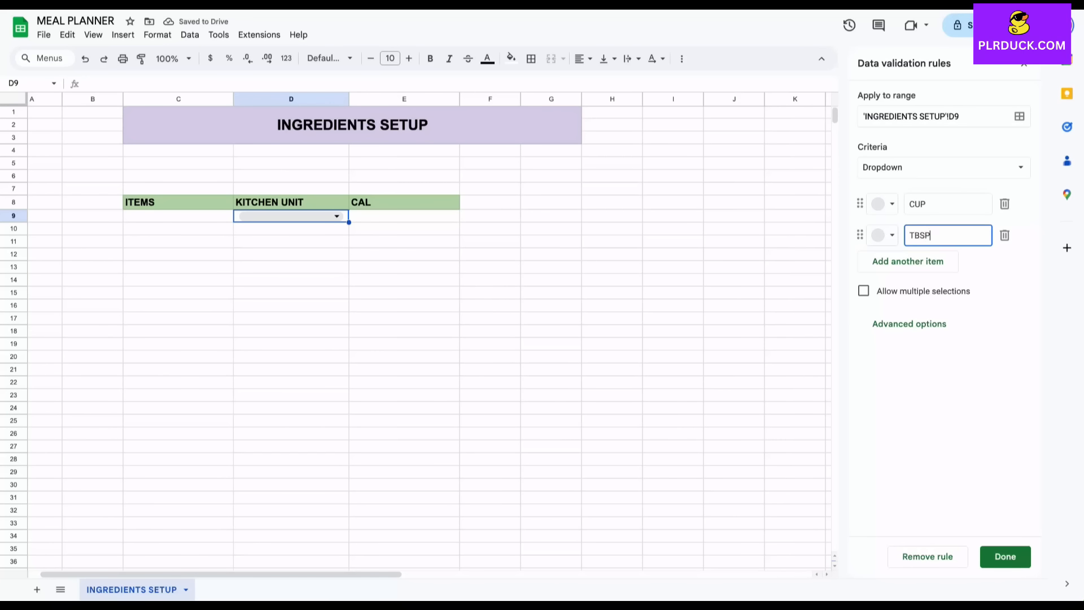
- Add PIECE, PACKET, GRAM and GLASS to the dropdown options, save the rule and extend the dropdown down to D26
{"action": "key", "text": "Return"}
{"action": "type", "text": "P"}
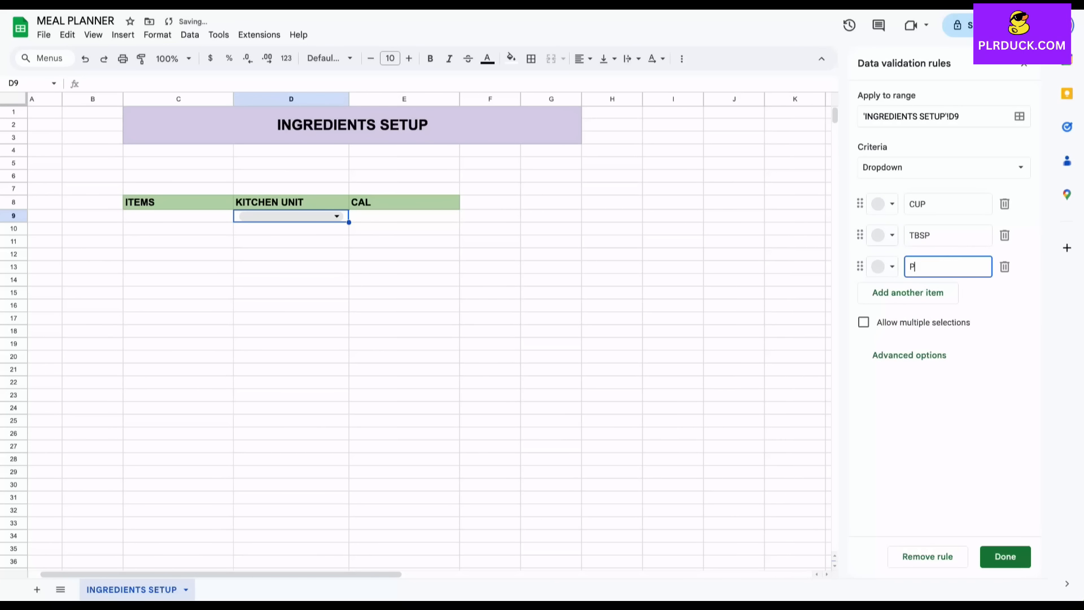
{"action": "type", "text": "IECE"}
{"action": "key", "text": "Return"}
{"action": "type", "text": "PACKET"}
{"action": "key", "text": "Return"}
{"action": "type", "text": "GRAM"}
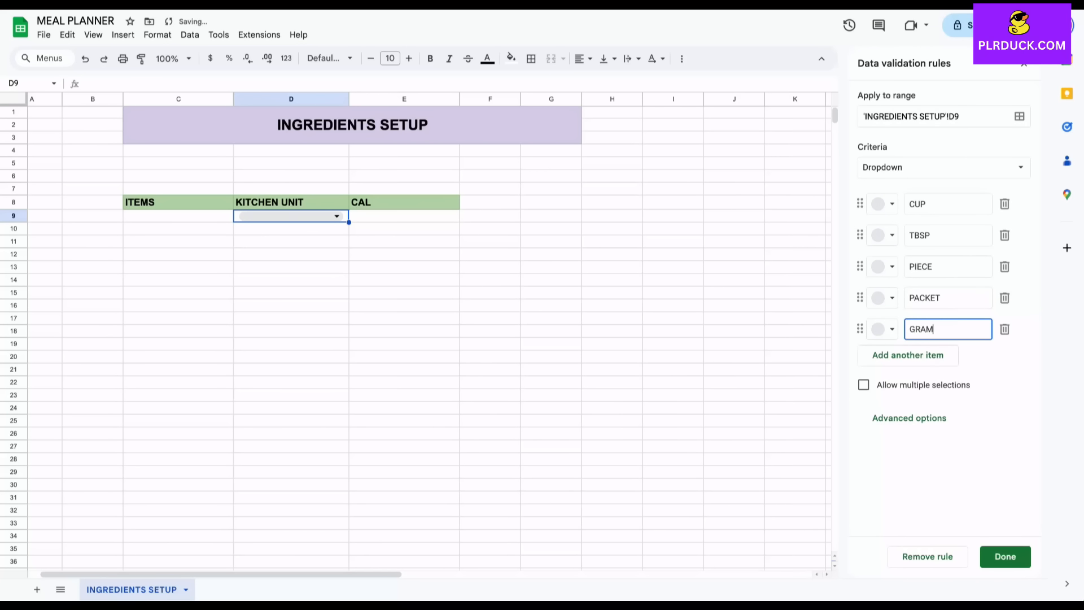
{"action": "key", "text": "Return"}
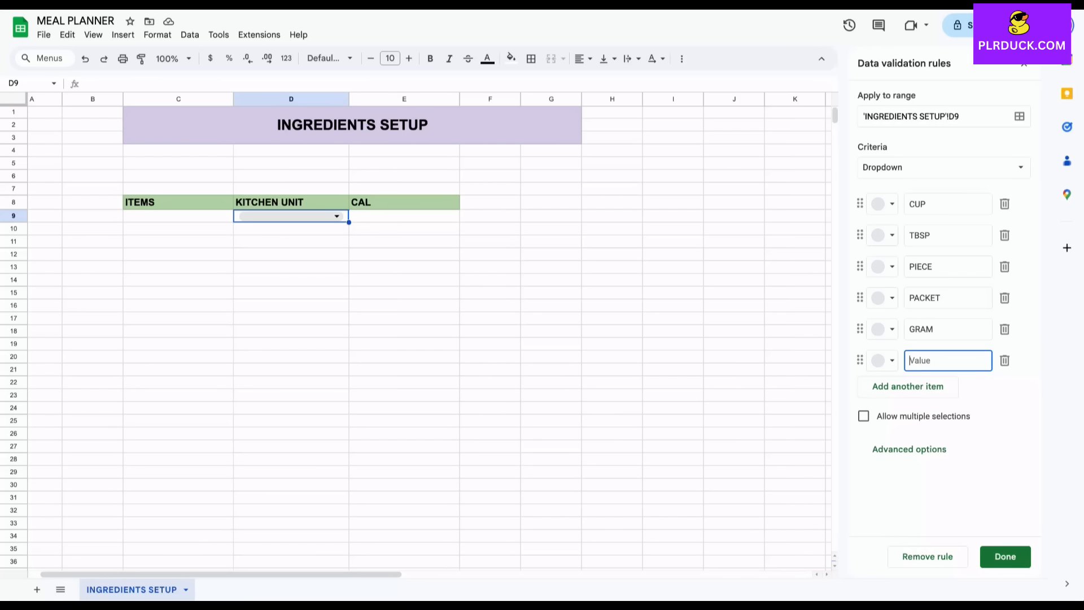
{"action": "type", "text": "GLASS"}
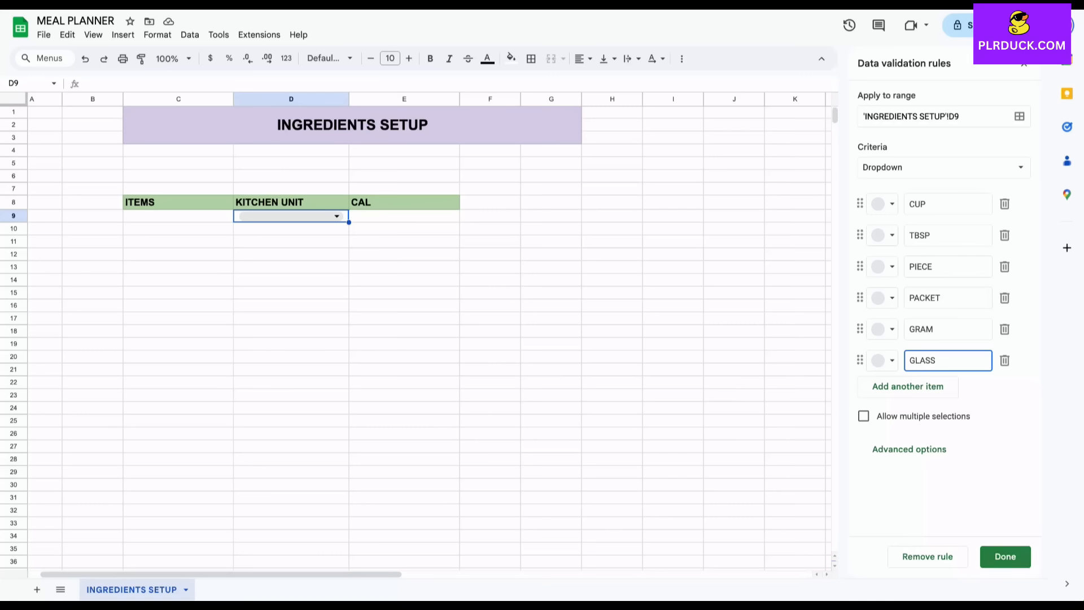
{"action": "left_click", "coordinate": [1005, 556]}
{"action": "left_click_drag", "start_coordinate": [349, 222], "coordinate": [349, 440]}
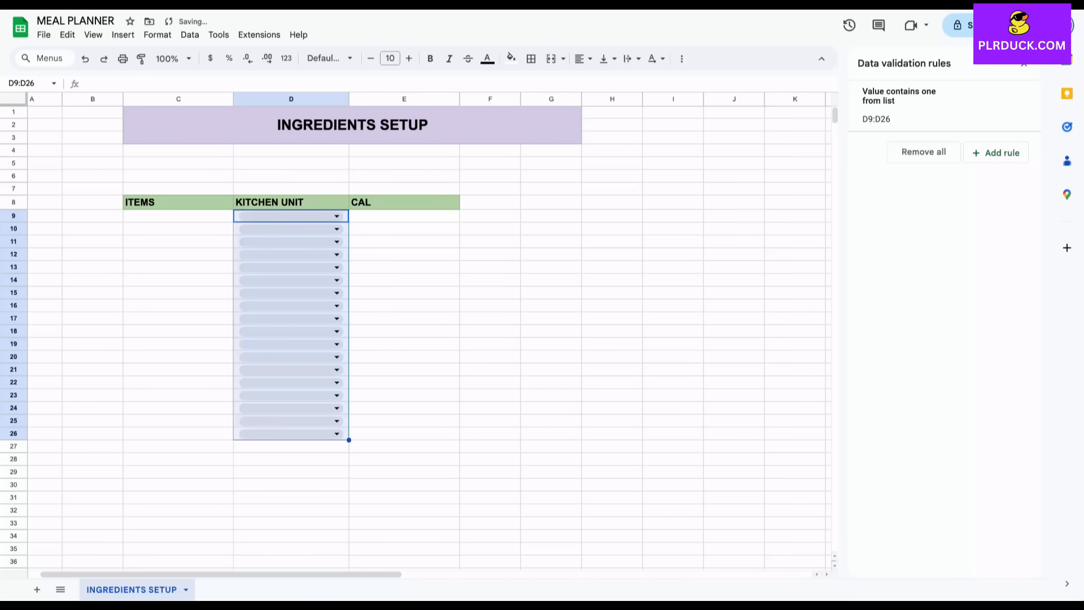
- Fill in row 9 with the item EGG, kitchen unit PIECE and 76 calories
{"action": "left_click", "coordinate": [178, 216]}
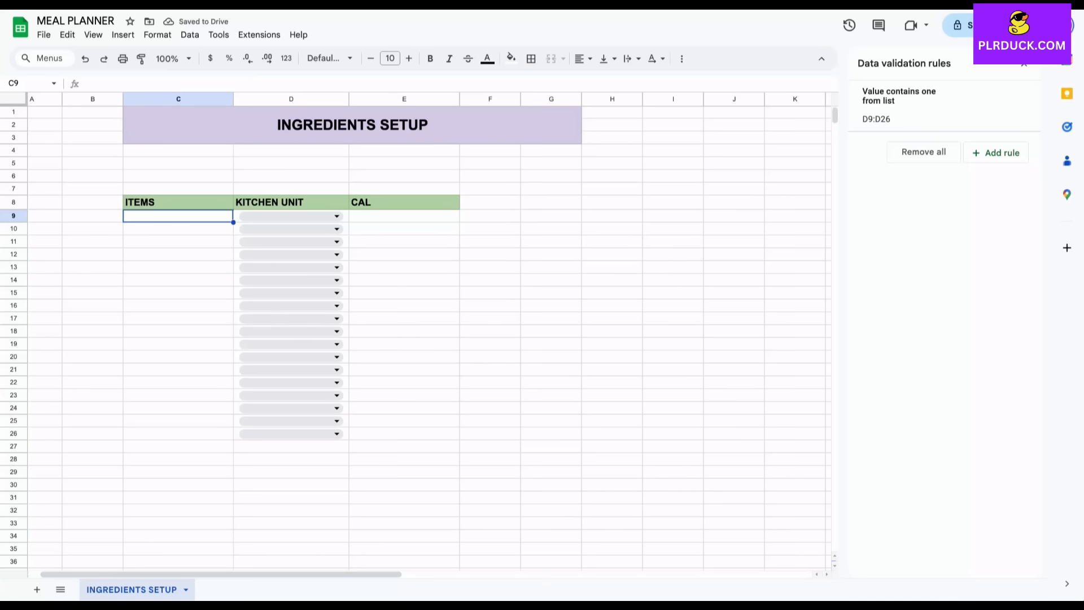
{"action": "type", "text": "EGG"}
{"action": "key", "text": "Tab"}
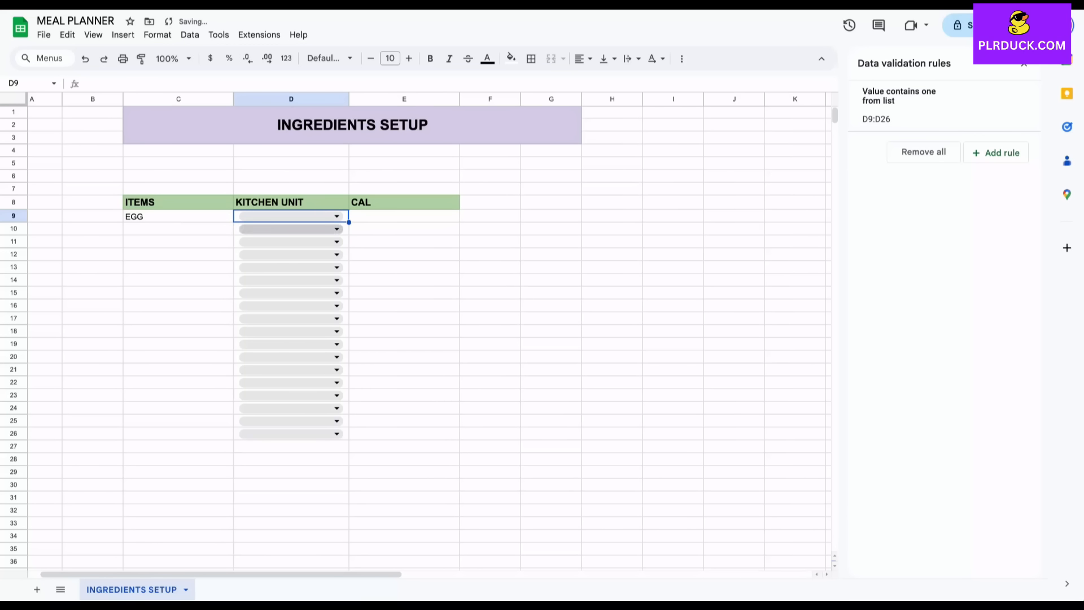
{"action": "key", "text": "Return"}
{"action": "key", "text": "Down"}
{"action": "key", "text": "Down"}
{"action": "key", "text": "Return"}
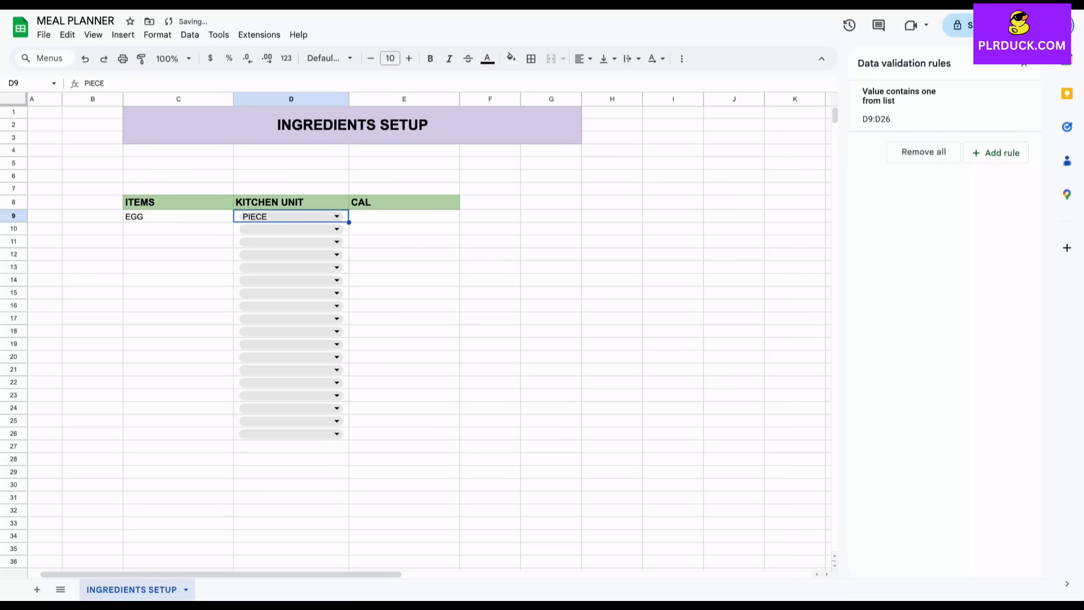
{"action": "key", "text": "Tab"}
{"action": "type", "text": "76"}
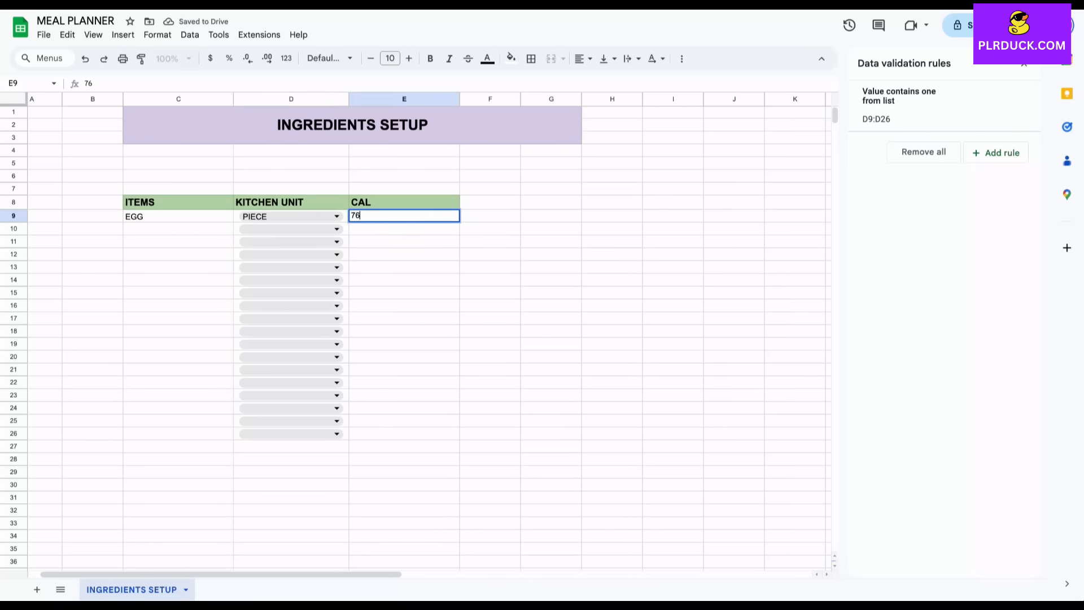
{"action": "key", "text": "Return"}
- Fill in row 10 with the item MILK, kitchen unit GLASS and 80 calories
{"action": "type", "text": "MILK"}
{"action": "key", "text": "Tab"}
{"action": "key", "text": "Return"}
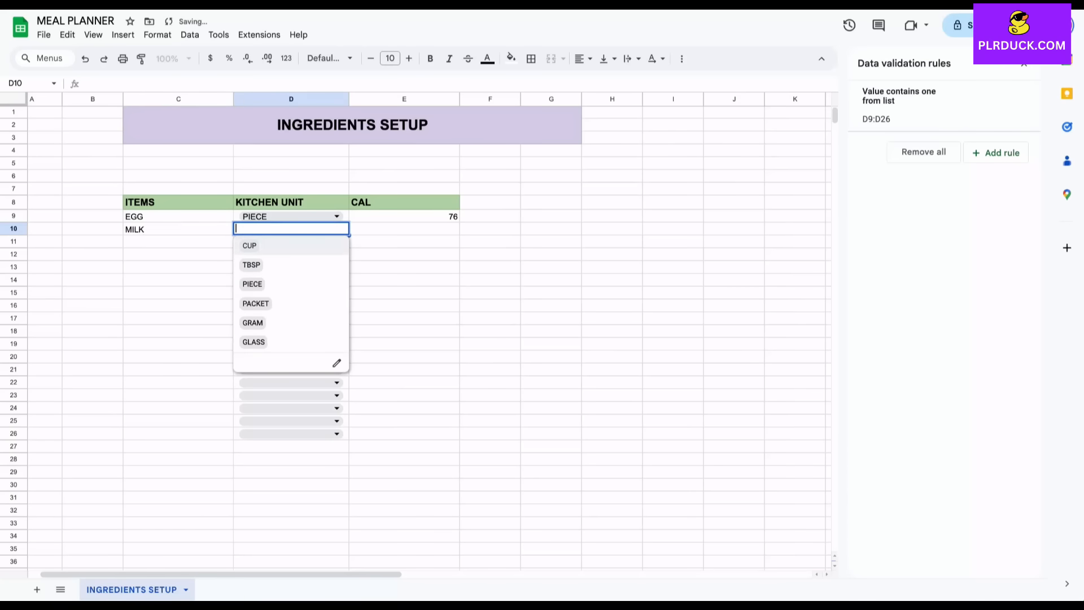
{"action": "key", "text": "Down"}
{"action": "key", "text": "Down"}
{"action": "key", "text": "Down"}
{"action": "key", "text": "Down"}
{"action": "key", "text": "Down"}
{"action": "key", "text": "Tab"}
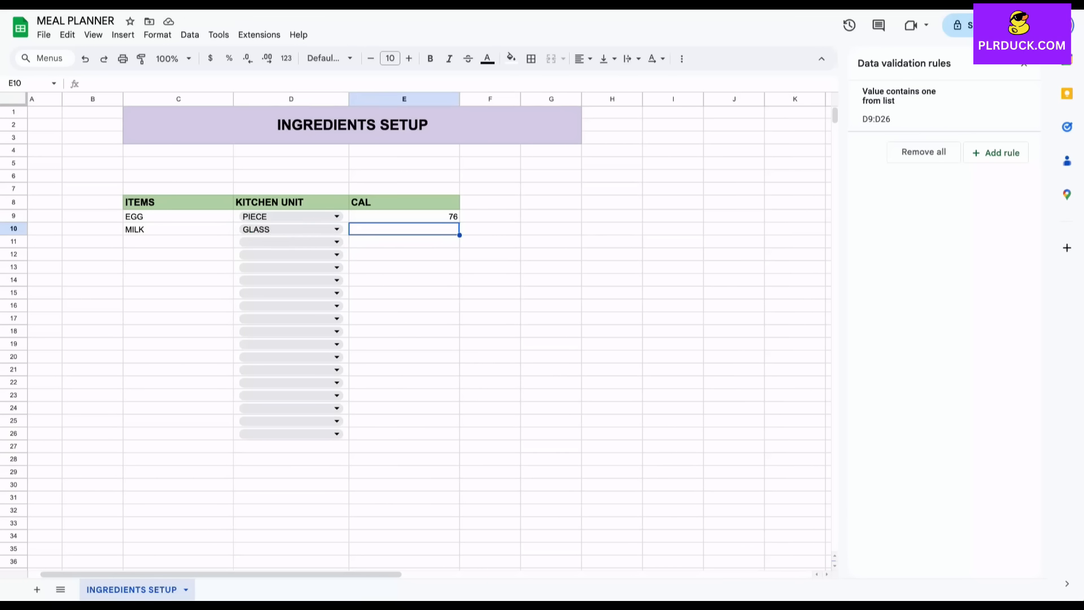
{"action": "type", "text": "8-"}
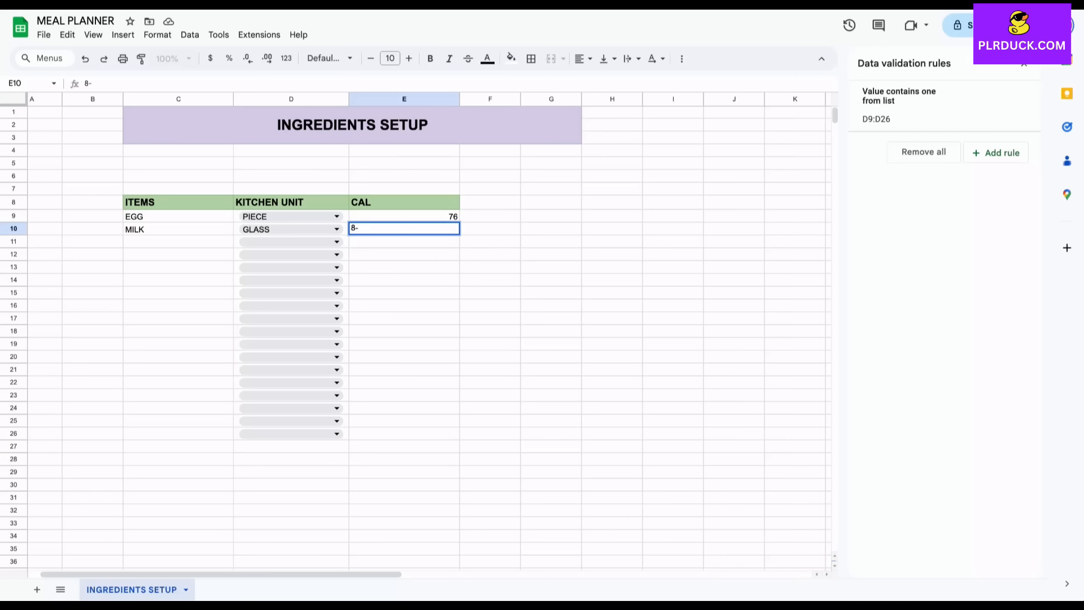
{"action": "key", "text": "BackSpace"}
{"action": "type", "text": "0"}
{"action": "left_click", "coordinate": [178, 255]}
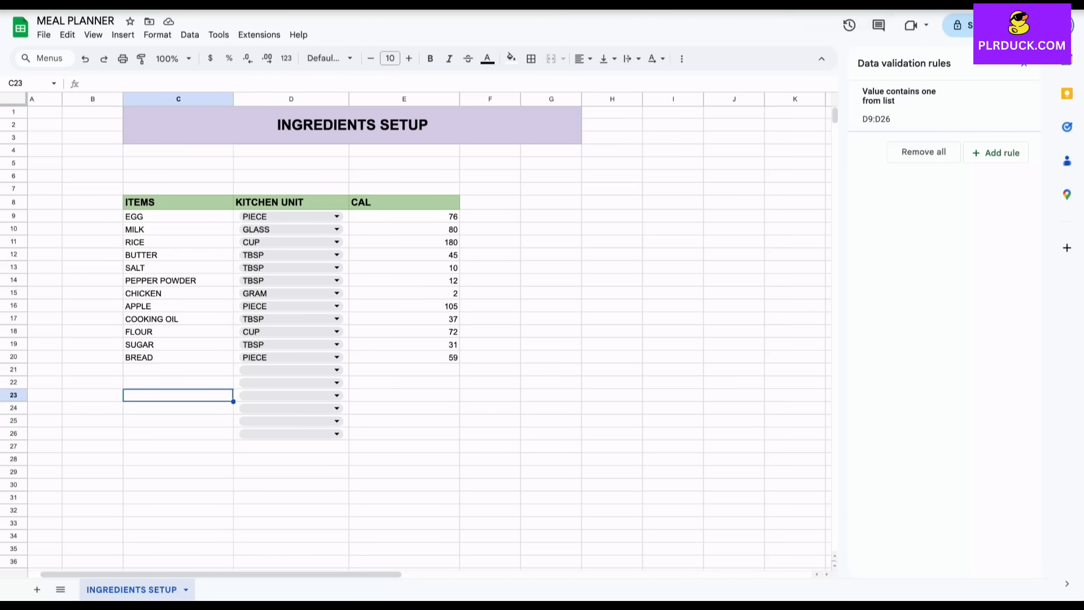
- Add a new sheet to the spreadsheet and rename it RECIPE BOOK
{"action": "left_click", "coordinate": [550, 408]}
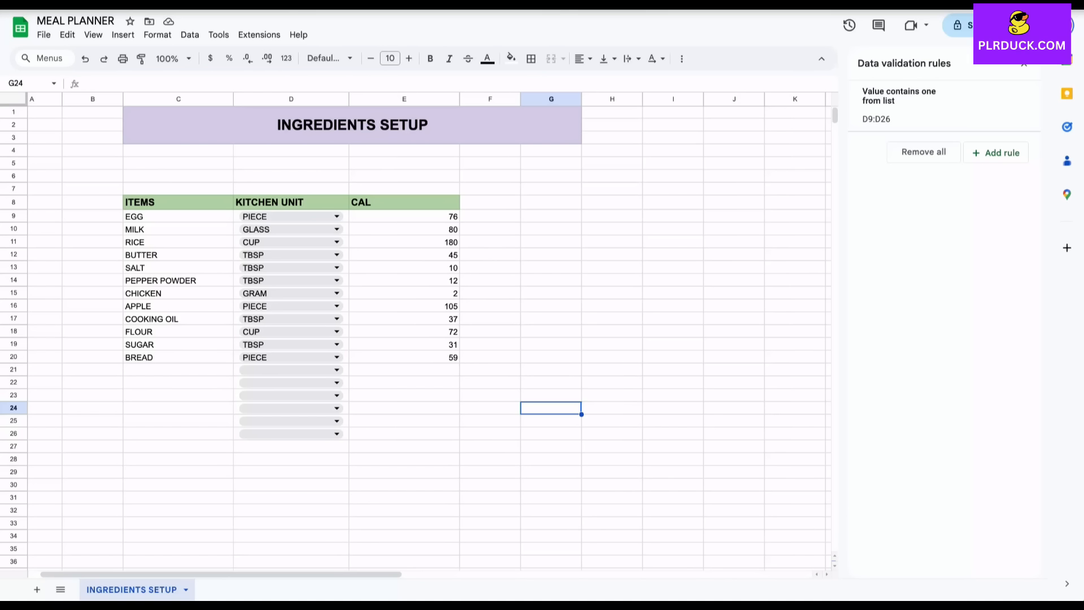
{"action": "left_click", "coordinate": [37, 588]}
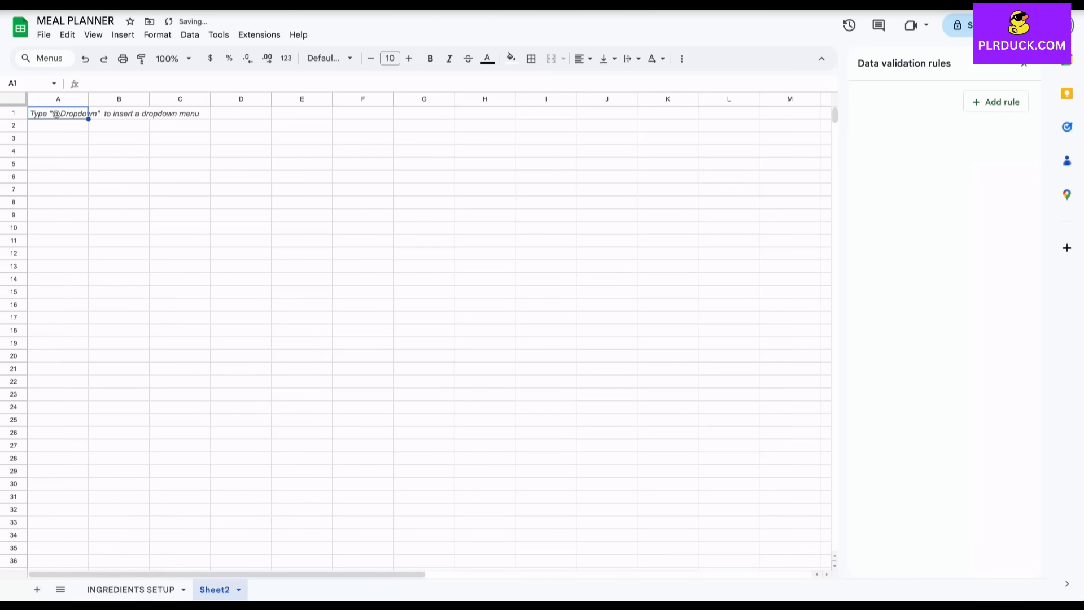
{"action": "double_click", "coordinate": [214, 589]}
{"action": "type", "text": "R"}
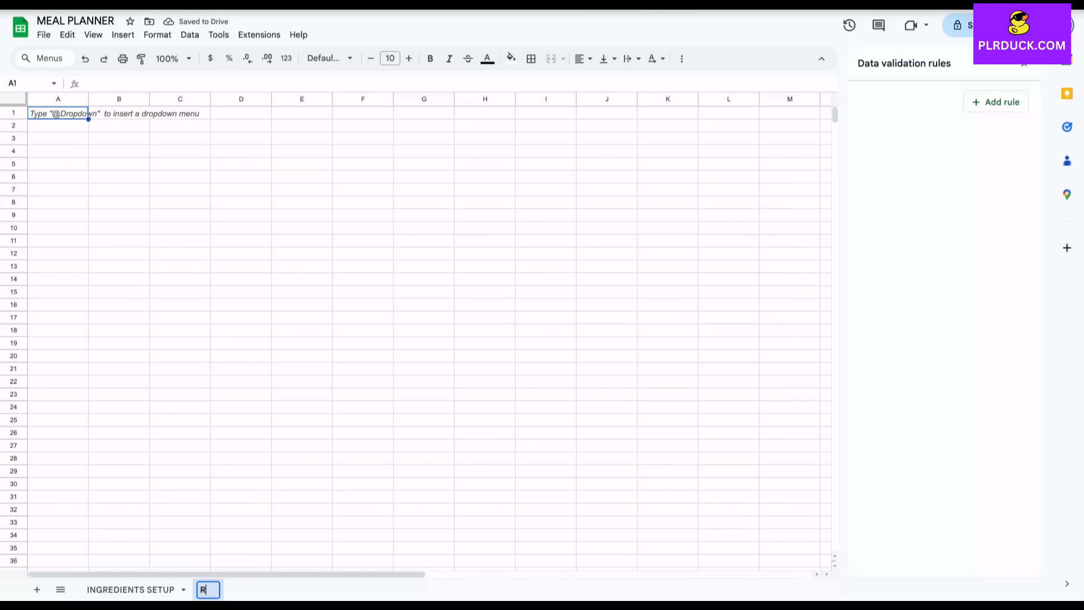
{"action": "type", "text": "IECIPE BOOK"}
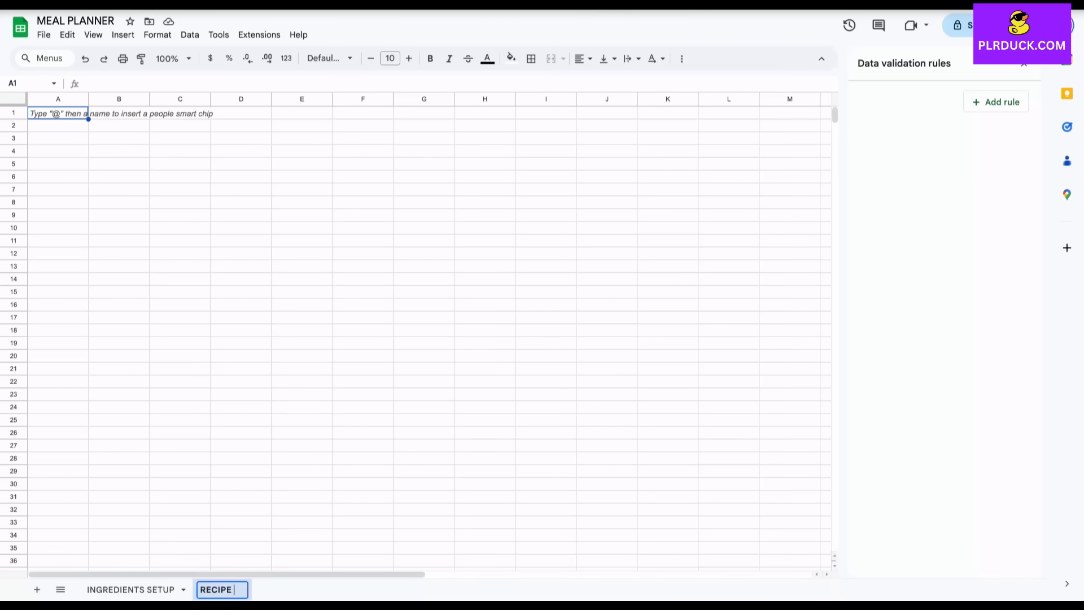
{"action": "key", "text": "Return"}
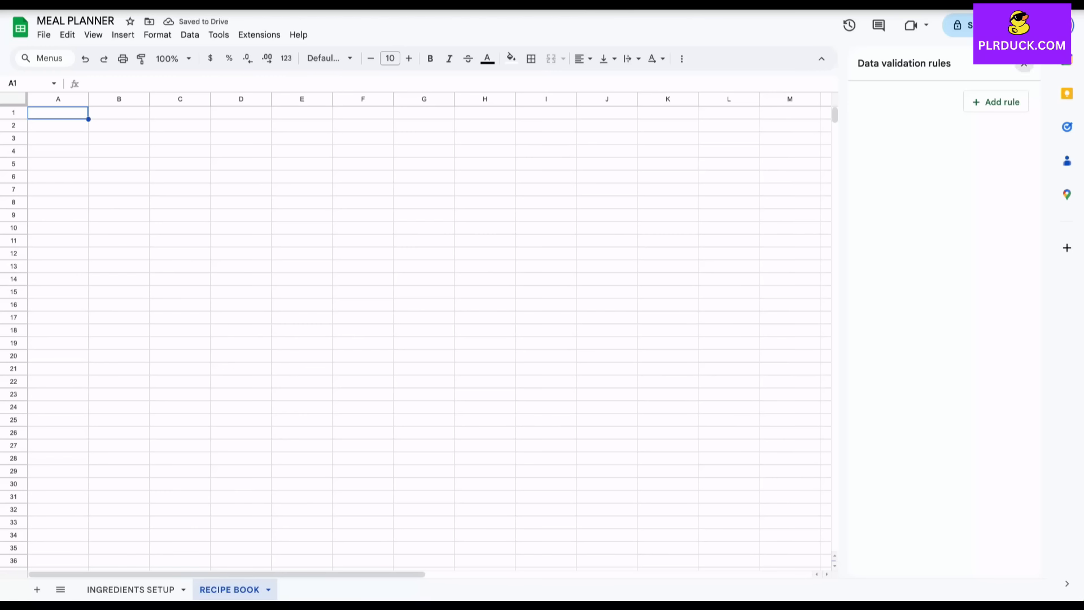
- Close the data validation rules, merge cells C1:G3 and enter PECIPE BOOK as the title
{"action": "left_click", "coordinate": [1023, 64]}
{"action": "left_click_drag", "start_coordinate": [180, 113], "coordinate": [423, 139]}
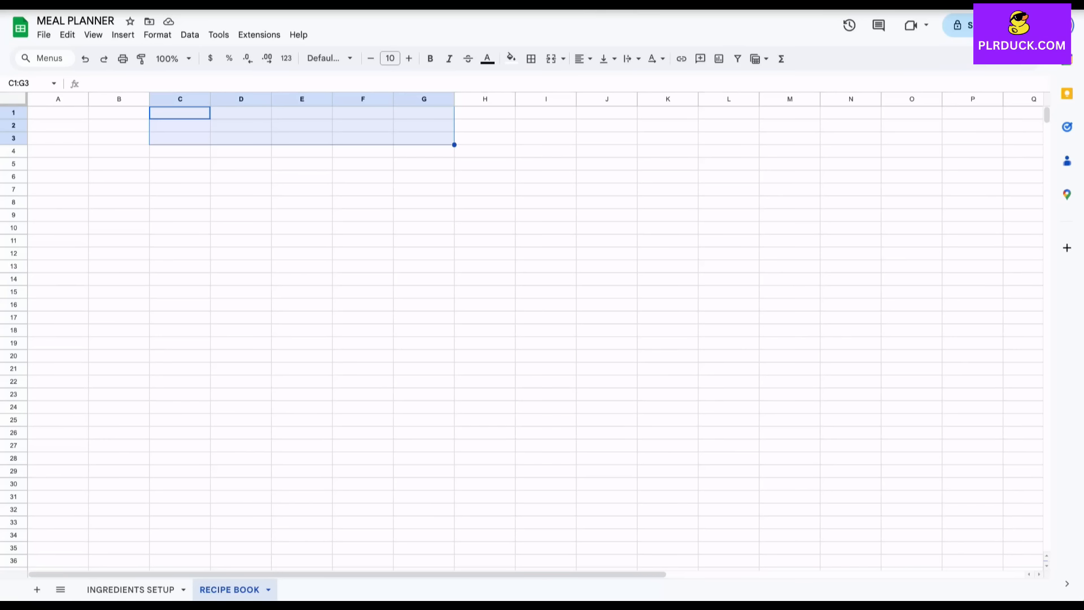
{"action": "left_click", "coordinate": [551, 59]}
{"action": "type", "text": "PE"}
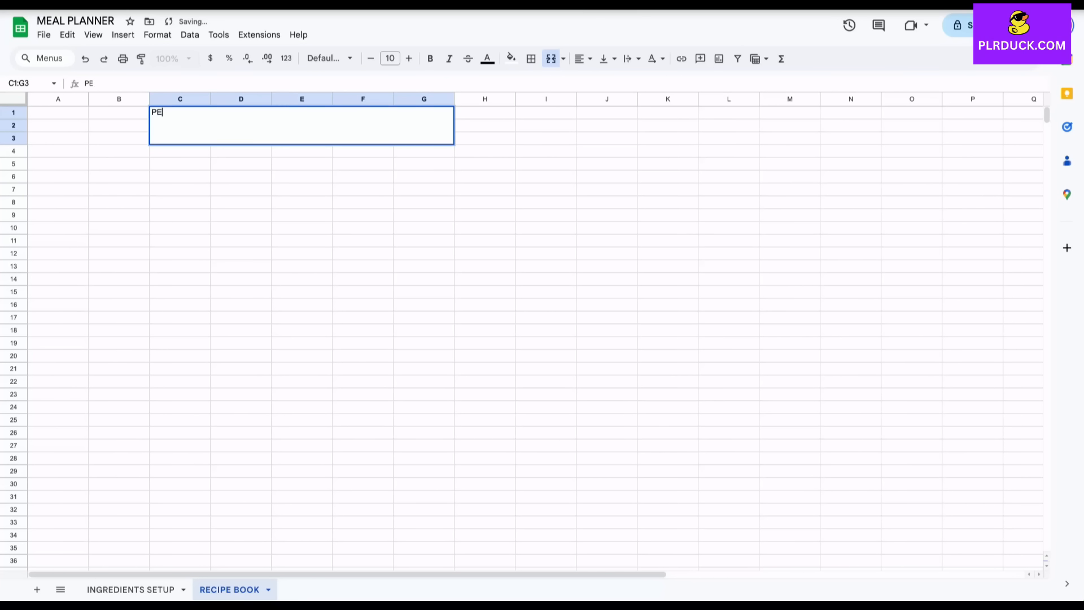
{"action": "type", "text": "CIPE BOOK"}
{"action": "left_click", "coordinate": [362, 176]}
- Make the title bold at font size 18 and correct its text to RECIPE BOOK
{"action": "left_click", "coordinate": [361, 128]}
{"action": "double_click", "coordinate": [409, 59]}
{"action": "triple_click", "coordinate": [409, 59]}
{"action": "double_click", "coordinate": [409, 59]}
{"action": "left_click", "coordinate": [409, 59]}
{"action": "left_click", "coordinate": [430, 58]}
{"action": "double_click", "coordinate": [162, 135]}
{"action": "key", "text": "BackSpace"}
{"action": "type", "text": "R"}
- Centre the title horizontally and vertically and fill its merged cell with a light cyan colour
{"action": "left_click", "coordinate": [583, 59]}
{"action": "left_click", "coordinate": [602, 84]}
{"action": "left_click", "coordinate": [511, 58]}
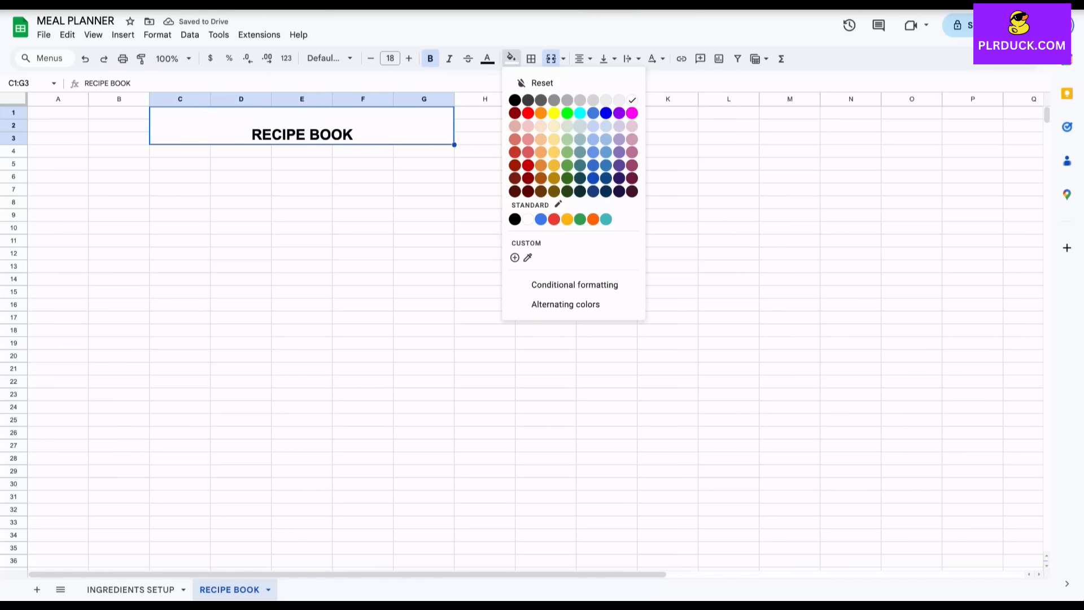
{"action": "left_click", "coordinate": [579, 126]}
{"action": "left_click", "coordinate": [607, 59]}
{"action": "left_click", "coordinate": [626, 81]}
{"action": "left_click", "coordinate": [301, 266]}
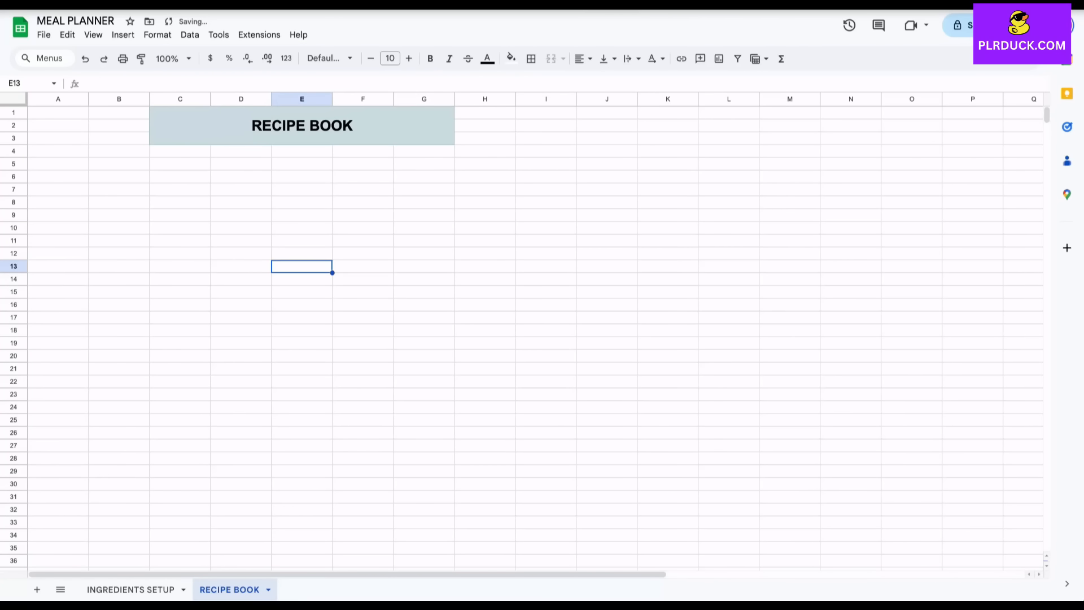
- Enter the column headers MEAL, INGREDIENT and KITCHEN UNIT in cells C9 to E9
{"action": "left_click", "coordinate": [180, 215]}
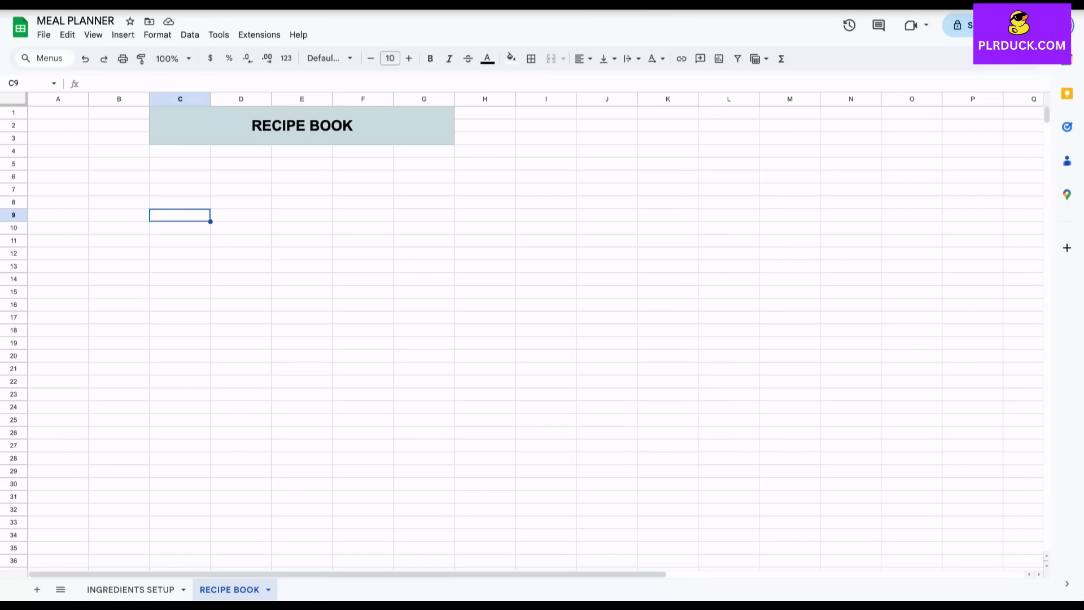
{"action": "type", "text": "MEAL"}
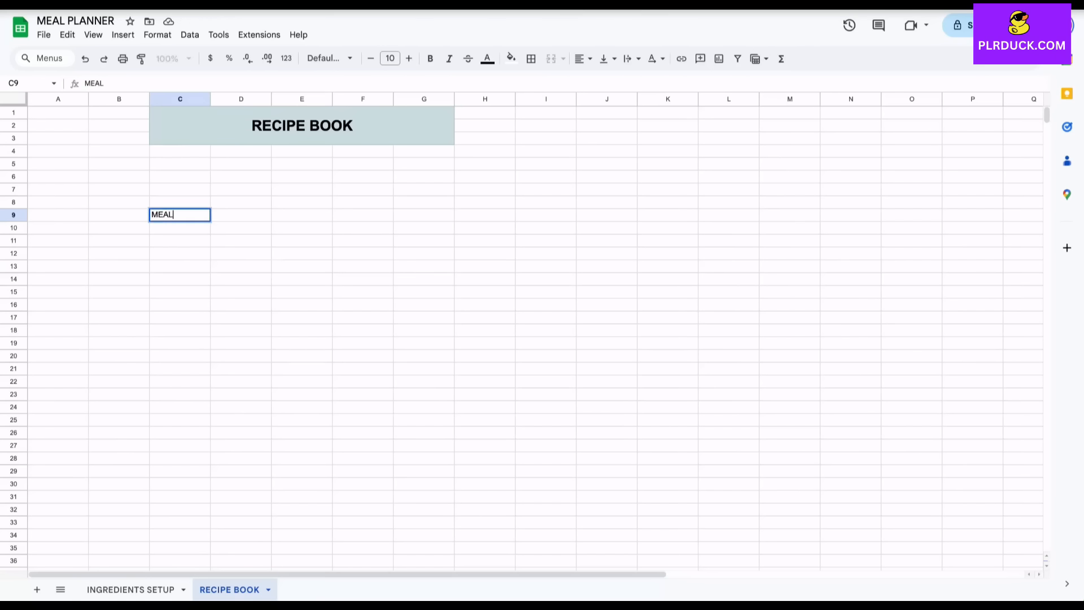
{"action": "key", "text": "Tab"}
{"action": "type", "text": "IN"}
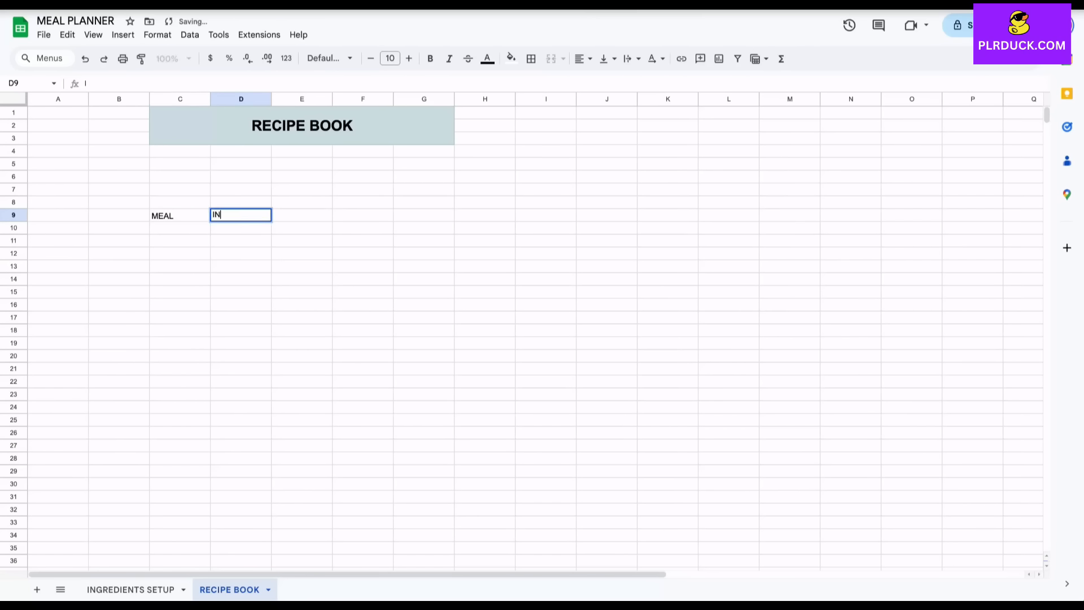
{"action": "type", "text": "GREDIENT"}
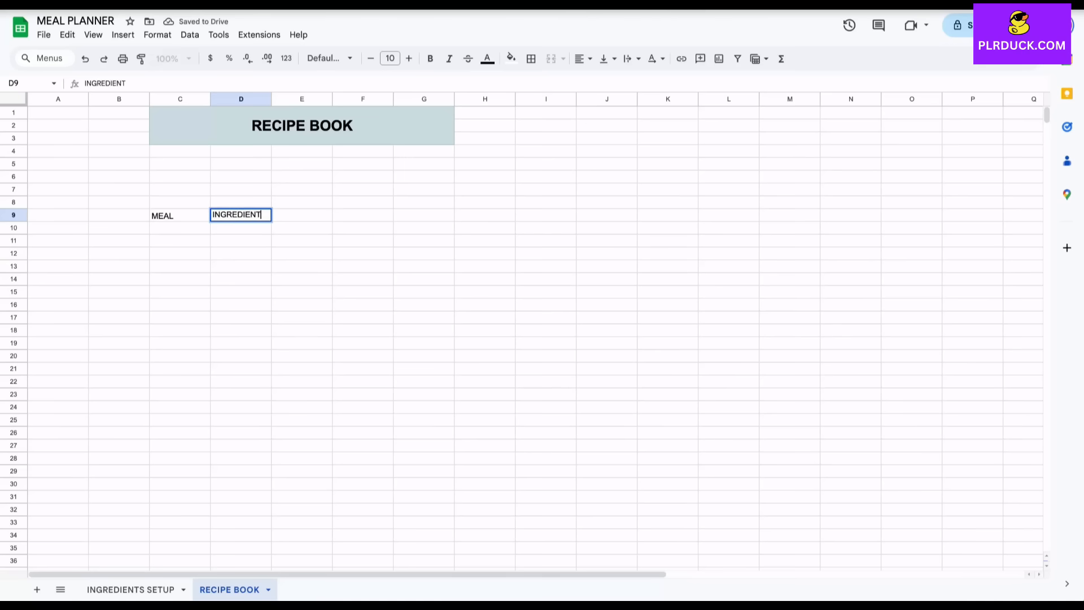
{"action": "key", "text": "Tab"}
{"action": "type", "text": "K"}
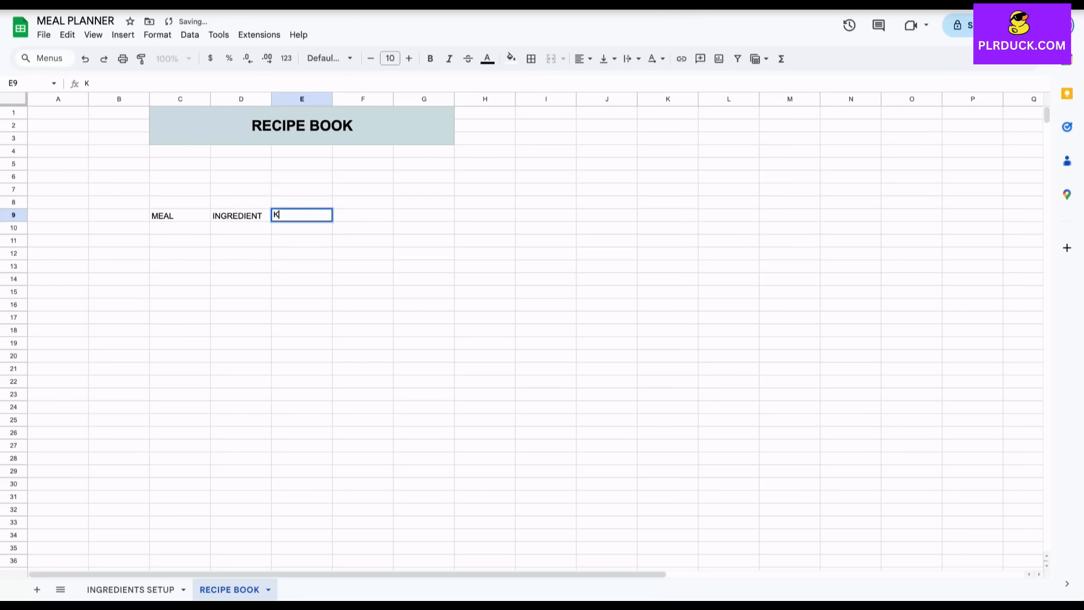
{"action": "type", "text": "ITCHEN UNIT"}
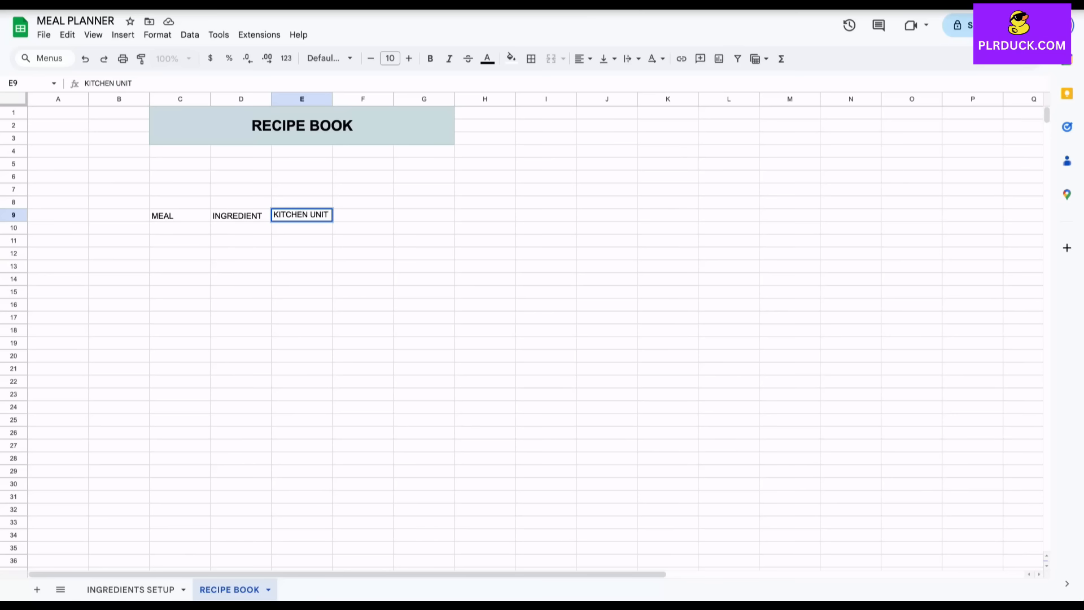
{"action": "key", "text": "Tab"}
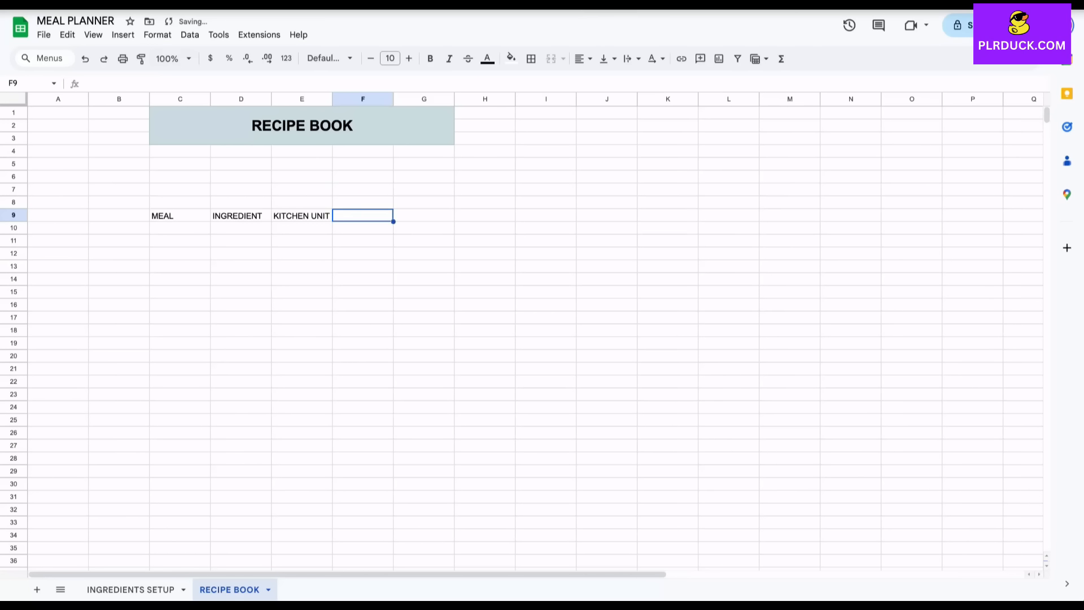
- Enter the column headers QTY, CAL/QTY, TOTAL CALORIES and COKKING NOTES in cells F9 to I9
{"action": "type", "text": "QTY"}
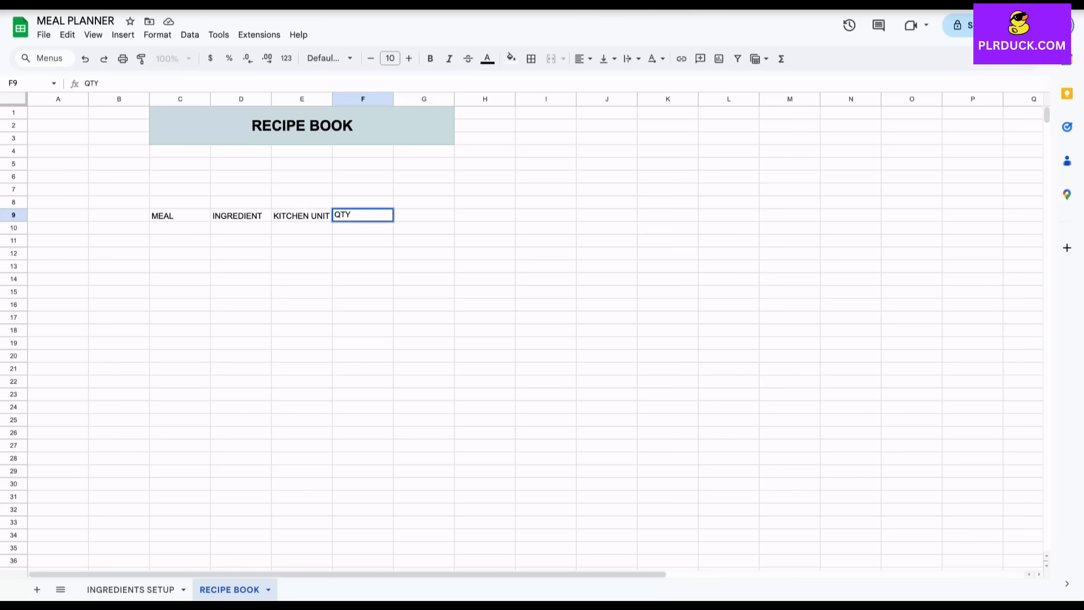
{"action": "key", "text": "Tab"}
{"action": "type", "text": "CAL"}
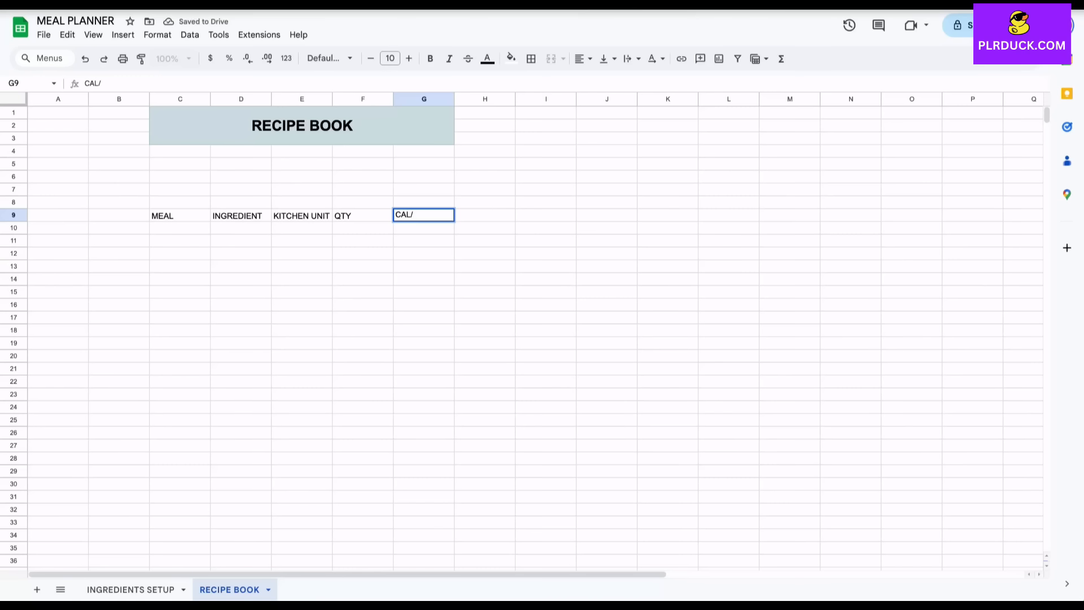
{"action": "type", "text": "/QTY"}
{"action": "key", "text": "Tab"}
{"action": "type", "text": "TOTAL CALORIES"}
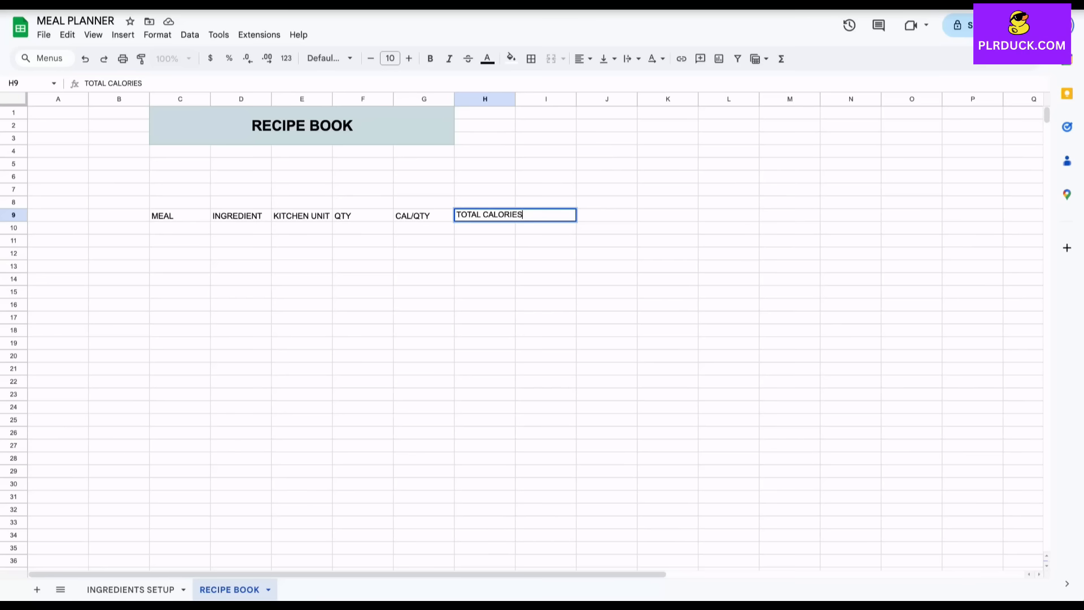
{"action": "key", "text": "Tab"}
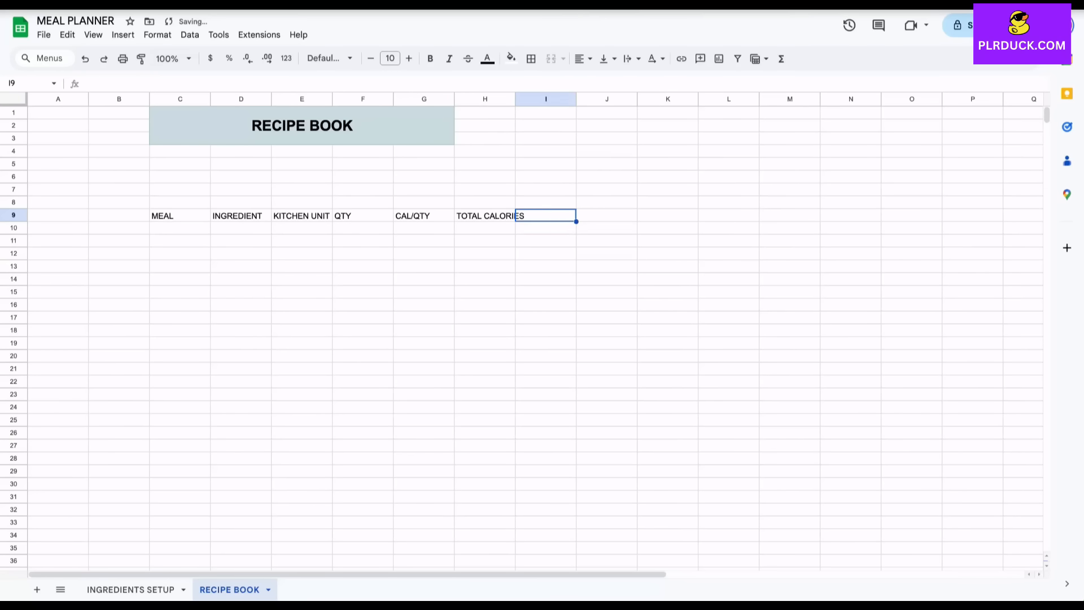
{"action": "type", "text": "COKKING NOTES"}
{"action": "left_click", "coordinate": [545, 279]}
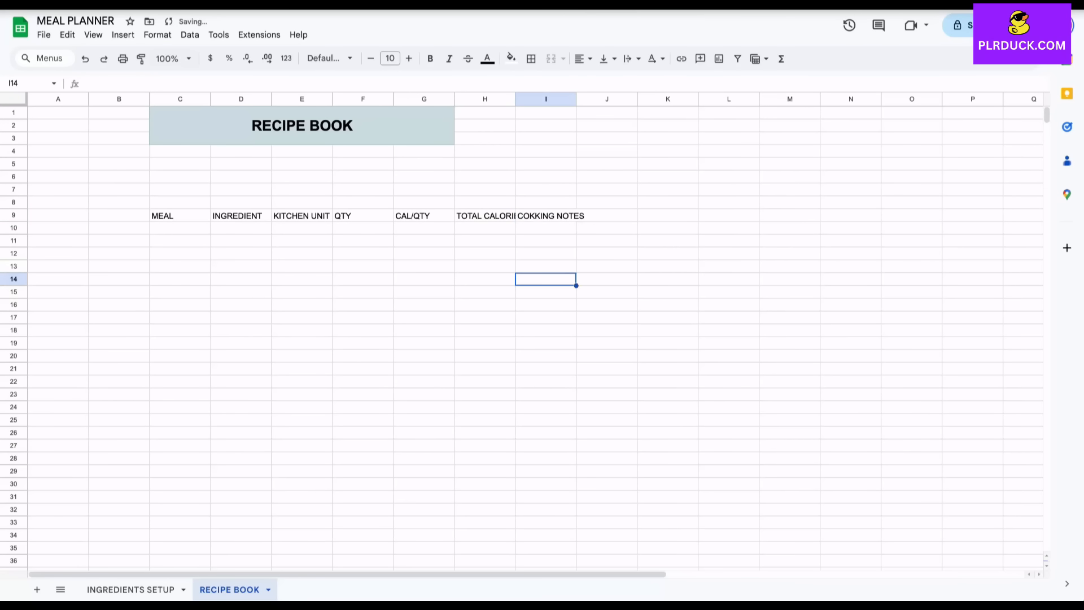
- Widen the table columns to fit their headers, making the notes column I much wider than the others
{"action": "left_click_drag", "start_coordinate": [210, 99], "coordinate": [384, 99]}
{"action": "mouse_move", "coordinate": [567, 98]}
{"action": "left_mouse_down"}
{"action": "mouse_move", "coordinate": [692, 99]}
{"action": "mouse_move", "coordinate": [580, 99]}
{"action": "left_mouse_up"}
{"action": "left_click_drag", "start_coordinate": [641, 99], "coordinate": [862, 99]}
- Correct the spelling of the header in I9 to COOKING NOTES
{"action": "double_click", "coordinate": [602, 215]}
{"action": "left_click", "coordinate": [600, 215]}
{"action": "key", "text": "BackSpace"}
{"action": "type", "text": "O"}
{"action": "left_click", "coordinate": [542, 125]}
- Format the header row C9:I9 in bold, font size 12, with a light yellow fill
{"action": "left_click_drag", "start_coordinate": [184, 215], "coordinate": [628, 216]}
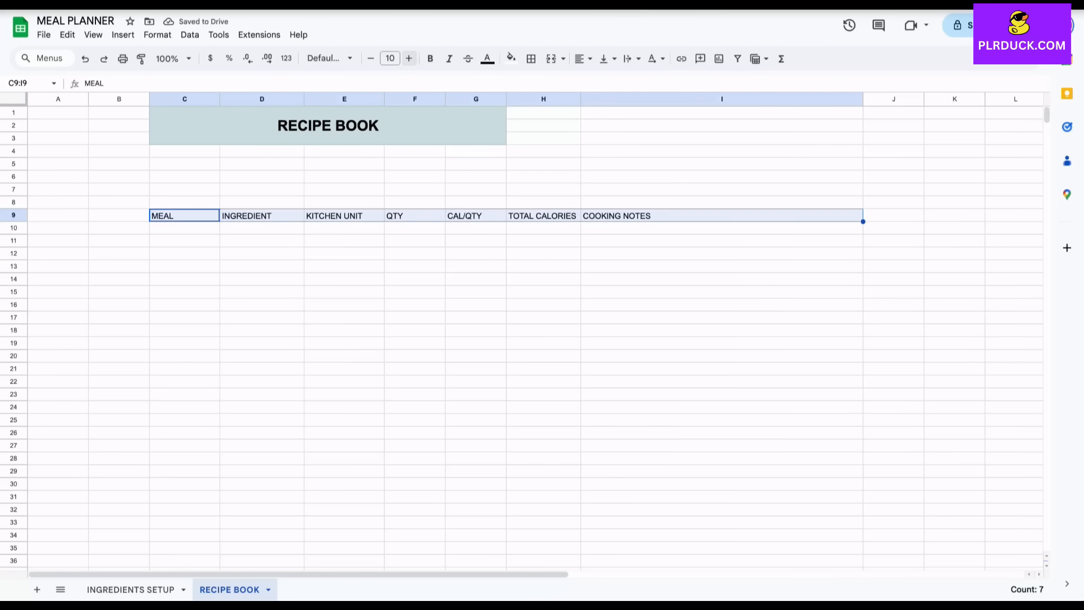
{"action": "left_click", "coordinate": [409, 58]}
{"action": "left_click", "coordinate": [409, 58]}
{"action": "left_click", "coordinate": [431, 58]}
{"action": "left_click", "coordinate": [511, 58]}
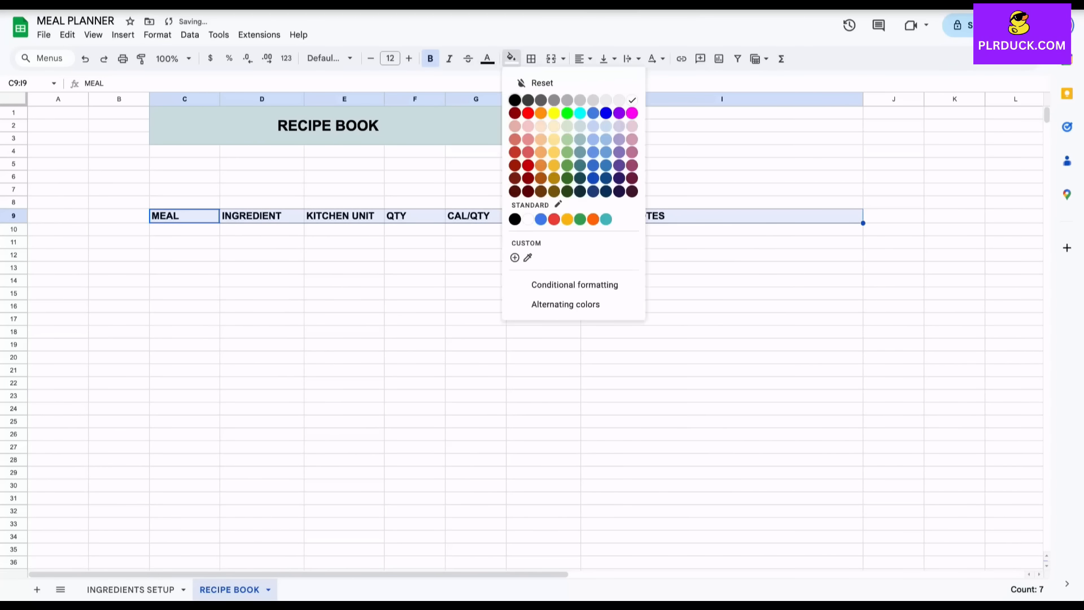
{"action": "left_click", "coordinate": [553, 139]}
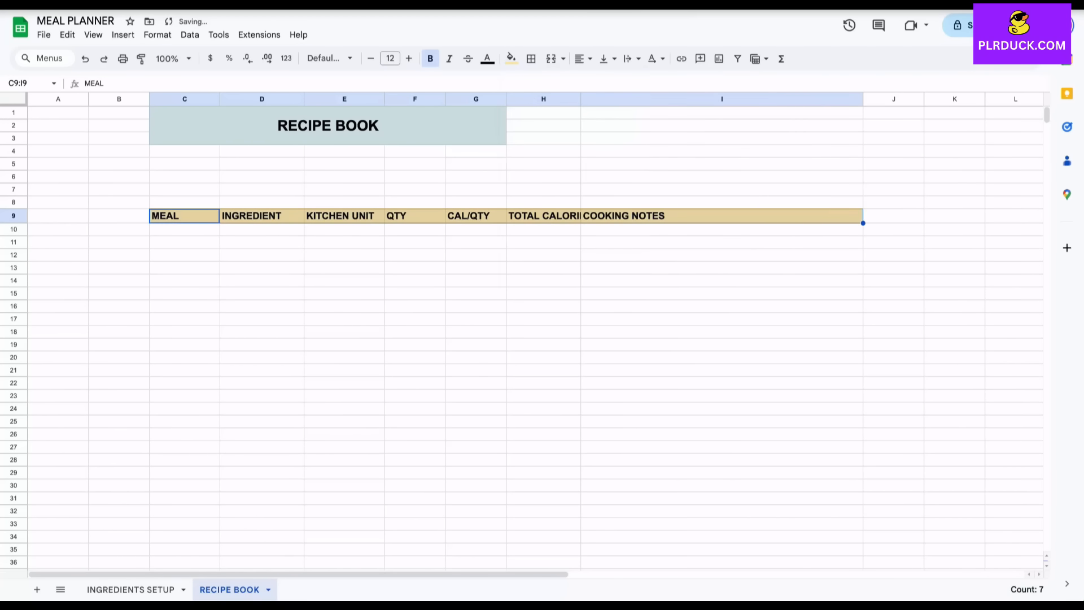
- Merge cells C10:C15 under the MEAL header into one cell
{"action": "left_click", "coordinate": [184, 228]}
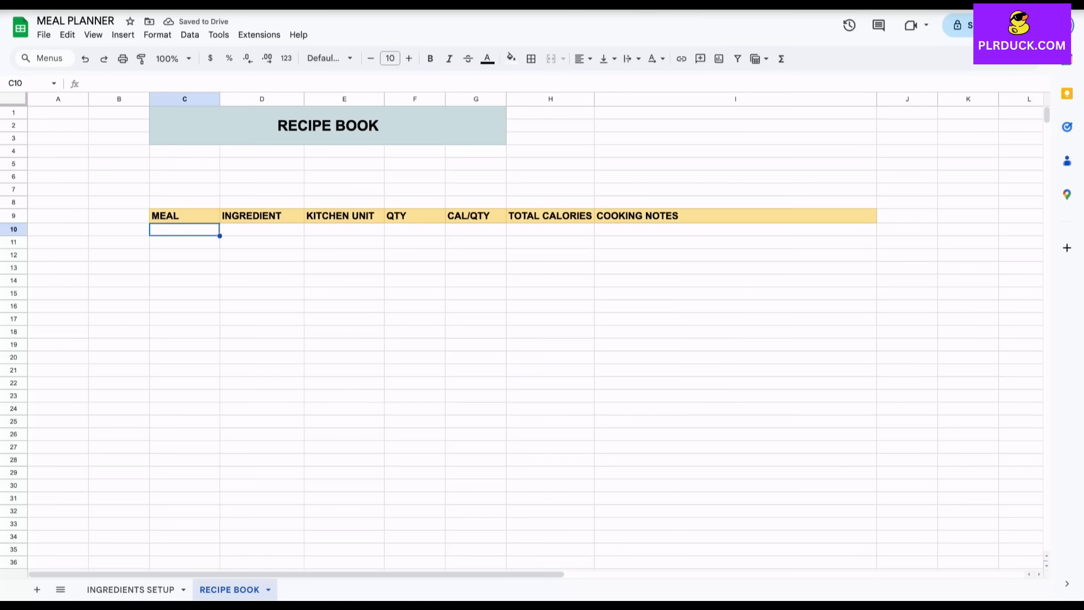
{"action": "key", "text": "shift+Down"}
{"action": "key", "text": "shift+Down"}
{"action": "key", "text": "shift+Down"}
{"action": "key", "text": "shift+Down"}
{"action": "key", "text": "shift+Down"}
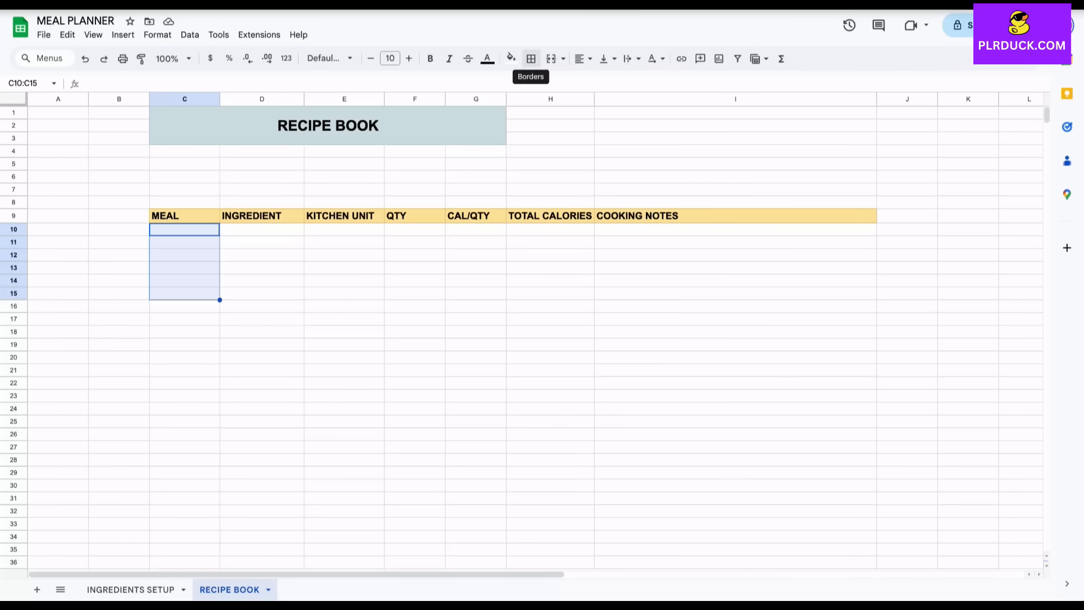
{"action": "left_click", "coordinate": [551, 59]}
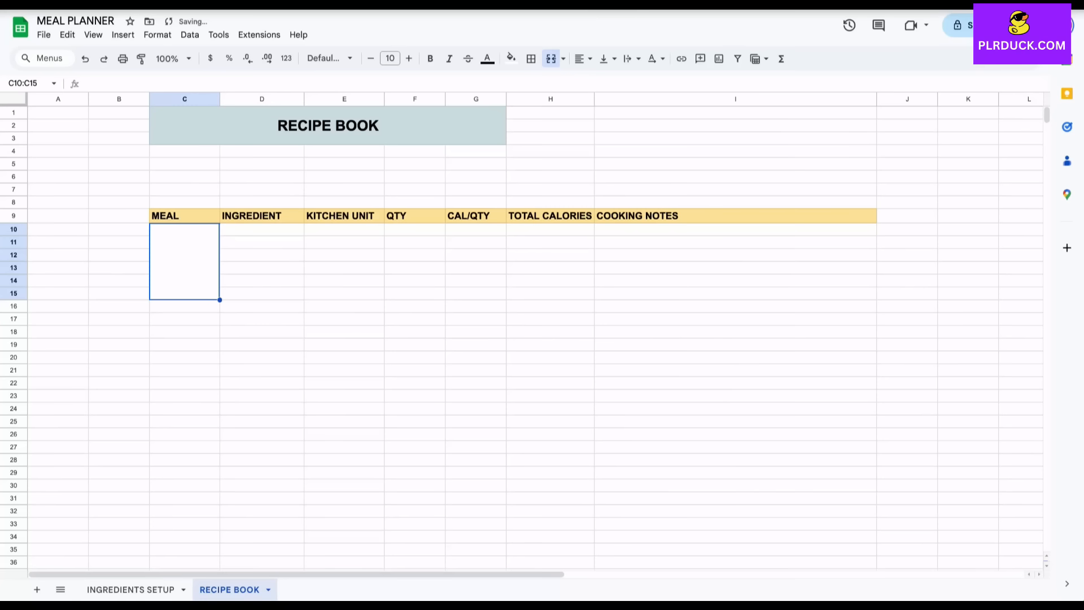
- Merge H10:H15 under TOTAL CALORIES and I10:I15 under COOKING NOTES into one cell each
{"action": "left_click_drag", "start_coordinate": [551, 229], "coordinate": [550, 293]}
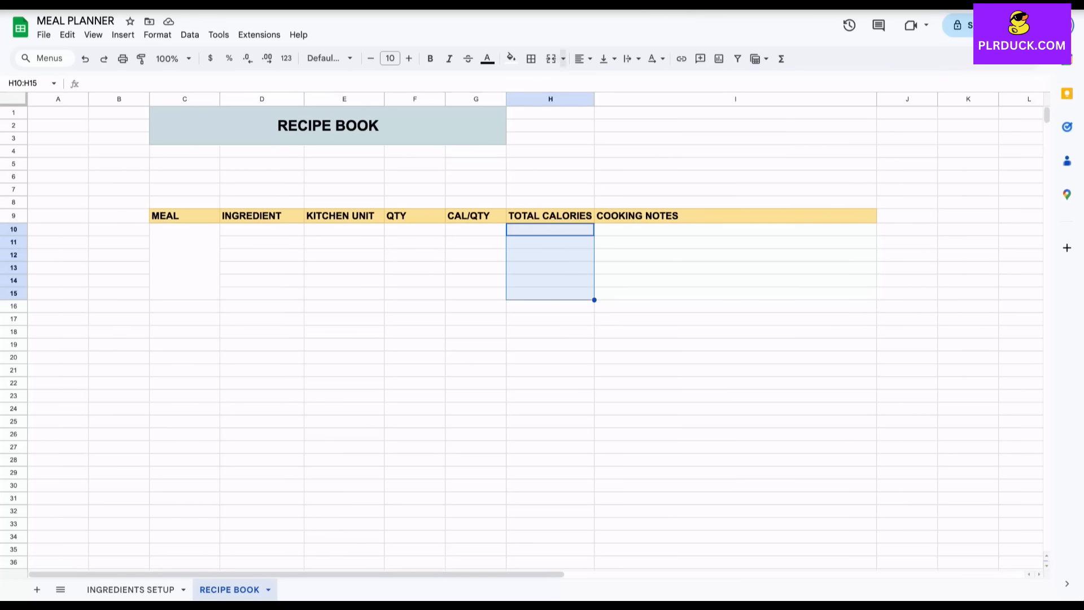
{"action": "left_click", "coordinate": [551, 59]}
{"action": "left_click_drag", "start_coordinate": [649, 229], "coordinate": [649, 293]}
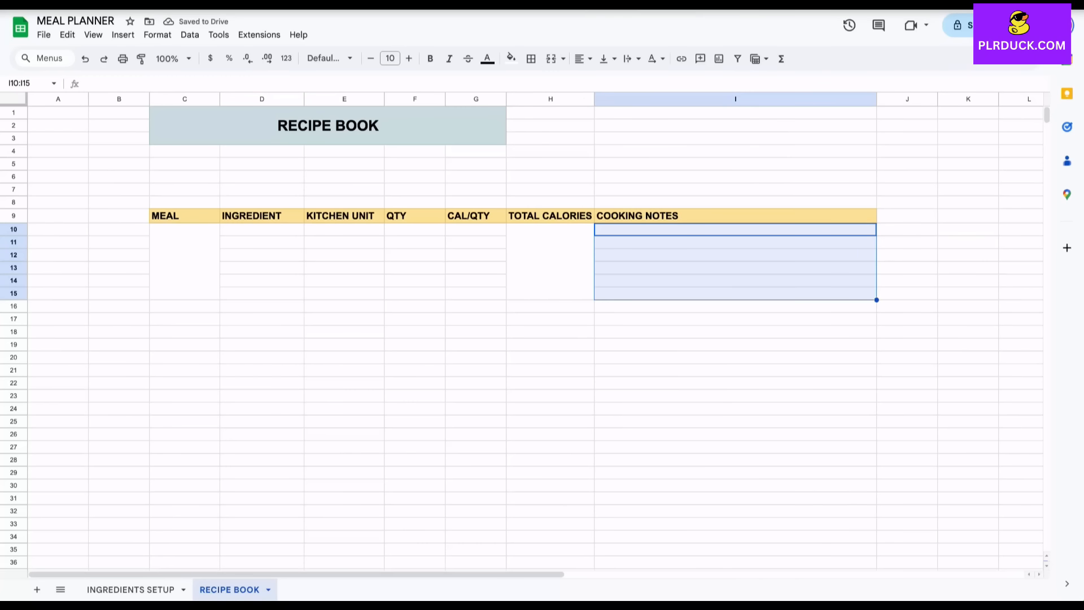
{"action": "left_click", "coordinate": [551, 59]}
- Enter OMLET as the first meal in the merged MEAL cell
{"action": "left_click", "coordinate": [185, 261]}
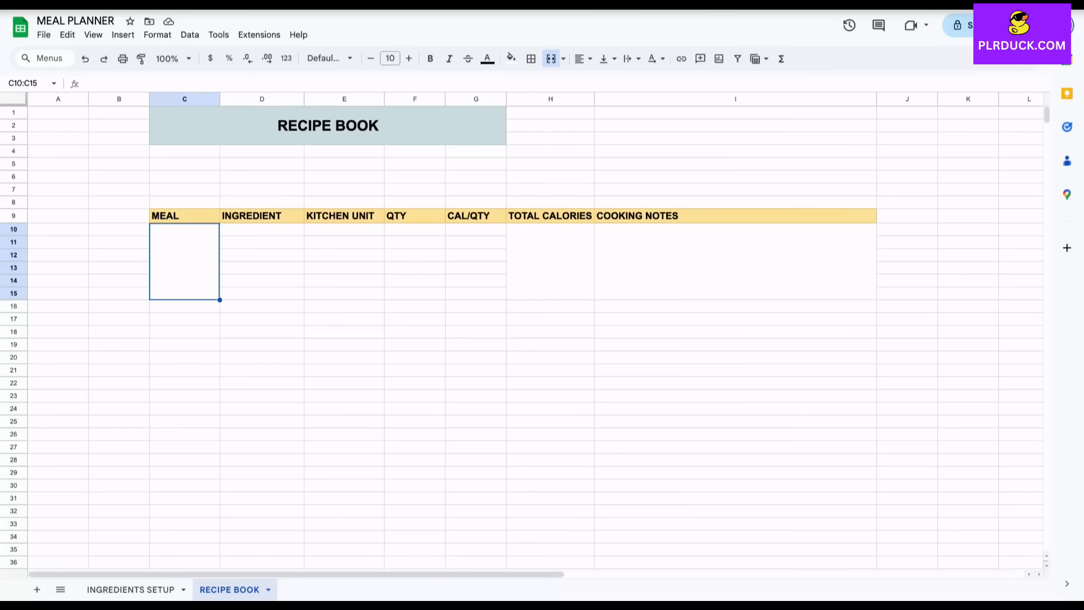
{"action": "type", "text": "OMLET"}
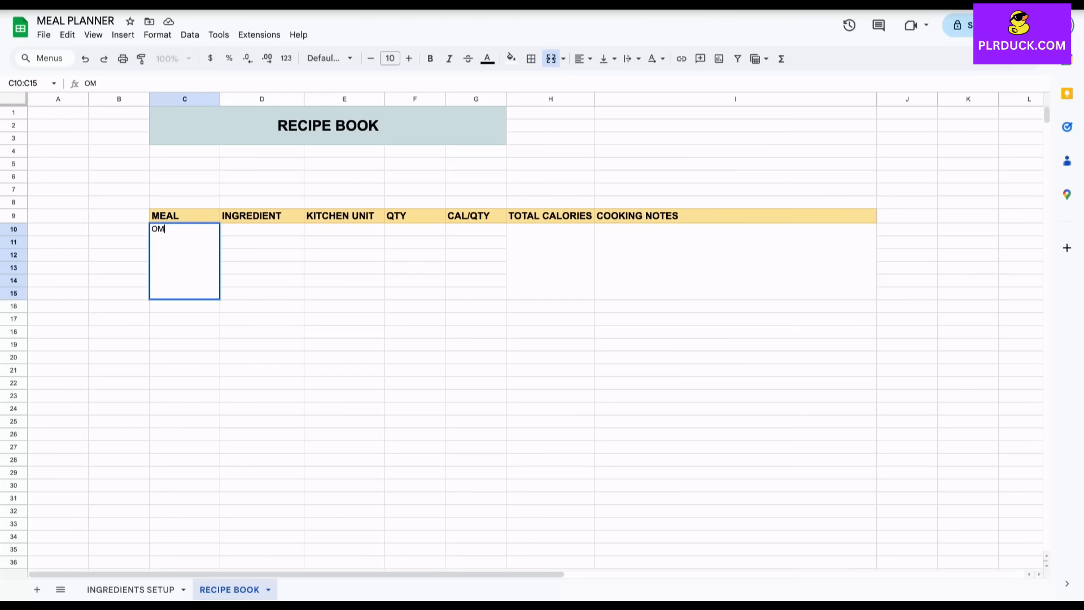
{"action": "key", "text": "Tab"}
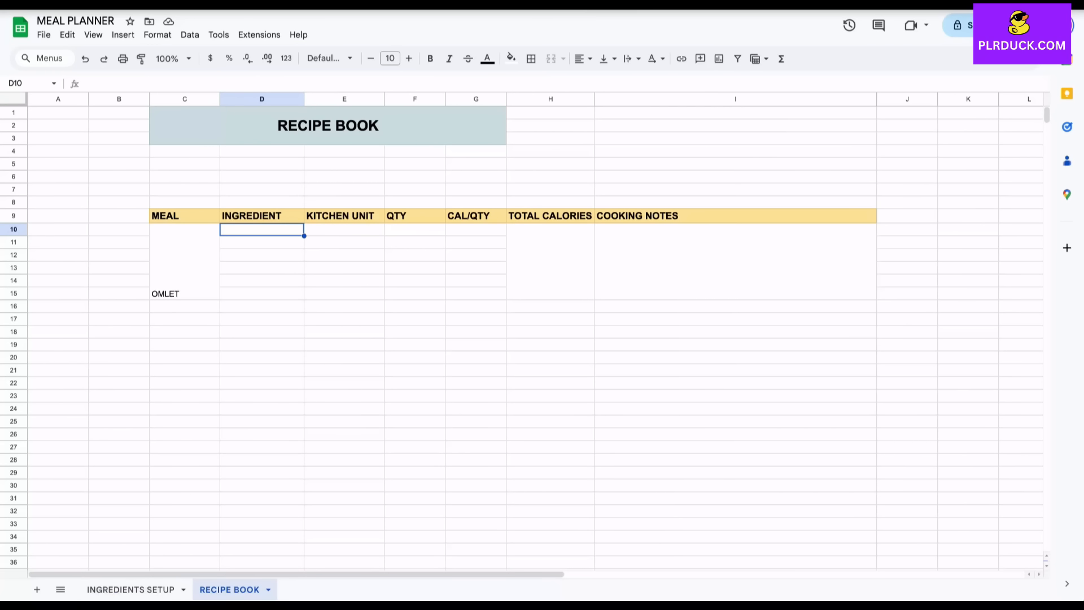
- Check the INGREDIENTS SETUP list, then insert a dropdown in RECIPE BOOK cell D10 with the criteria Dropdown (from a range)
{"action": "left_click", "coordinate": [131, 590]}
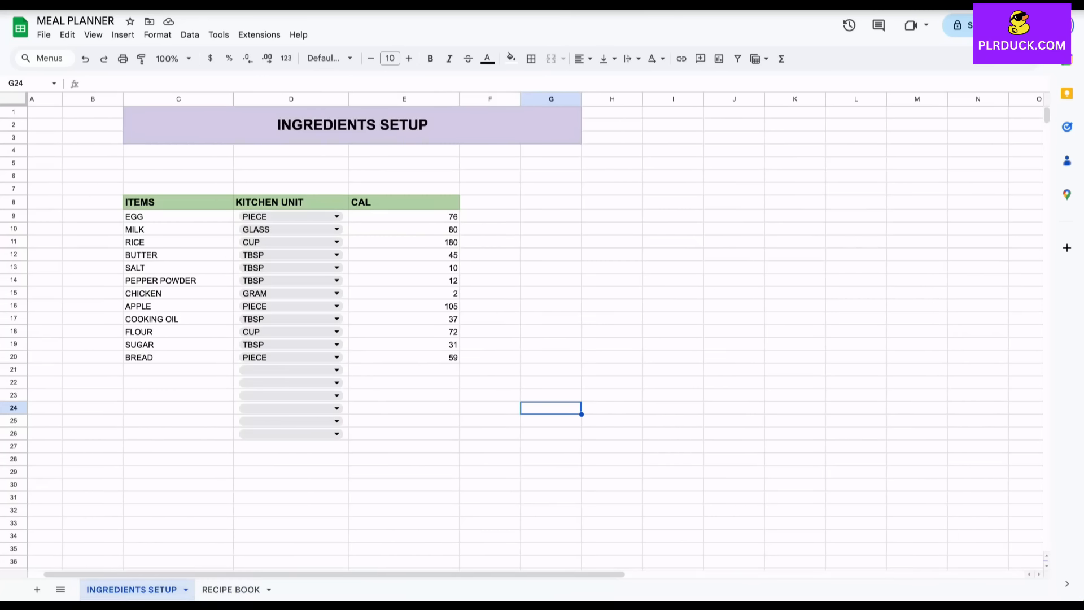
{"action": "left_click", "coordinate": [231, 589]}
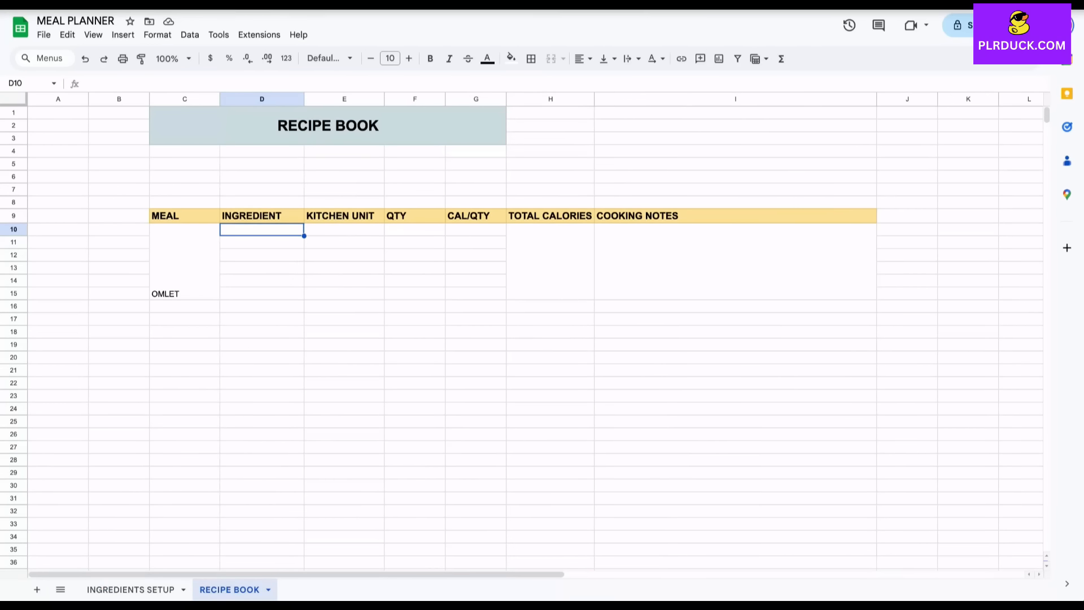
{"action": "left_click", "coordinate": [123, 35]}
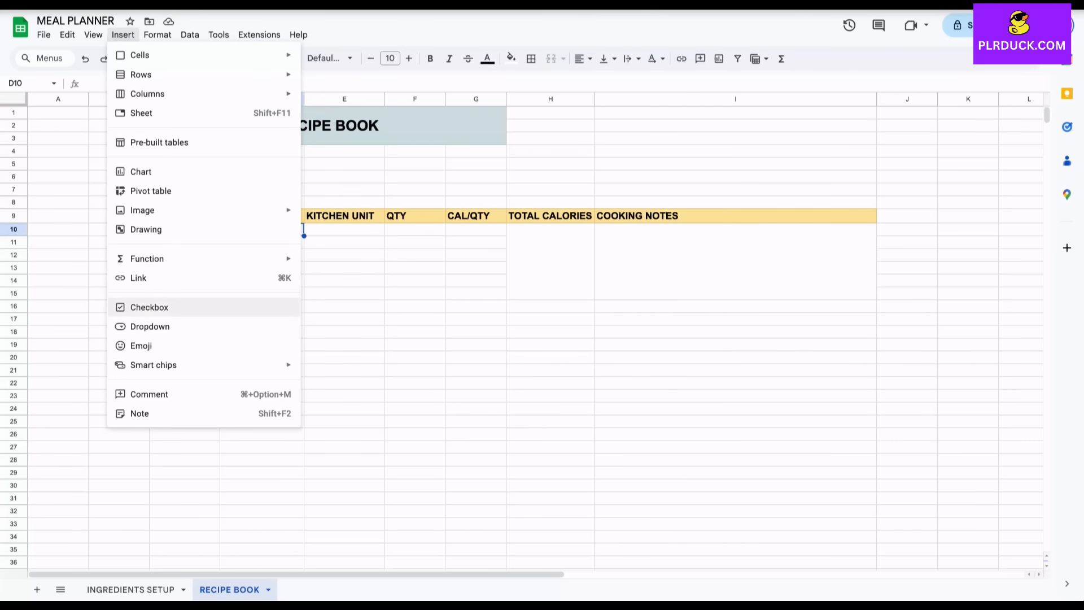
{"action": "left_click", "coordinate": [206, 327]}
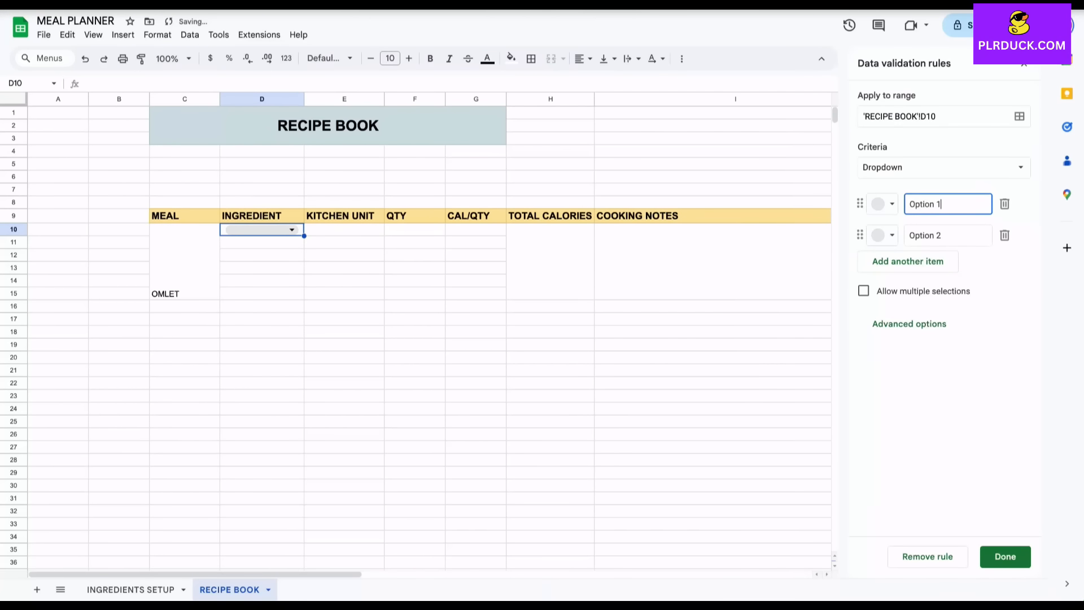
{"action": "left_click", "coordinate": [943, 167]}
{"action": "left_click", "coordinate": [929, 185]}
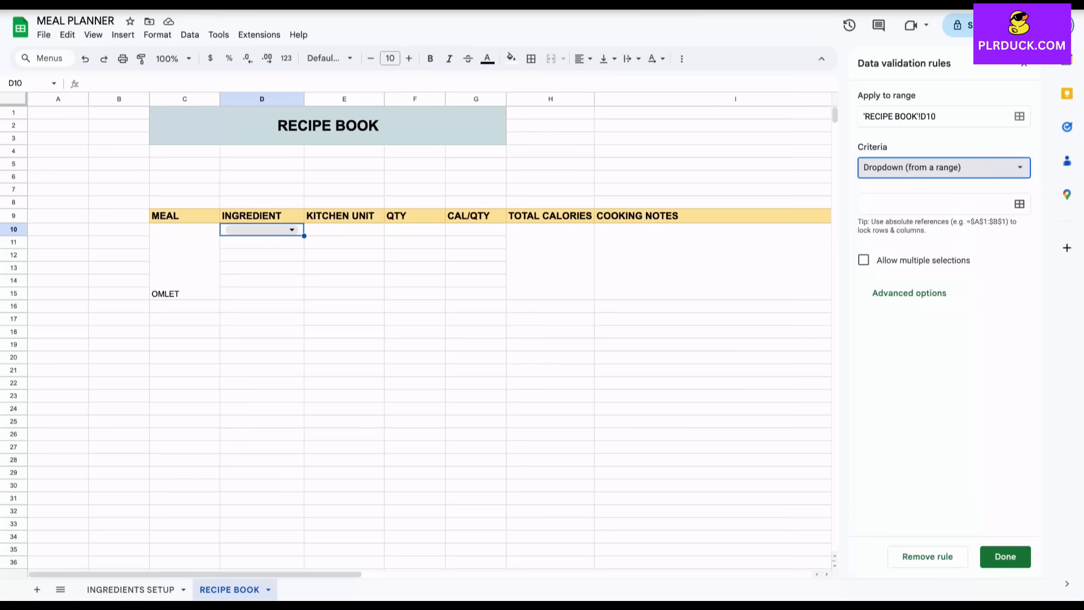
- Set the dropdown's source range to 'INGREDIENTS SETUP'!C9:C20 and save the rule
{"action": "left_click", "coordinate": [1019, 204]}
{"action": "left_click", "coordinate": [541, 296]}
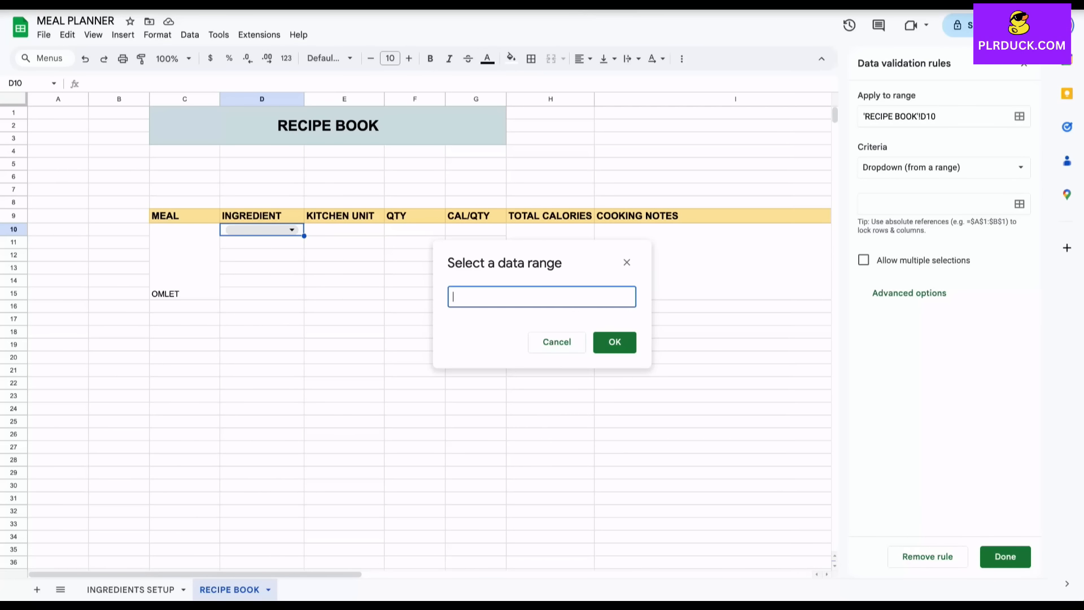
{"action": "left_click", "coordinate": [131, 589]}
{"action": "left_click_drag", "start_coordinate": [179, 216], "coordinate": [179, 357]}
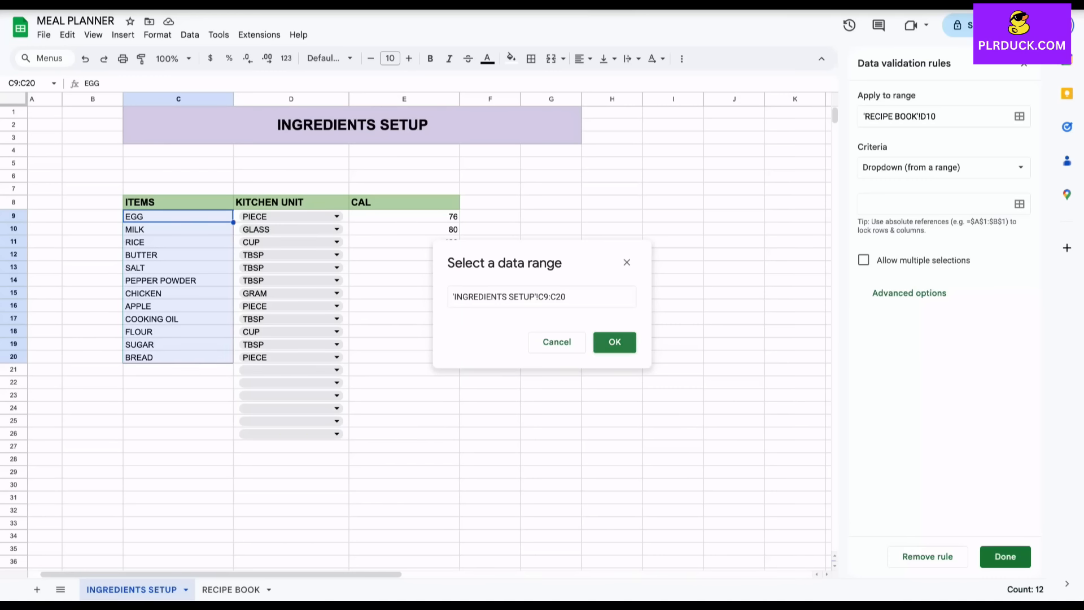
{"action": "left_click", "coordinate": [615, 342]}
{"action": "left_click", "coordinate": [1005, 556]}
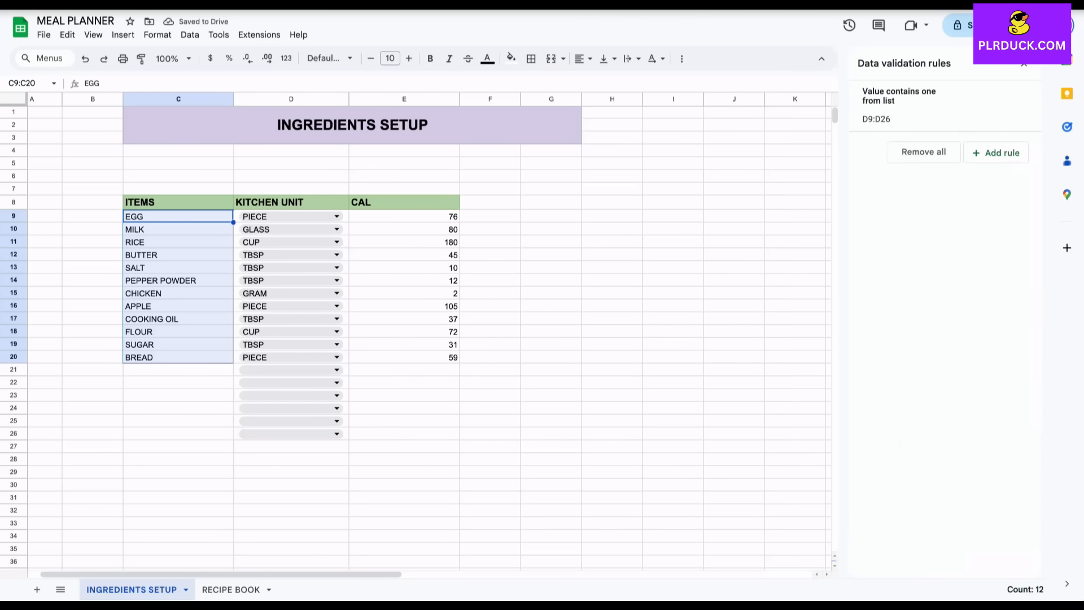
- Check the ingredient dropdown in RECIPE BOOK cell D10, then copy it down the INGREDIENT column through D21
{"action": "left_click", "coordinate": [231, 589]}
{"action": "left_click", "coordinate": [293, 229]}
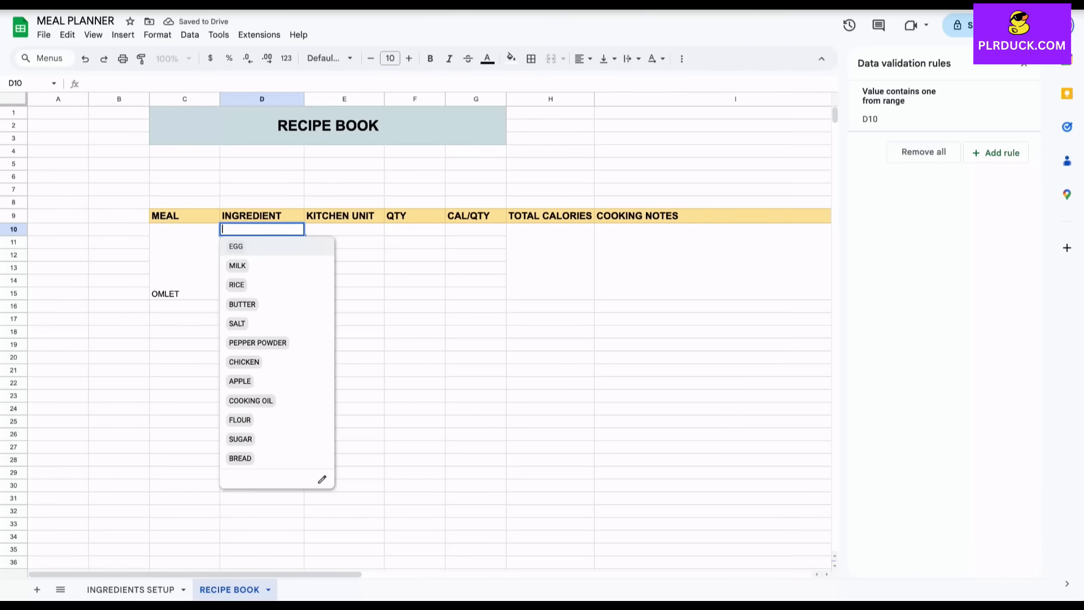
{"action": "left_click", "coordinate": [414, 396]}
{"action": "left_click", "coordinate": [300, 231]}
{"action": "left_click_drag", "start_coordinate": [304, 236], "coordinate": [300, 372]}
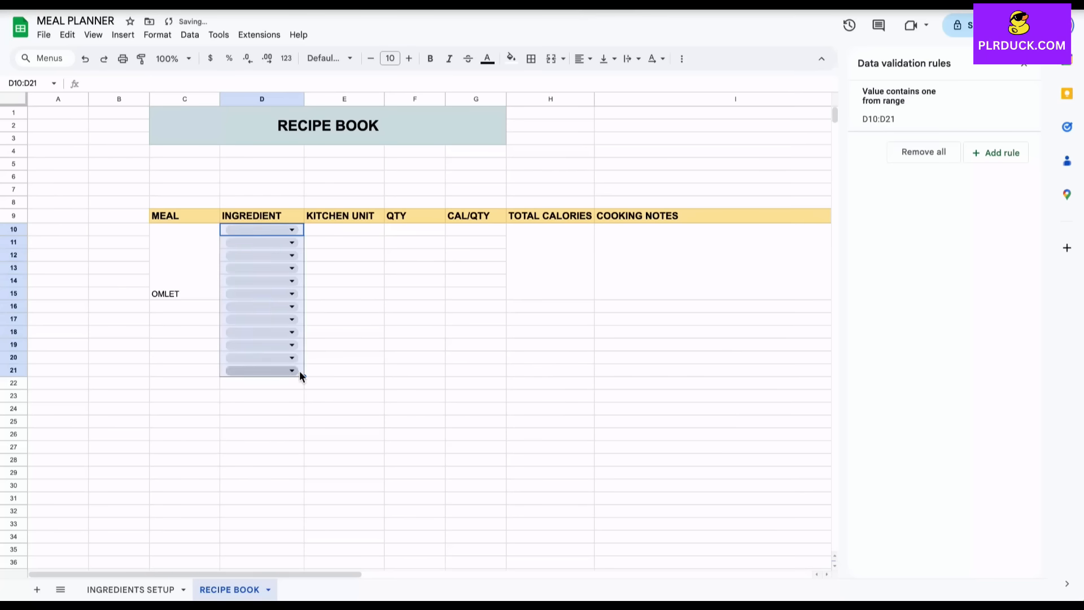
{"action": "left_click", "coordinate": [343, 268]}
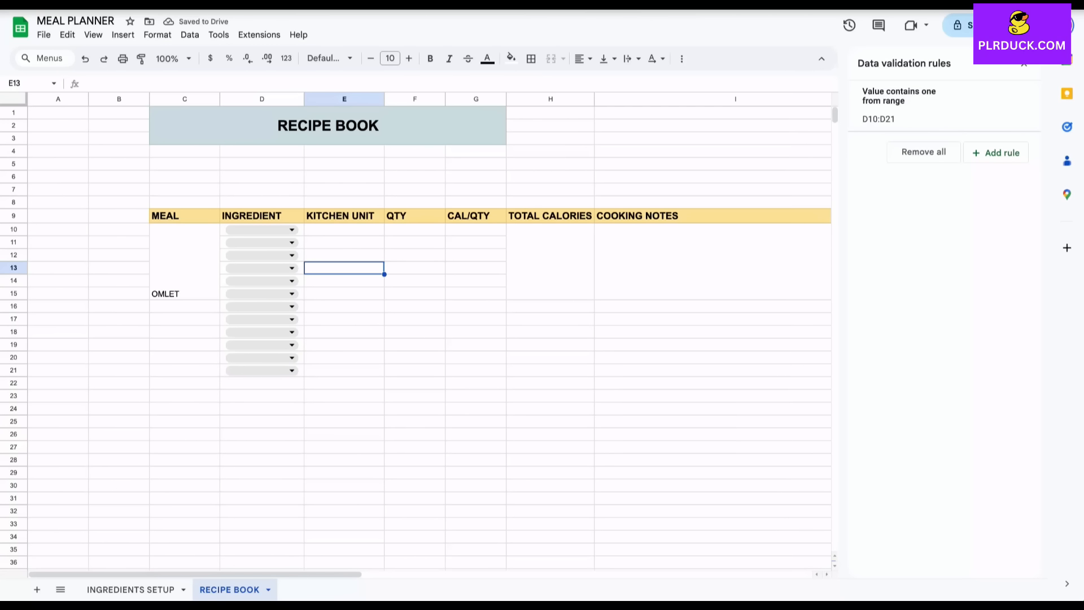
- Choose EGG, COOKING OIL and SALT as the OMLET ingredients in cells D10, D11 and D12
{"action": "left_click", "coordinate": [344, 229]}
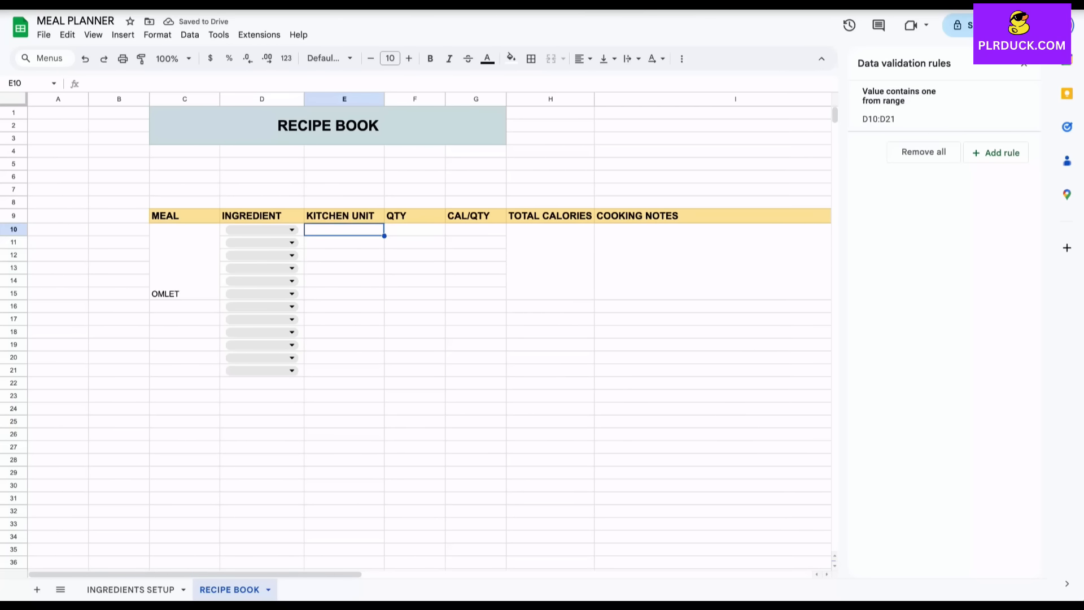
{"action": "left_click", "coordinate": [266, 230]}
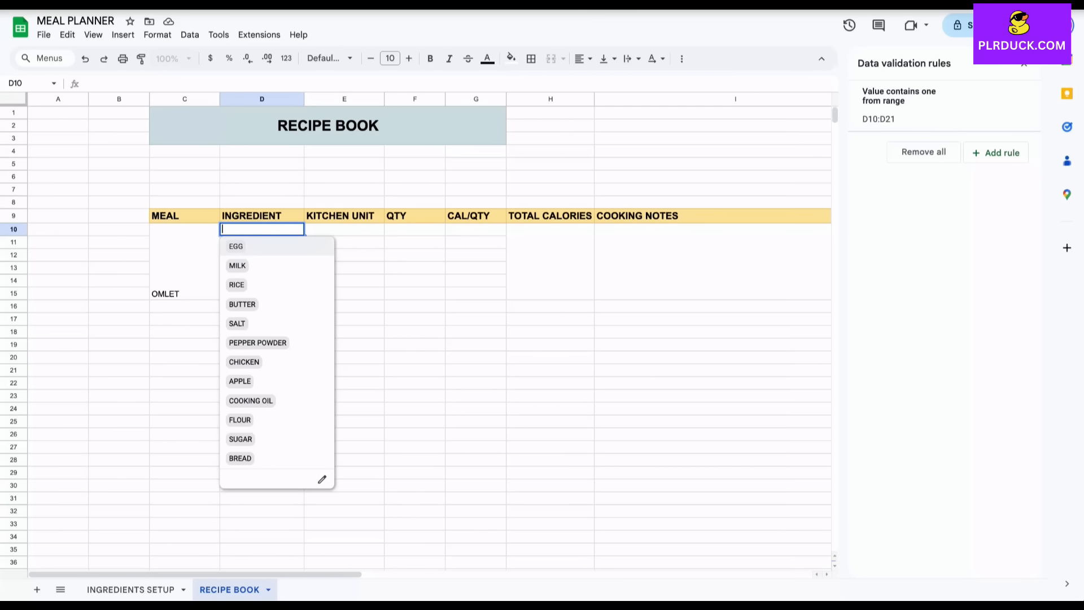
{"action": "key", "text": "Return"}
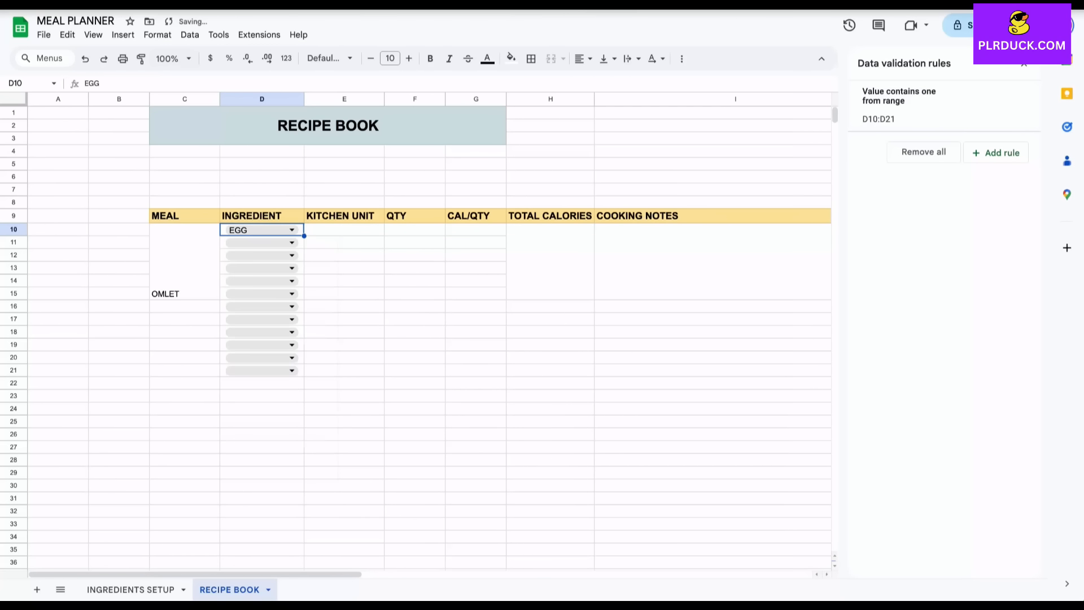
{"action": "left_click", "coordinate": [269, 243]}
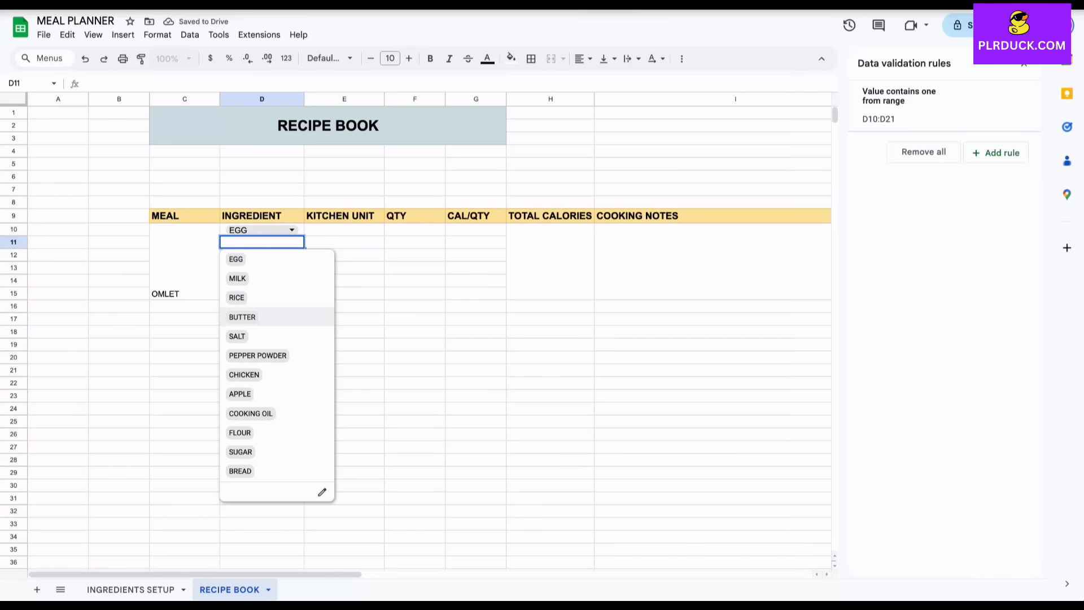
{"action": "left_click", "coordinate": [251, 413]}
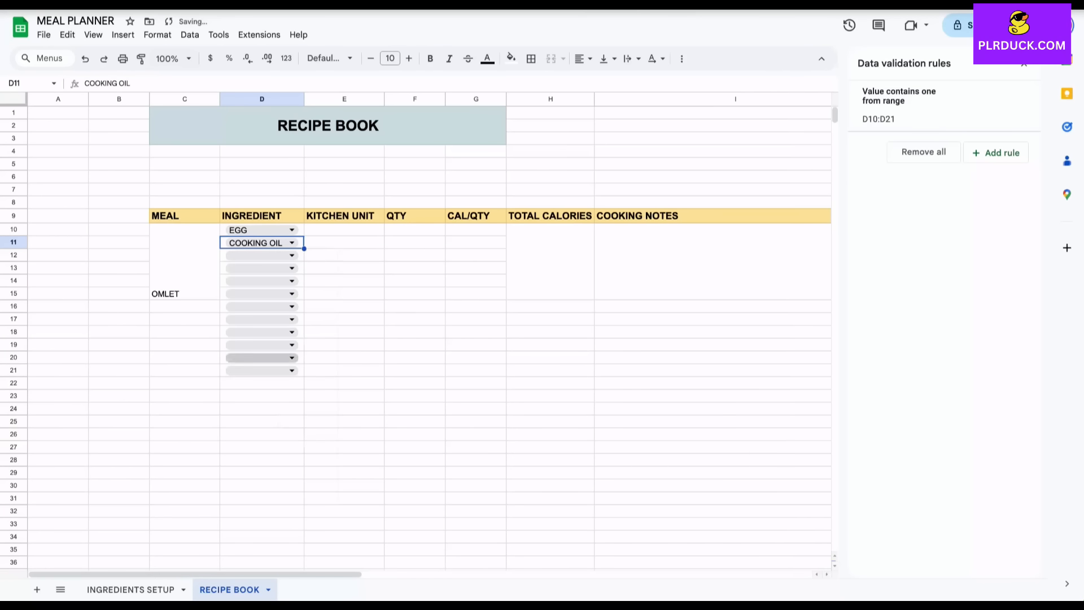
{"action": "left_click", "coordinate": [292, 256]}
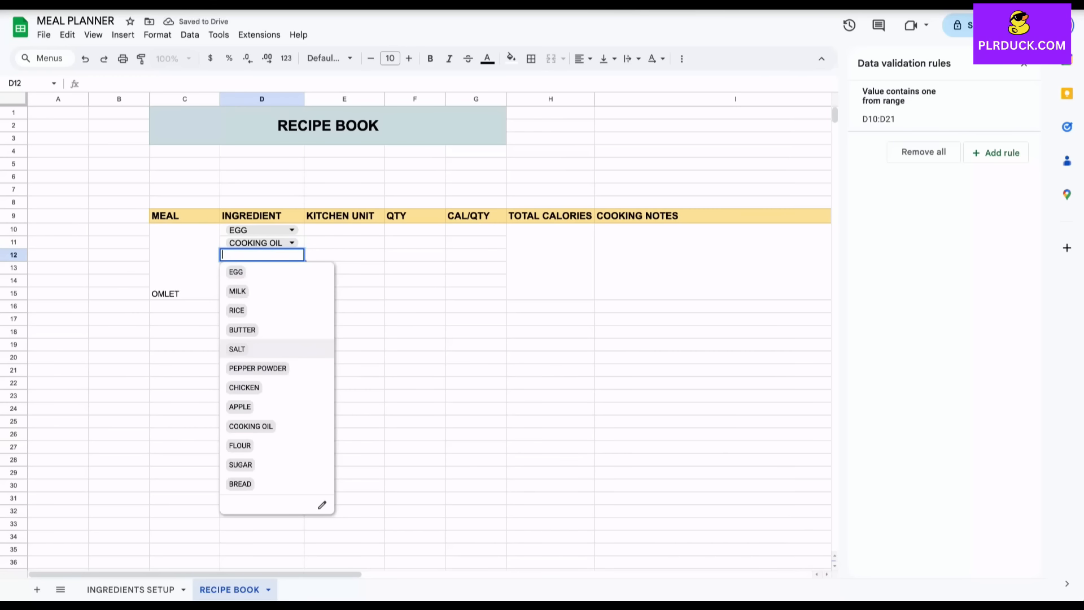
{"action": "left_click", "coordinate": [237, 349]}
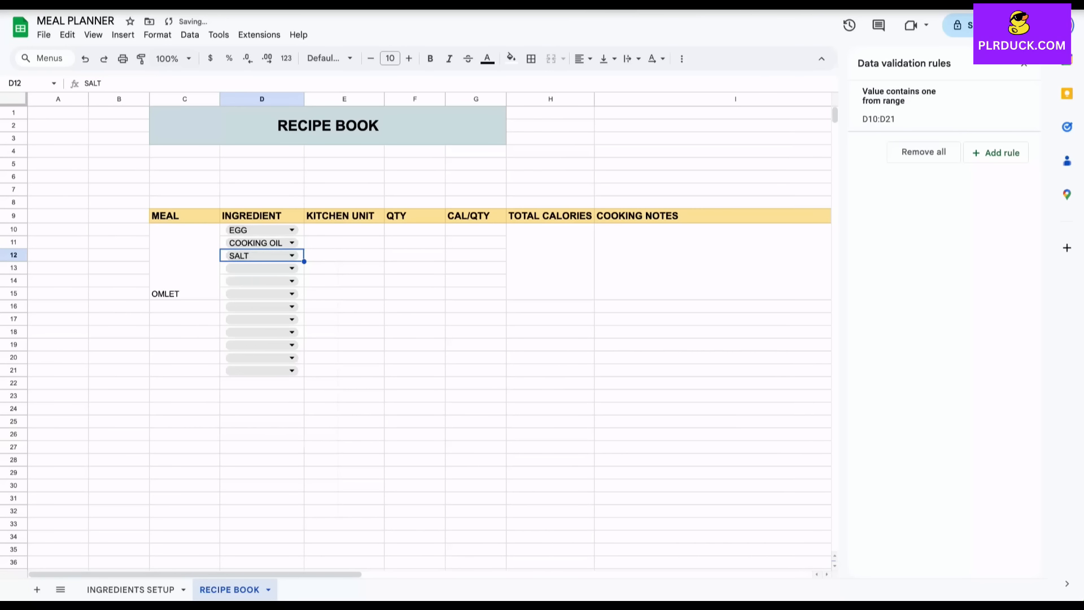
- Review the INGREDIENTS SETUP table, then begin an =IFERROR(VLOOKUP( formula in RECIPE BOOK cell E10 with D10 as the search key
{"action": "left_click", "coordinate": [344, 230]}
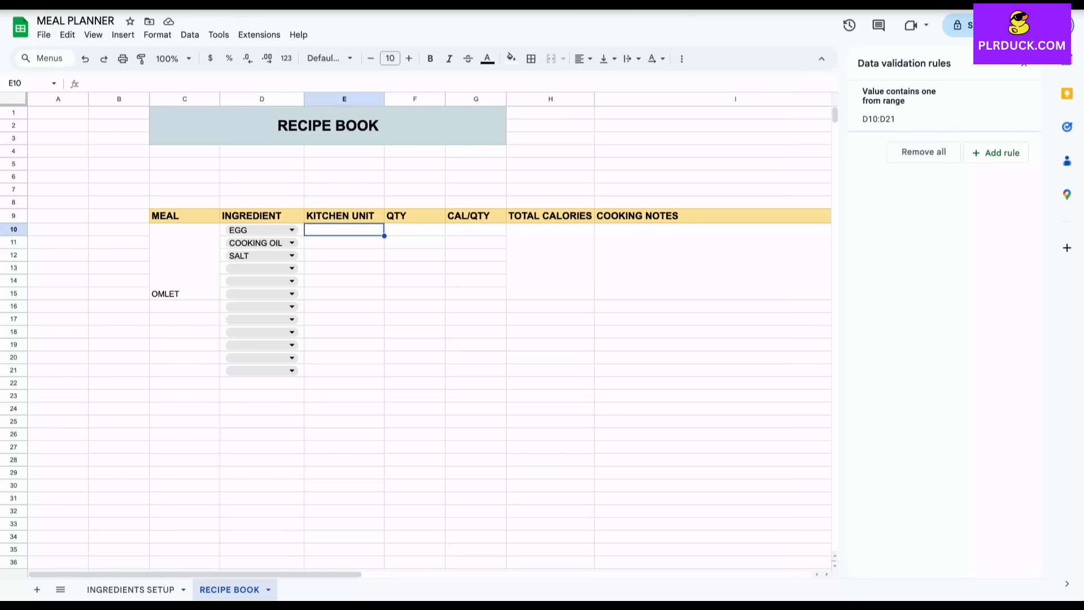
{"action": "left_click", "coordinate": [131, 589]}
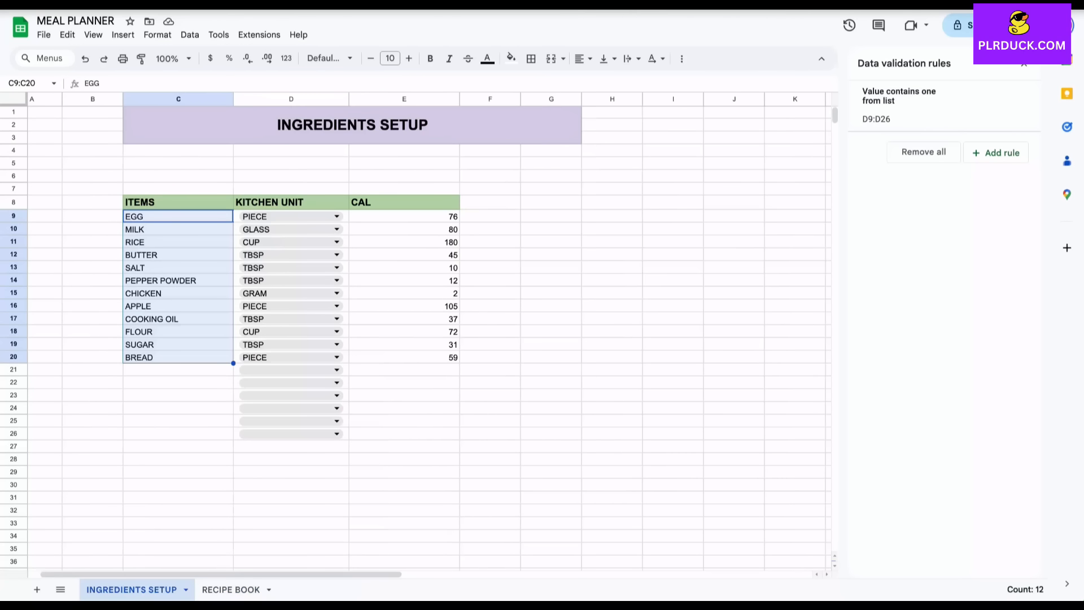
{"action": "left_click", "coordinate": [231, 590]}
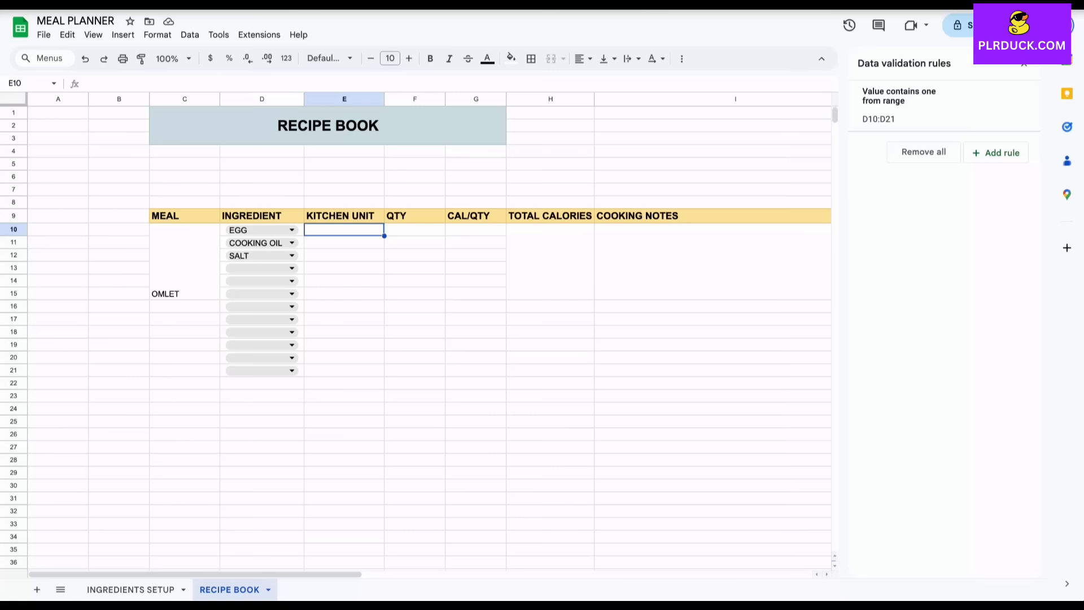
{"action": "type", "text": "=IFERROR"}
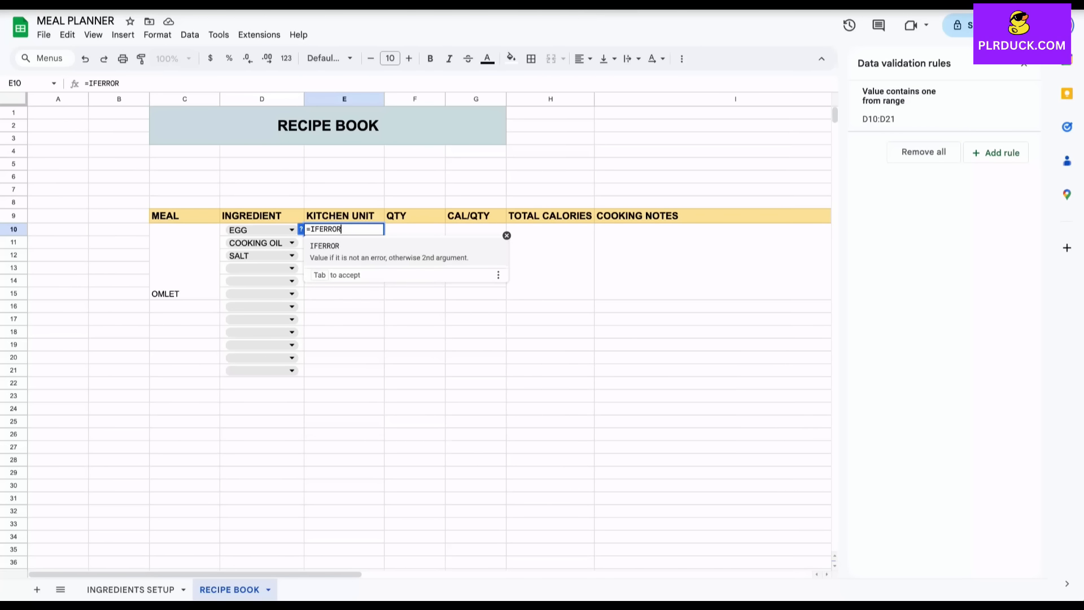
{"action": "type", "text": "(VLOO"}
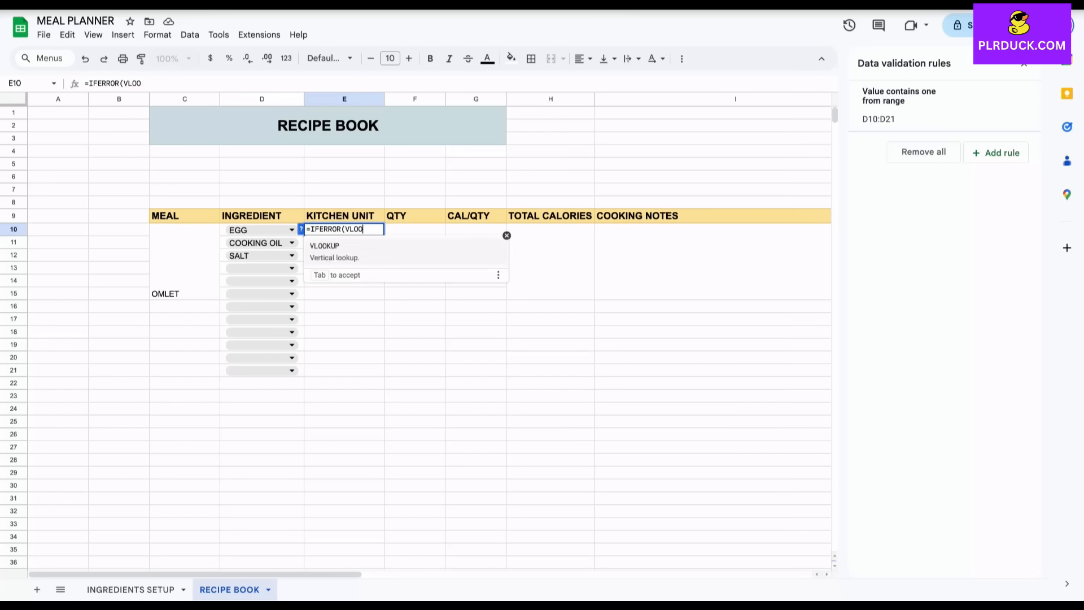
{"action": "type", "text": "KUP("}
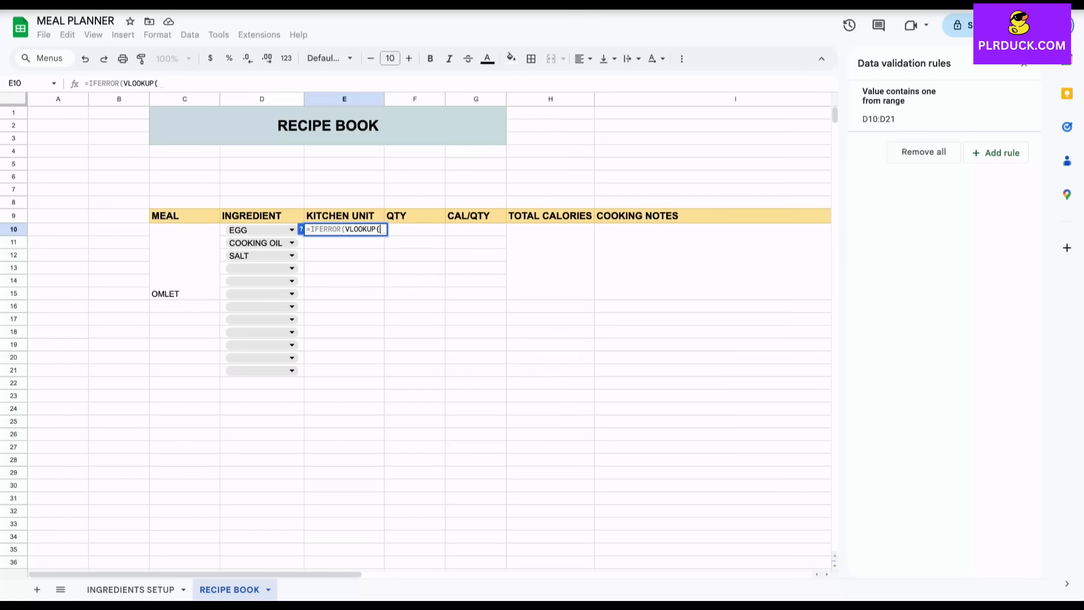
{"action": "left_click", "coordinate": [257, 230]}
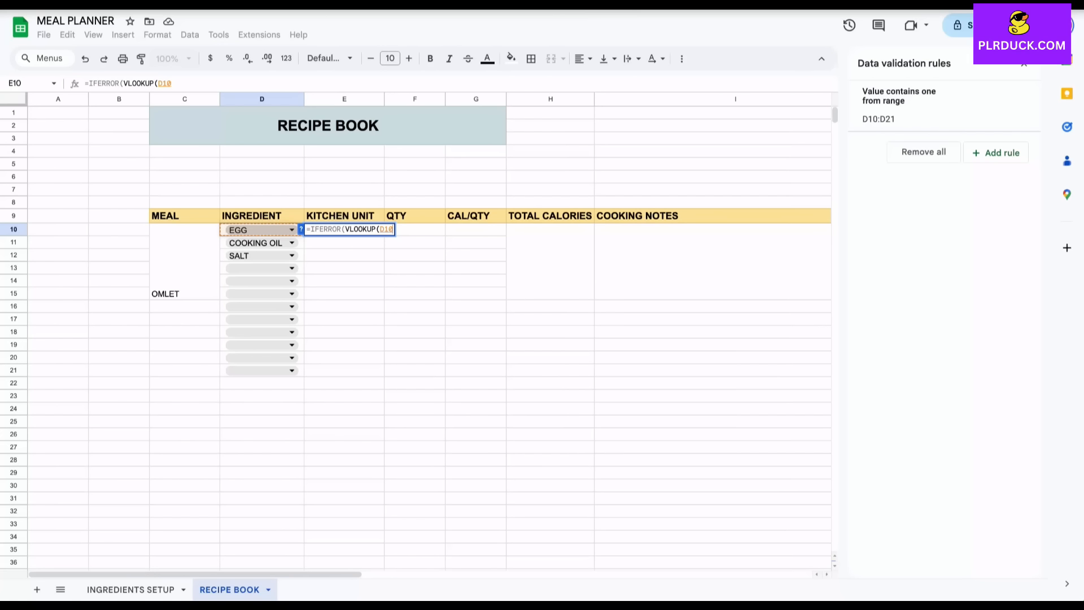
{"action": "type", "text": ","}
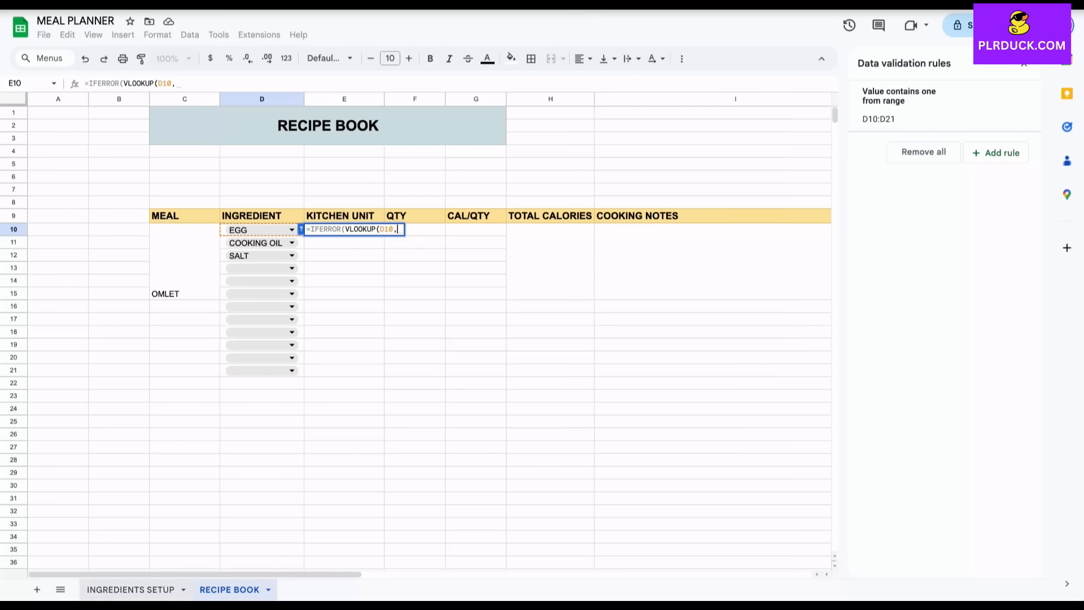
- Complete the E10 formula with range 'INGREDIENTS SETUP'!C9:D20, column index 2, FALSE for exact match, and "" as the error value
{"action": "left_click", "coordinate": [130, 589]}
{"action": "left_click_drag", "start_coordinate": [178, 217], "coordinate": [291, 357]}
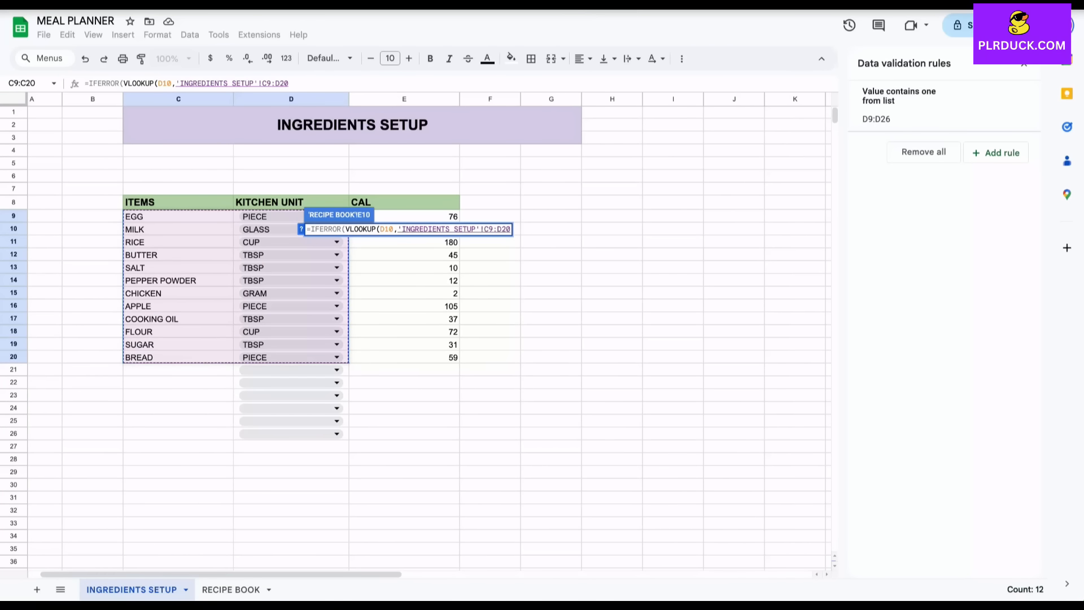
{"action": "type", "text": ","}
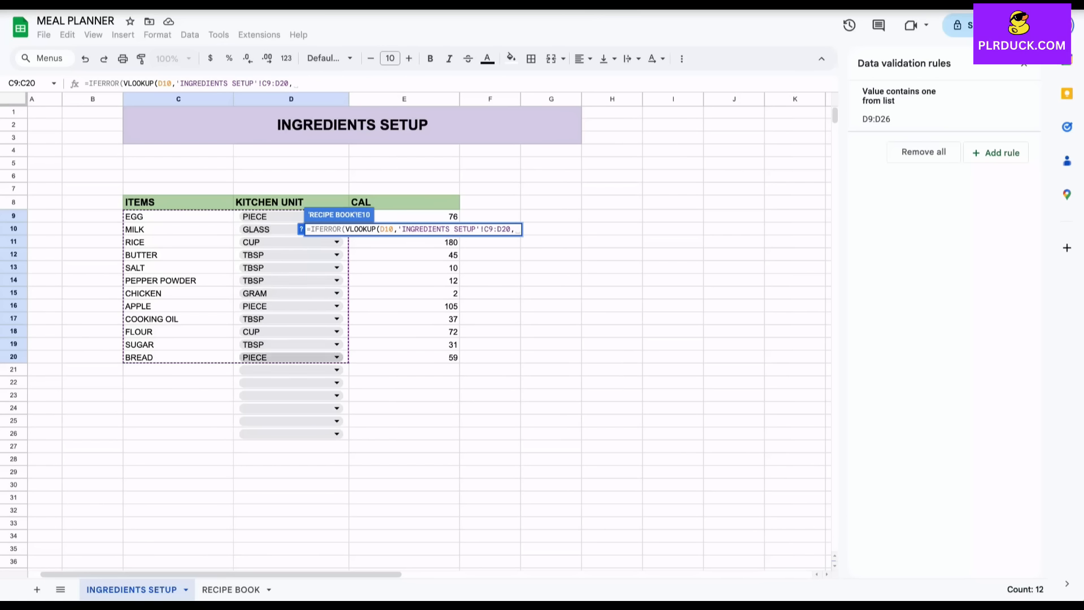
{"action": "type", "text": "2"}
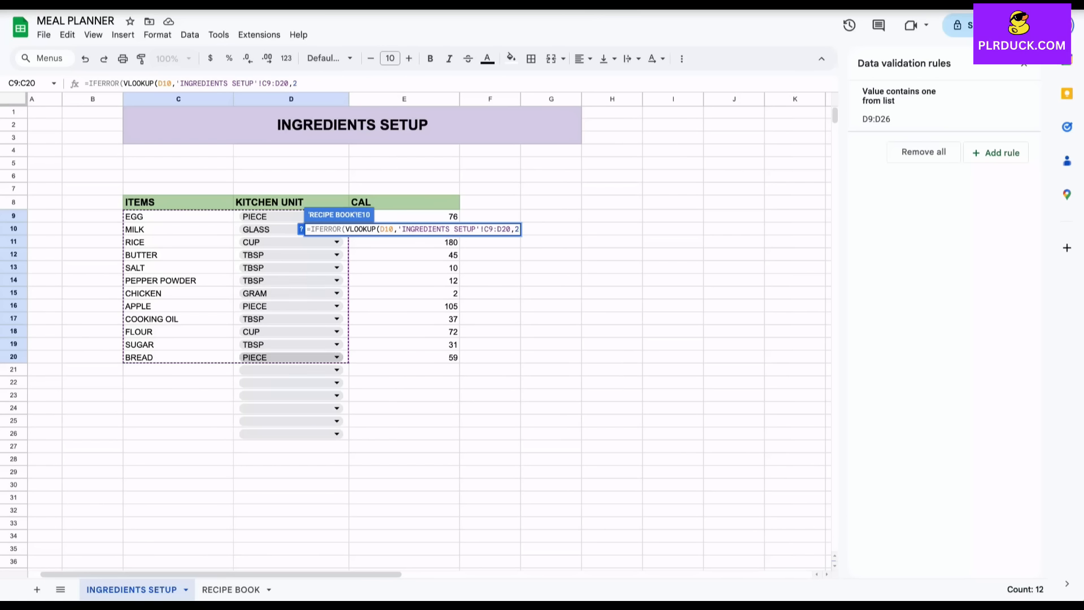
{"action": "type", "text": ","}
{"action": "type", "text": "FALSE"}
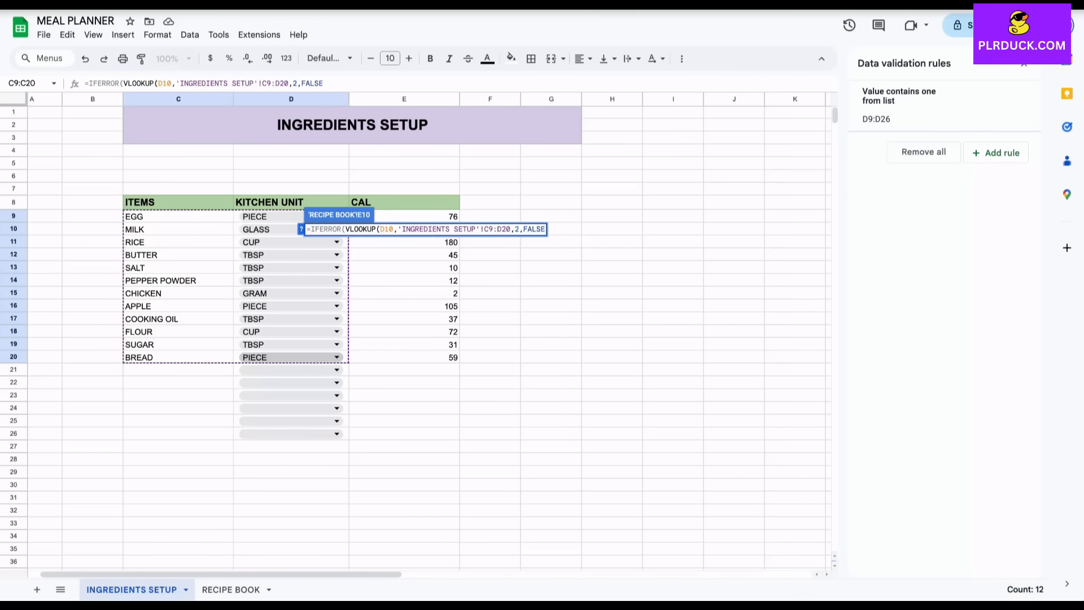
{"action": "key", "text": "BackSpace"}
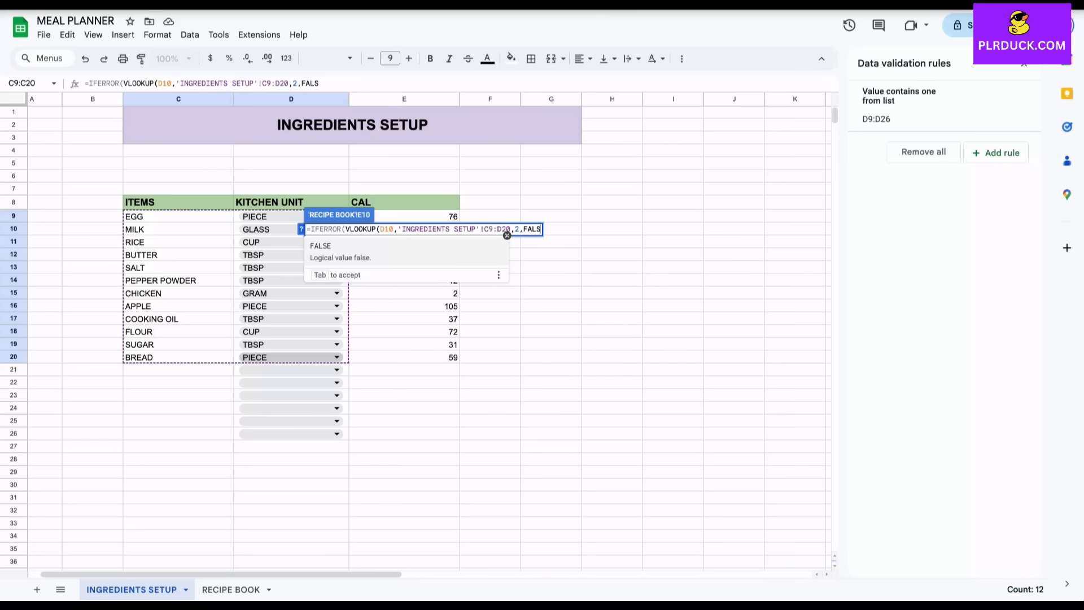
{"action": "key", "text": "Tab"}
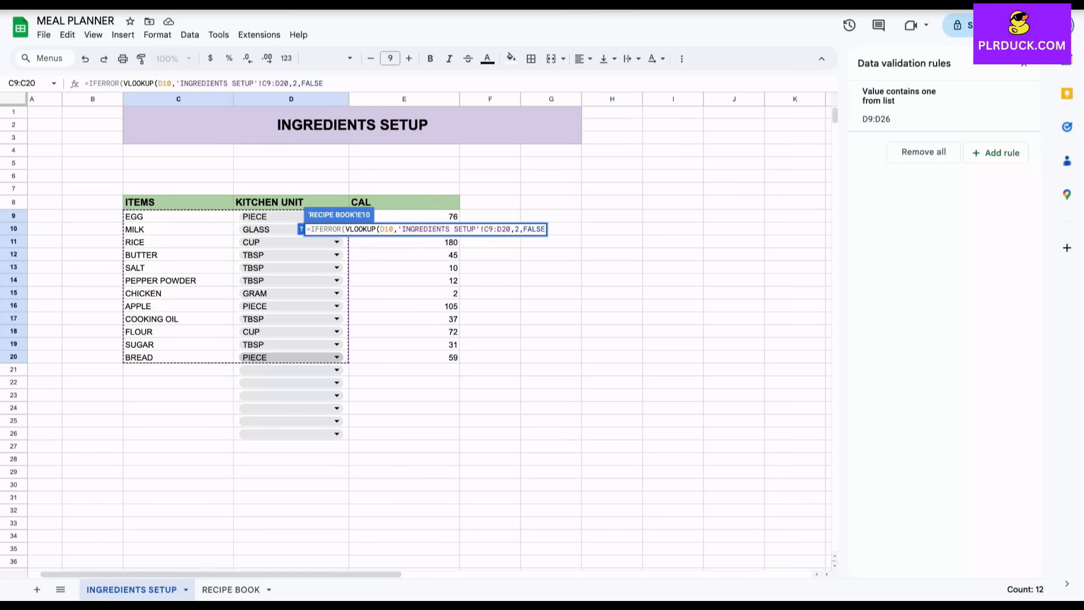
{"action": "type", "text": "),"}
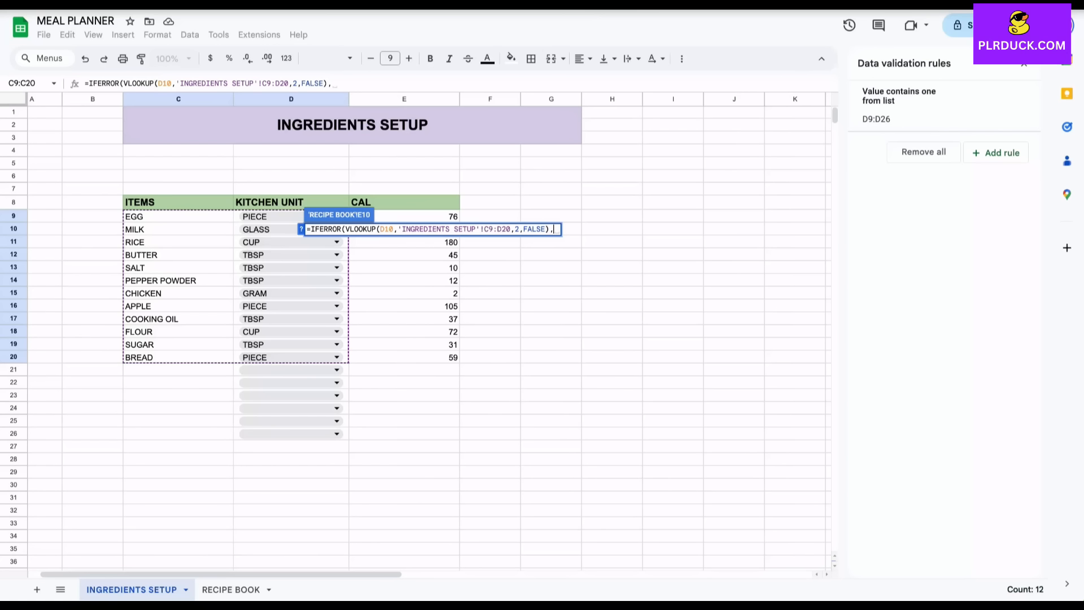
{"action": "type", "text": "\"\")"}
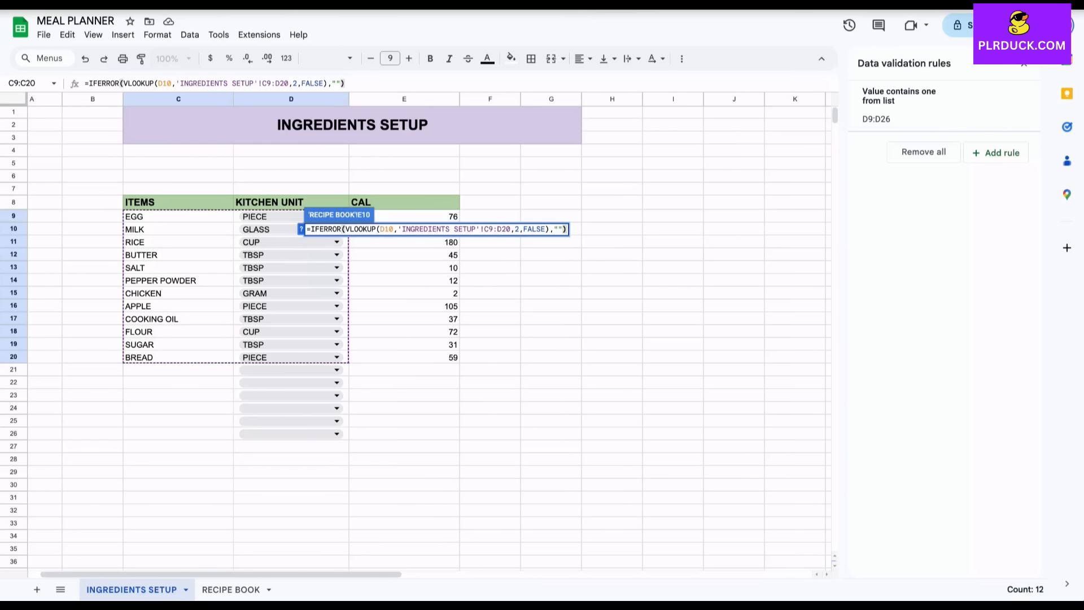
{"action": "key", "text": "Return"}
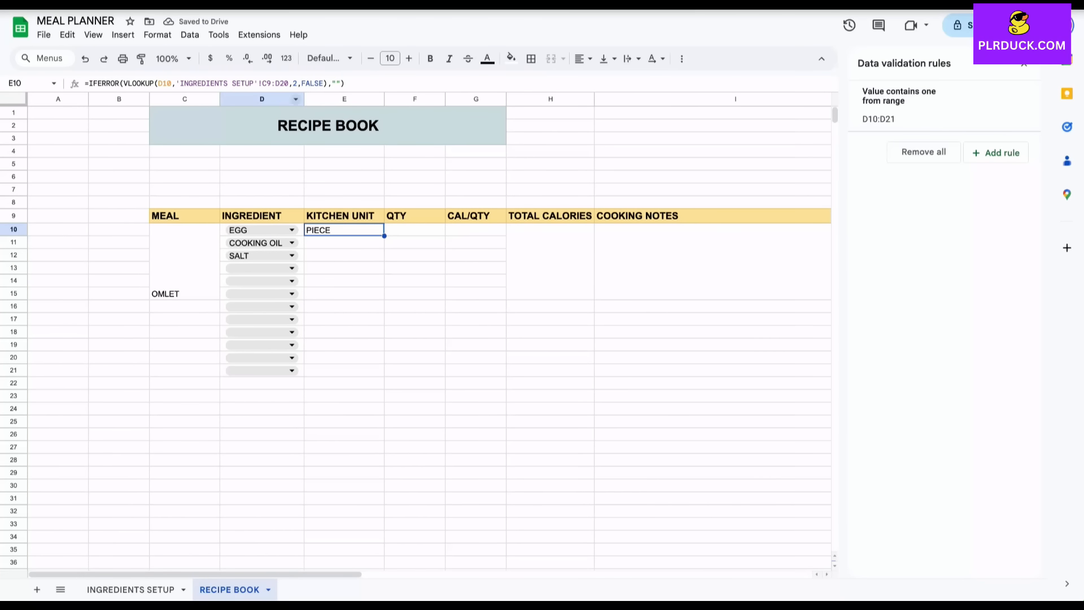
- Make the lookup range in the E10 formula absolute as 'INGREDIENTS SETUP'!$C$9:$D$20
{"action": "key", "text": "Return"}
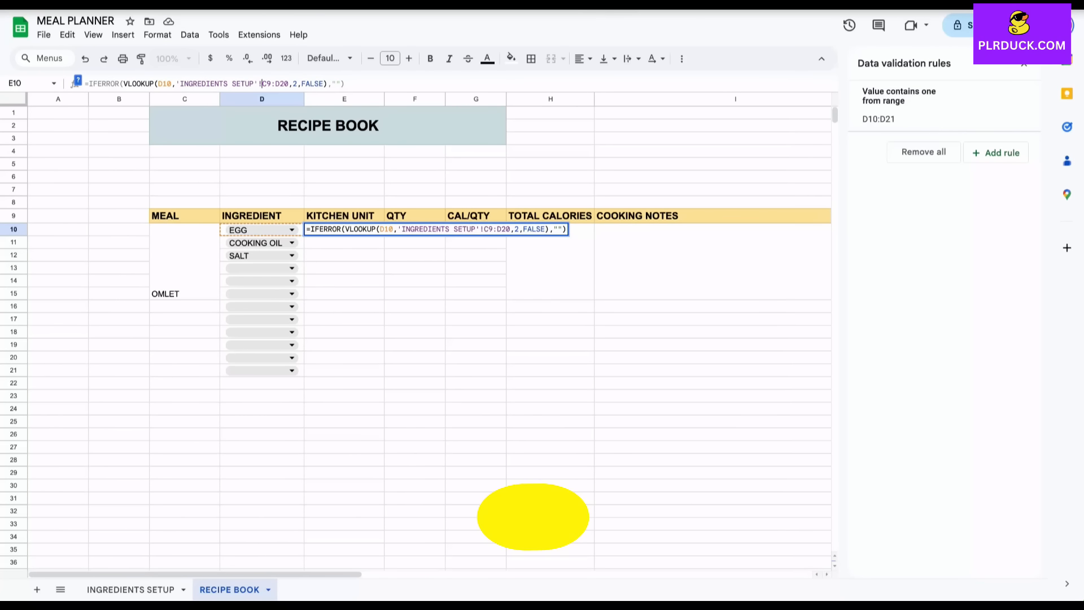
{"action": "type", "text": "$"}
{"action": "key", "text": "Right"}
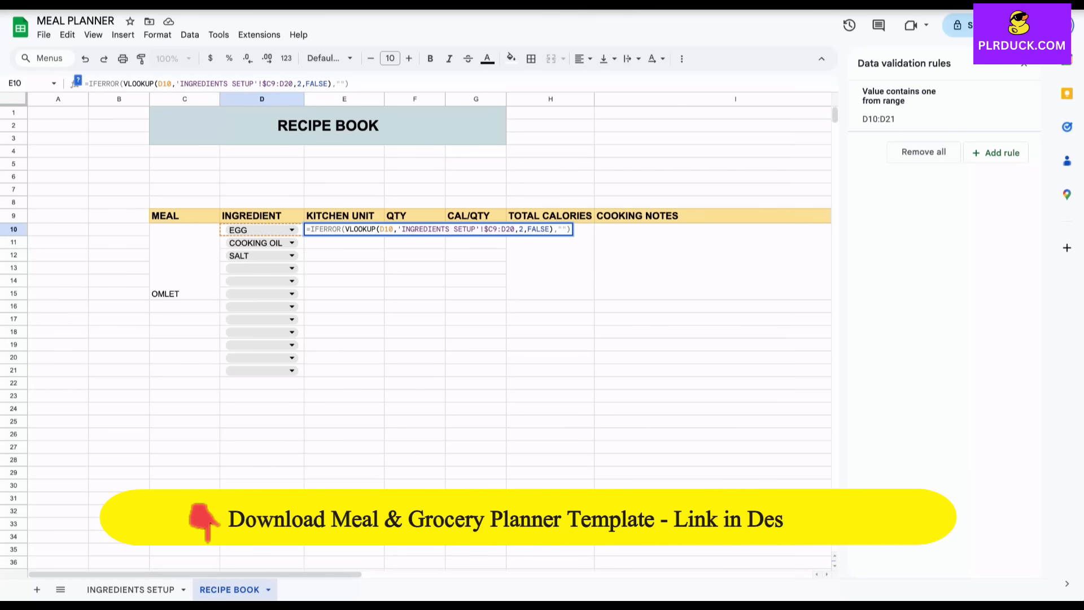
{"action": "type", "text": "$"}
{"action": "key", "text": "Right"}
{"action": "key", "text": "Right"}
{"action": "type", "text": "$"}
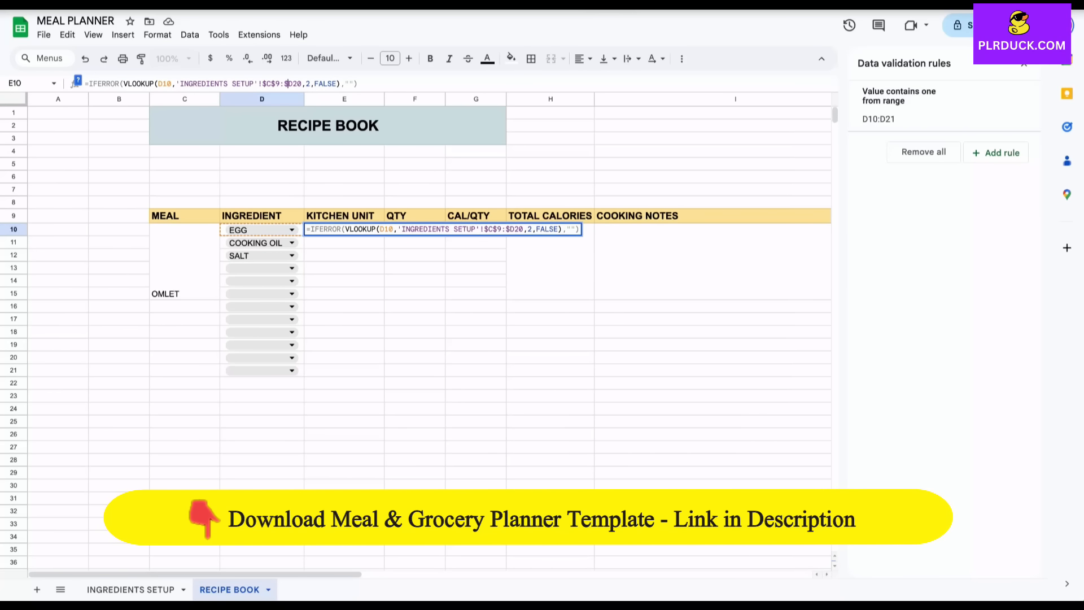
{"action": "key", "text": "Right"}
{"action": "type", "text": "$"}
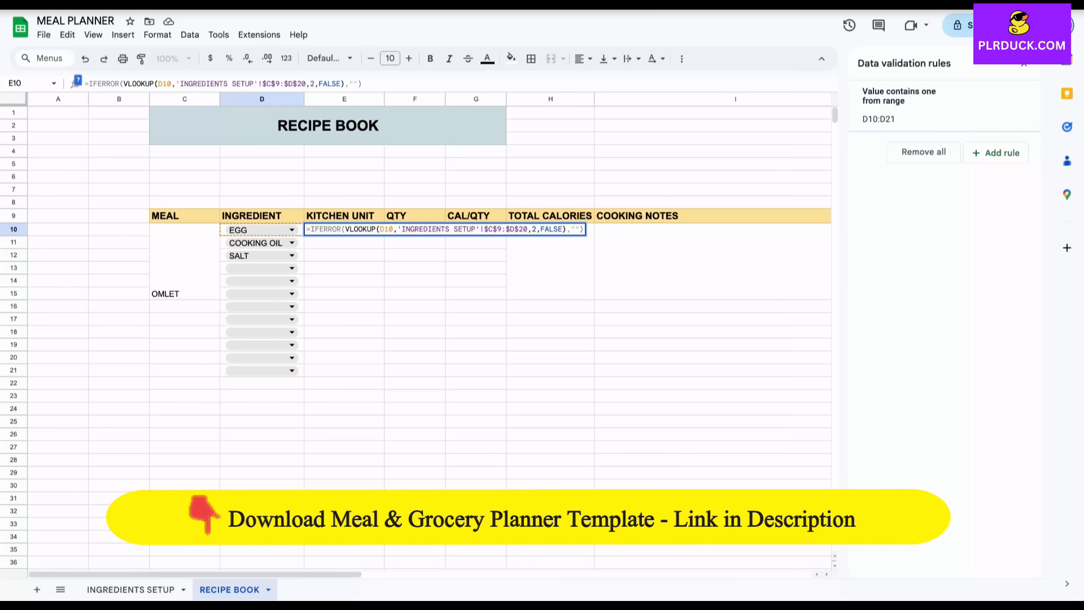
{"action": "key", "text": "Return"}
{"action": "left_click", "coordinate": [415, 243]}
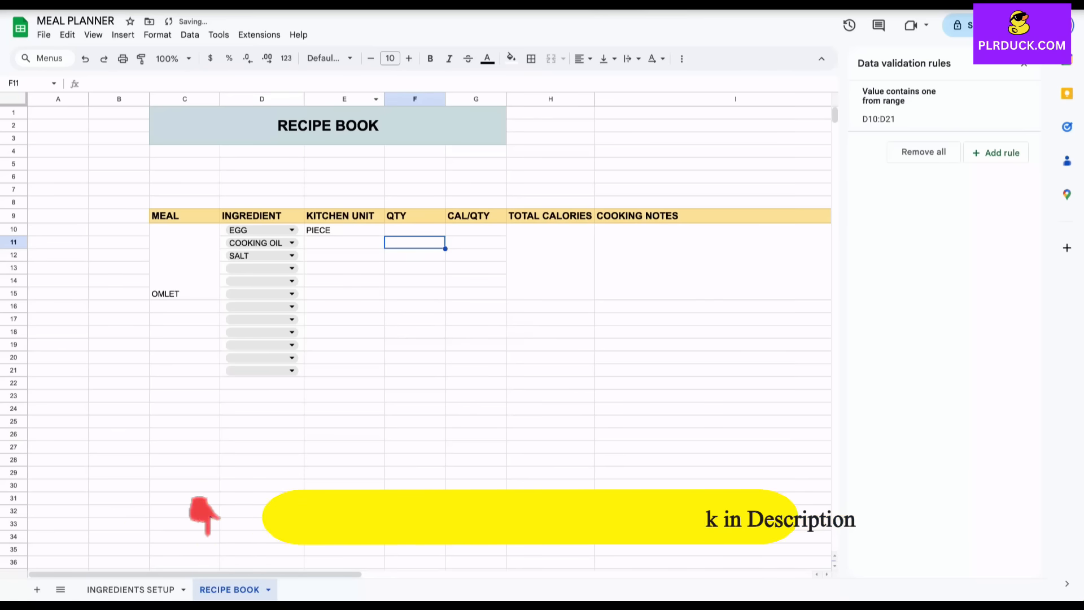
- Copy the KITCHEN UNIT formula from E10 down through E21 and check the units against the INGREDIENTS SETUP sheet
{"action": "left_click", "coordinate": [344, 230]}
{"action": "left_click_drag", "start_coordinate": [384, 236], "coordinate": [373, 373]}
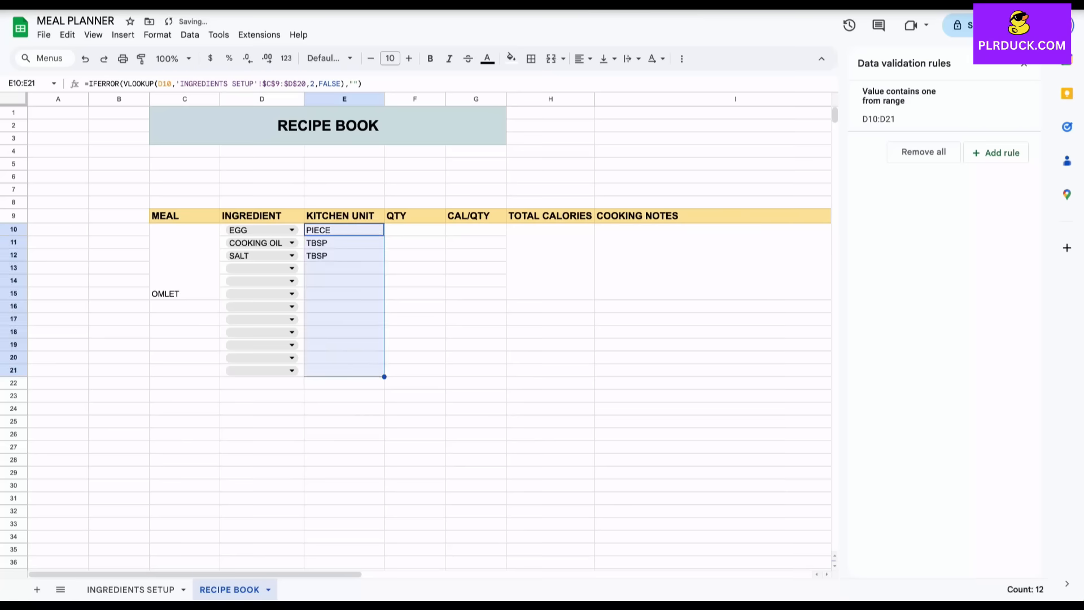
{"action": "left_click", "coordinate": [346, 280]}
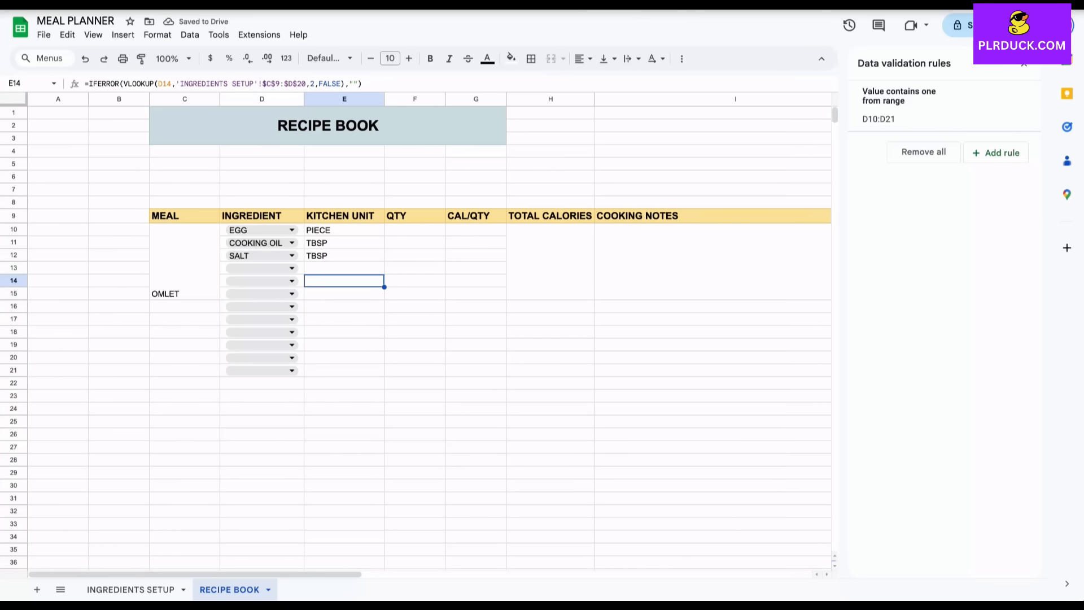
{"action": "left_click", "coordinate": [131, 589]}
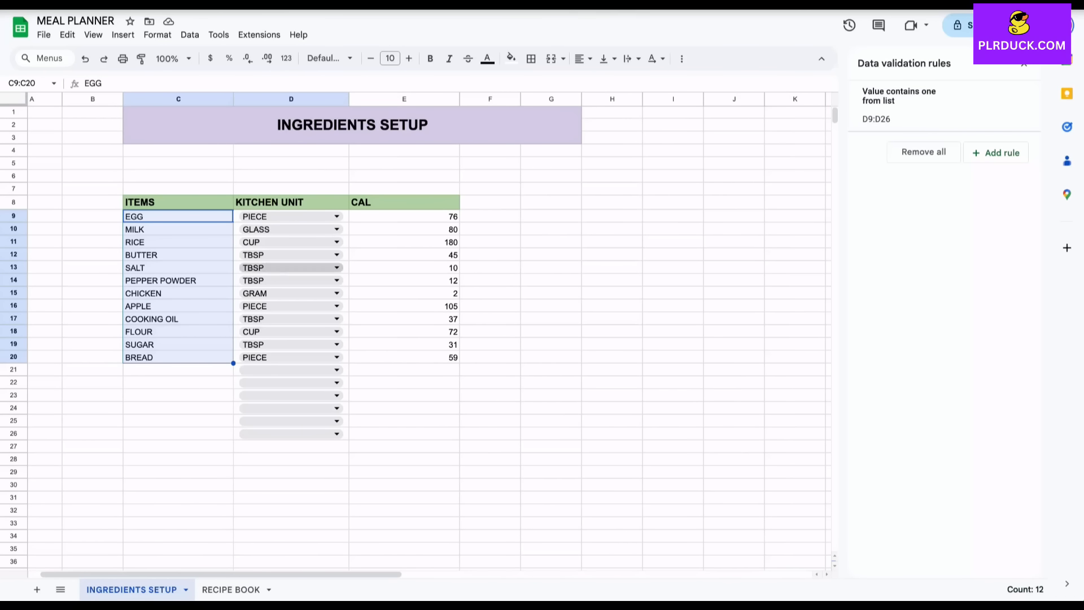
- On the RECIPE BOOK sheet, enter the QTY values 2 for EGG, 1 for COOKING OIL and 0.5 for SALT in F10:F12
{"action": "left_click", "coordinate": [231, 589]}
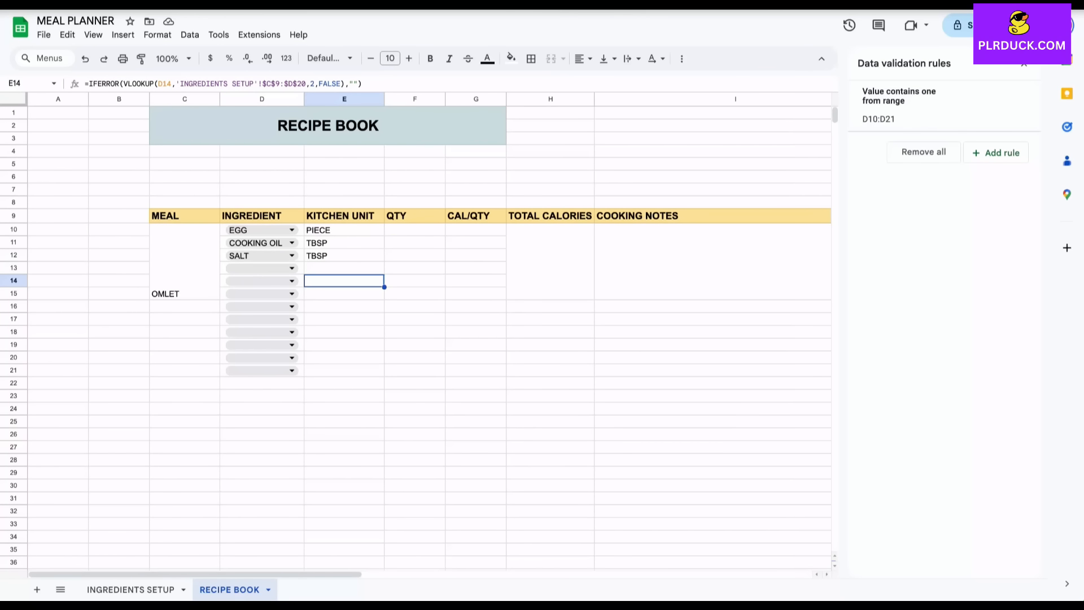
{"action": "left_click", "coordinate": [415, 229]}
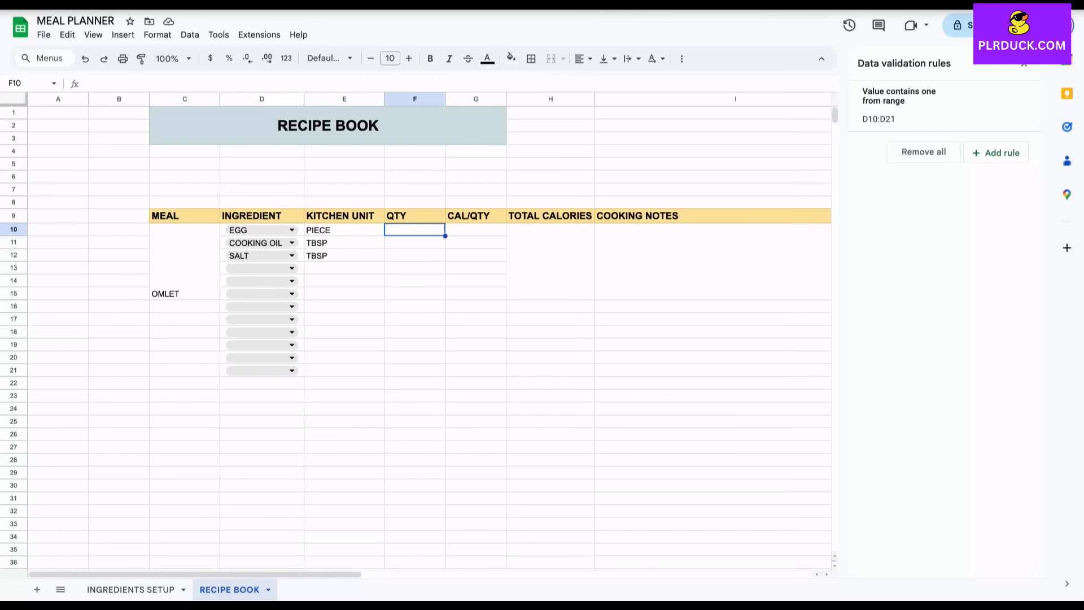
{"action": "type", "text": "2"}
{"action": "key", "text": "Return"}
{"action": "type", "text": "1"}
{"action": "key", "text": "Return"}
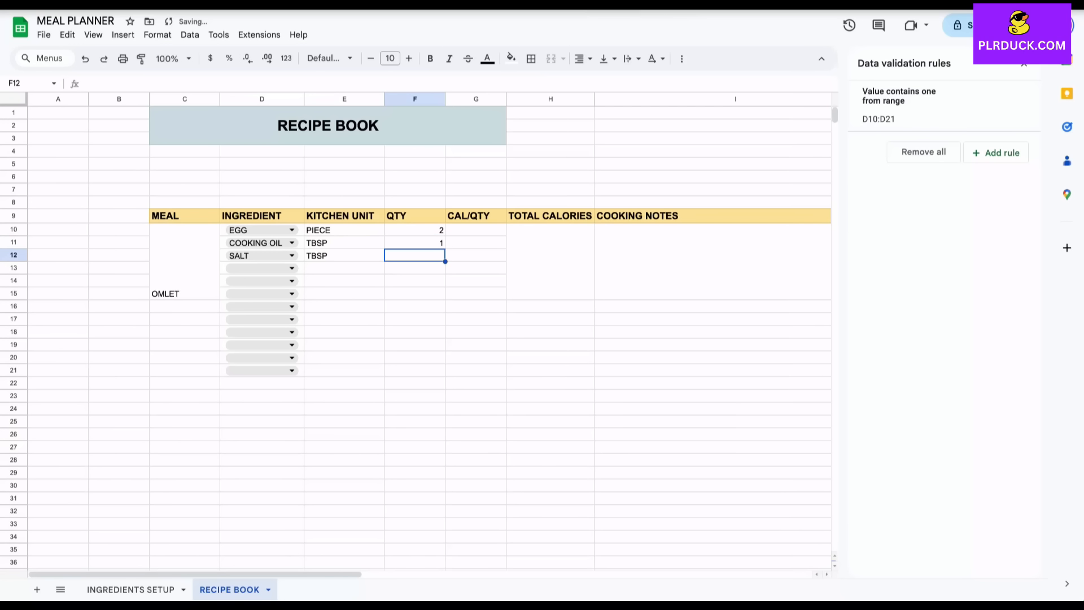
{"action": "type", "text": "0.5"}
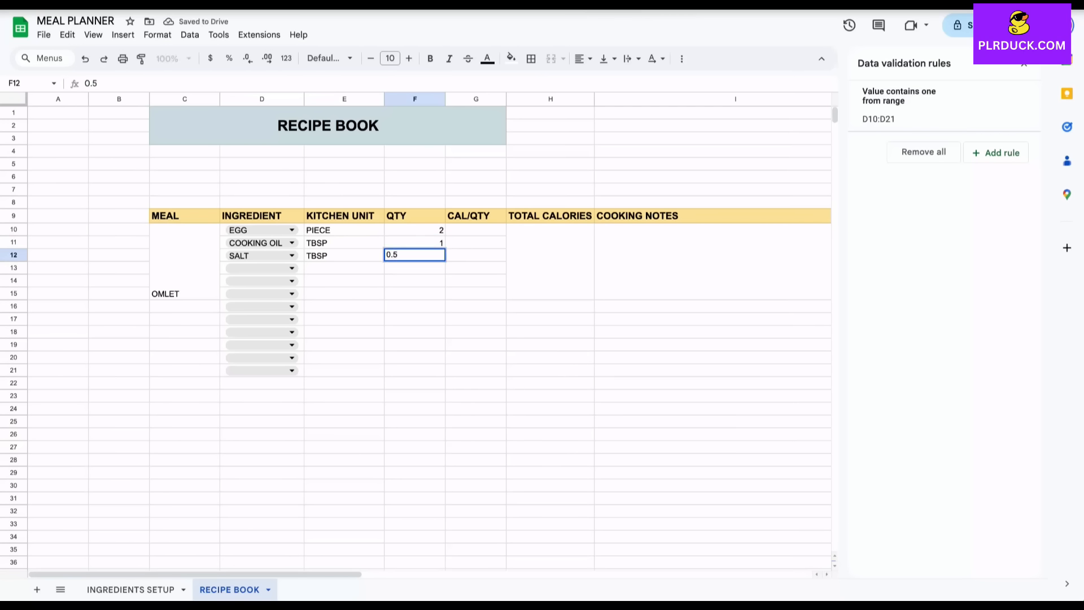
{"action": "key", "text": "Return"}
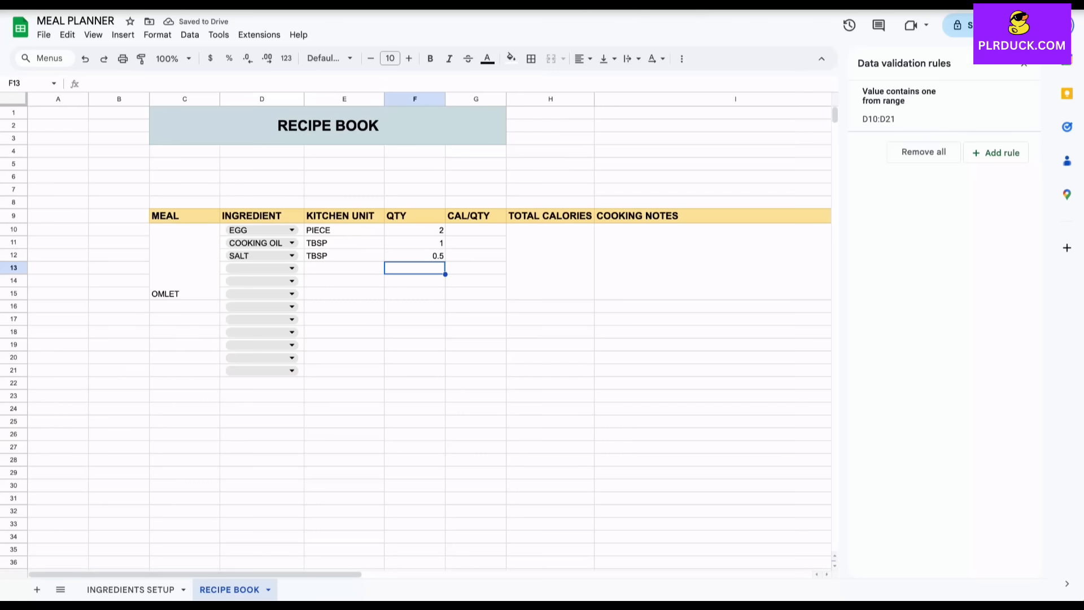
- Begin an =IFERROR(VLOOKUP( formula in the CAL/QTY cell G10 with D10 as the search key
{"action": "left_click", "coordinate": [475, 229]}
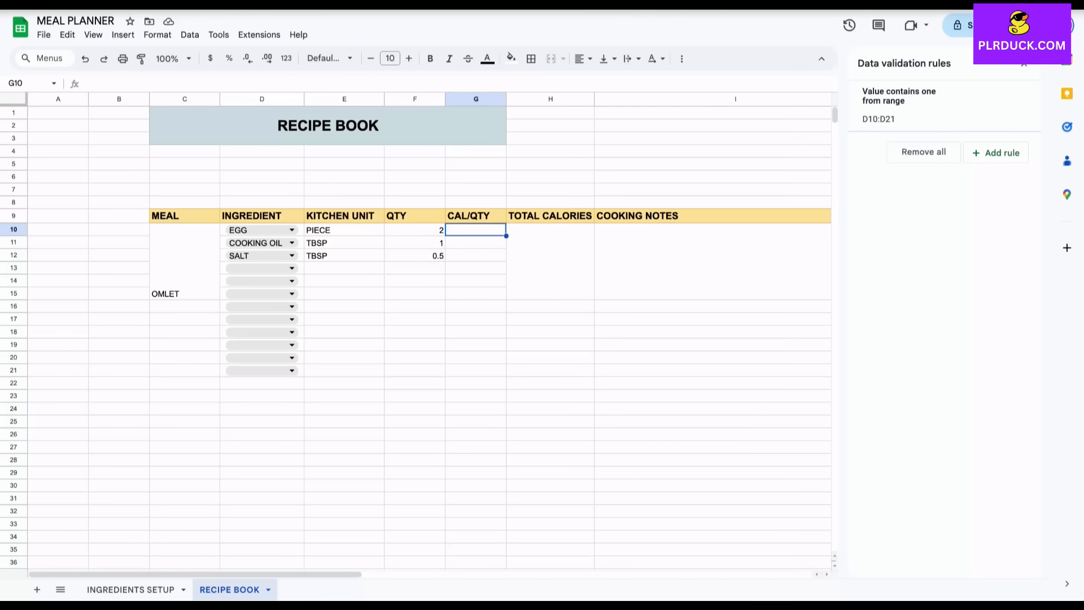
{"action": "left_click", "coordinate": [414, 230]}
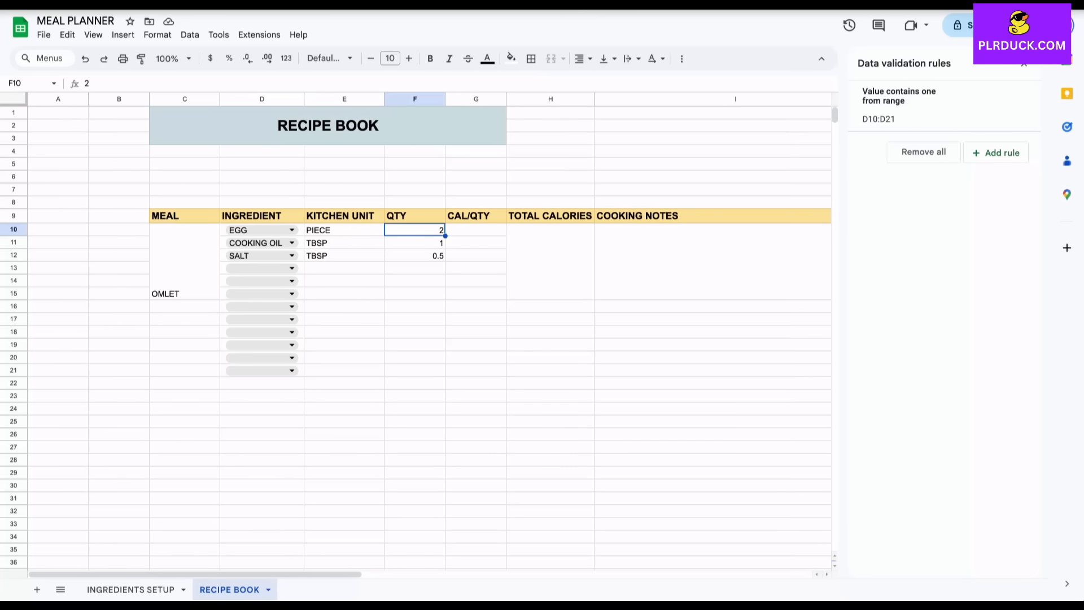
{"action": "left_click", "coordinate": [476, 230]}
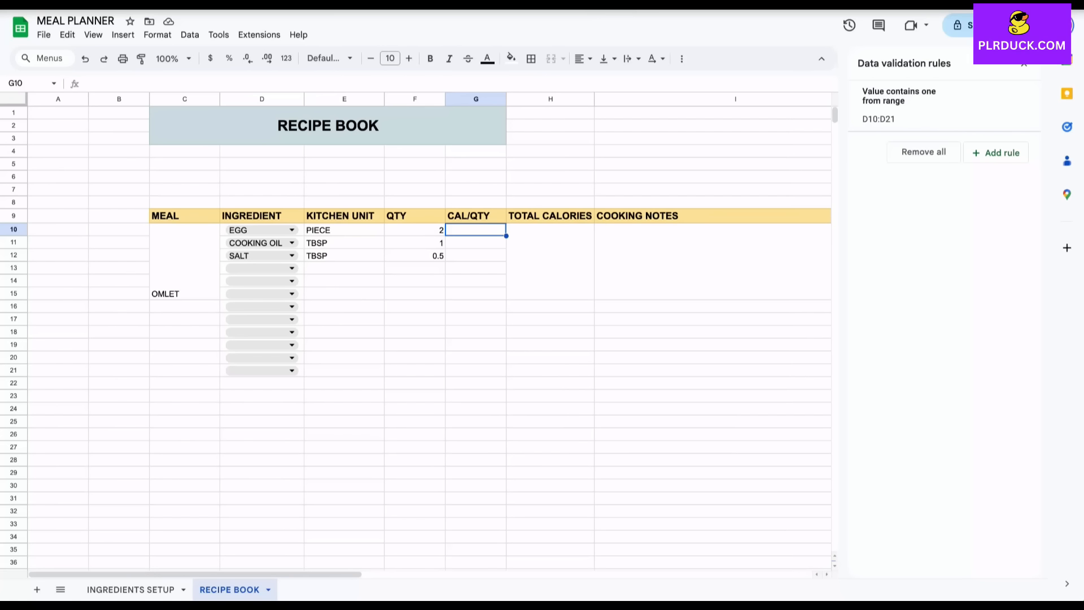
{"action": "type", "text": "="}
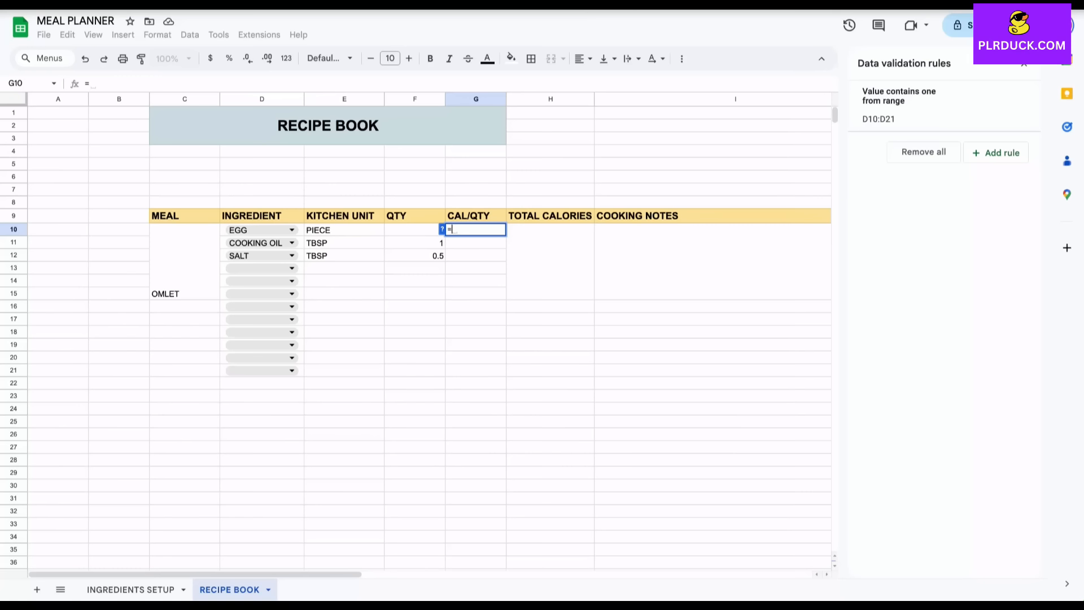
{"action": "type", "text": "IFER"}
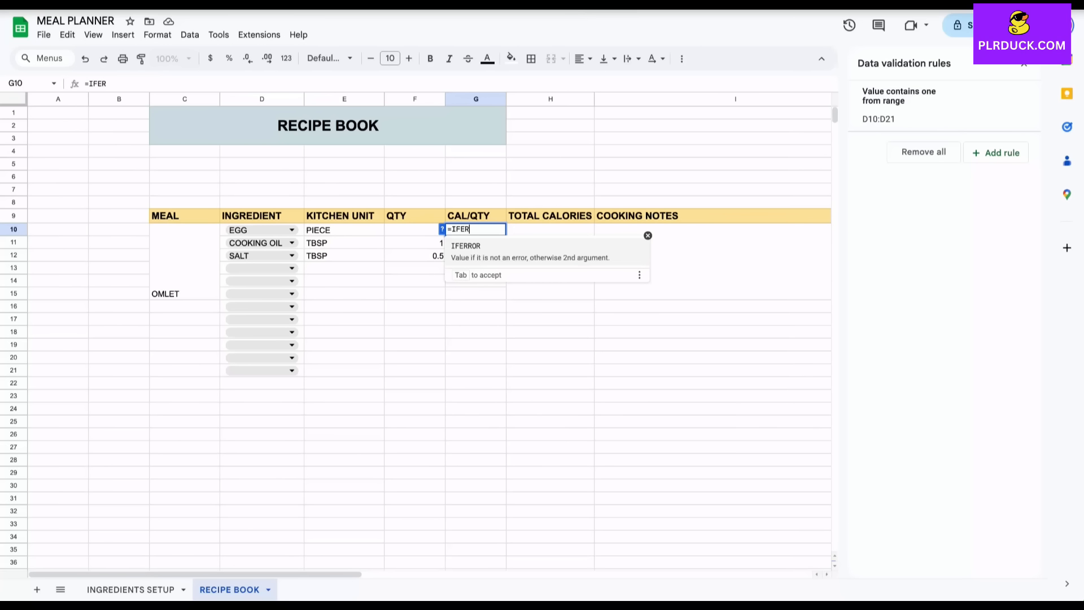
{"action": "type", "text": "ROR(V"}
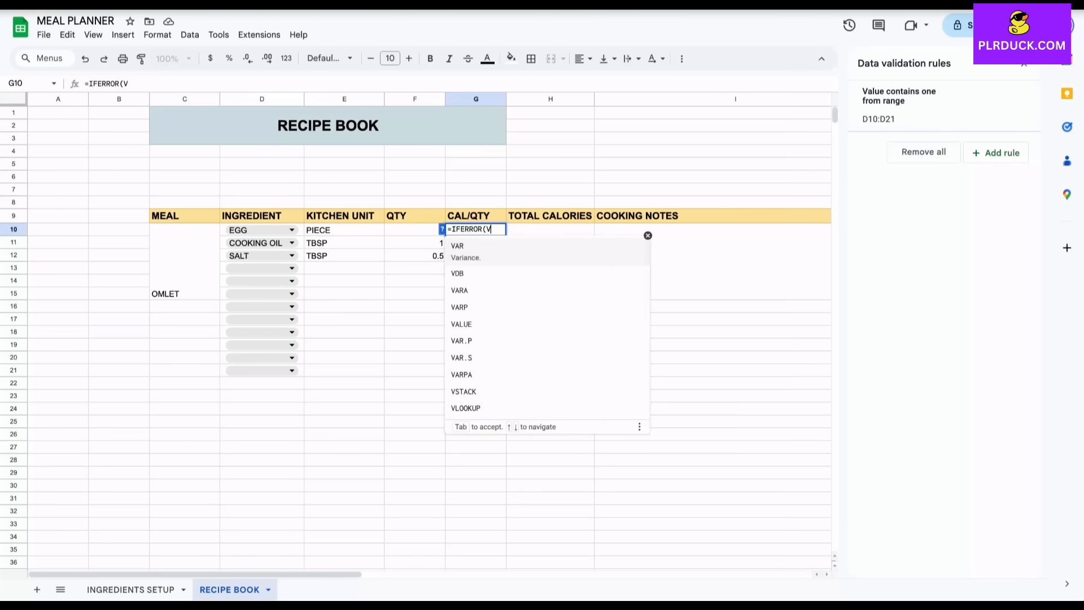
{"action": "type", "text": "LOOKUP"}
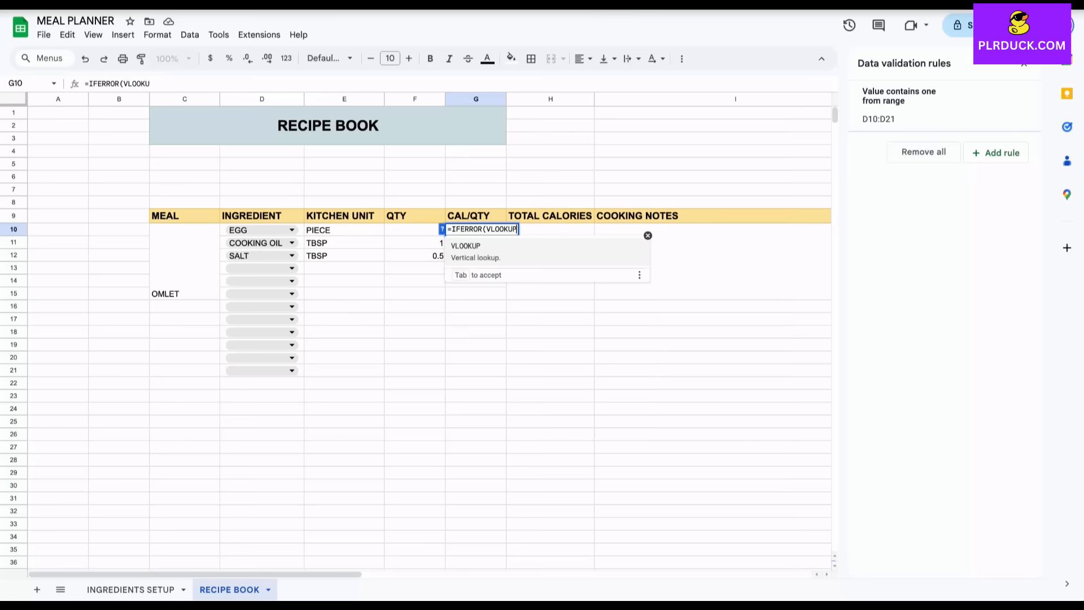
{"action": "type", "text": "("}
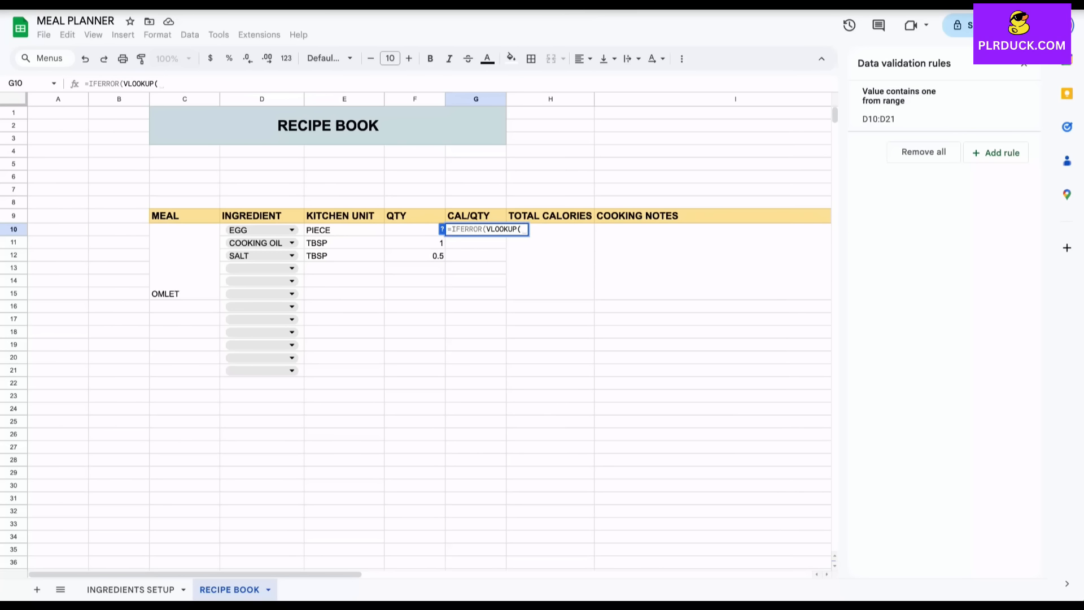
{"action": "left_click", "coordinate": [261, 230]}
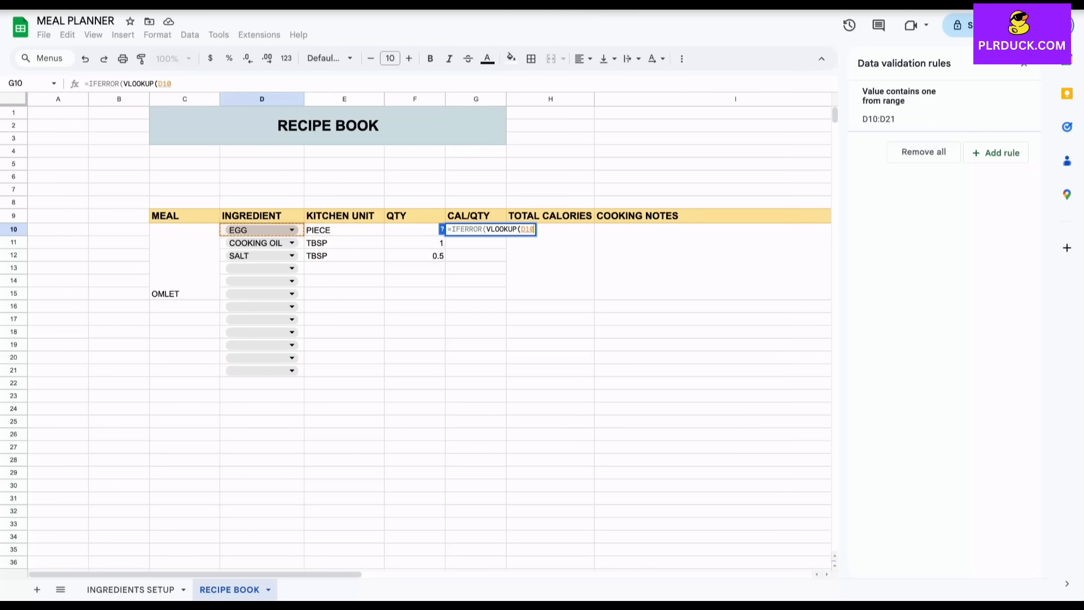
{"action": "type", "text": ","}
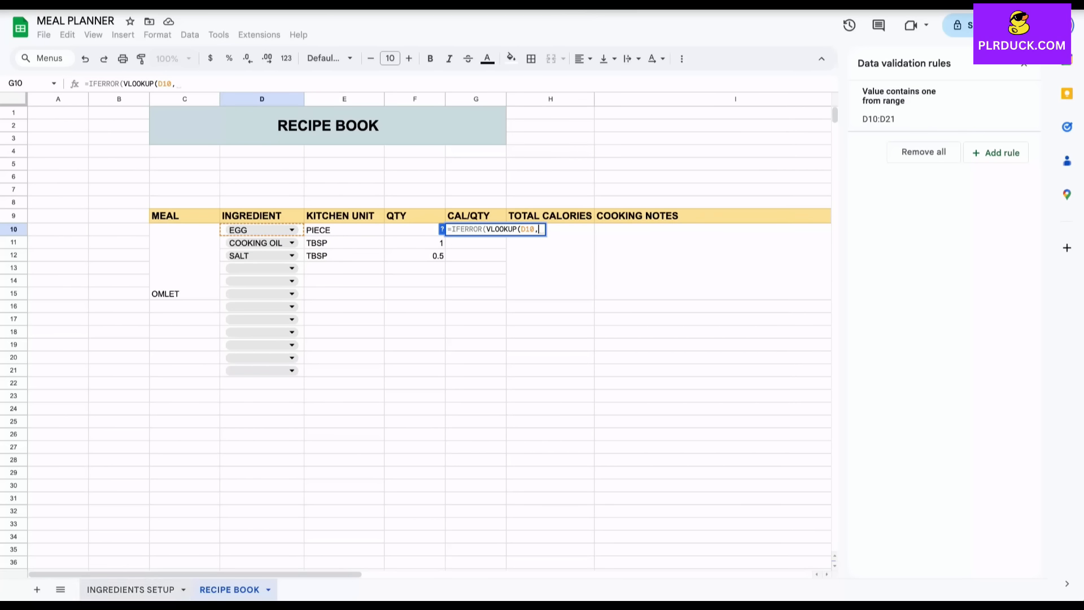
- Complete the VLOOKUP in G10 with range 'INGREDIENTS SETUP'!C9:E20, column index 3 and FALSE for exact match
{"action": "left_click", "coordinate": [130, 589]}
{"action": "left_click_drag", "start_coordinate": [136, 216], "coordinate": [446, 356]}
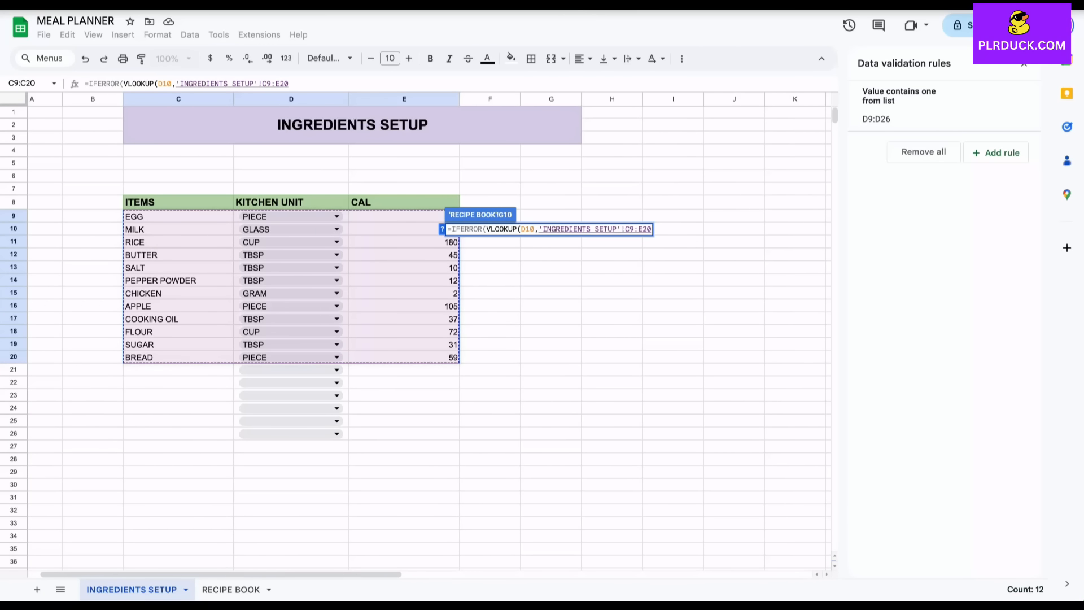
{"action": "type", "text": ","}
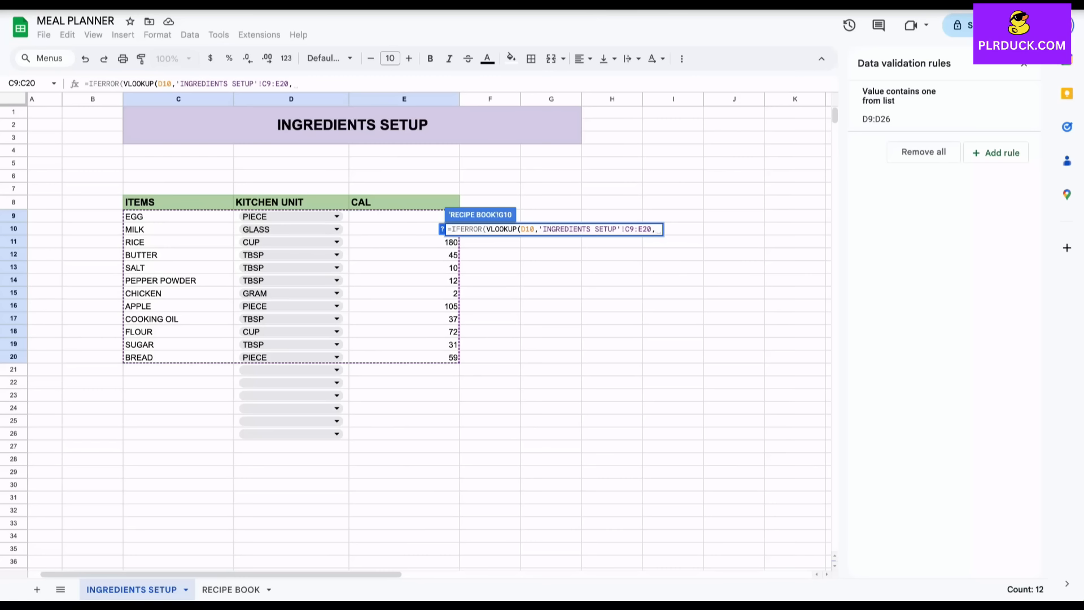
{"action": "type", "text": "3"}
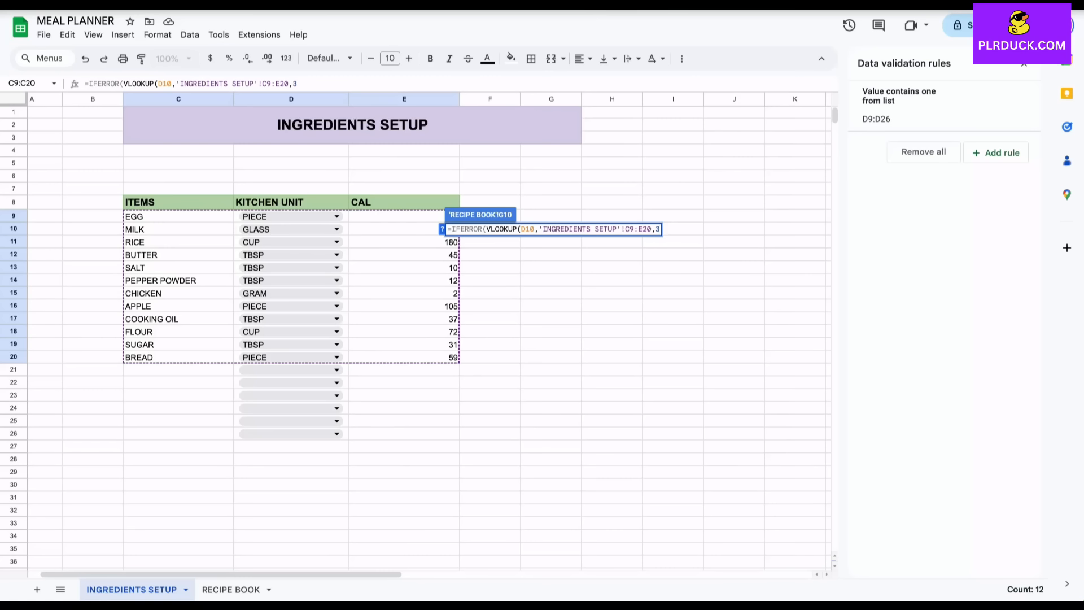
{"action": "type", "text": ",FALSE)"}
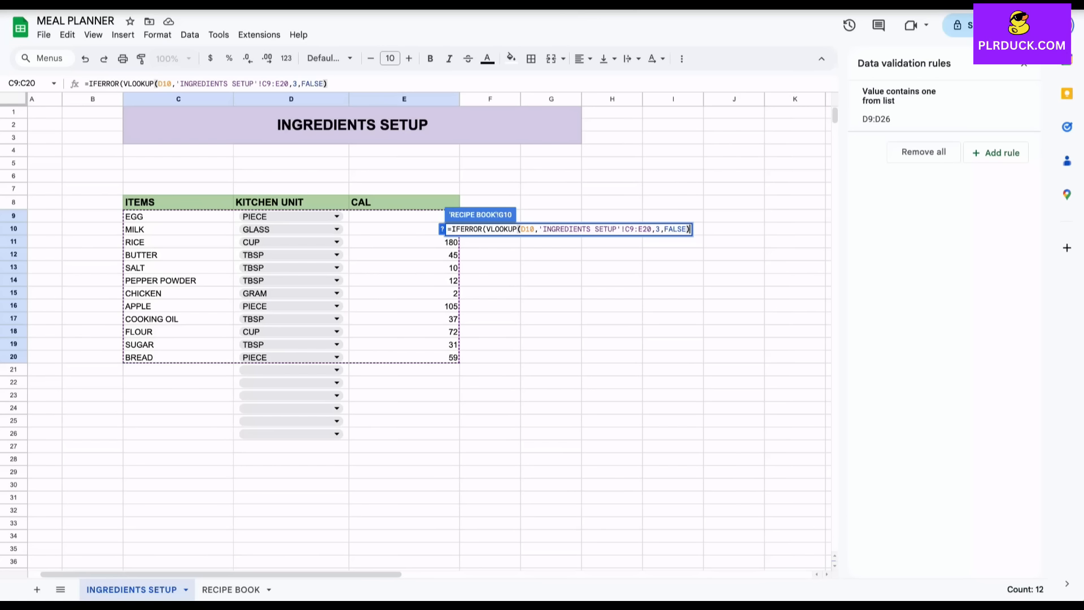
- Multiply the G10 lookup by the quantity in F10 and finish the IFERROR with "" as the error value
{"action": "type", "text": "*"}
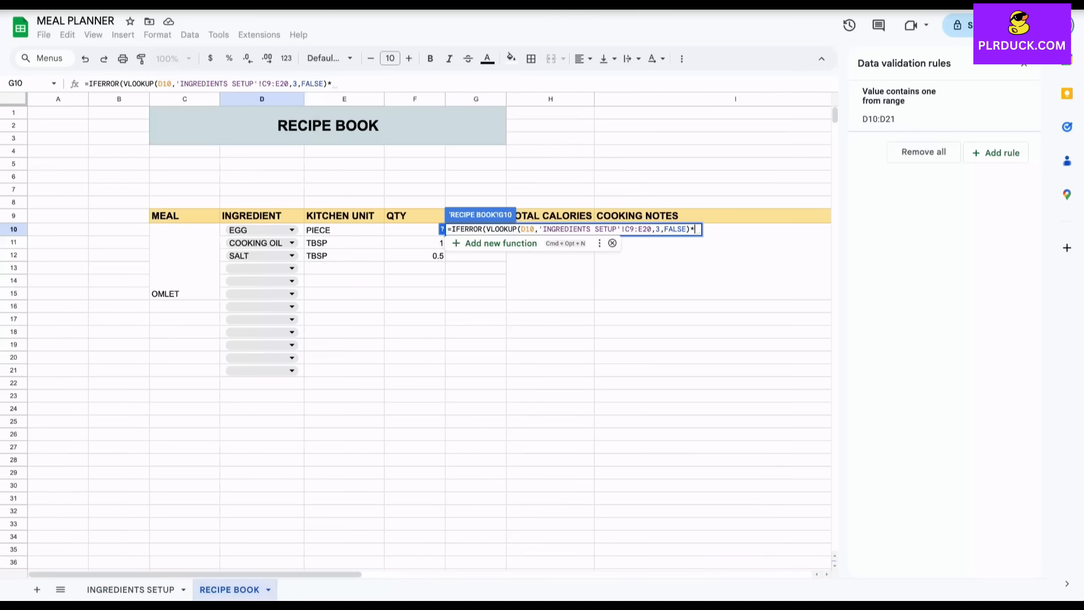
{"action": "left_click", "coordinate": [414, 229]}
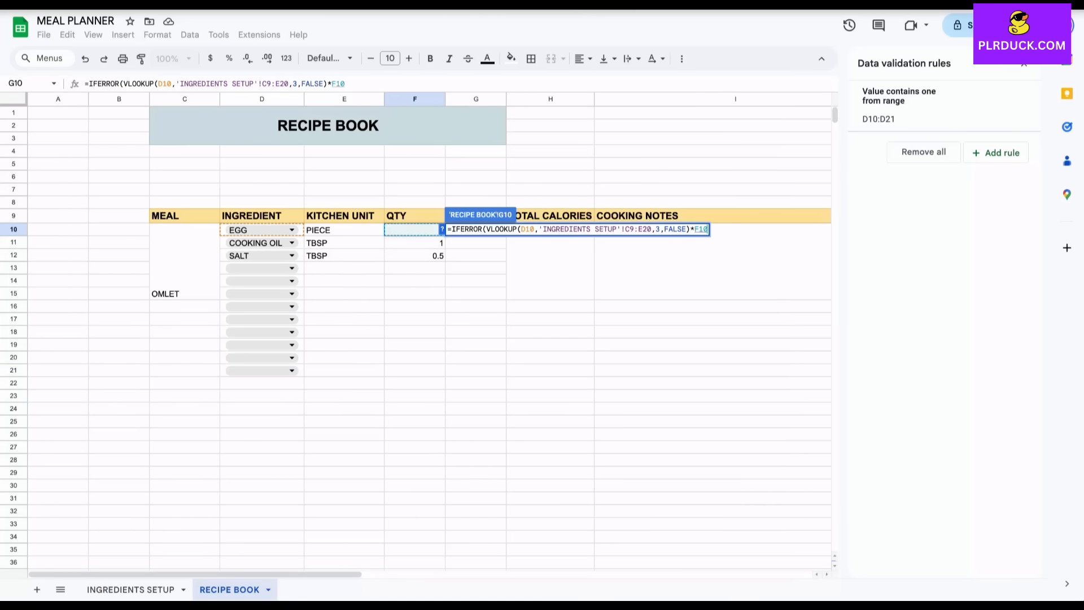
{"action": "type", "text": ","}
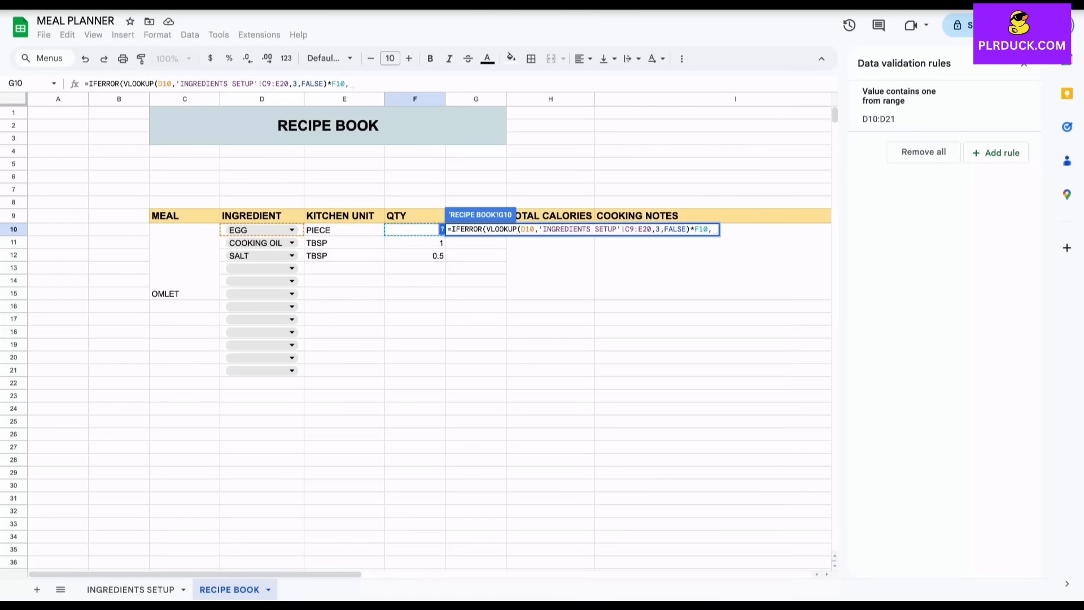
{"action": "type", "text": "\"\""}
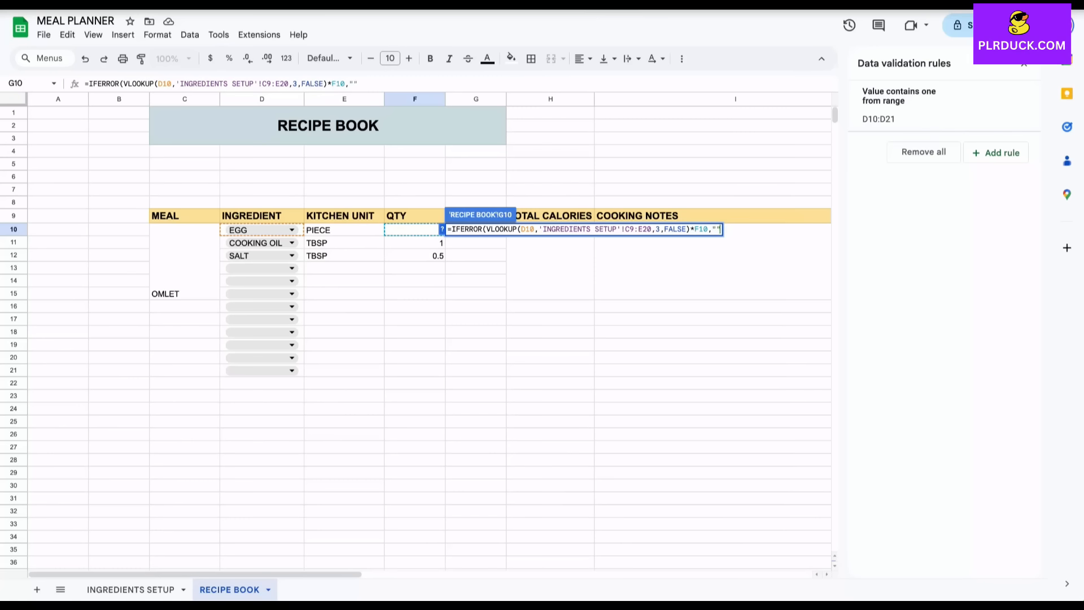
{"action": "type", "text": ")"}
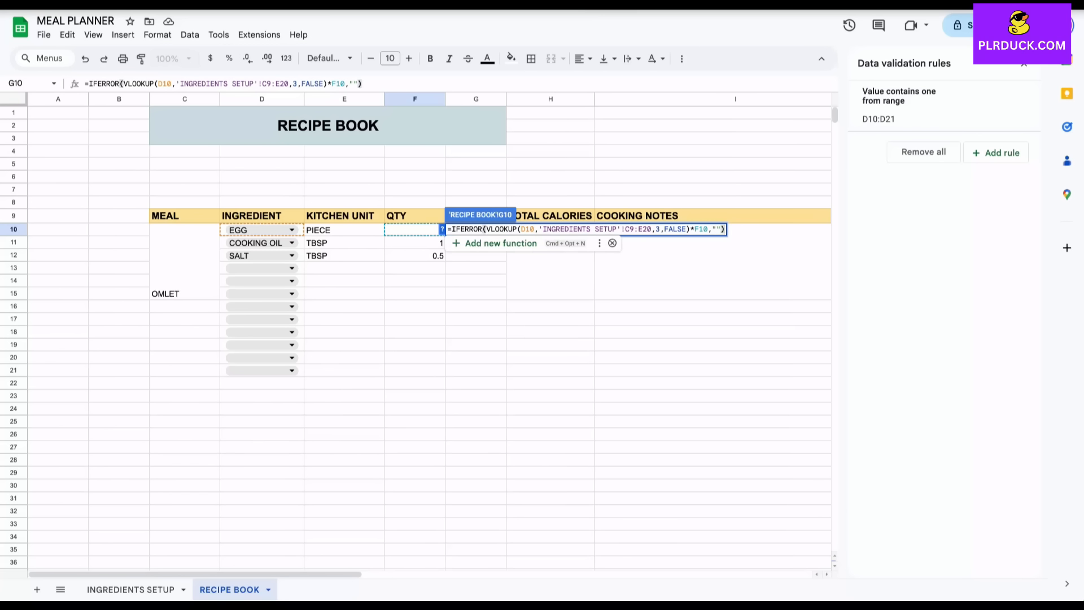
{"action": "key", "text": "Return"}
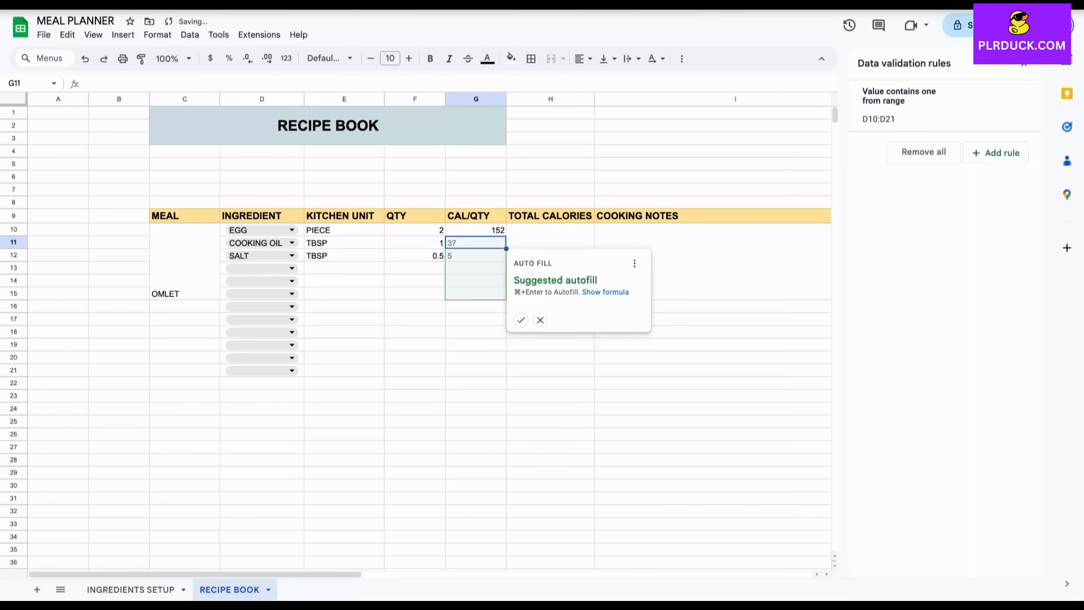
- Check the G10 calories against the INGREDIENTS SETUP sheet and make the formula's lookup range absolute as 'INGREDIENTS SETUP'!$C$9:$E$20
{"action": "left_click", "coordinate": [475, 230]}
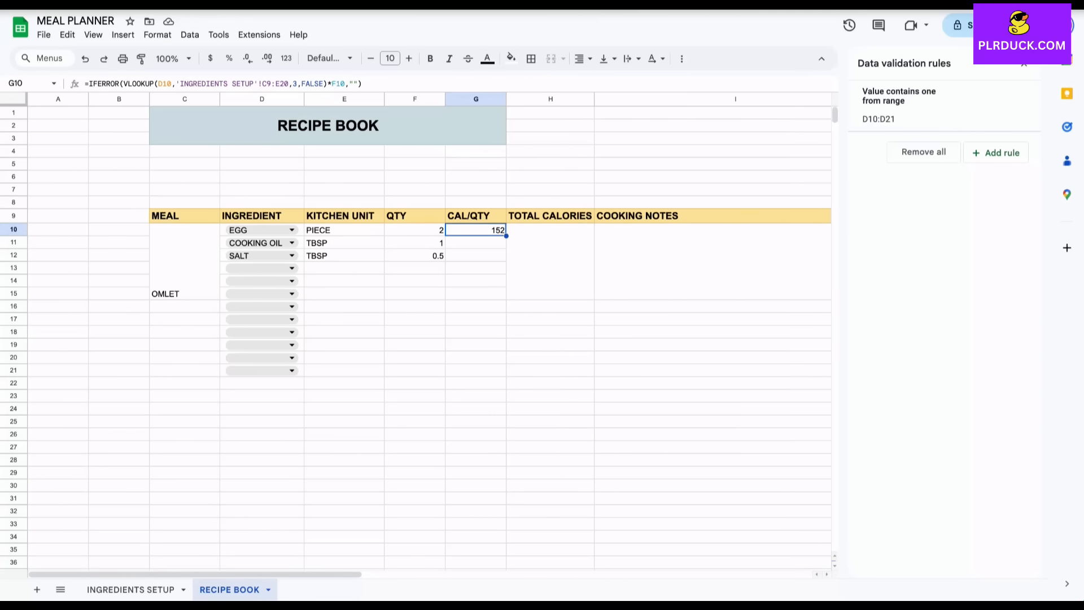
{"action": "left_click", "coordinate": [130, 590]}
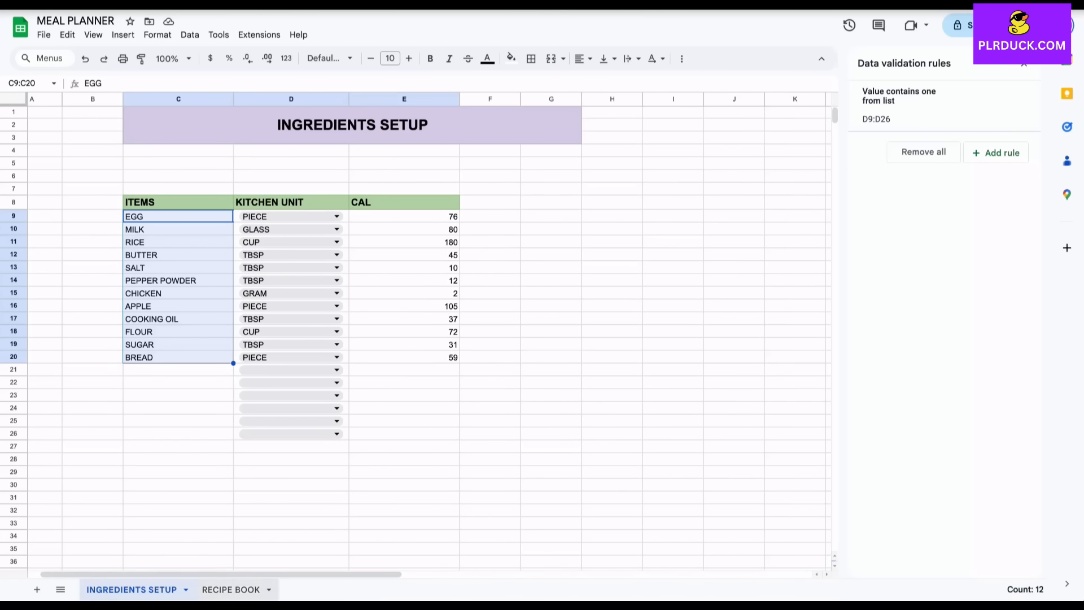
{"action": "left_click", "coordinate": [231, 590]}
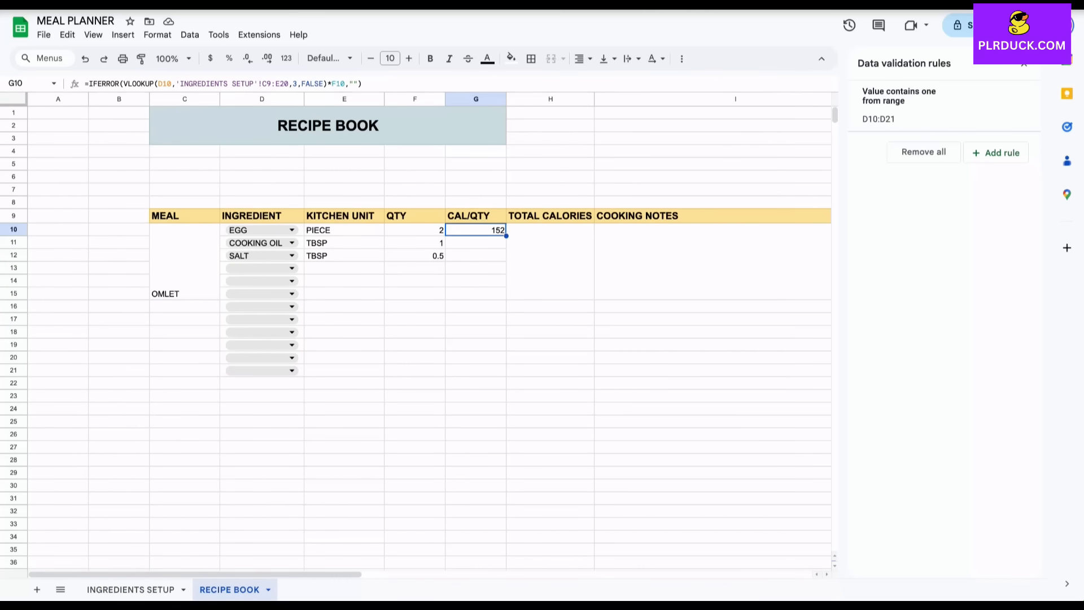
{"action": "left_click", "coordinate": [261, 83]}
{"action": "type", "text": "$C"}
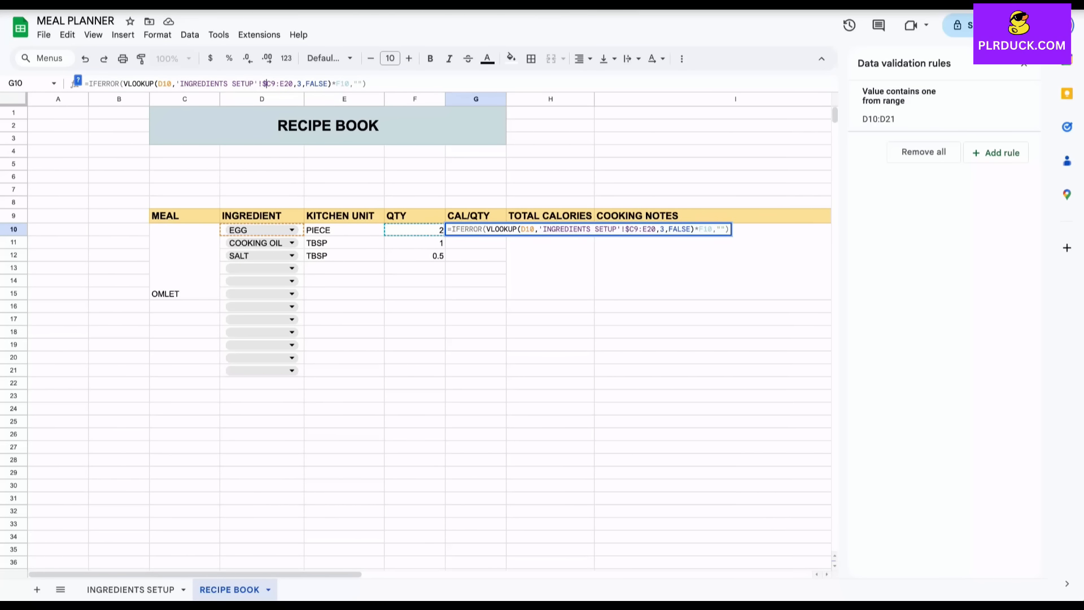
{"action": "type", "text": "$9:$"}
{"action": "key", "text": "Right"}
{"action": "type", "text": "$"}
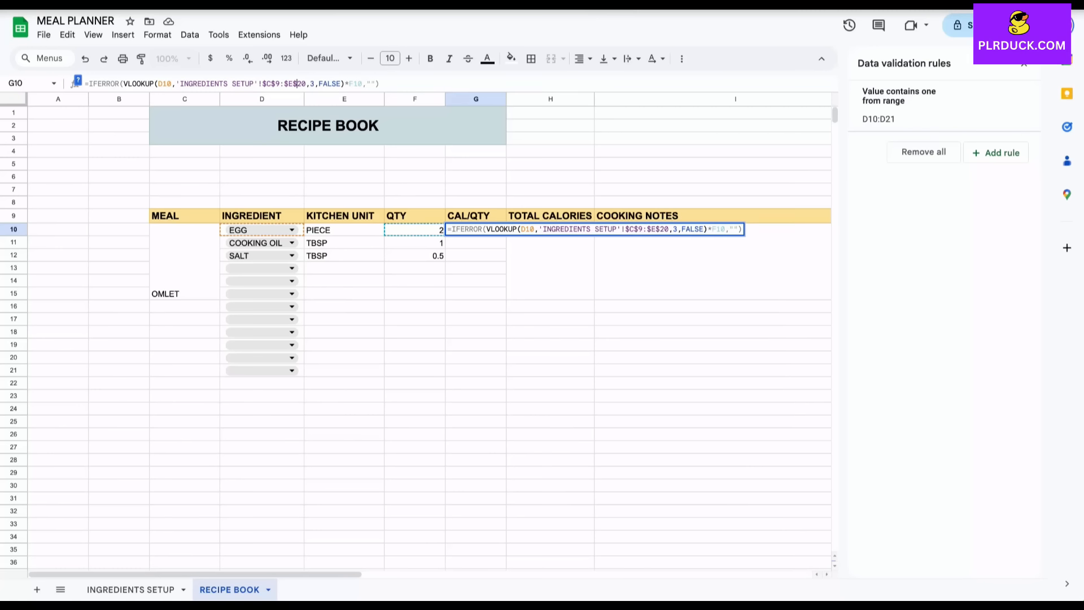
{"action": "left_click", "coordinate": [379, 84]}
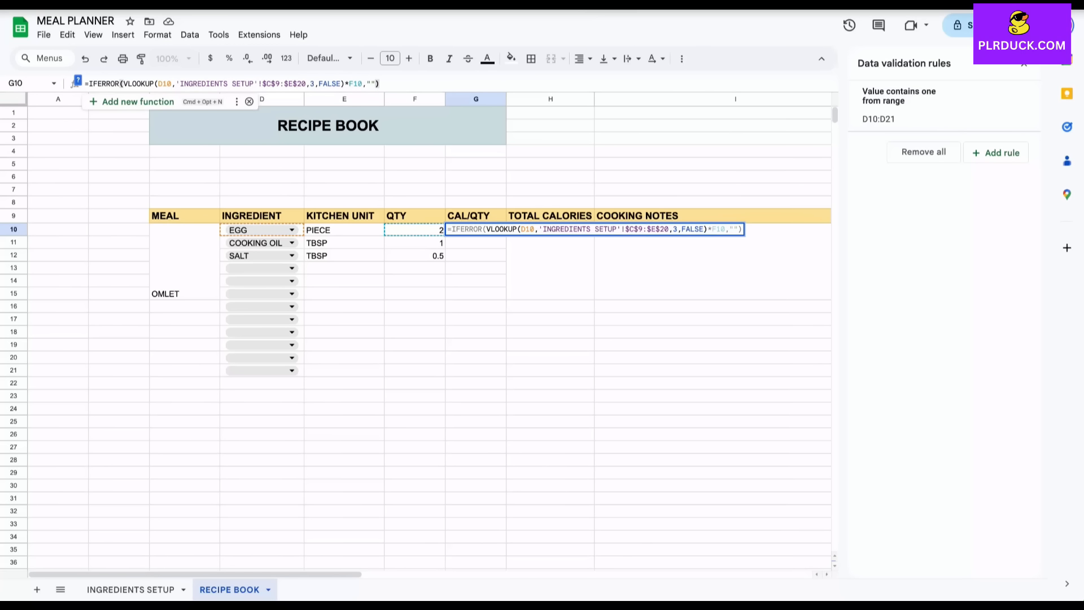
{"action": "key", "text": "Return"}
- Copy the CAL/QTY formula from G10 down through G21 and check the copied formulas in G11 and G12
{"action": "left_click", "coordinate": [476, 230]}
{"action": "left_click_drag", "start_coordinate": [506, 235], "coordinate": [507, 376]}
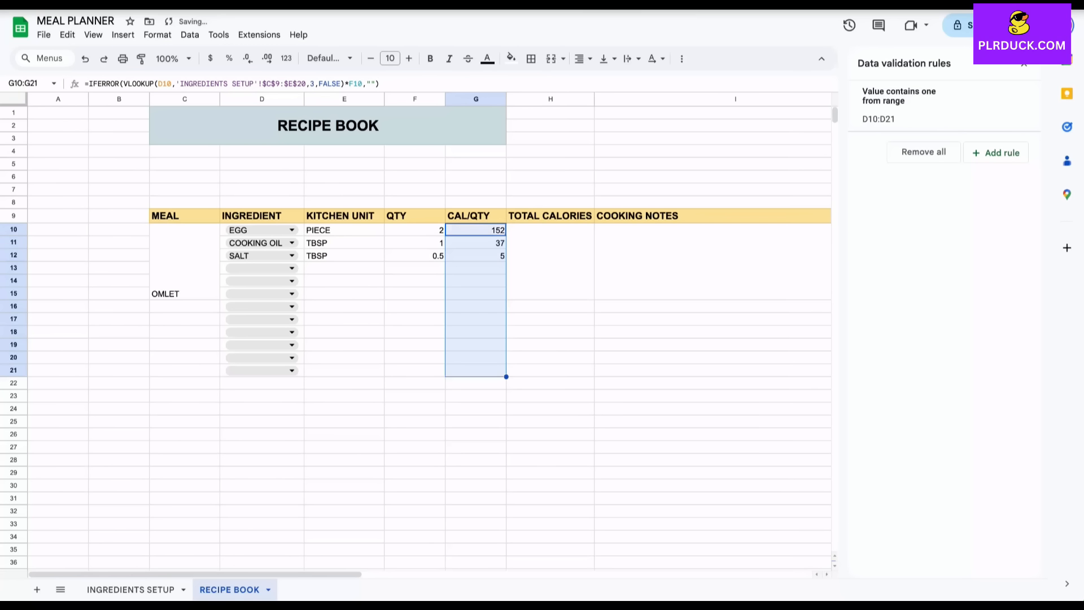
{"action": "left_click", "coordinate": [550, 345]}
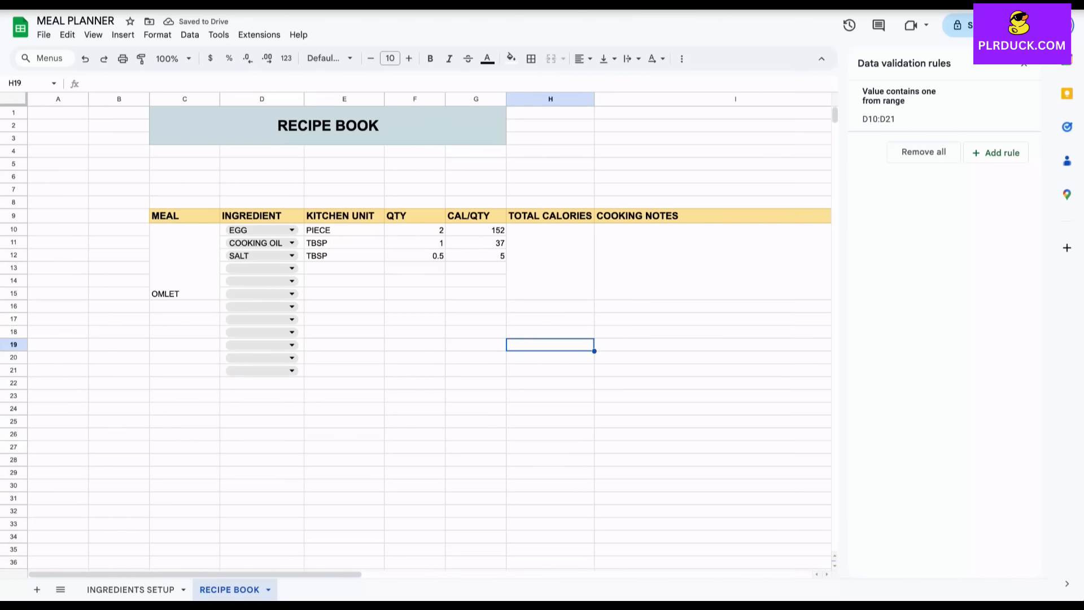
{"action": "left_click", "coordinate": [476, 243]}
{"action": "left_click", "coordinate": [476, 255]}
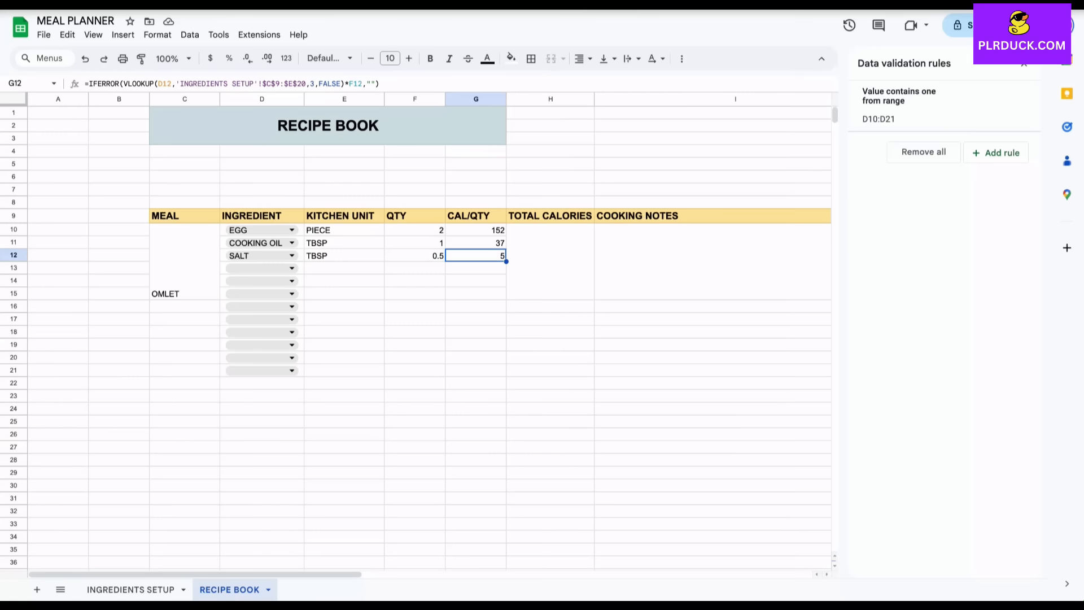
- Enter the formula =SUM(G10:G15) in the merged TOTAL CALORIES cell H10:H15 for the OMLET meal
{"action": "left_click", "coordinate": [550, 261]}
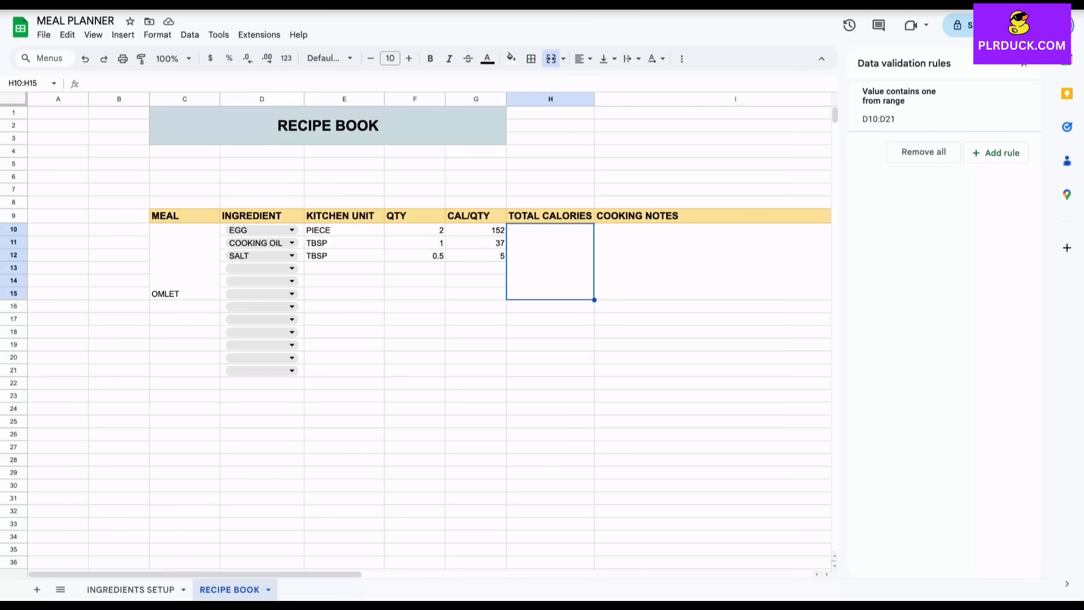
{"action": "type", "text": "=SUM"}
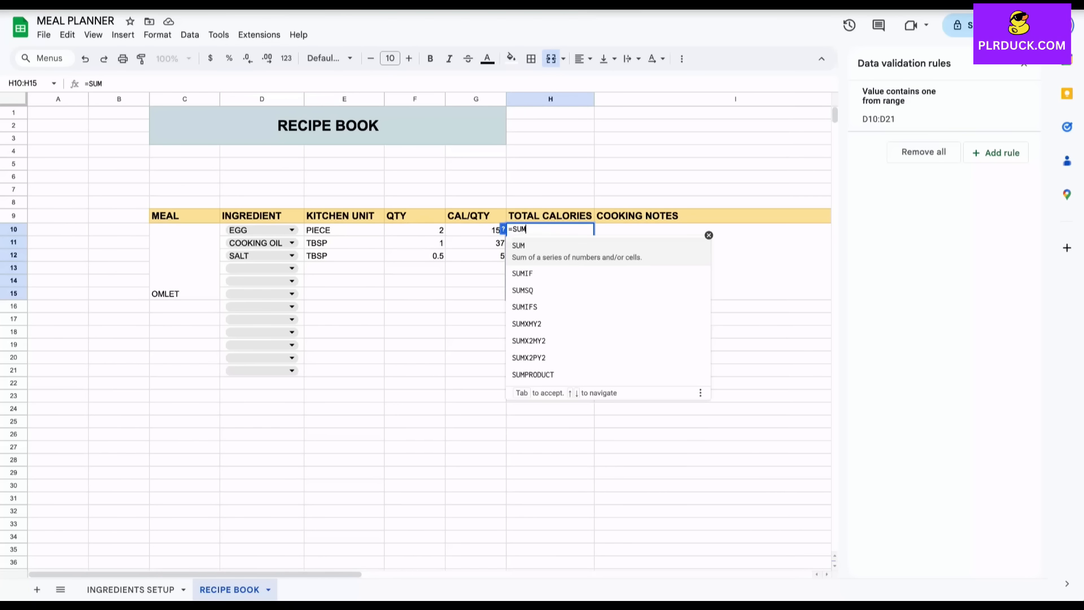
{"action": "type", "text": "("}
{"action": "left_click_drag", "start_coordinate": [475, 229], "coordinate": [475, 293]}
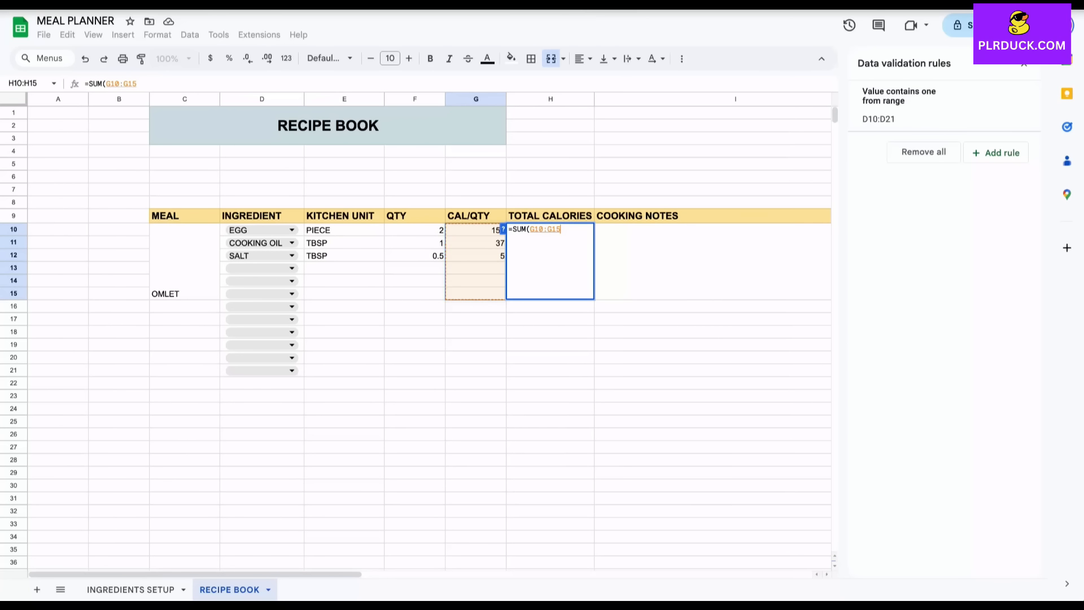
{"action": "type", "text": ")"}
{"action": "key", "text": "Return"}
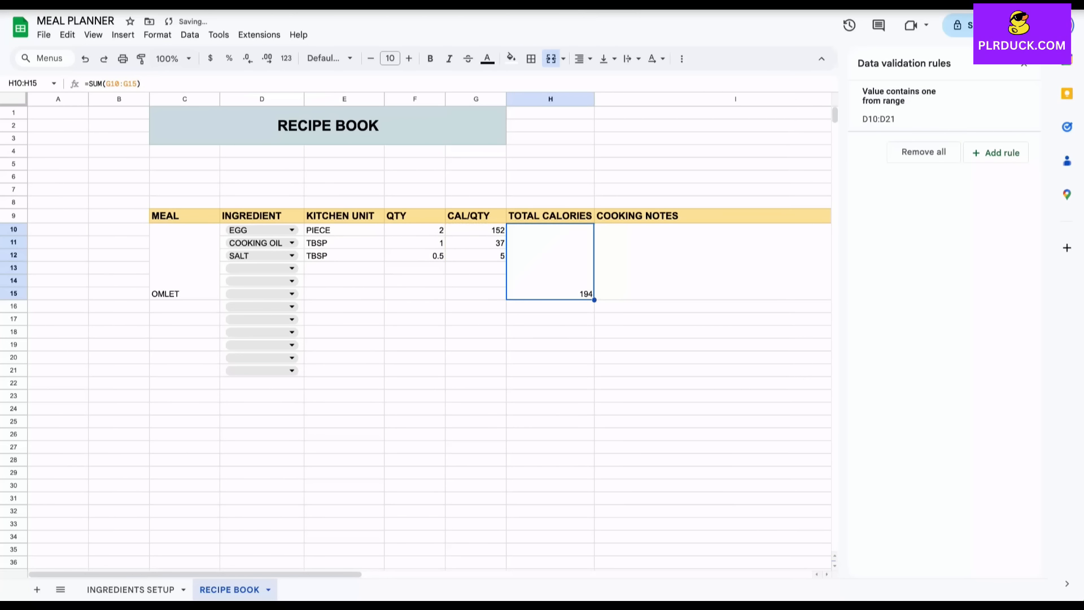
- Align the contents of the OMLET block C10:I15 vertically to the middle
{"action": "left_click", "coordinate": [666, 261]}
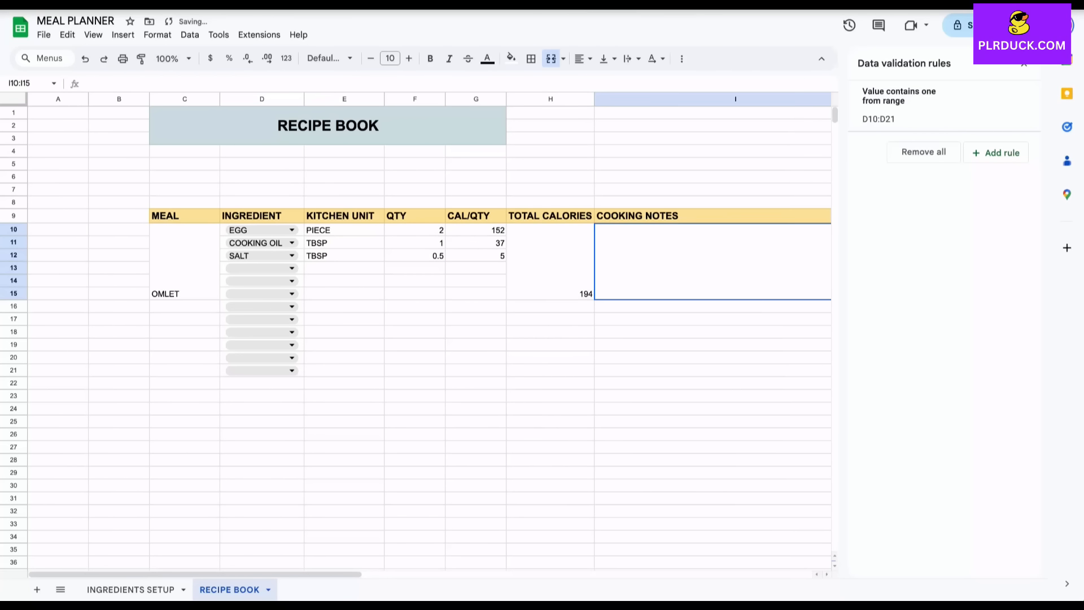
{"action": "left_click_drag", "start_coordinate": [185, 261], "coordinate": [666, 262]}
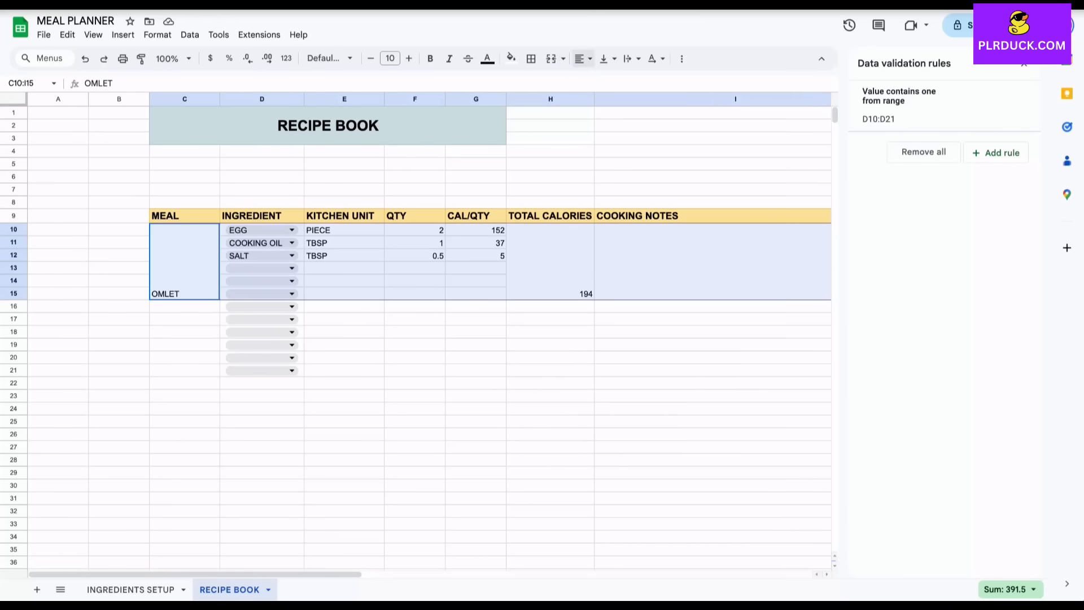
{"action": "left_click", "coordinate": [583, 58]}
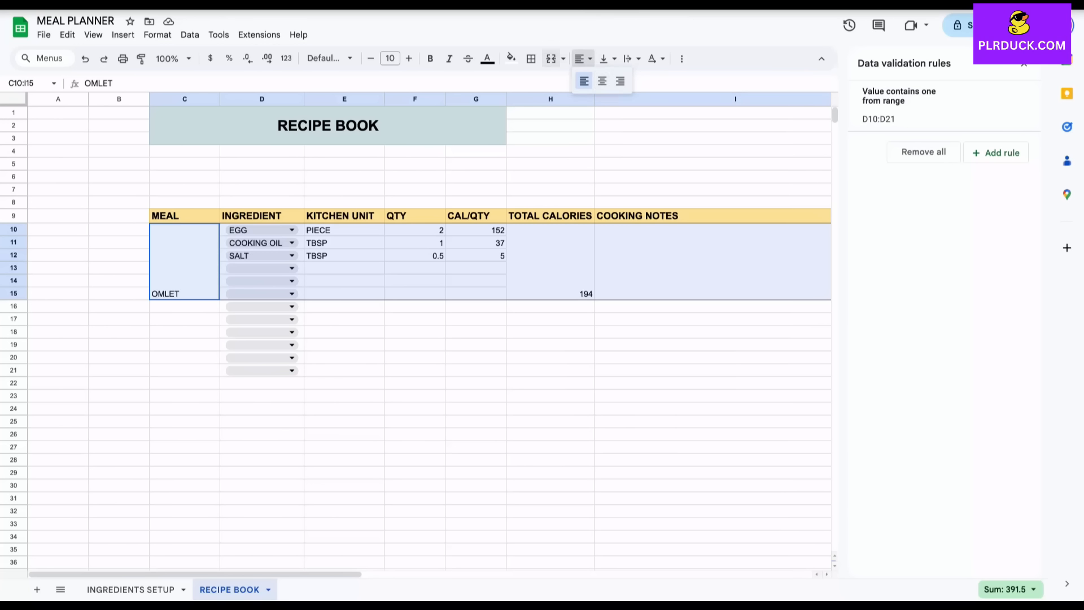
{"action": "left_click", "coordinate": [605, 58]}
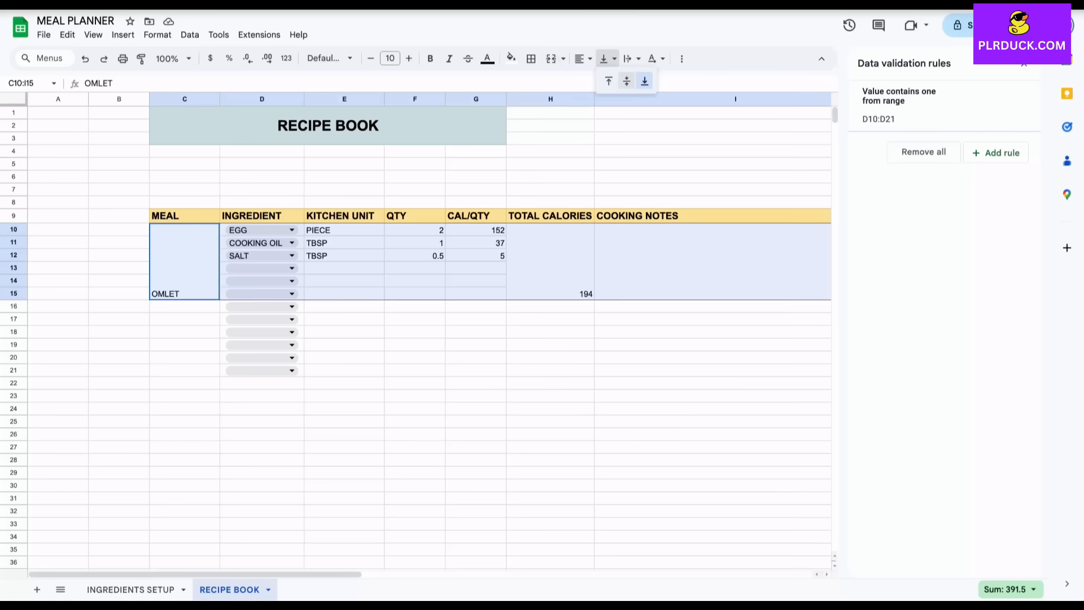
{"action": "left_click", "coordinate": [627, 80]}
{"action": "left_click", "coordinate": [415, 332]}
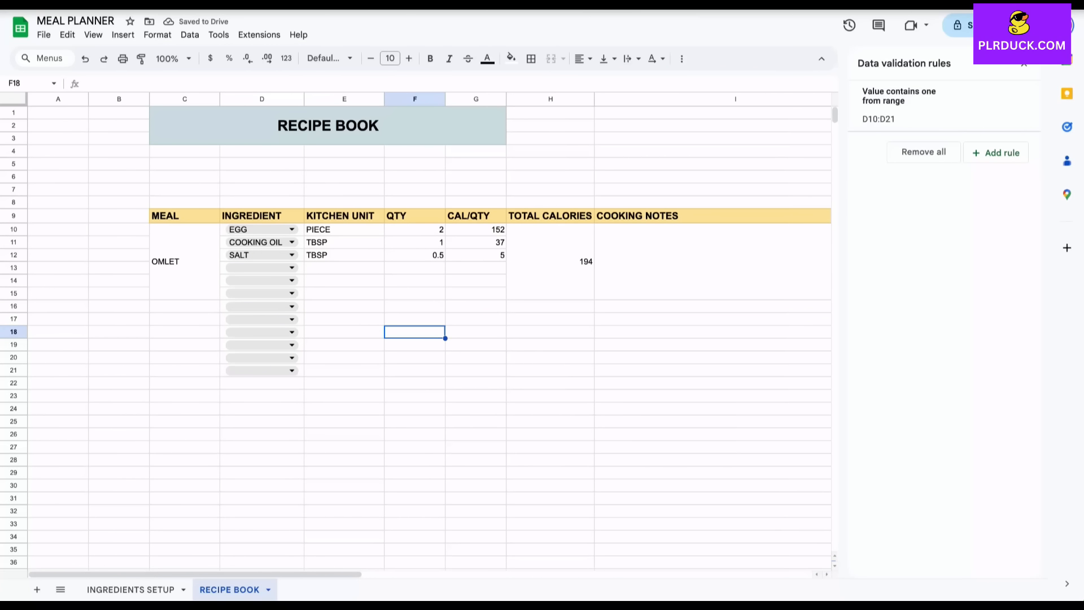
- Close the validation rules and enter OMLET's cooking note: "HEAT THE PAN, ADD 1 TBSP OF OIL, AFER 20 SECS CRACK AND ADD THE 2 EGGS....."
{"action": "left_click", "coordinate": [712, 261]}
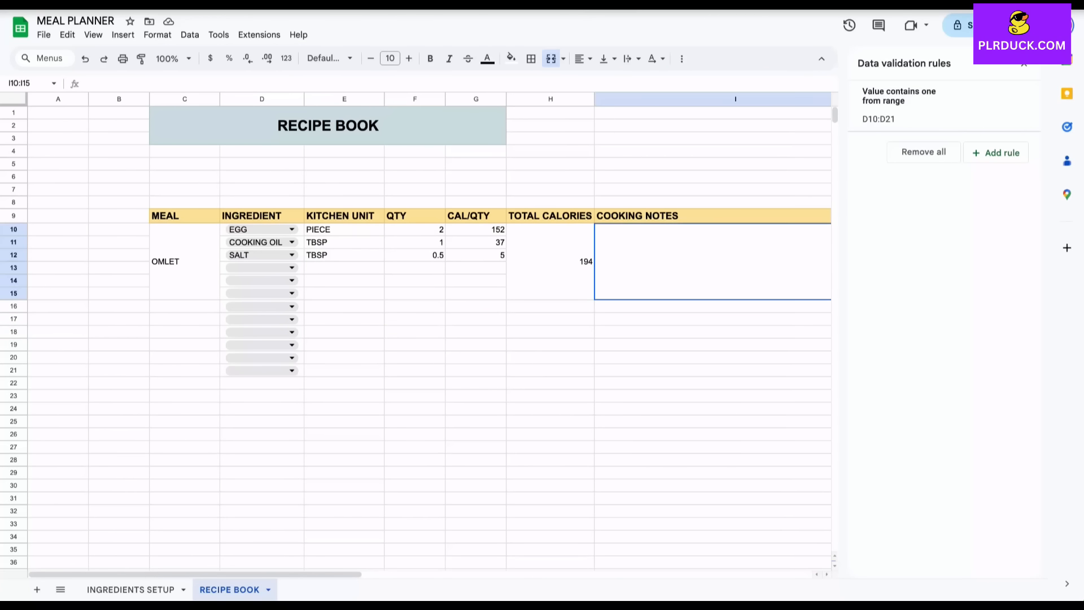
{"action": "scroll", "coordinate": [712, 261], "scroll_direction": "right", "scroll_amount": 1}
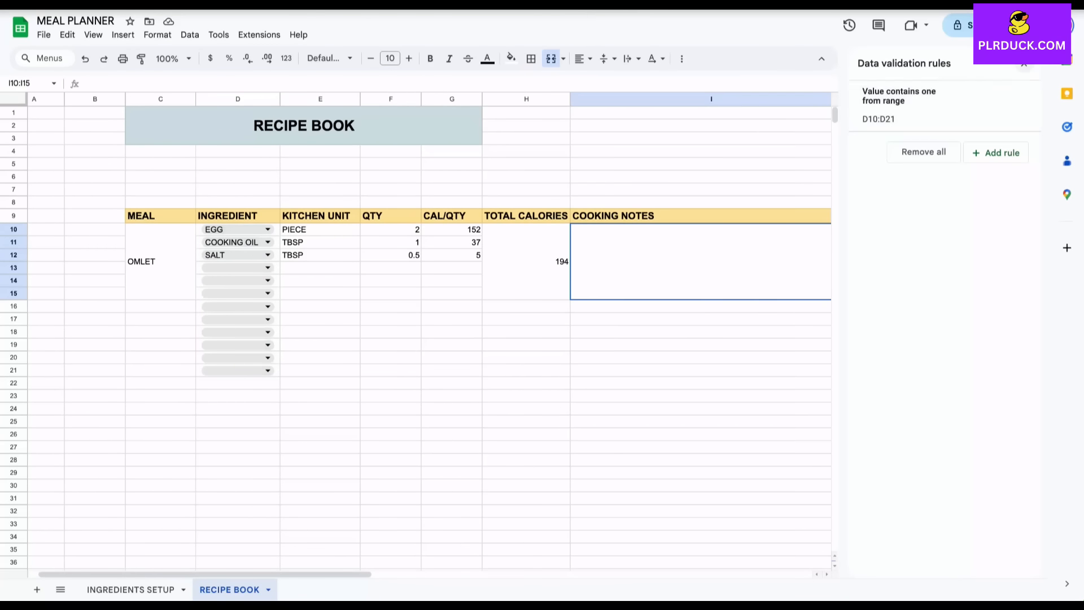
{"action": "left_click", "coordinate": [1023, 63]}
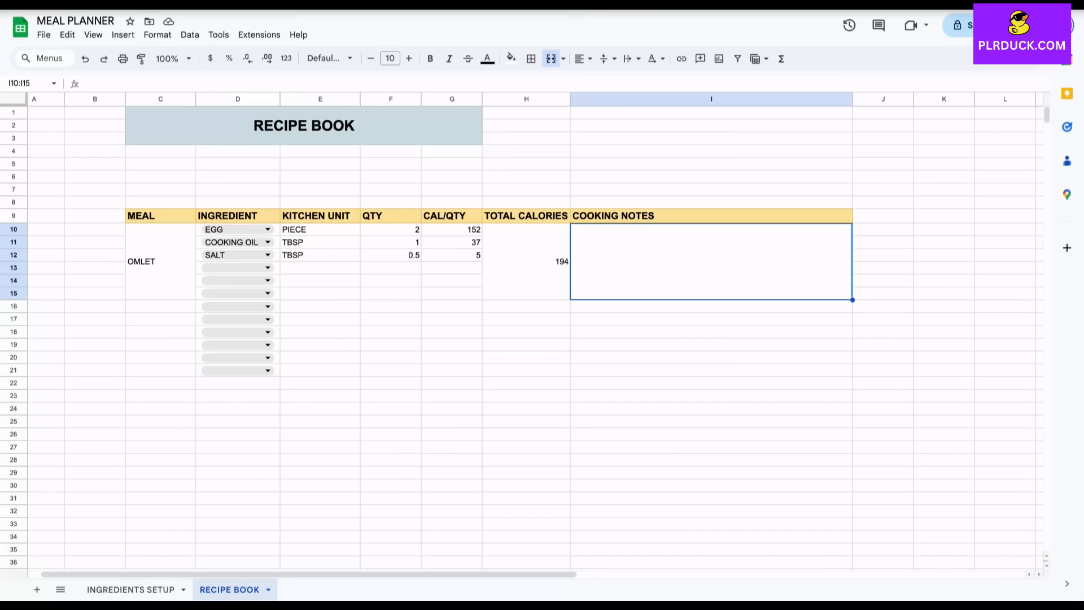
{"action": "type", "text": "HEAT T"}
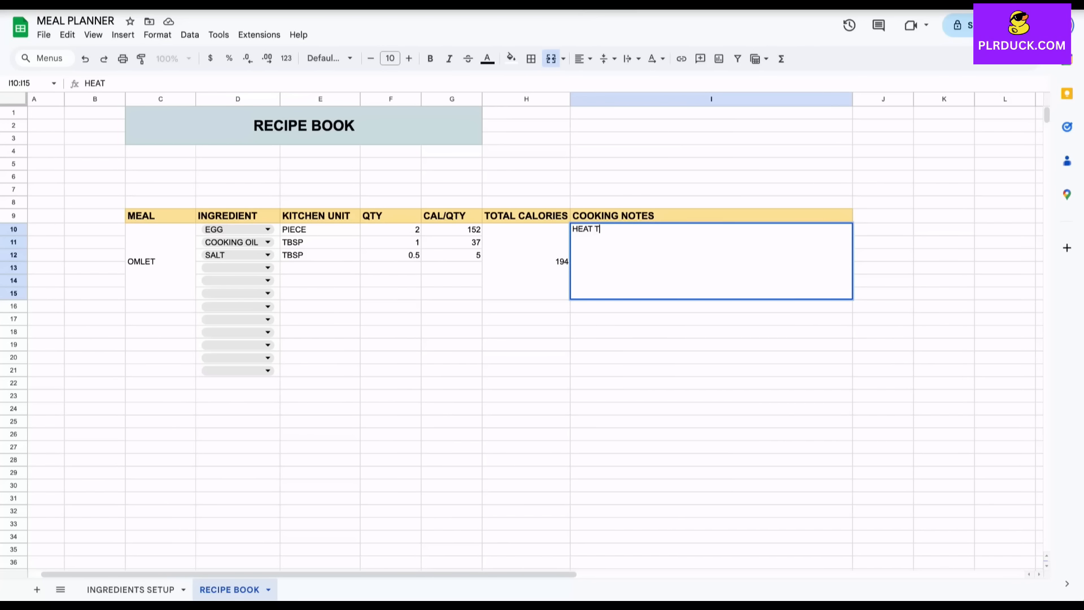
{"action": "type", "text": "HE PAN, ADD 1 TBSP O"}
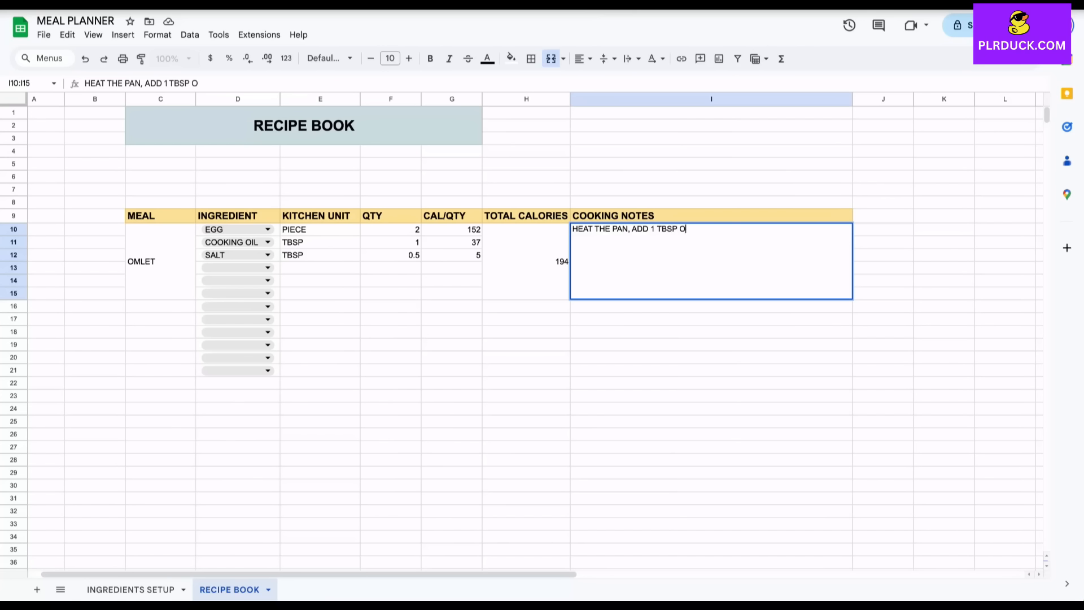
{"action": "type", "text": "F OIL, AFER 20 SECS"}
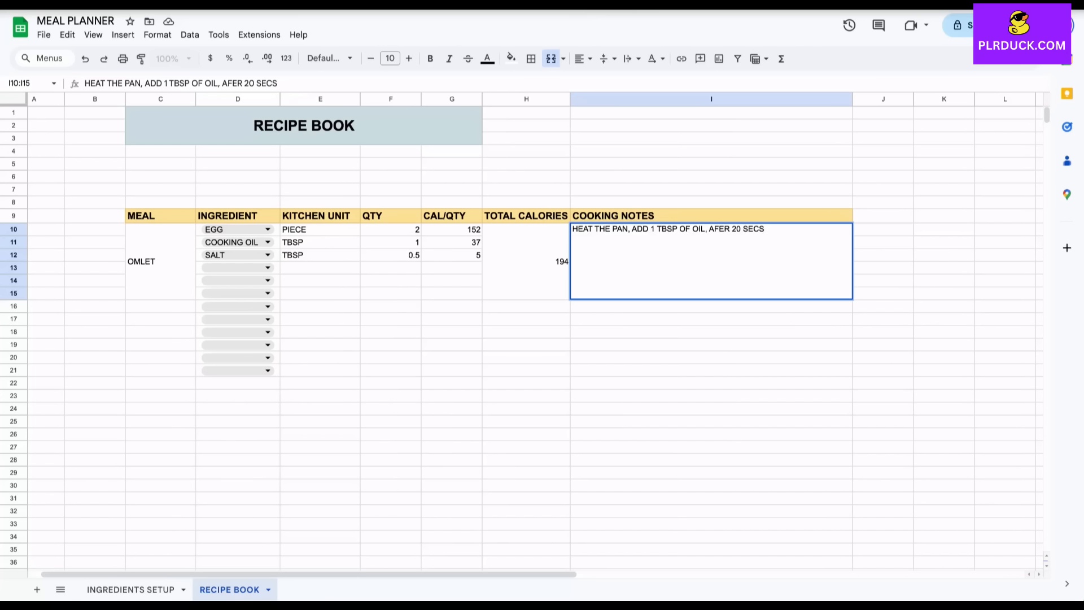
{"action": "type", "text": " CRACK AND ADD"}
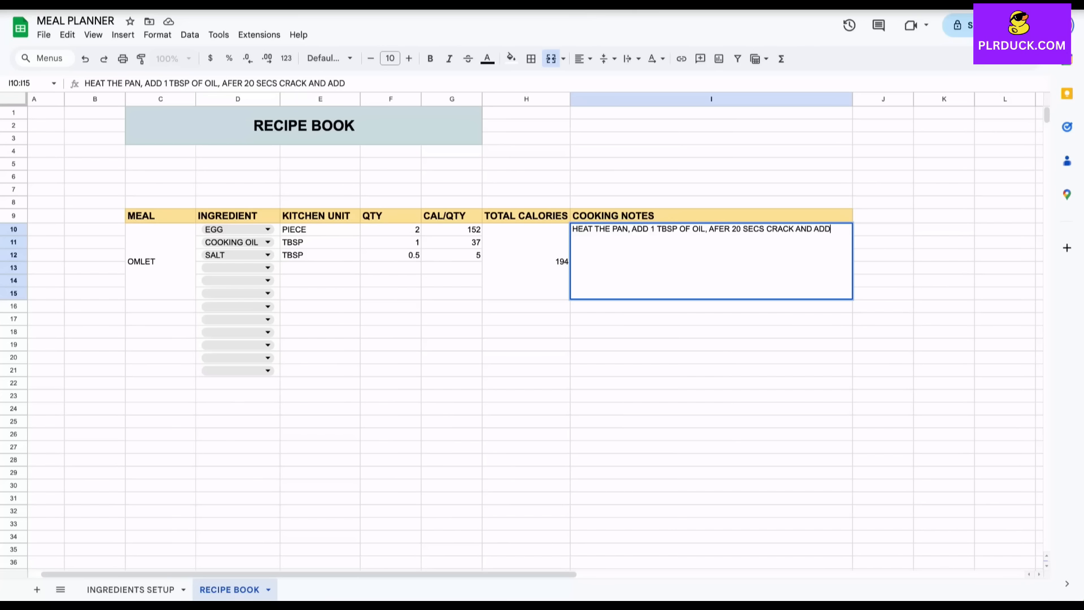
{"action": "type", "text": " THE 2 EGG"}
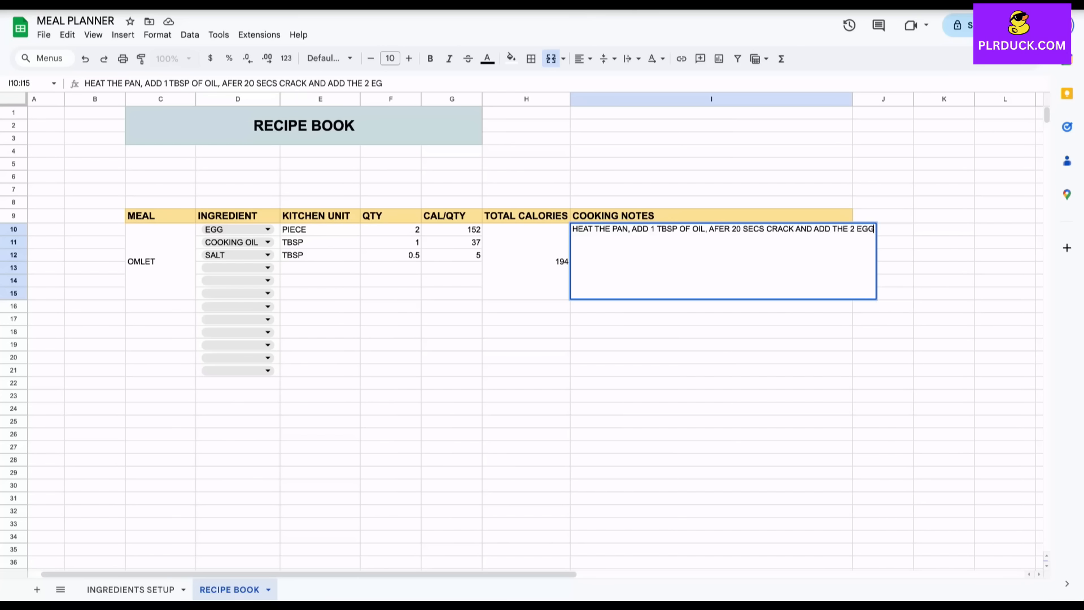
{"action": "type", "text": "S....."}
{"action": "key", "text": "Return"}
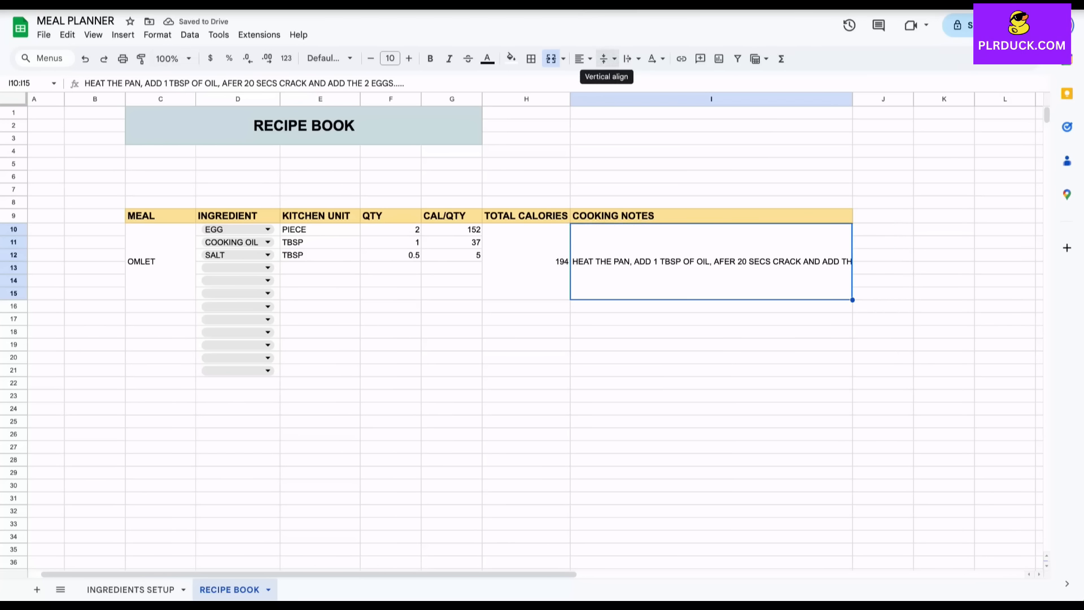
- Wrap the text of the OMLET cooking note in I10:I15 within its cell
{"action": "left_click", "coordinate": [631, 58]}
{"action": "left_click", "coordinate": [649, 80]}
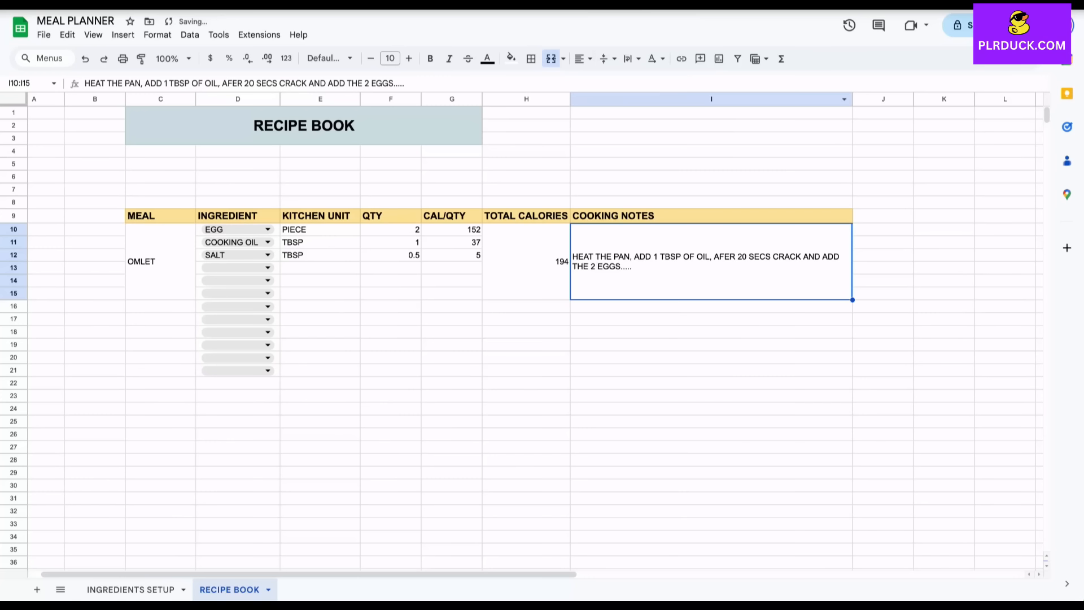
{"action": "left_click", "coordinate": [711, 384]}
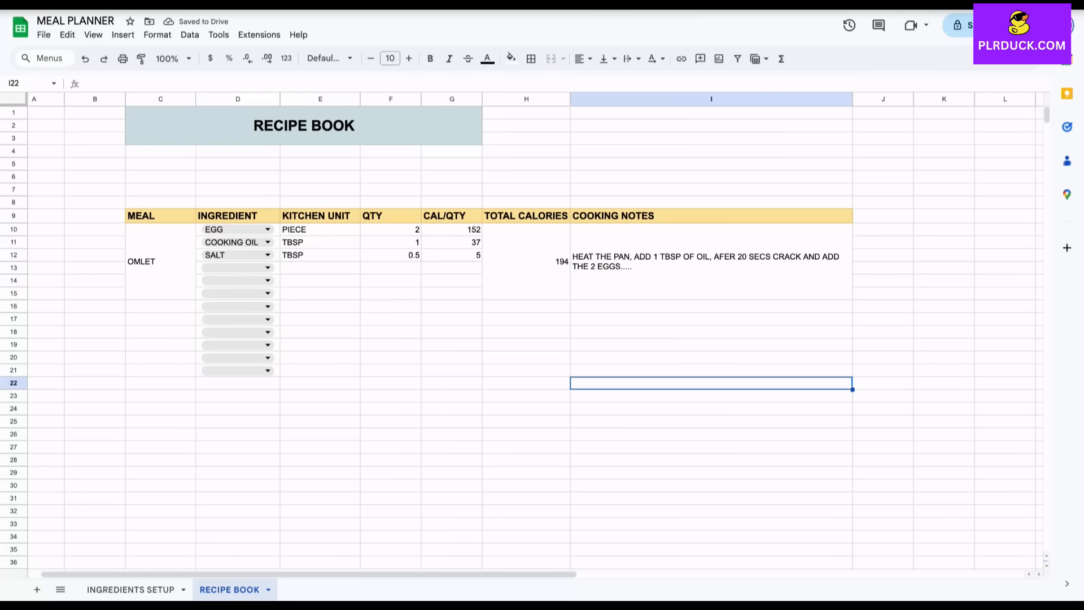
- Merge C16:C21, H16:H21 and I16:I21 for the second meal's name, total calories and cooking notes
{"action": "scroll", "coordinate": [535, 336], "scroll_direction": "left", "scroll_amount": 1}
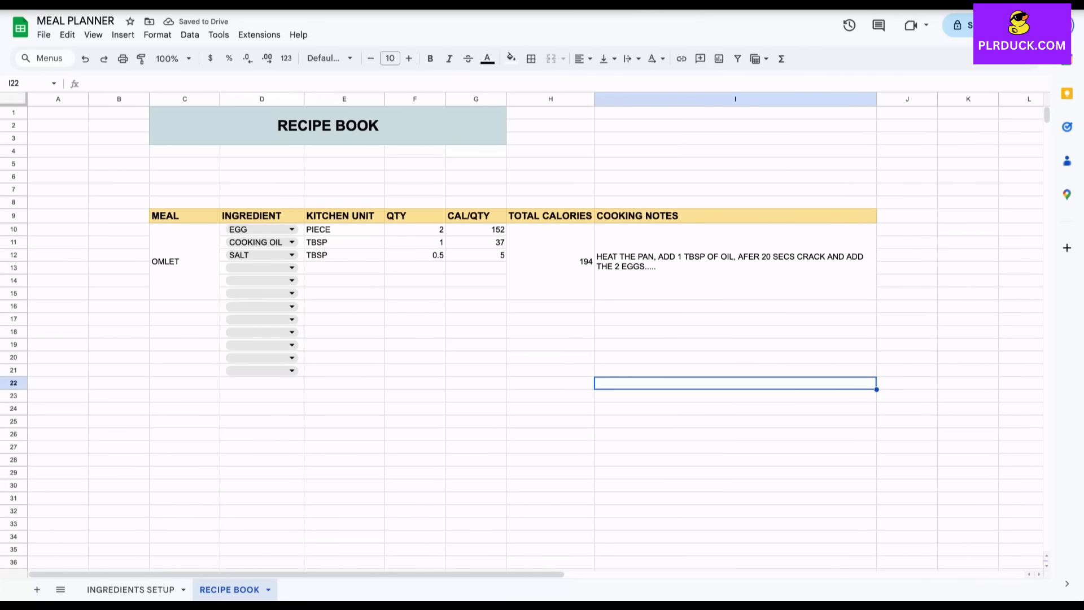
{"action": "left_click_drag", "start_coordinate": [185, 306], "coordinate": [184, 370]}
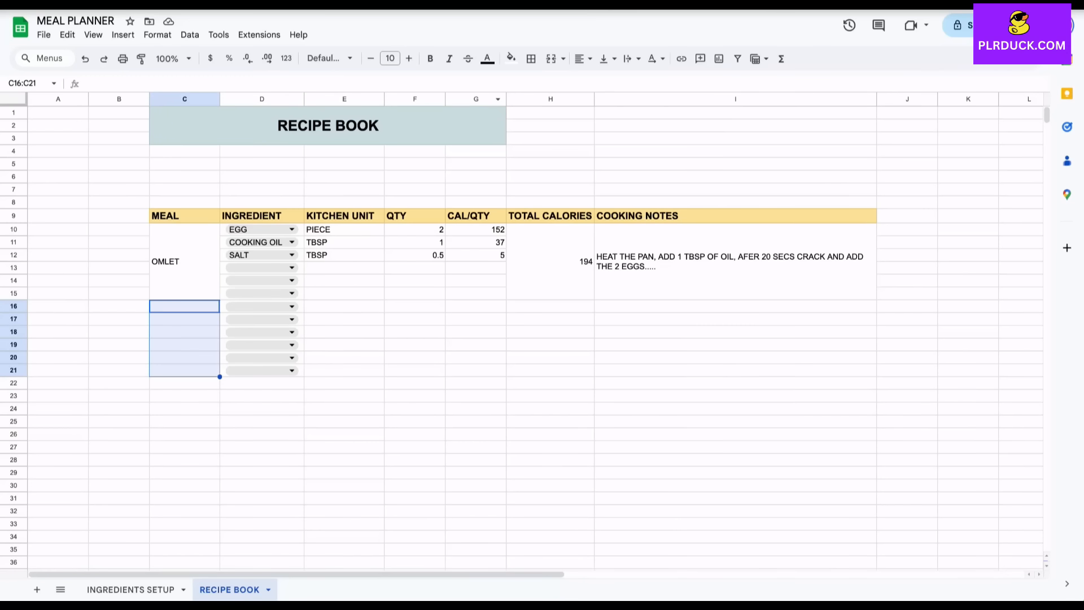
{"action": "left_click", "coordinate": [551, 58]}
{"action": "left_click_drag", "start_coordinate": [550, 306], "coordinate": [551, 370]}
{"action": "left_click", "coordinate": [551, 58]}
{"action": "left_click_drag", "start_coordinate": [735, 306], "coordinate": [735, 370]}
{"action": "left_click", "coordinate": [551, 59]}
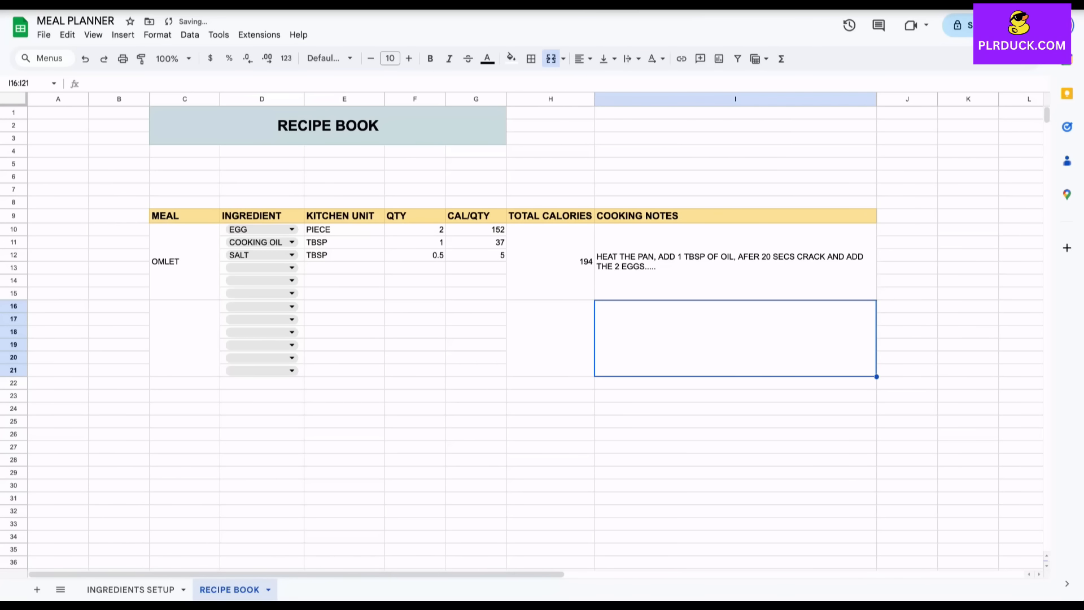
- Copy the empty meal block C16:I21 and paste it five times directly below, down to row 51
{"action": "left_click_drag", "start_coordinate": [185, 338], "coordinate": [735, 338]}
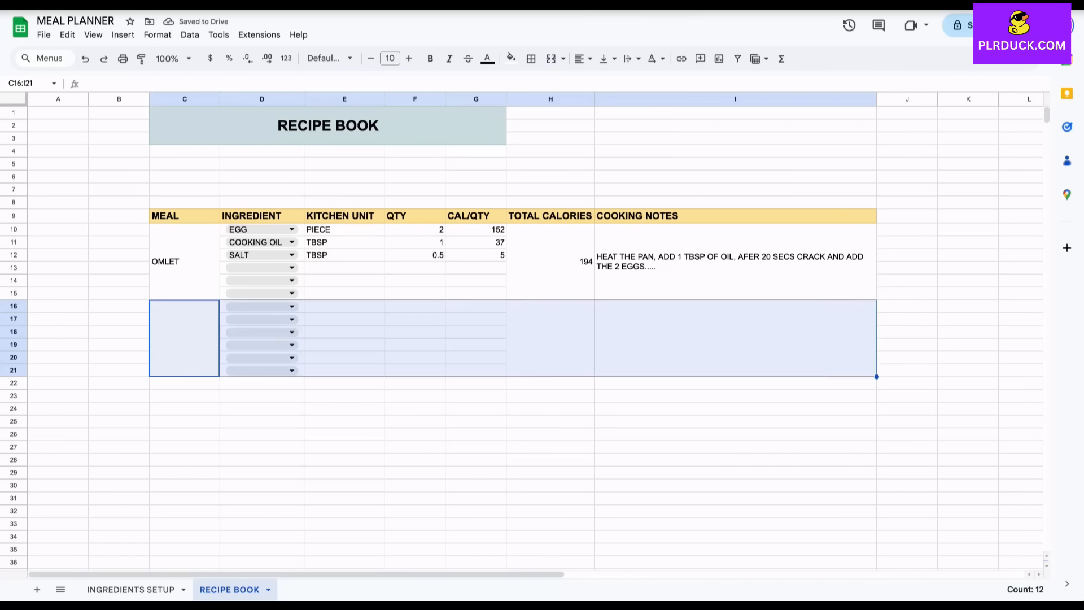
{"action": "key", "text": "ctrl+c"}
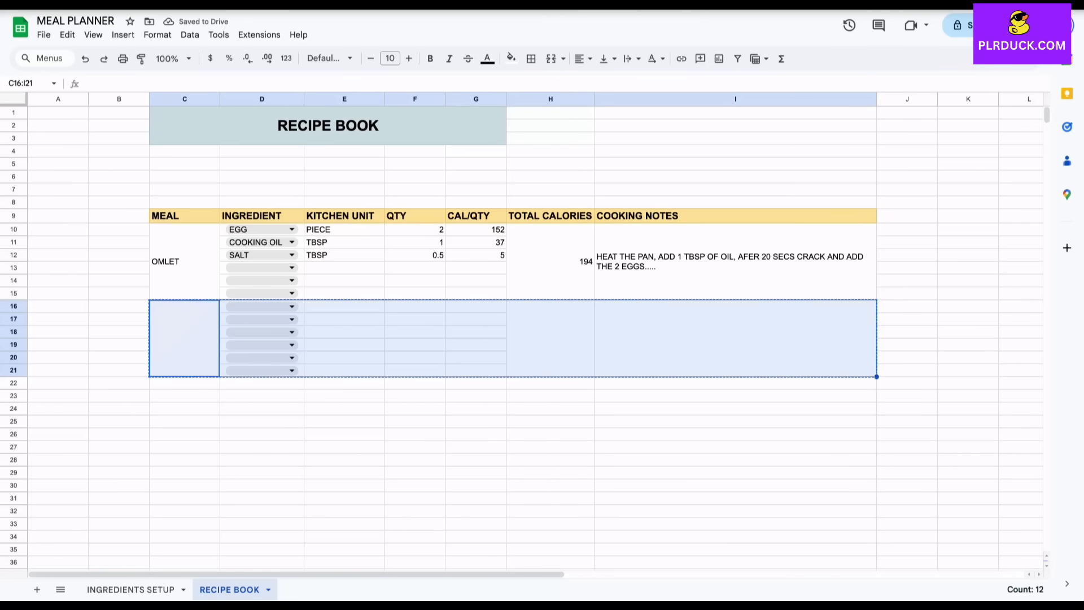
{"action": "key", "text": "Down"}
{"action": "key", "text": "ctrl+v"}
{"action": "key", "text": "Down"}
{"action": "key", "text": "ctrl+v"}
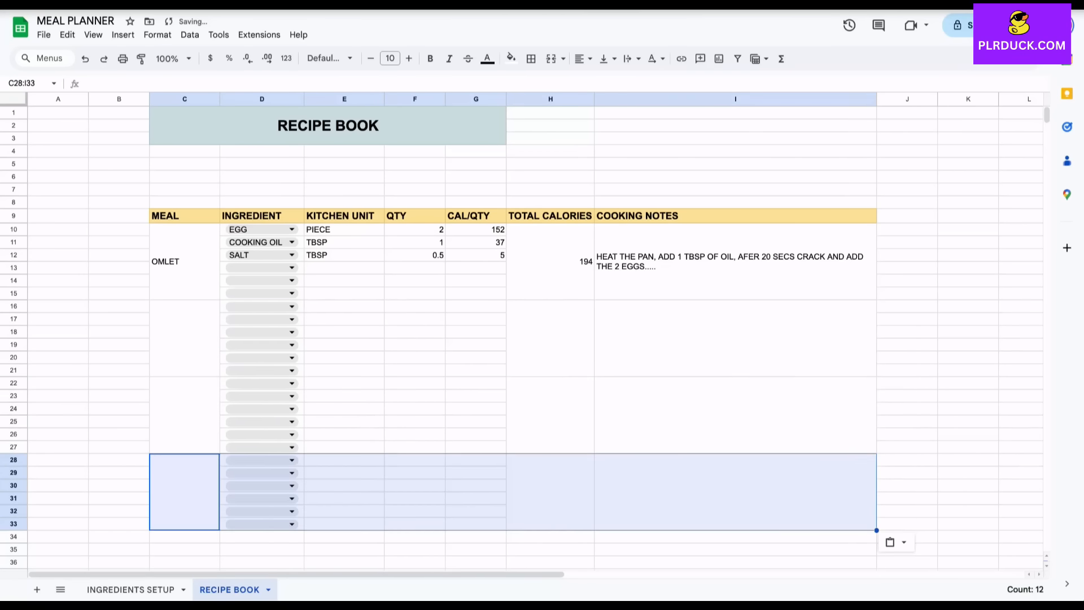
{"action": "key", "text": "Down"}
{"action": "key", "text": "ctrl+v"}
{"action": "key", "text": "Down"}
{"action": "key", "text": "ctrl+v"}
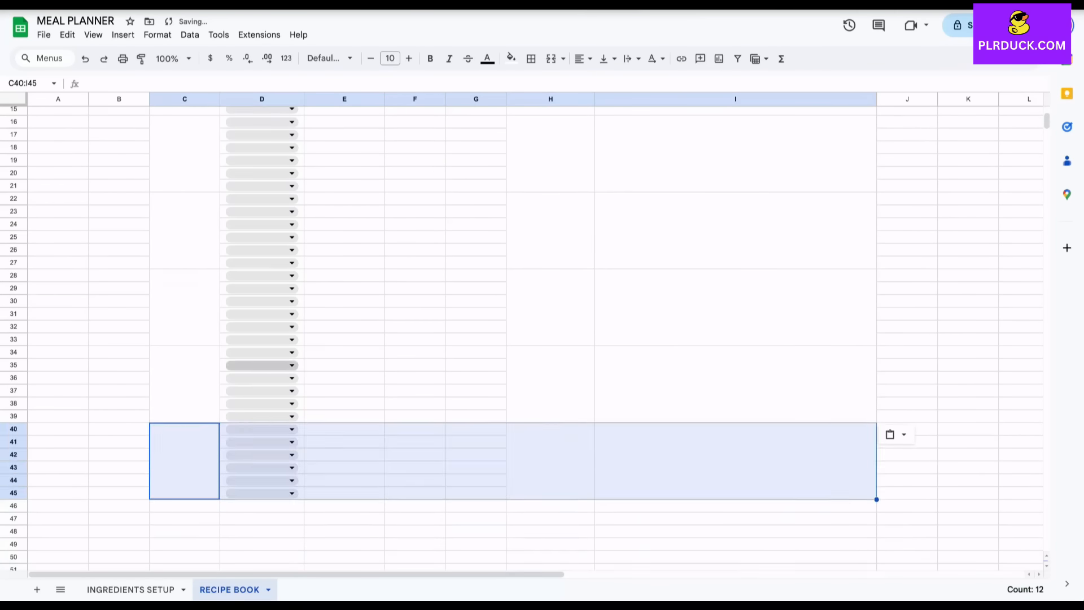
{"action": "key", "text": "Down"}
{"action": "key", "text": "ctrl+v"}
- Apply gray borders to all cells of the recipe table C9:I51
{"action": "scroll", "coordinate": [261, 366], "scroll_direction": "up", "scroll_amount": 3}
{"action": "left_click", "coordinate": [118, 266]}
{"action": "left_click_drag", "start_coordinate": [184, 150], "coordinate": [734, 410]}
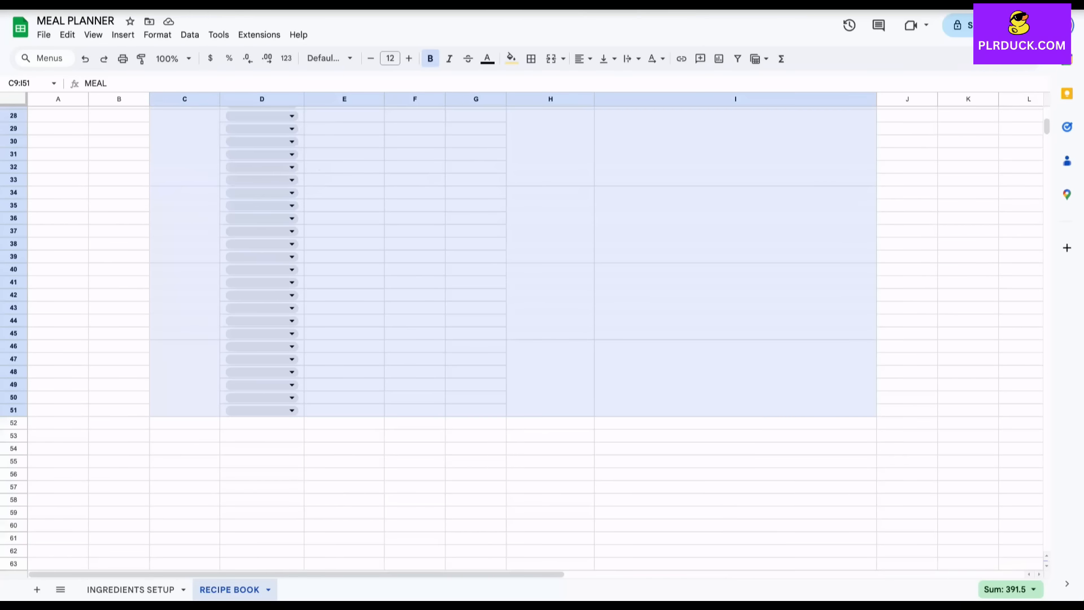
{"action": "left_click", "coordinate": [530, 58]}
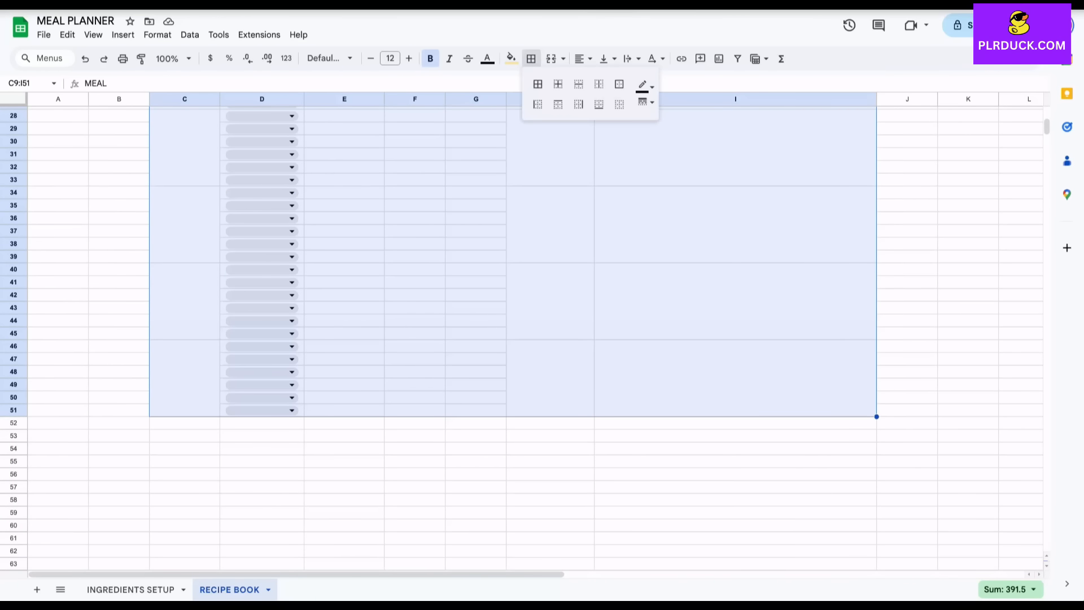
{"action": "left_click", "coordinate": [645, 86]}
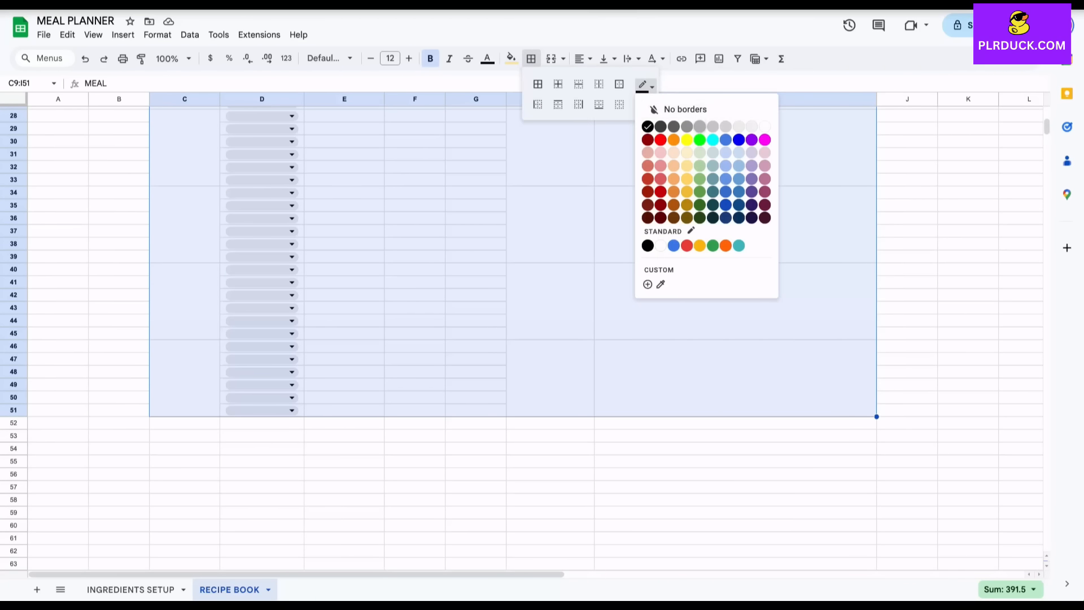
{"action": "left_click", "coordinate": [700, 126]}
{"action": "left_click", "coordinate": [537, 84]}
{"action": "left_click", "coordinate": [476, 282]}
{"action": "scroll", "coordinate": [476, 282], "scroll_direction": "up", "scroll_amount": 6}
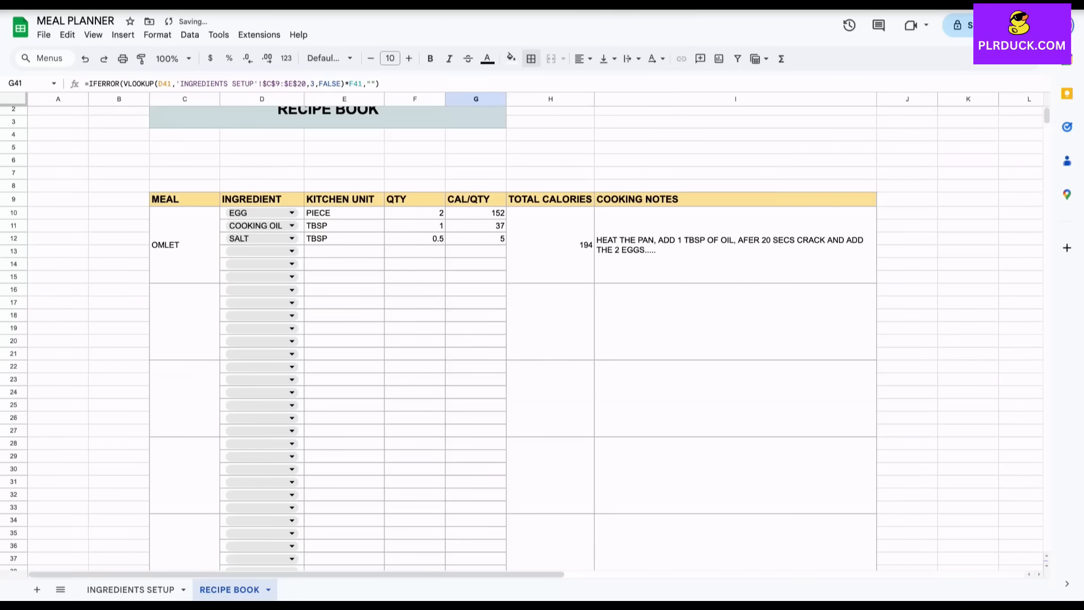
{"action": "left_click", "coordinate": [343, 353]}
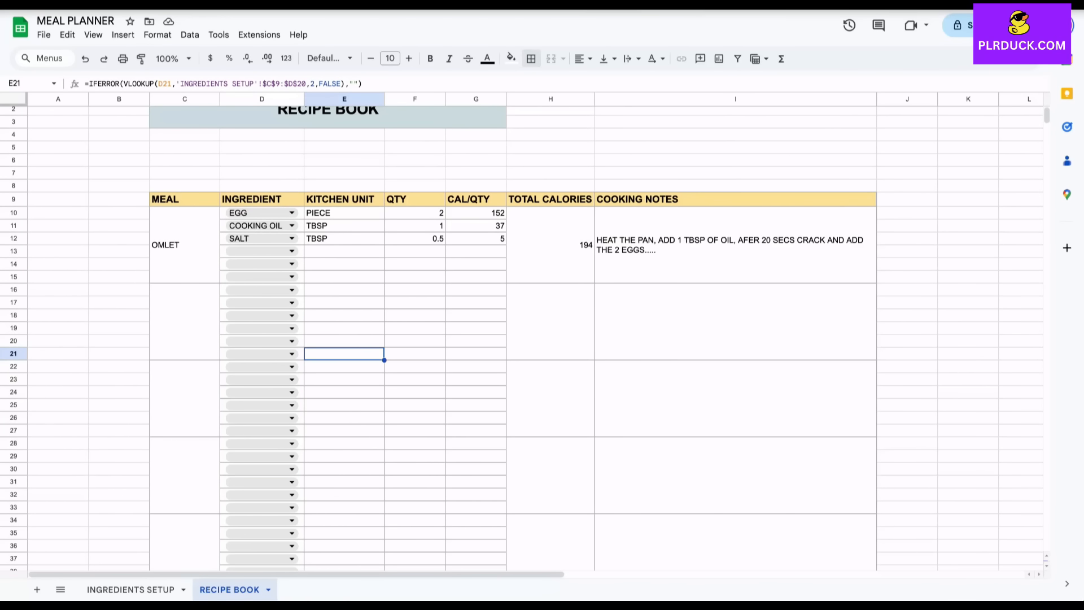
{"action": "scroll", "coordinate": [522, 331], "scroll_direction": "up", "scroll_amount": 1}
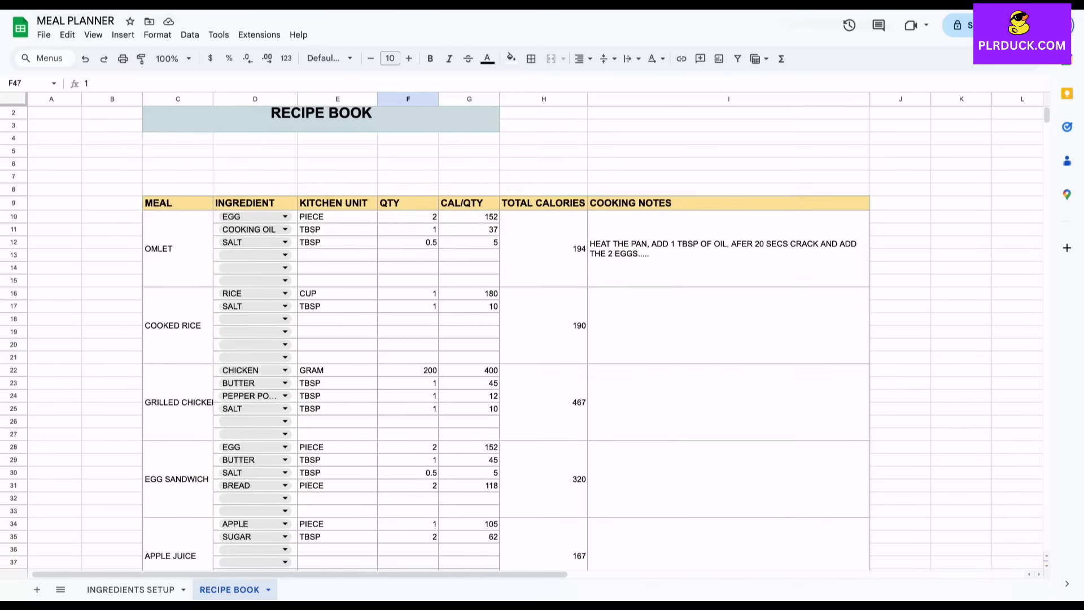
{"action": "scroll", "coordinate": [522, 331], "scroll_direction": "up", "scroll_amount": 1}
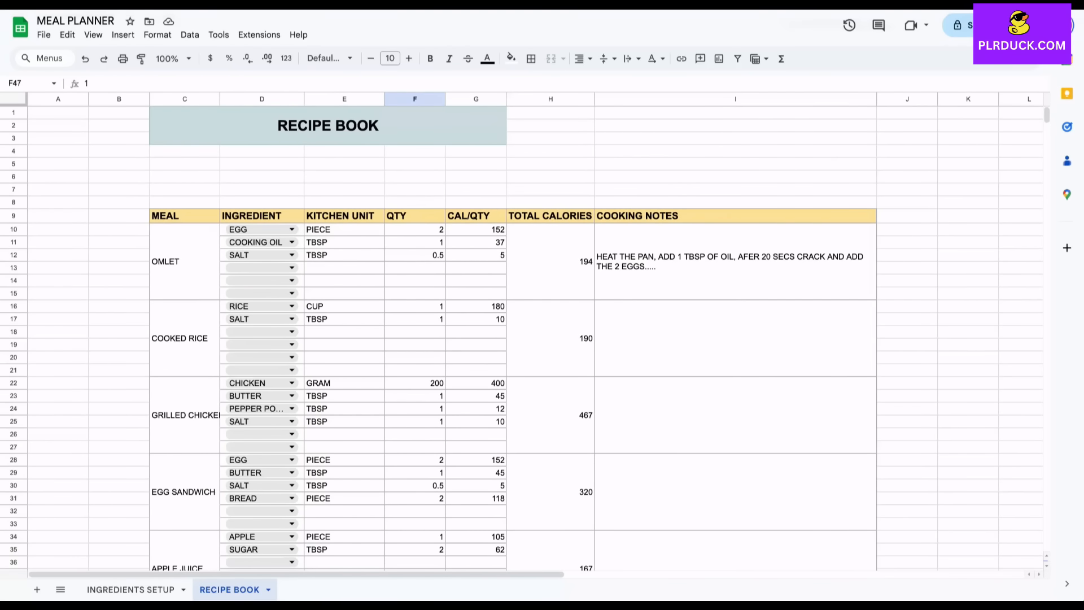
{"action": "scroll", "coordinate": [522, 337], "scroll_direction": "down", "scroll_amount": 6}
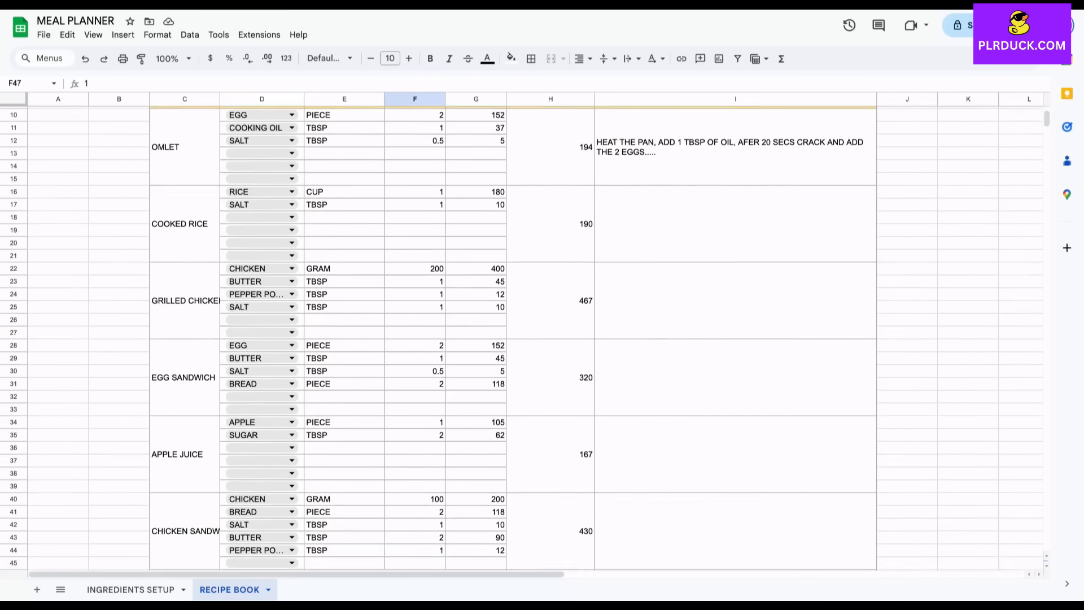
- Add a new sheet to the workbook and name it MEAL PLAN
{"action": "scroll", "coordinate": [521, 338], "scroll_direction": "up", "scroll_amount": 1}
{"action": "scroll", "coordinate": [521, 337], "scroll_direction": "up", "scroll_amount": 5}
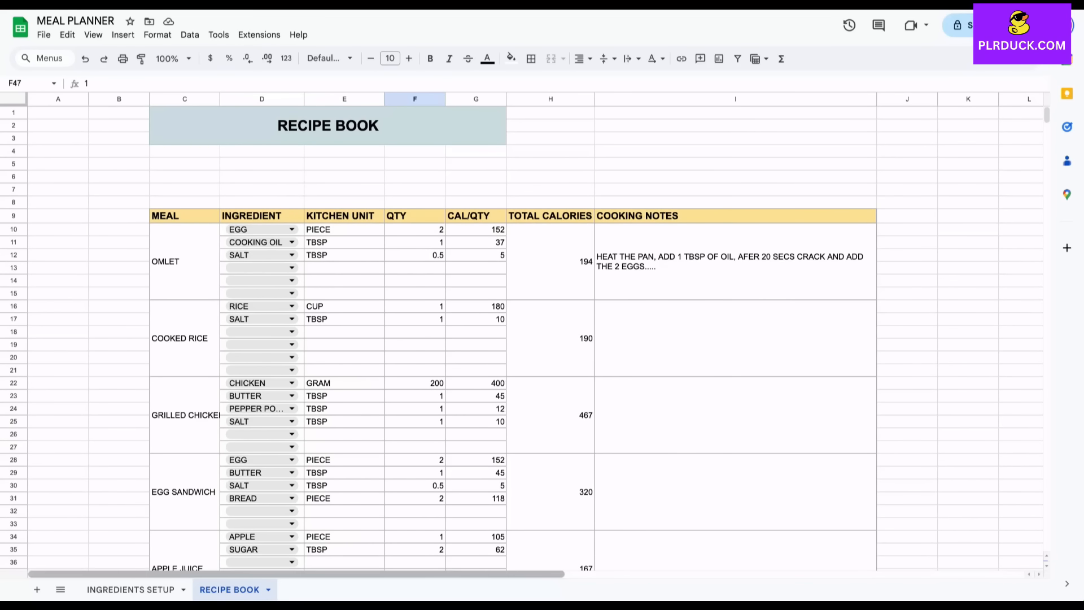
{"action": "left_click", "coordinate": [36, 589]}
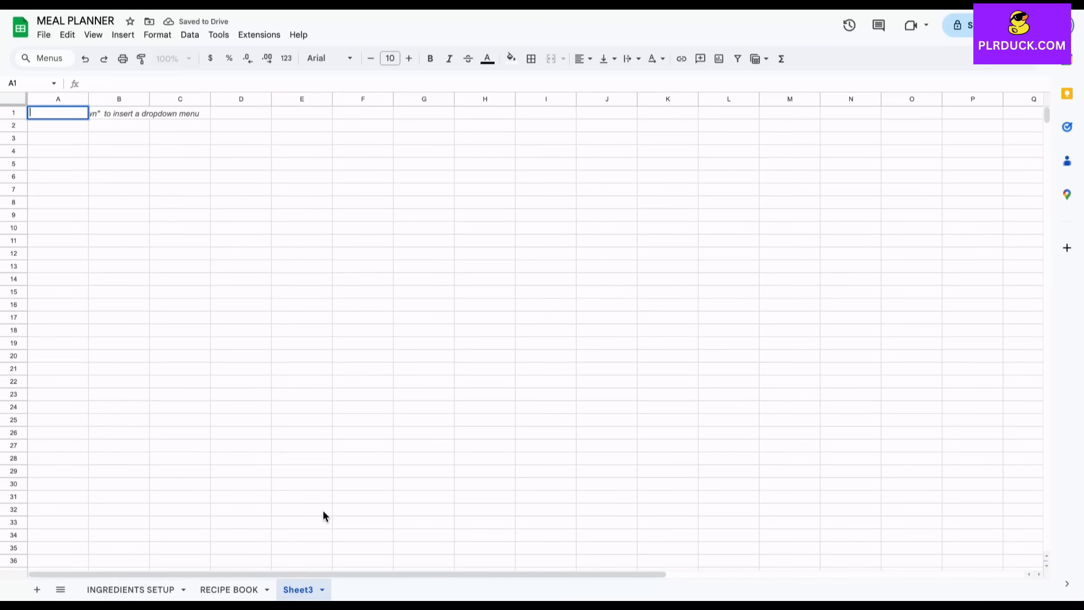
{"action": "double_click", "coordinate": [298, 589]}
{"action": "type", "text": "MEAL PLAN"}
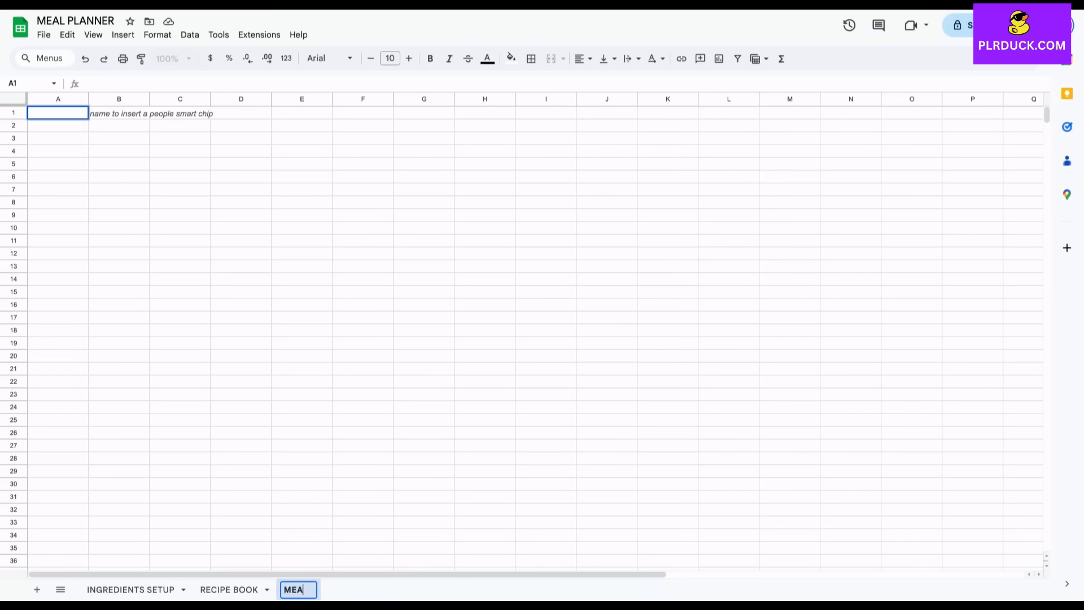
{"action": "key", "text": "Return"}
- Merge D1:I3 and enter the title WEEKLY MEAL PLANNER in it
{"action": "left_click_drag", "start_coordinate": [241, 112], "coordinate": [546, 138]}
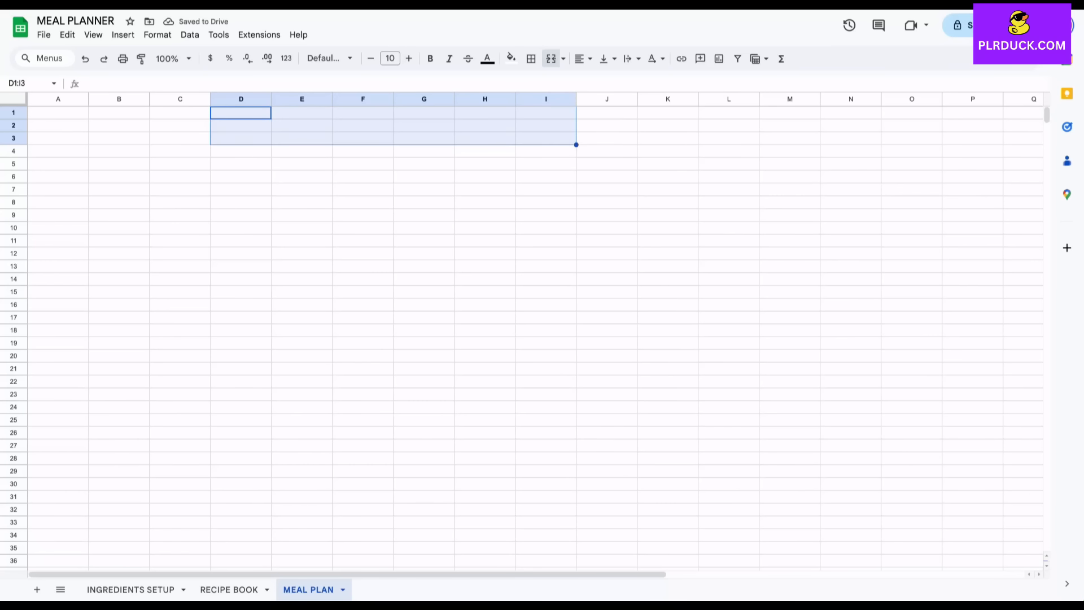
{"action": "left_click", "coordinate": [550, 58]}
{"action": "type", "text": "WEEK"}
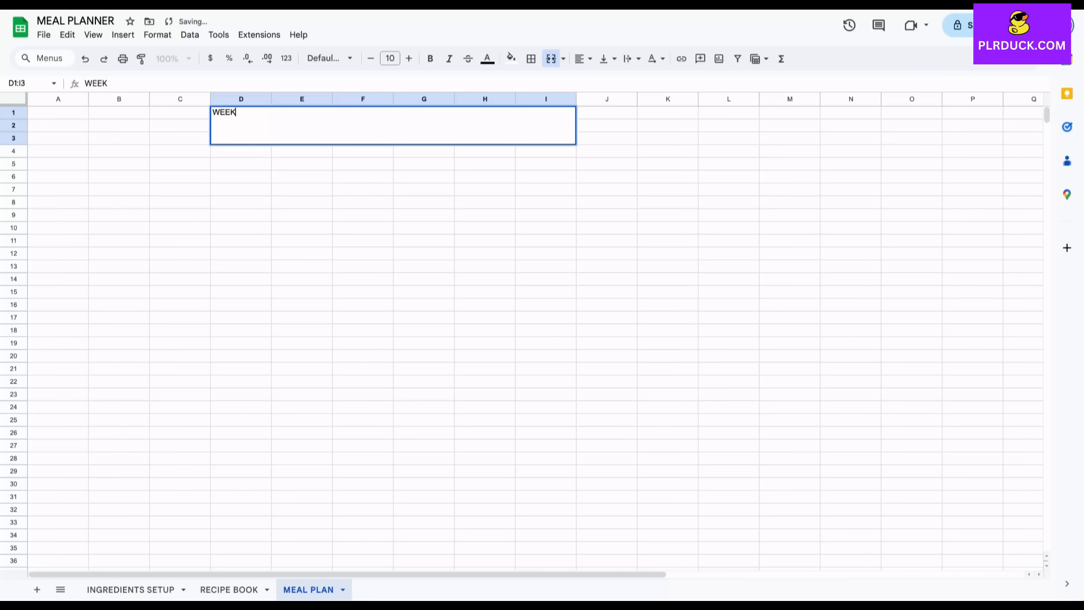
{"action": "type", "text": "LY MEAL "}
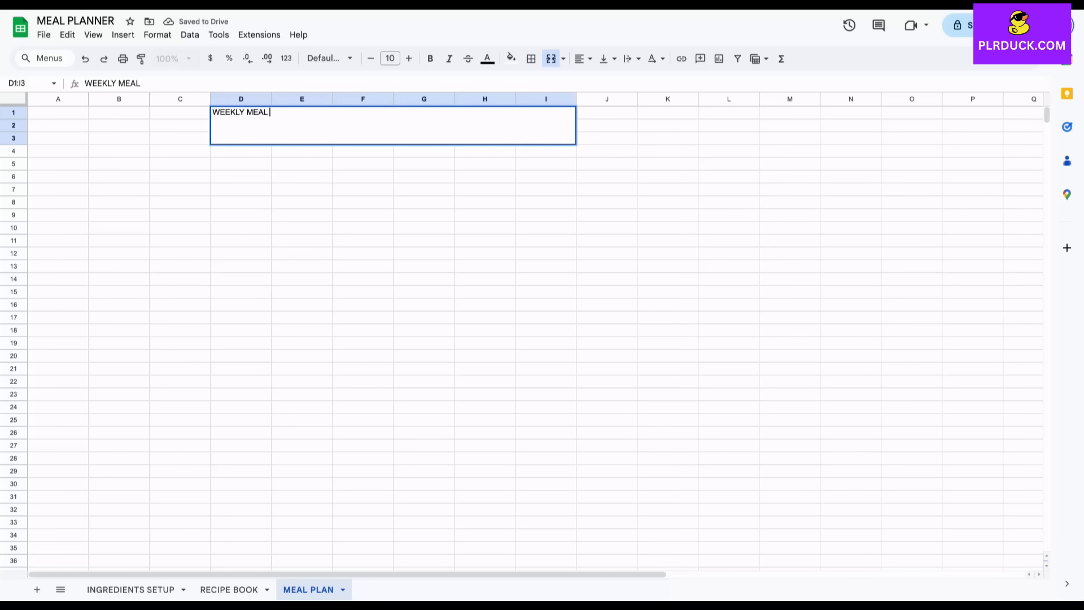
{"action": "type", "text": "PLANNER"}
{"action": "left_click", "coordinate": [302, 292]}
- Set the WEEKLY MEAL PLANNER title to font size 18 and make it bold
{"action": "left_click", "coordinate": [300, 129]}
{"action": "left_click", "coordinate": [408, 58]}
{"action": "left_click", "coordinate": [408, 58]}
{"action": "left_click", "coordinate": [408, 58]}
{"action": "left_click", "coordinate": [409, 58]}
{"action": "left_click", "coordinate": [409, 58]}
{"action": "left_click", "coordinate": [409, 58]}
{"action": "left_click", "coordinate": [408, 58]}
{"action": "left_click", "coordinate": [408, 58]}
{"action": "left_click", "coordinate": [430, 58]}
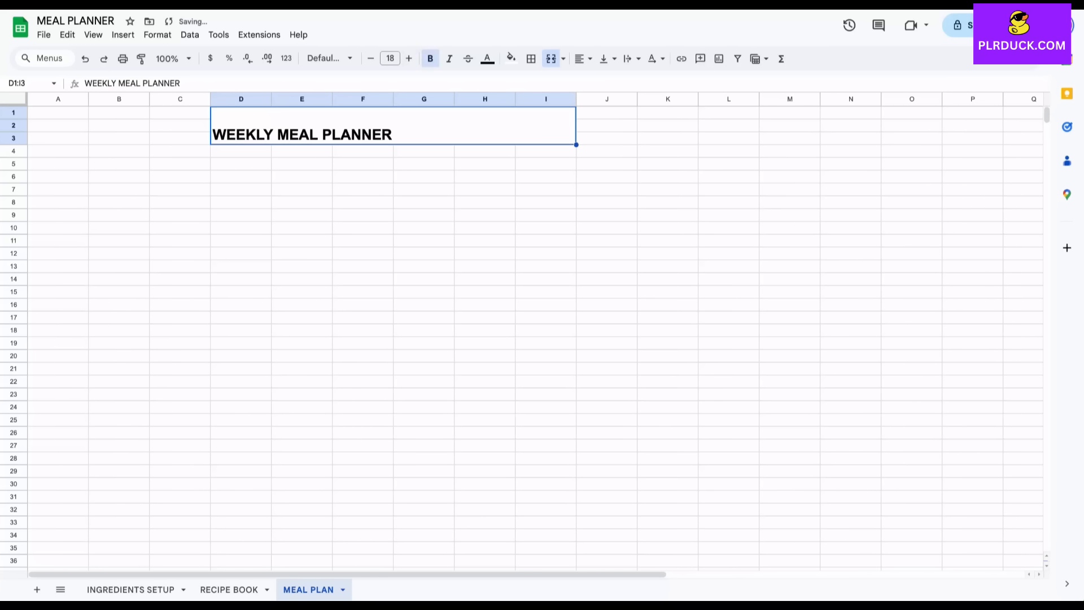
- Center the title horizontally and vertically in D1:I3 and fill the cell light yellow
{"action": "key", "text": "ctrl+shift+e"}
{"action": "left_click", "coordinate": [603, 58]}
{"action": "left_click", "coordinate": [625, 83]}
{"action": "left_click", "coordinate": [511, 59]}
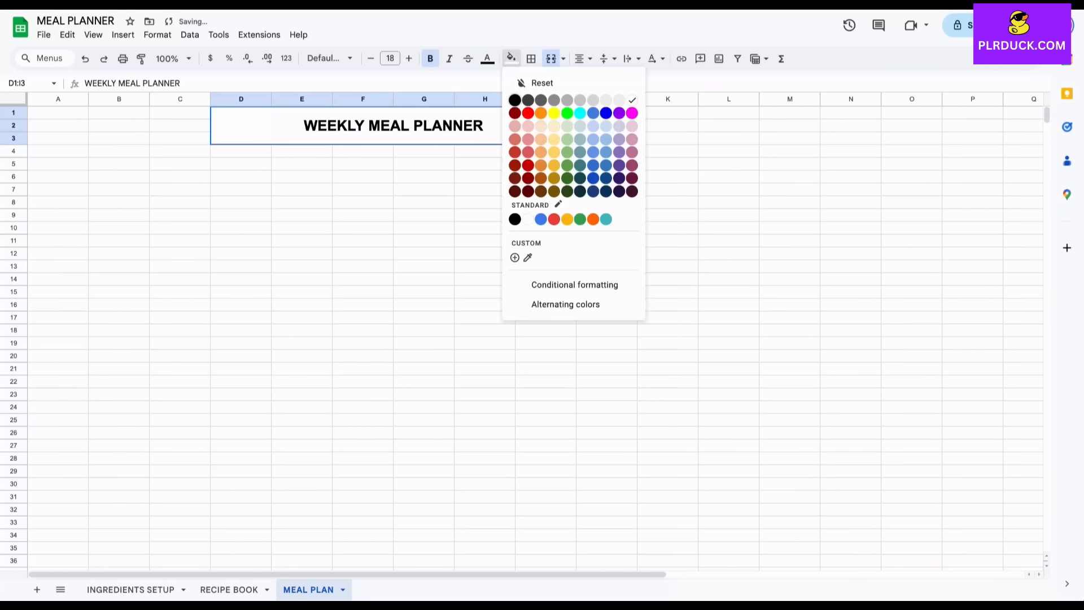
{"action": "left_click", "coordinate": [554, 125]}
- Enter the column headers MEAL, CAL and TOTAL in C16:E16
{"action": "left_click", "coordinate": [180, 304]}
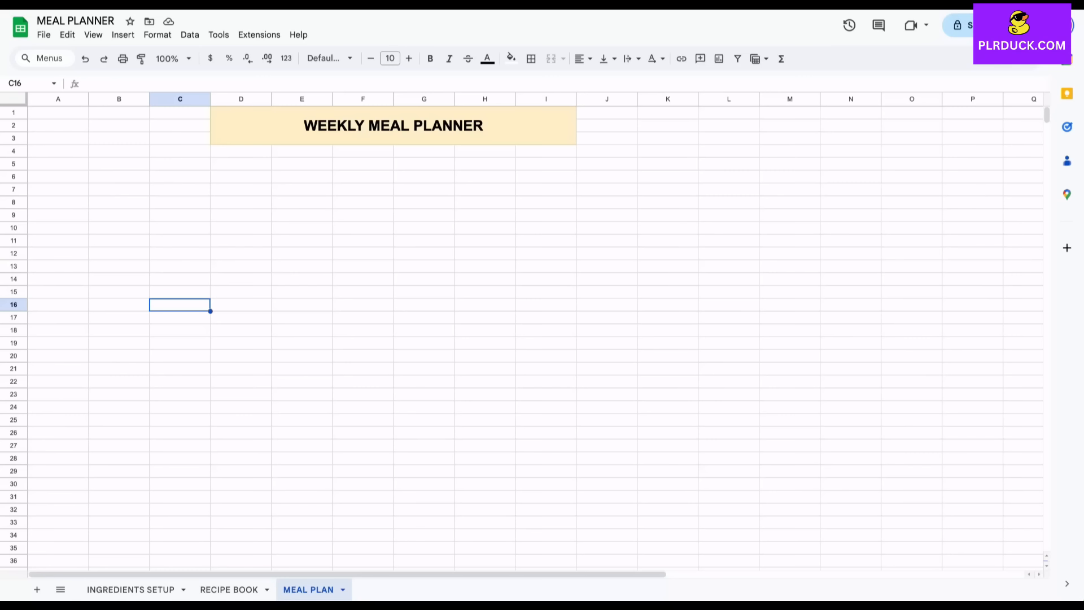
{"action": "type", "text": "MEAL"}
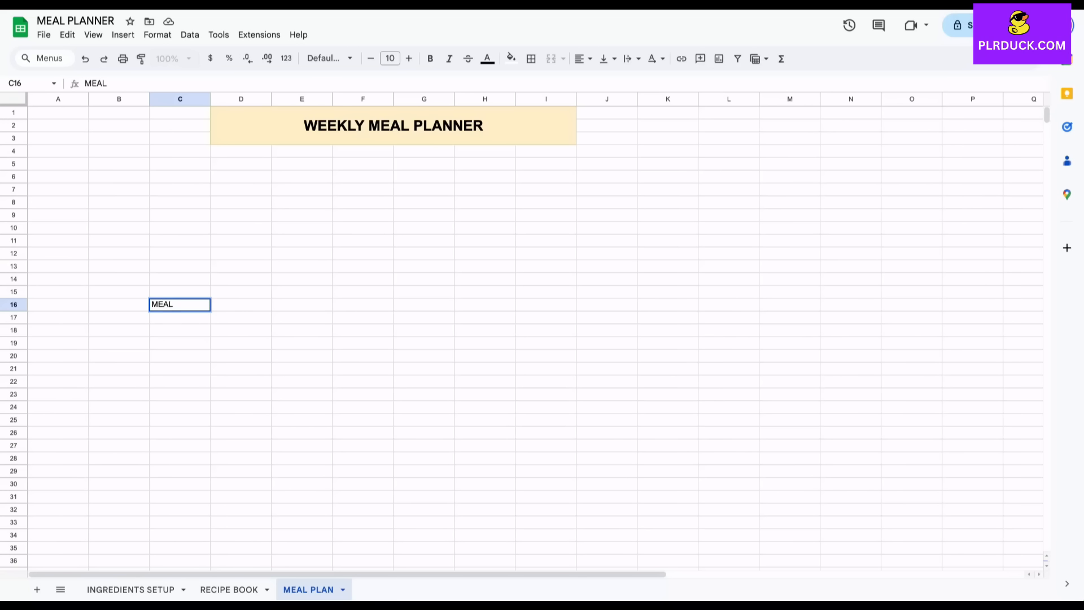
{"action": "key", "text": "Tab"}
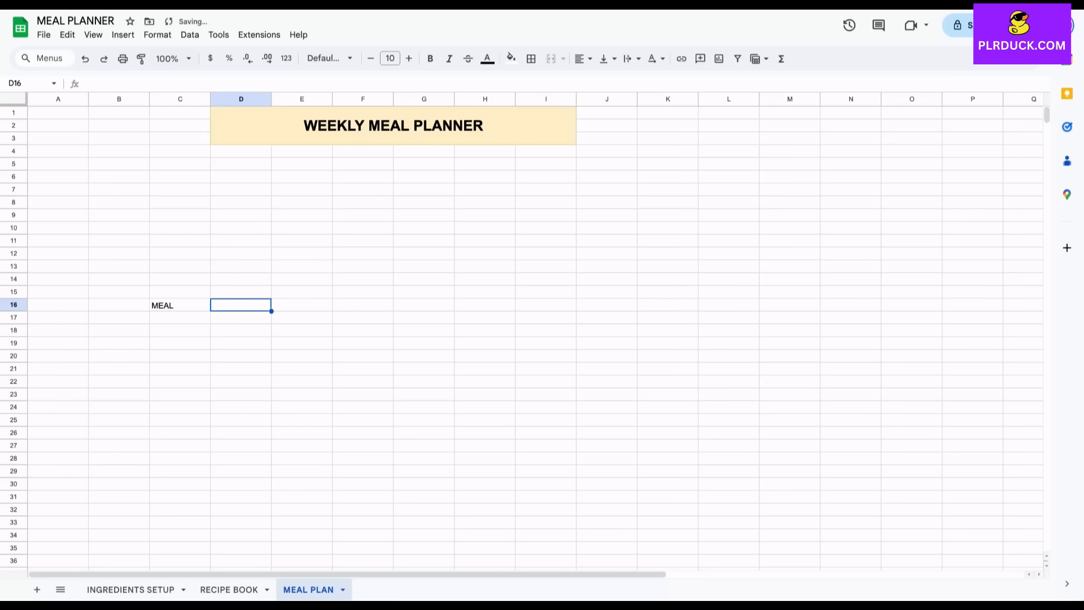
{"action": "type", "text": "CA;"}
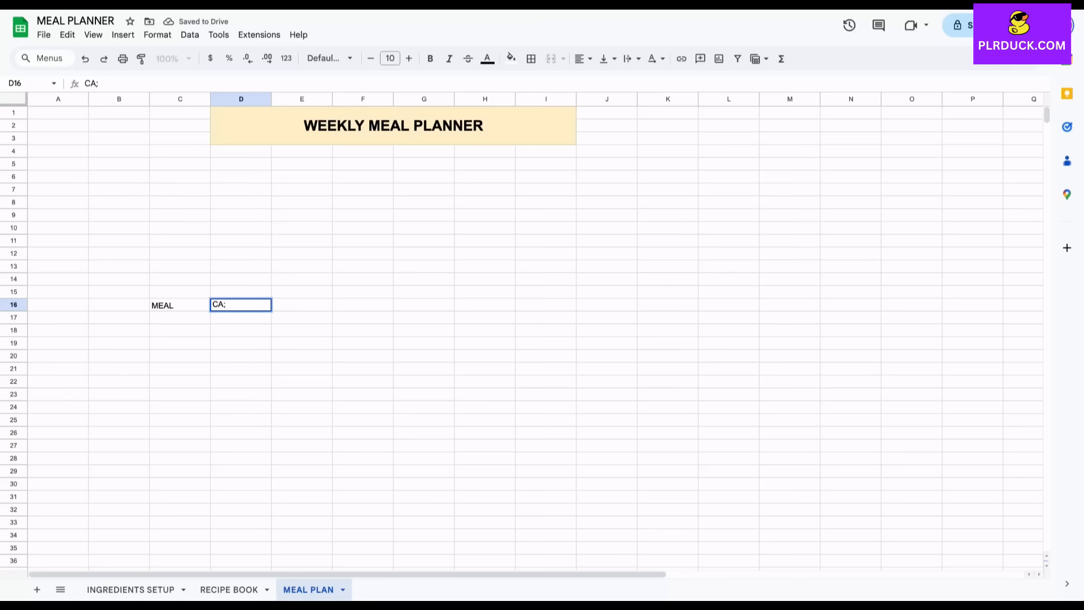
{"action": "key", "text": "BackSpace"}
{"action": "type", "text": "L"}
{"action": "key", "text": "Tab"}
{"action": "type", "text": "TOTAL"}
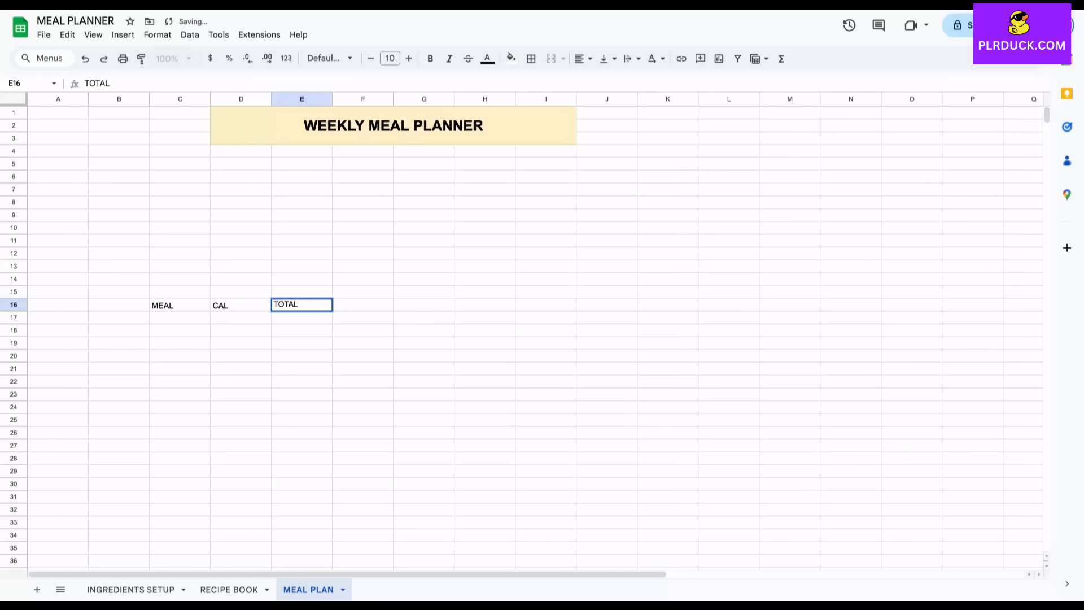
- Merge B17:B19 and label it BREAKFAST, and merge B20:B22 and label it LUNCH
{"action": "left_click_drag", "start_coordinate": [118, 317], "coordinate": [149, 345]}
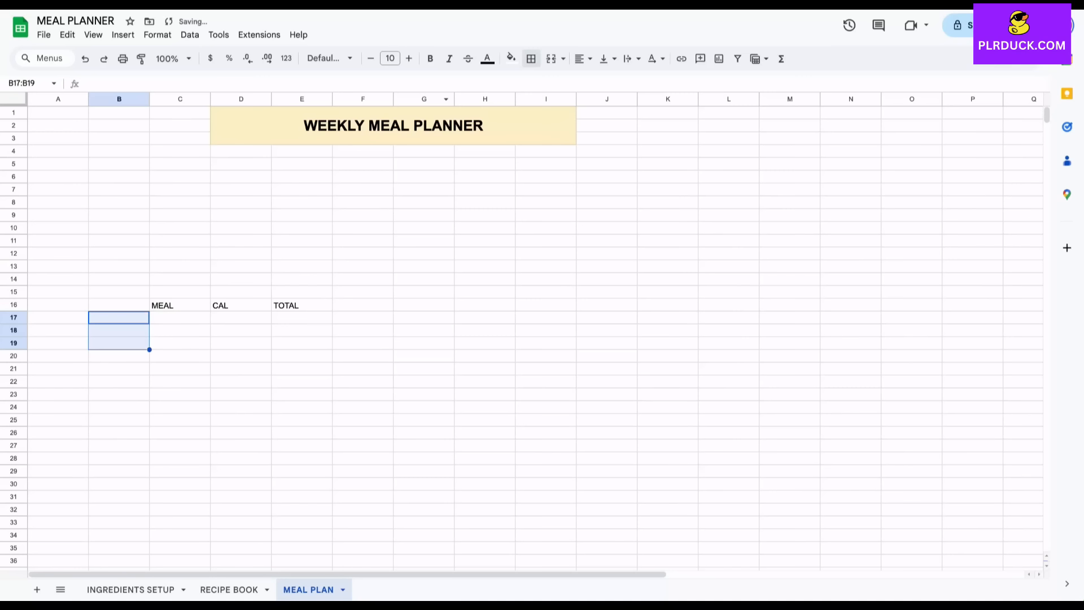
{"action": "left_click", "coordinate": [551, 58]}
{"action": "type", "text": "BREAKFAST"}
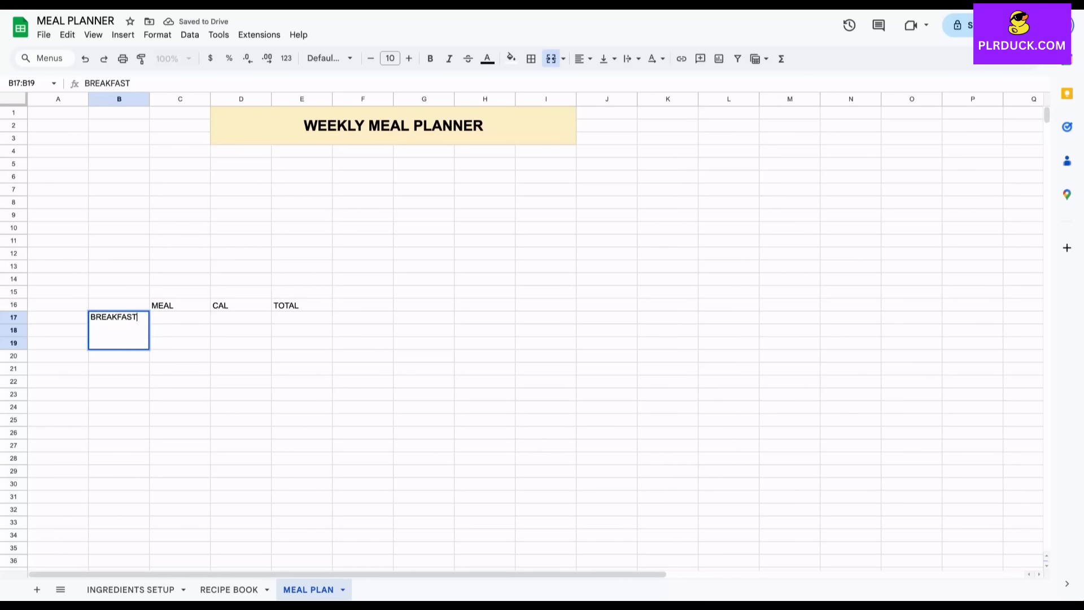
{"action": "key", "text": "Return"}
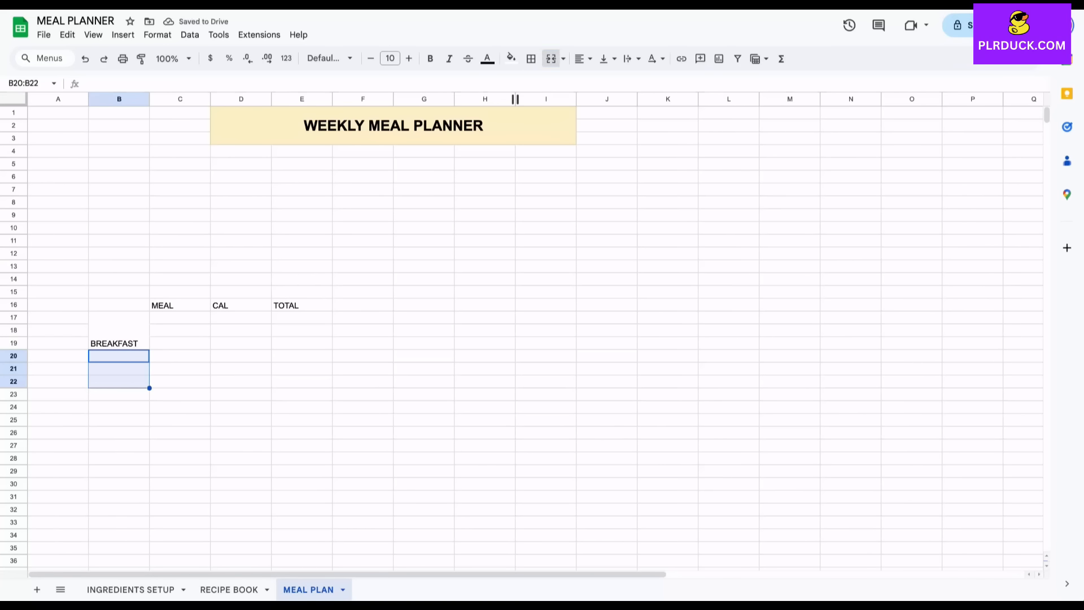
{"action": "left_click", "coordinate": [551, 58]}
{"action": "type", "text": "LUNCH"}
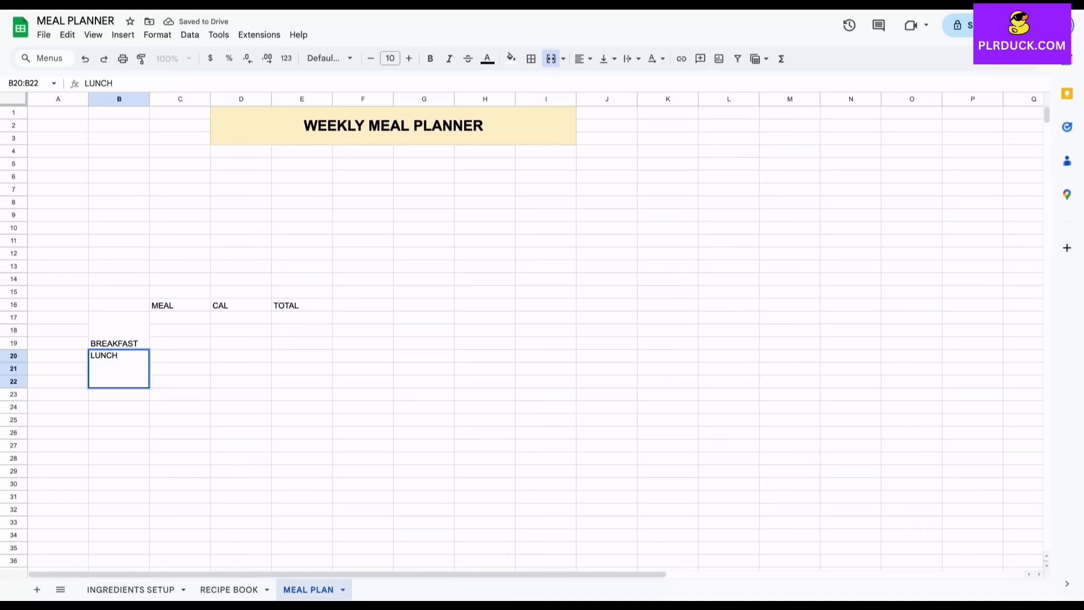
{"action": "key", "text": "Return"}
- Merge B23:B25 and label it SANCKS, and merge B26:B28 and label it DINNER
{"action": "key", "text": "Down"}
{"action": "left_click_drag", "start_coordinate": [119, 394], "coordinate": [119, 420]}
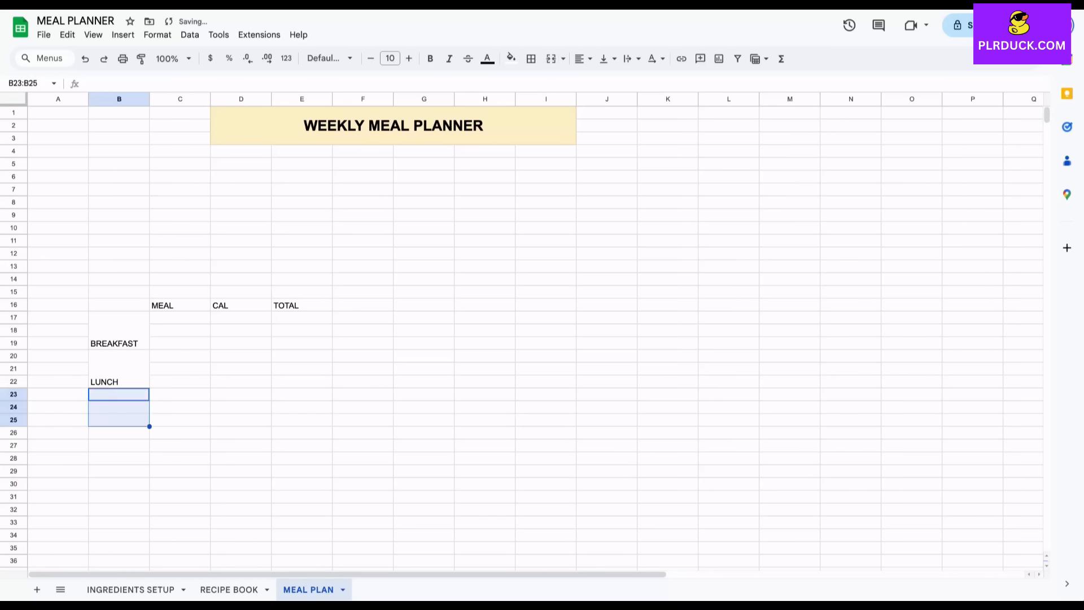
{"action": "left_click", "coordinate": [551, 59]}
{"action": "type", "text": "S"}
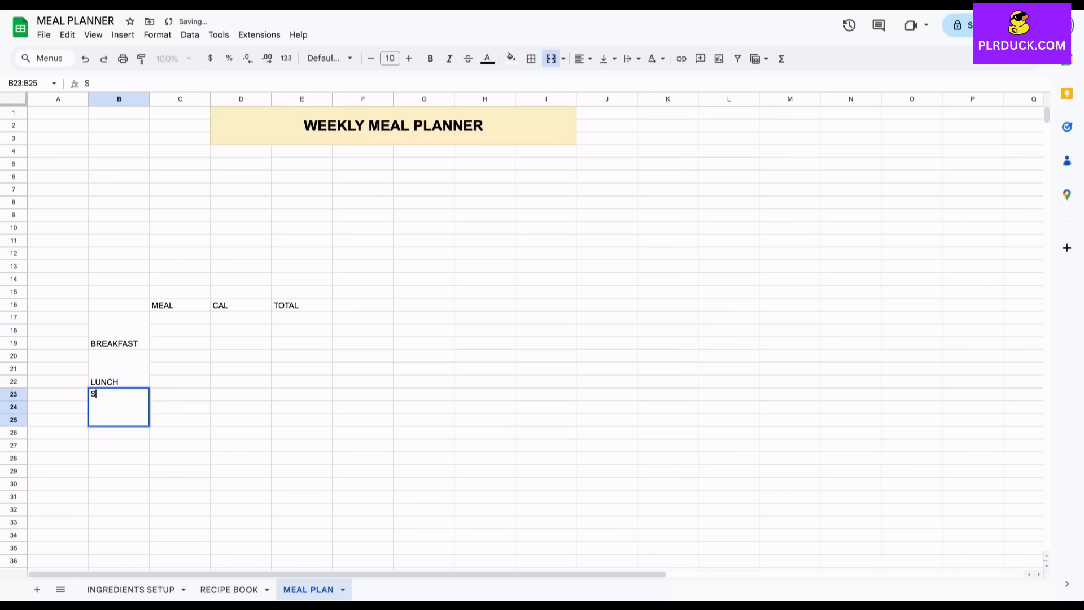
{"action": "type", "text": "ANCKS"}
{"action": "left_click_drag", "start_coordinate": [118, 433], "coordinate": [118, 458]}
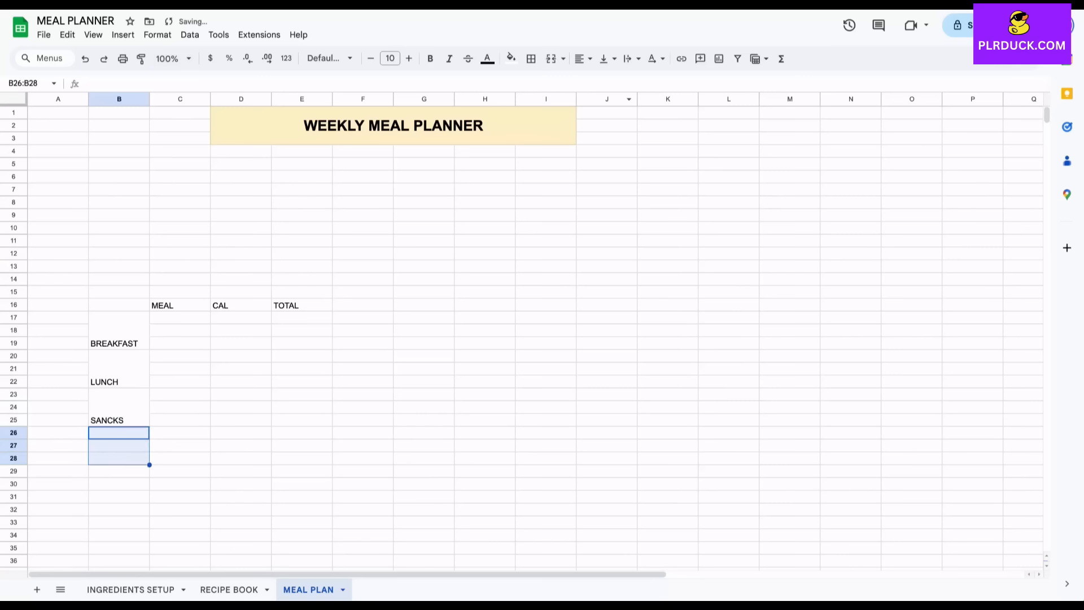
{"action": "left_click", "coordinate": [551, 59]}
{"action": "type", "text": "DINNER"}
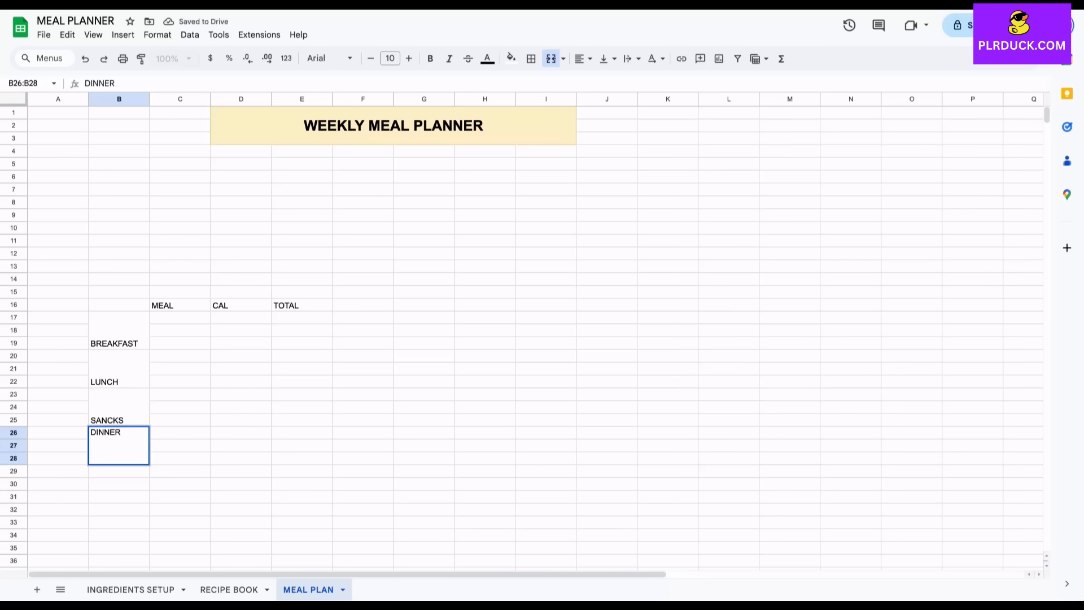
{"action": "left_click", "coordinate": [180, 445]}
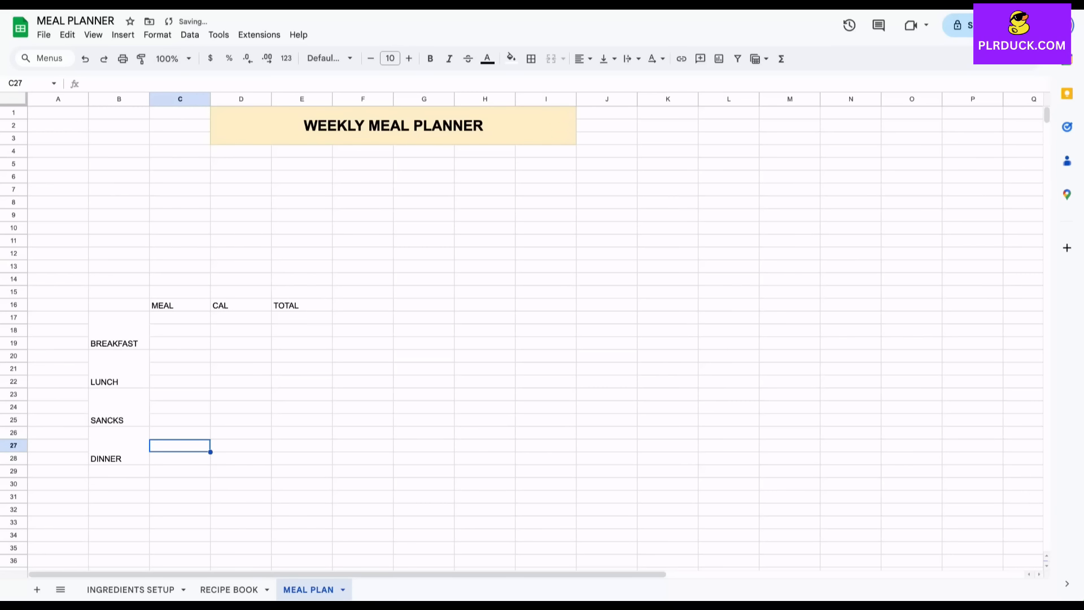
- Merge the cells under TOTAL beside the meal labels, from E17:E19 down to E28
{"action": "left_click_drag", "start_coordinate": [301, 317], "coordinate": [301, 343]}
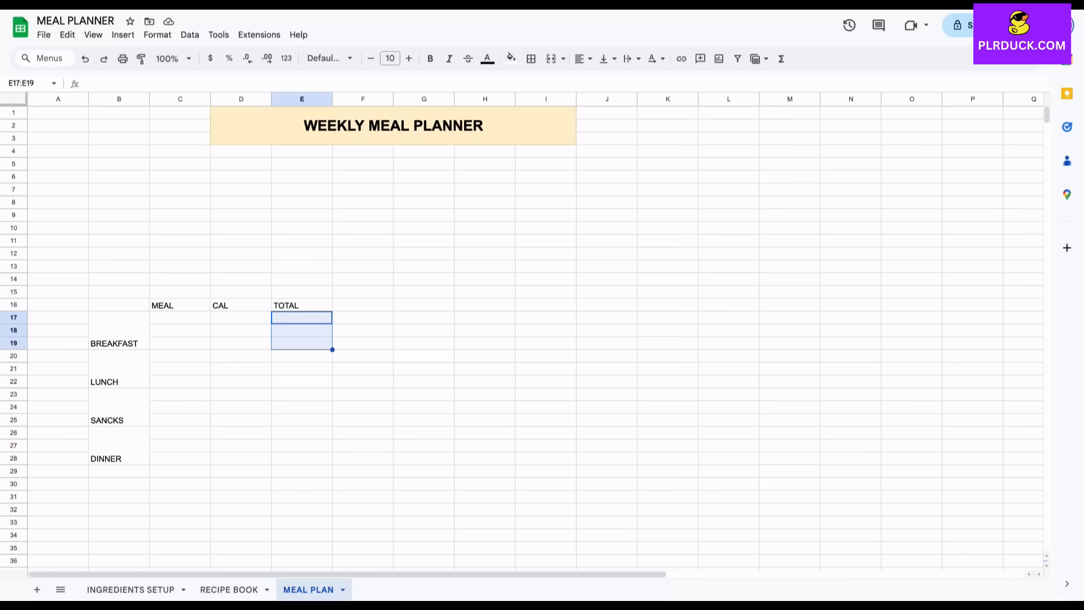
{"action": "left_click", "coordinate": [550, 59]}
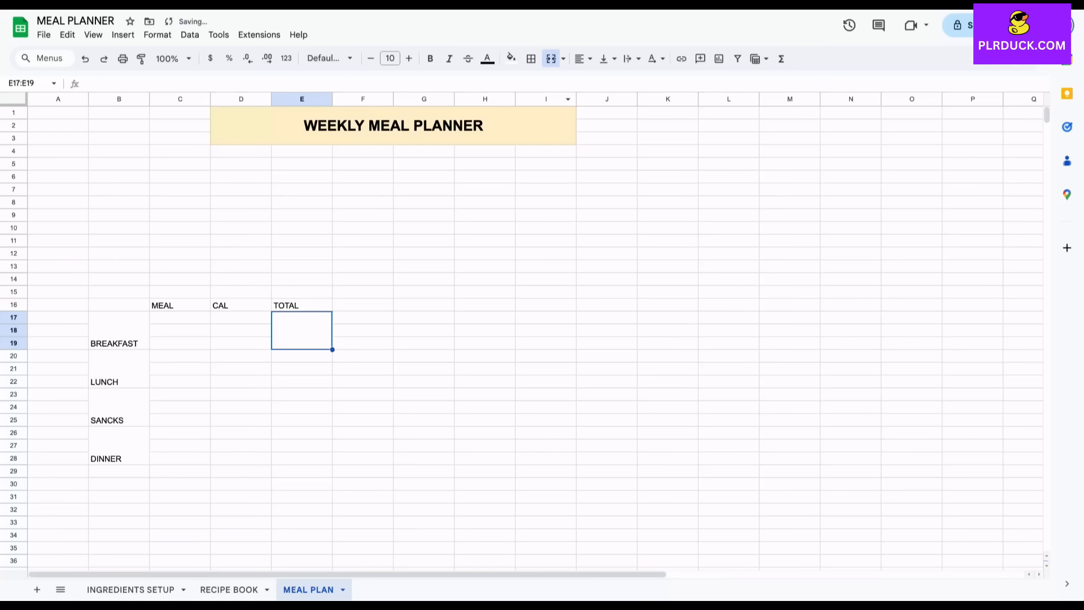
{"action": "left_click_drag", "start_coordinate": [301, 355], "coordinate": [302, 458]}
{"action": "left_click", "coordinate": [550, 59]}
{"action": "left_click", "coordinate": [550, 59]}
{"action": "left_click", "coordinate": [551, 59]}
- Merge C15:E15 above the column headers and enter SUNDAY in it
{"action": "left_click", "coordinate": [179, 393]}
{"action": "left_click", "coordinate": [179, 292]}
{"action": "left_click_drag", "start_coordinate": [180, 292], "coordinate": [301, 291]}
{"action": "left_click", "coordinate": [551, 59]}
{"action": "type", "text": "SUNDAY"}
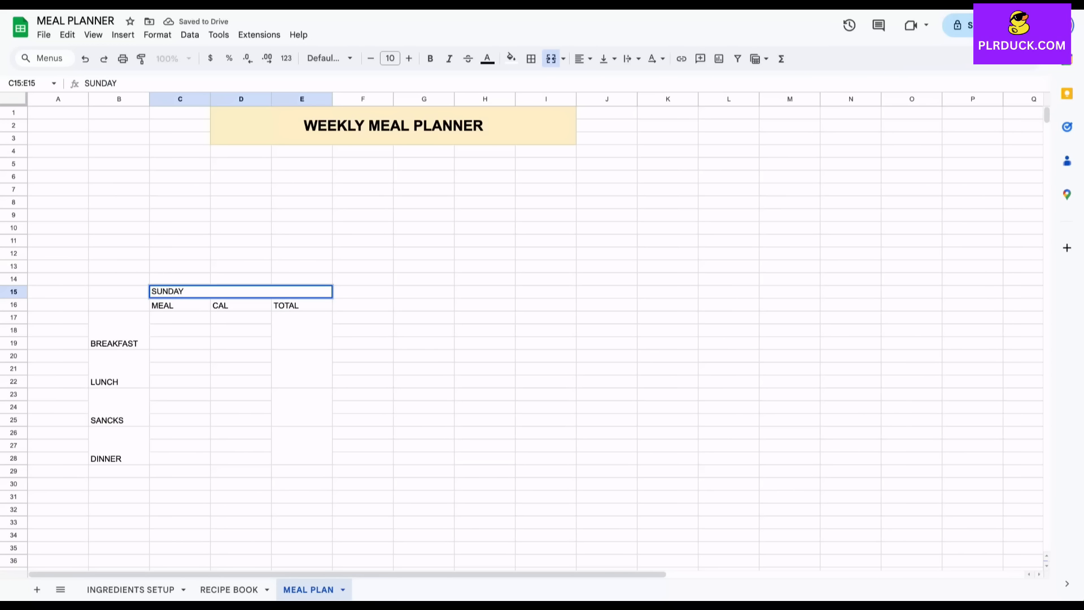
{"action": "left_click", "coordinate": [179, 382]}
{"action": "left_click", "coordinate": [240, 292]}
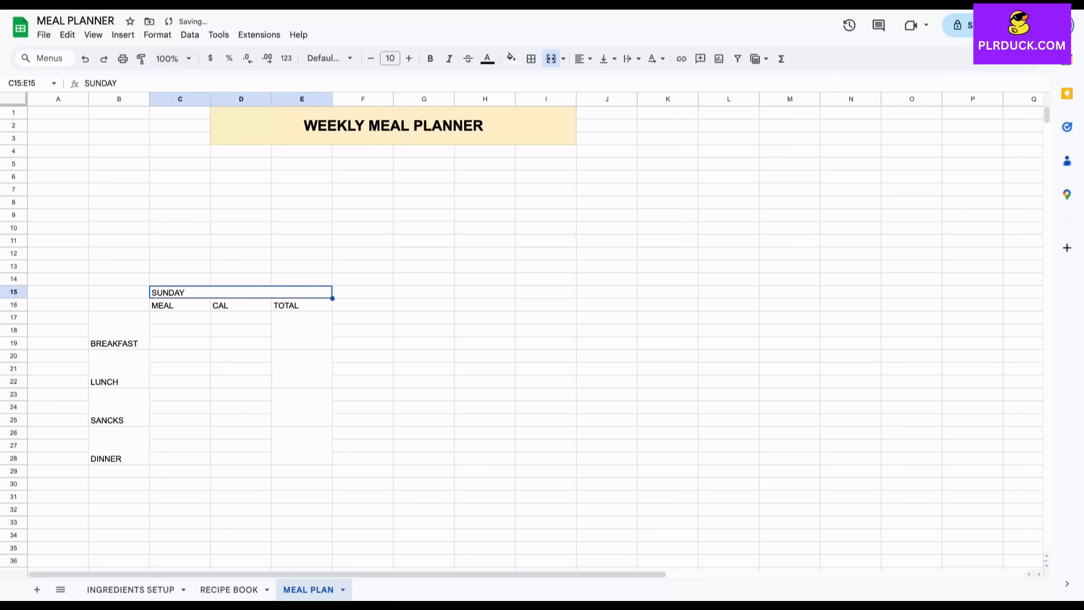
- Add a dropdown to C17 that takes its options from the meal names in 'RECIPE BOOK'!C10:C51
{"action": "left_click", "coordinate": [179, 317]}
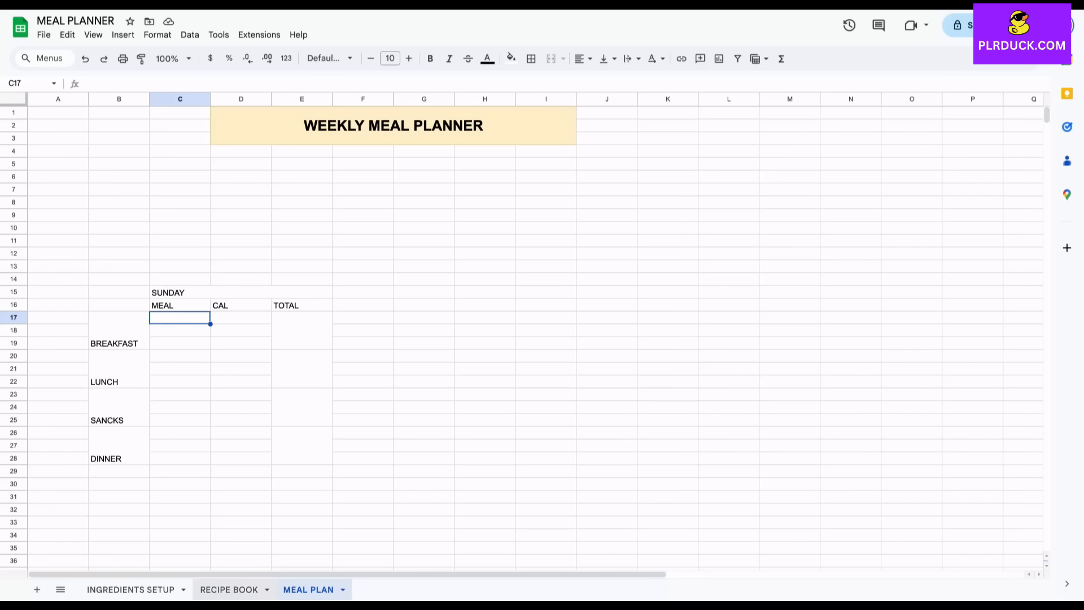
{"action": "left_click", "coordinate": [234, 589]}
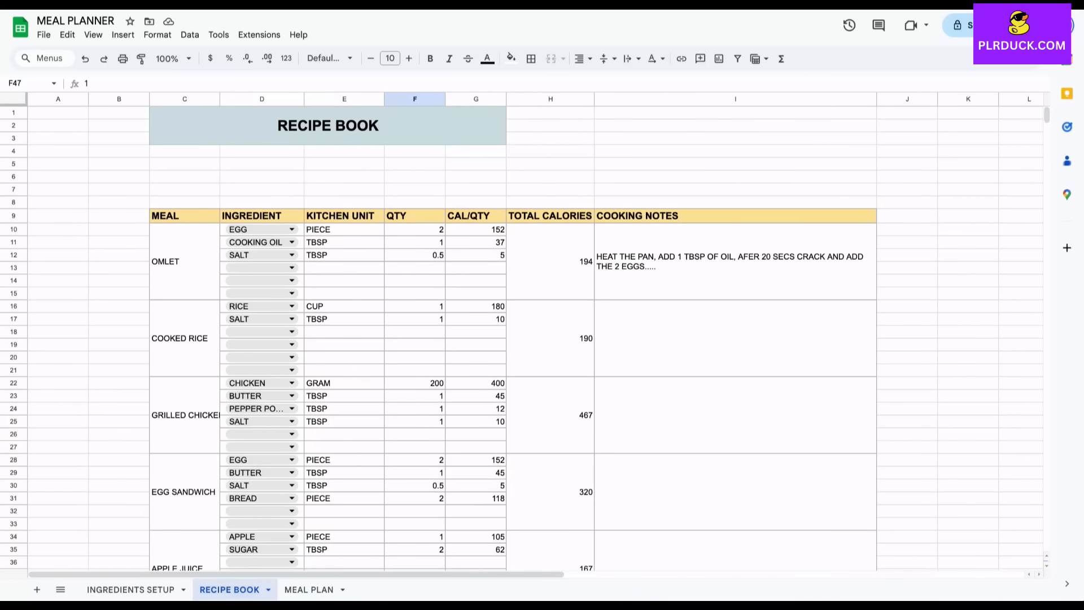
{"action": "left_click", "coordinate": [308, 590]}
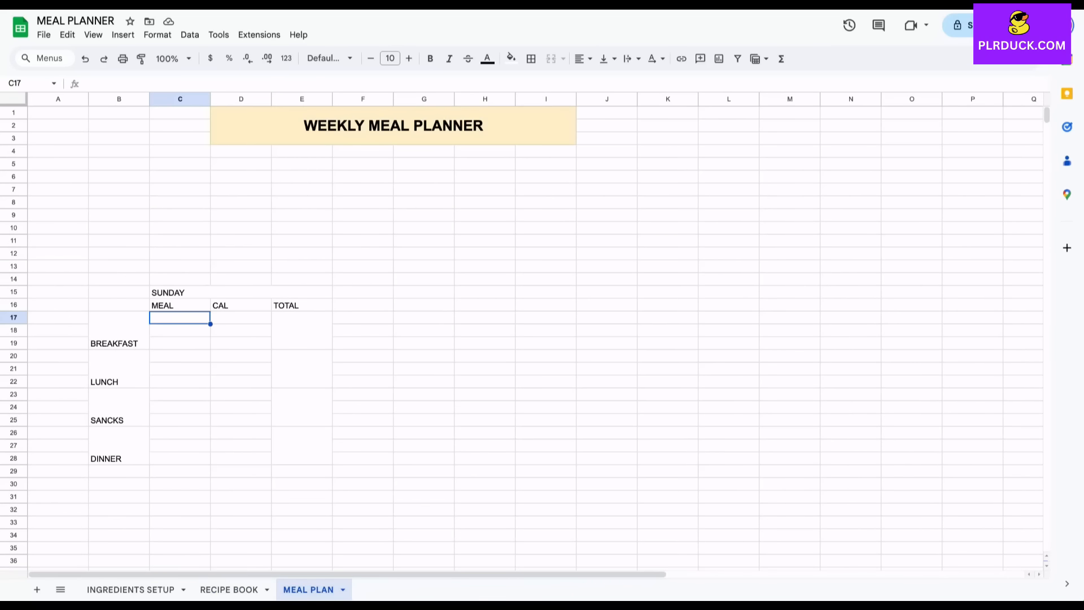
{"action": "left_click", "coordinate": [123, 34]}
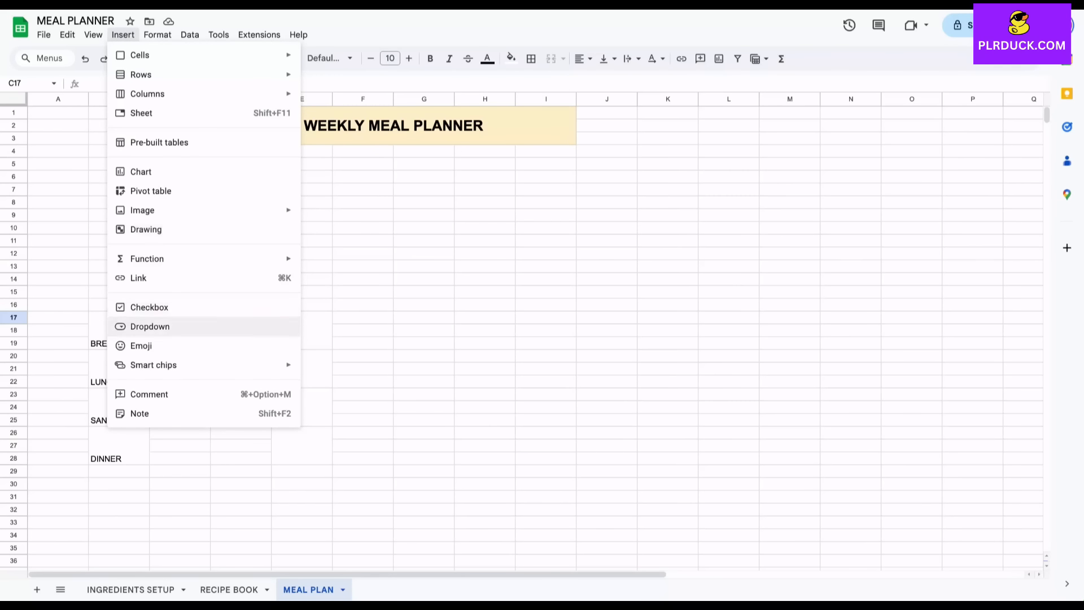
{"action": "left_click", "coordinate": [198, 328]}
{"action": "left_click", "coordinate": [943, 168]}
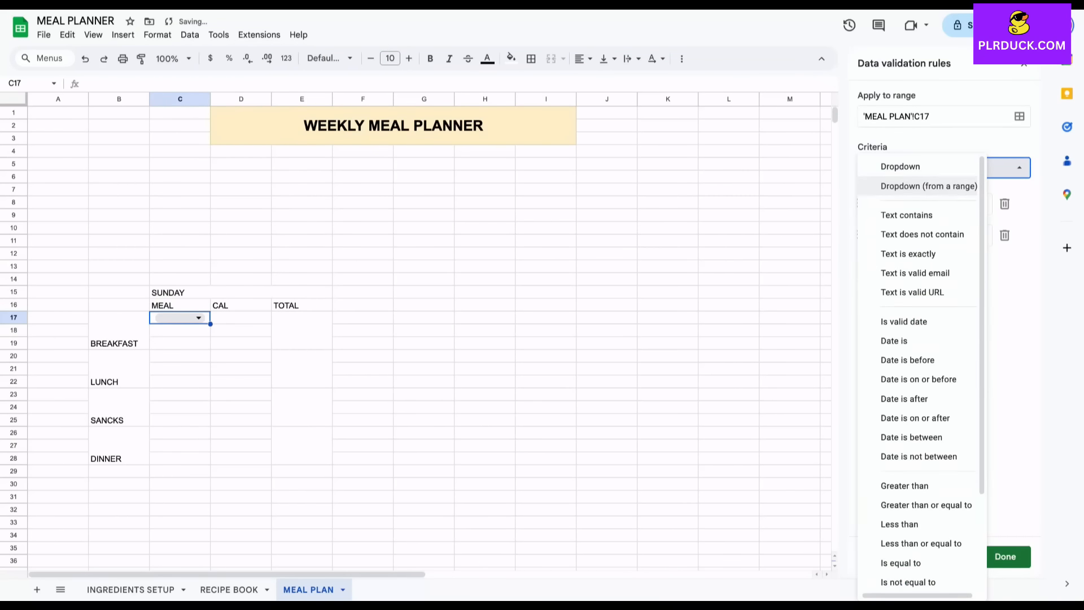
{"action": "left_click", "coordinate": [922, 185]}
{"action": "left_click", "coordinate": [1019, 204]}
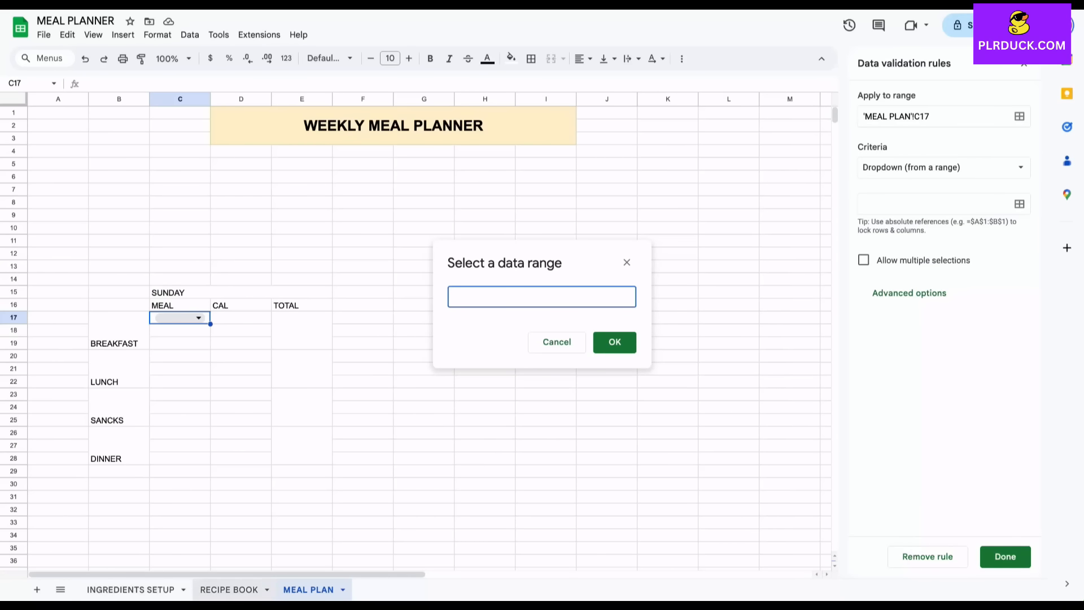
{"action": "left_click", "coordinate": [229, 590]}
{"action": "left_click_drag", "start_coordinate": [185, 261], "coordinate": [185, 435]}
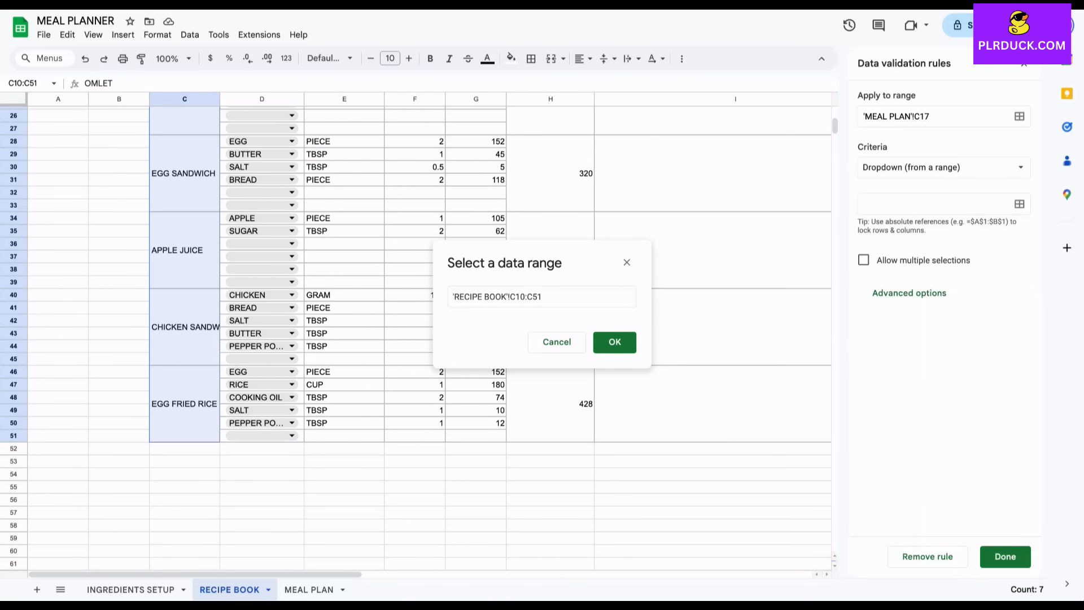
{"action": "left_click", "coordinate": [615, 342]}
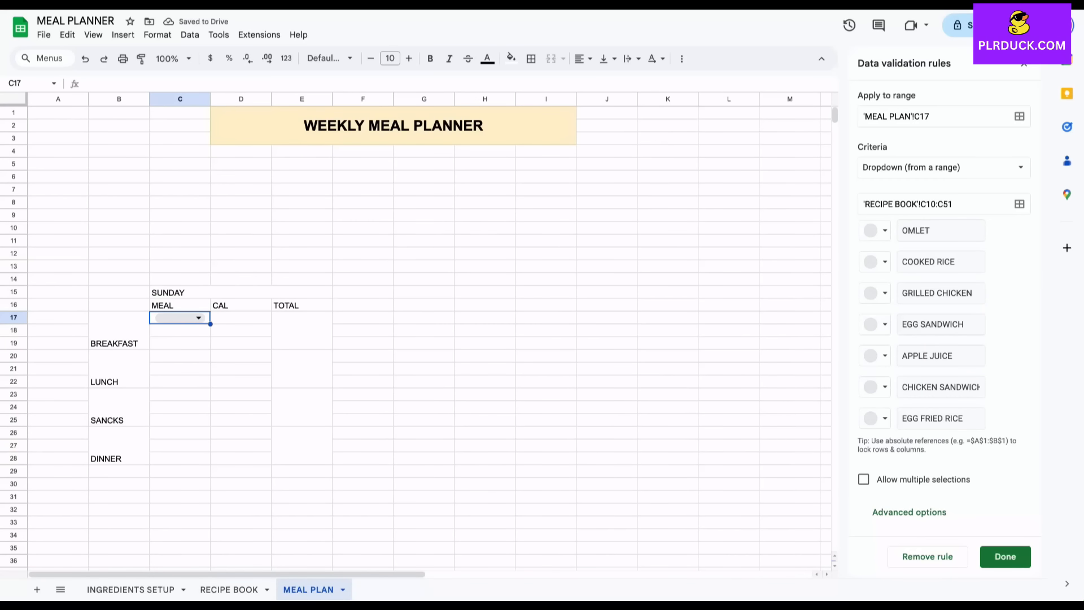
- Fill the meal dropdown from C17 down to C28 and check its list of options
{"action": "left_click_drag", "start_coordinate": [210, 323], "coordinate": [210, 465]}
{"action": "left_click", "coordinate": [198, 318]}
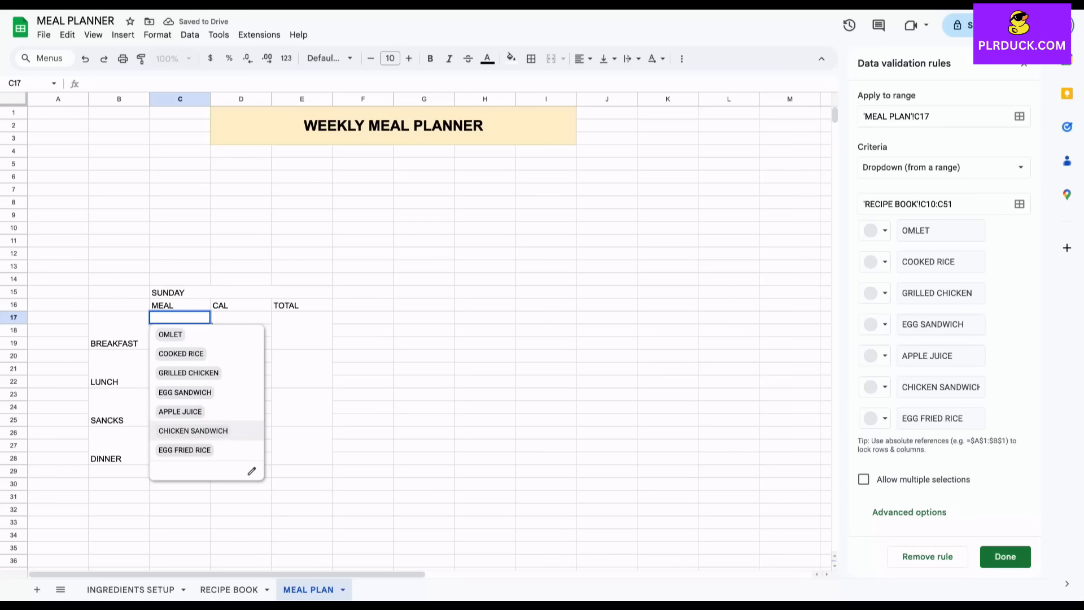
{"action": "left_click", "coordinate": [423, 433]}
- Review the TOTAL CALORIES cells of the first three meals in the RECIPE BOOK sheet, starting from D17 of MEAL PLAN
{"action": "left_click", "coordinate": [241, 317]}
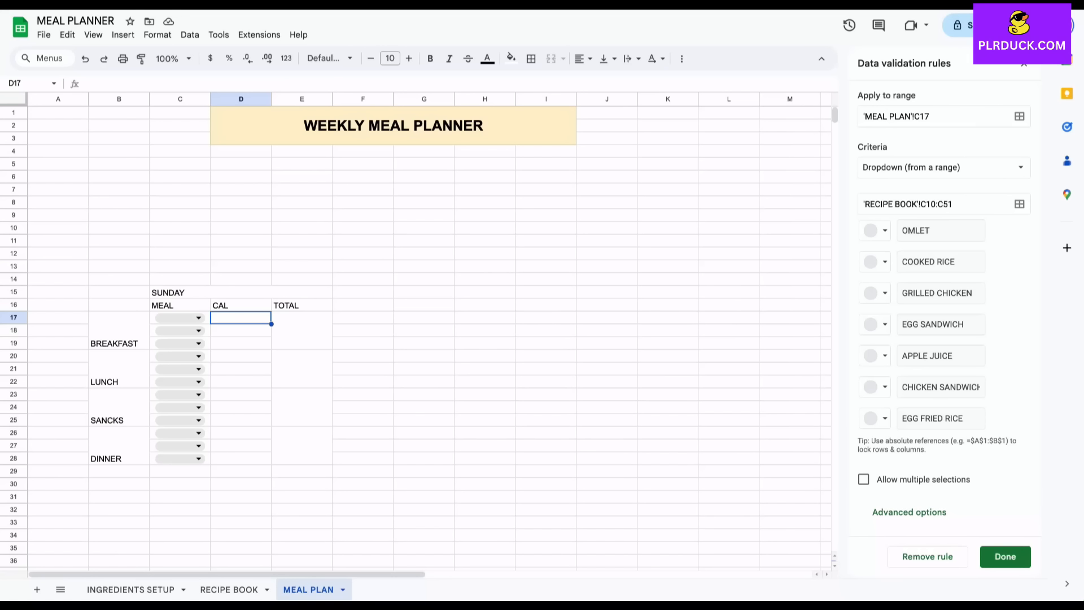
{"action": "left_click", "coordinate": [229, 590]}
{"action": "scroll", "coordinate": [429, 339], "scroll_direction": "up", "scroll_amount": 5}
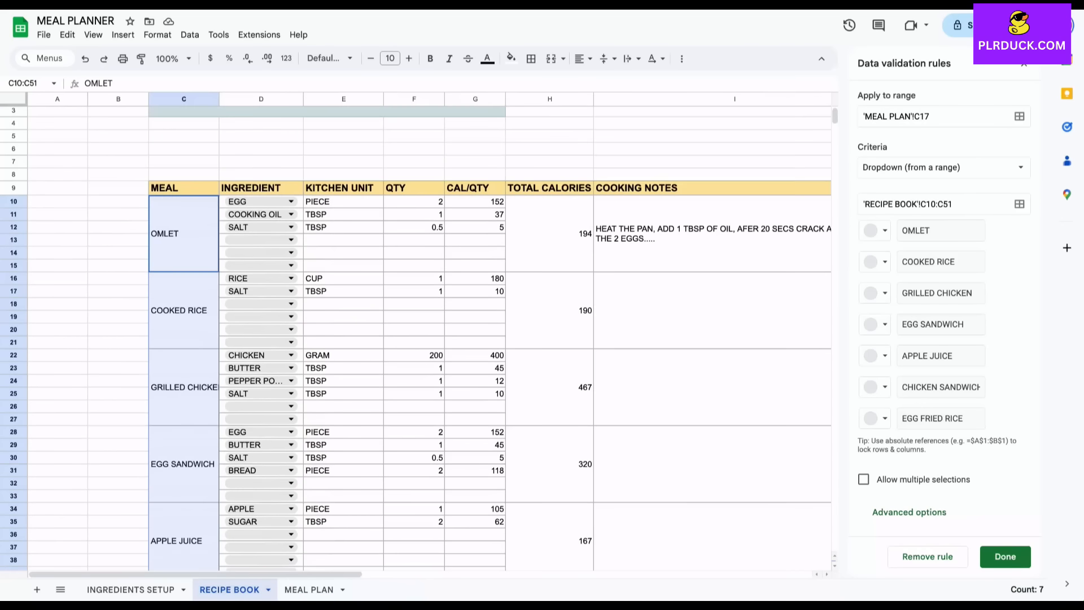
{"action": "left_click", "coordinate": [549, 234]}
{"action": "left_click", "coordinate": [549, 310]}
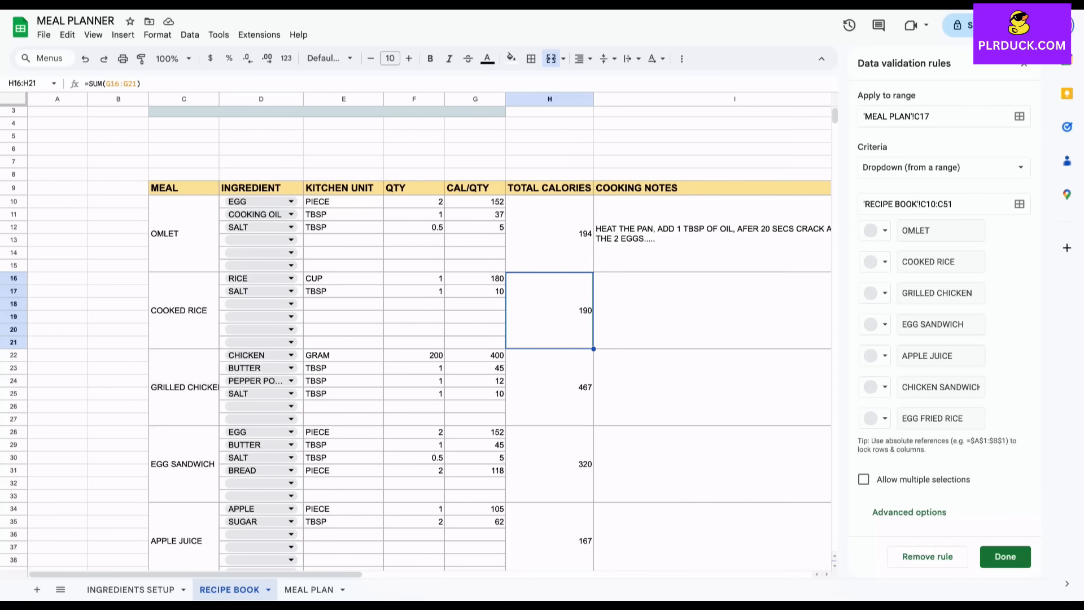
{"action": "left_click", "coordinate": [549, 388]}
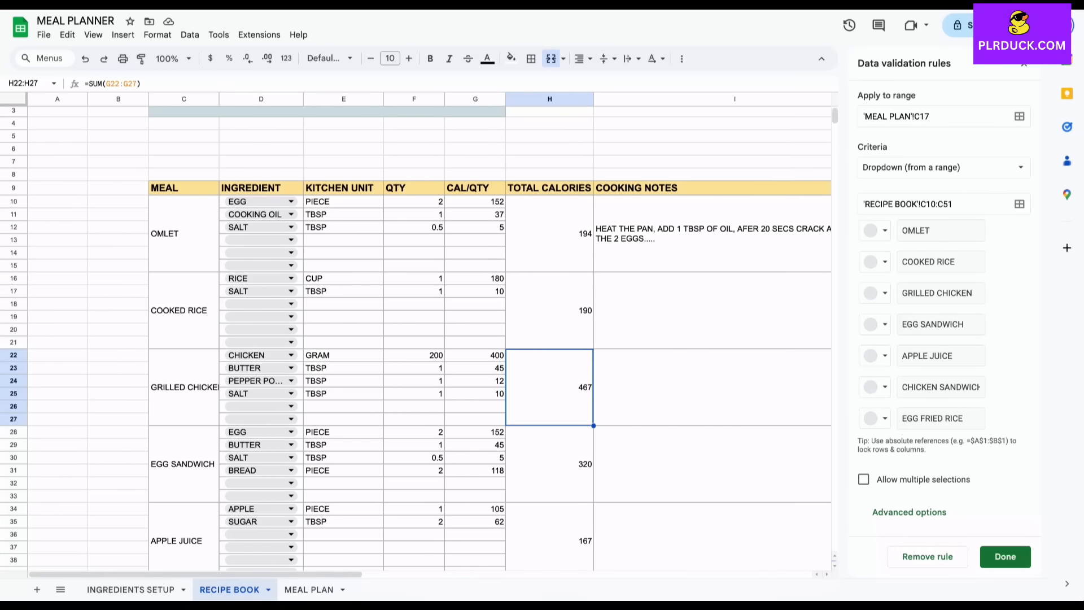
{"action": "left_click", "coordinate": [309, 590]}
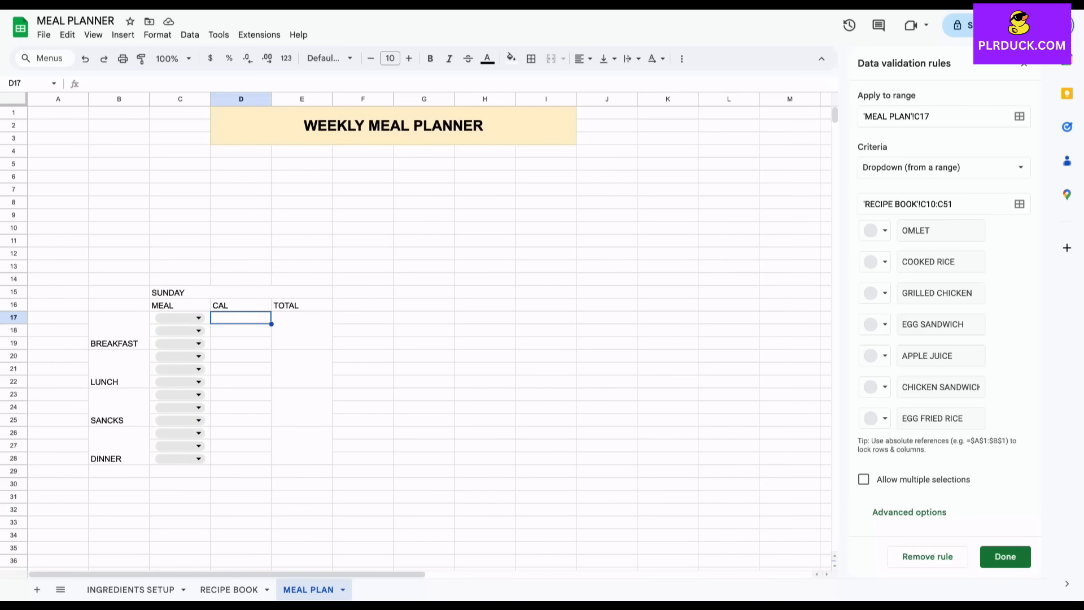
- Enter =IFERROR(VLOOKUP(C17,'RECIPE BOOK'!C10:H51,6,FALSE),"") in D17 of the MEAL PLAN sheet
{"action": "type", "text": "=IFE"}
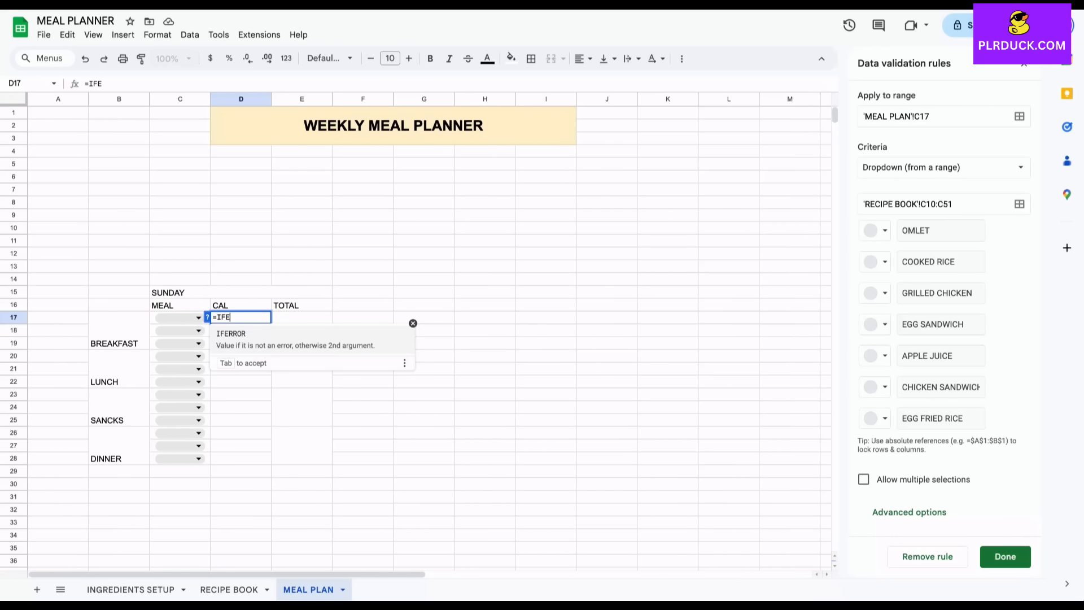
{"action": "type", "text": "RROR("}
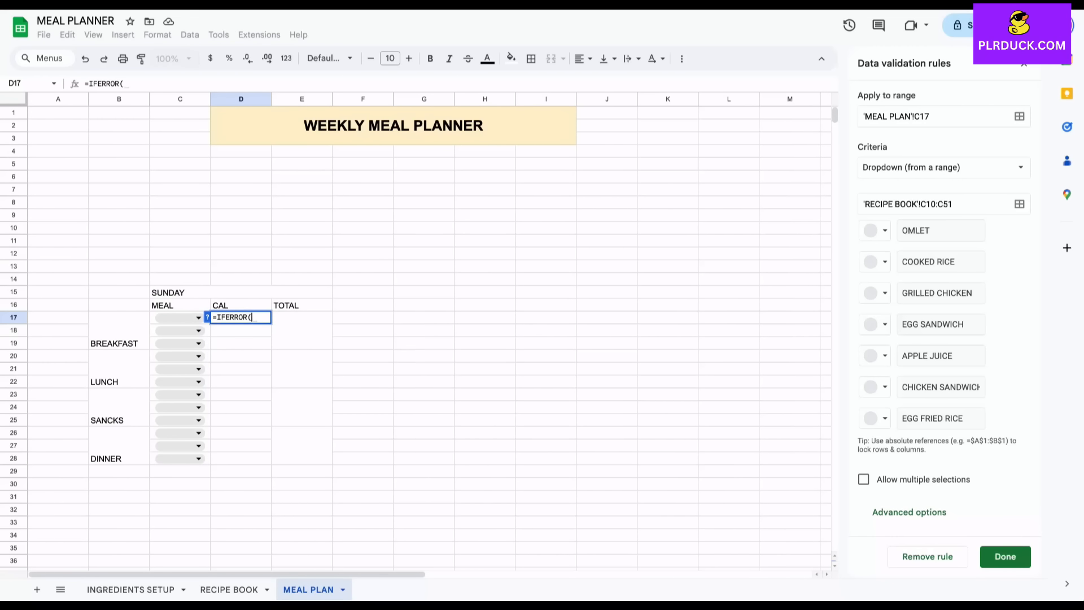
{"action": "type", "text": "VLOOKU"}
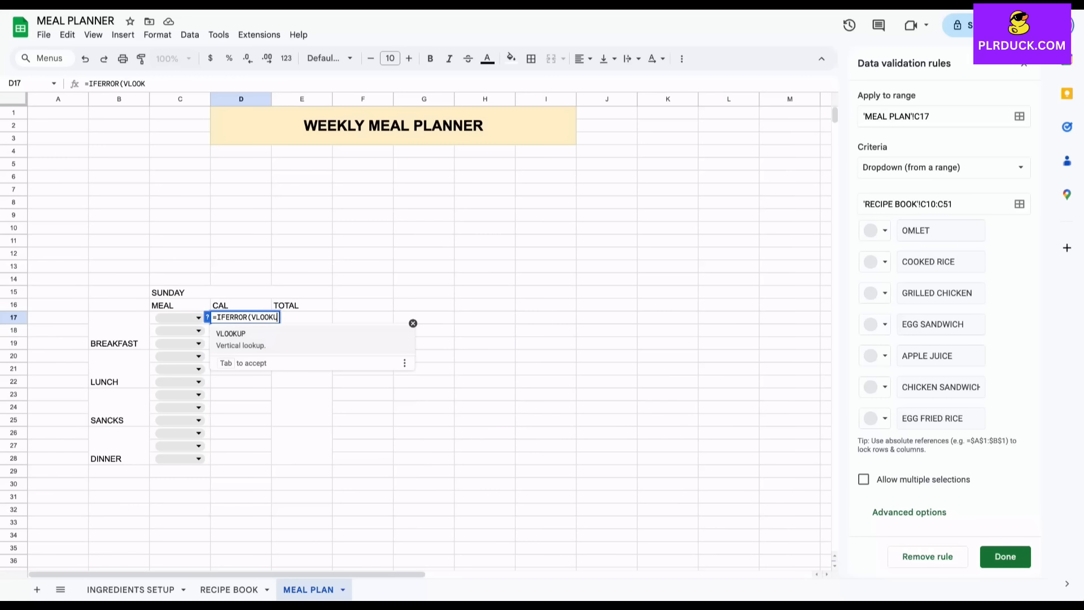
{"action": "type", "text": "P("}
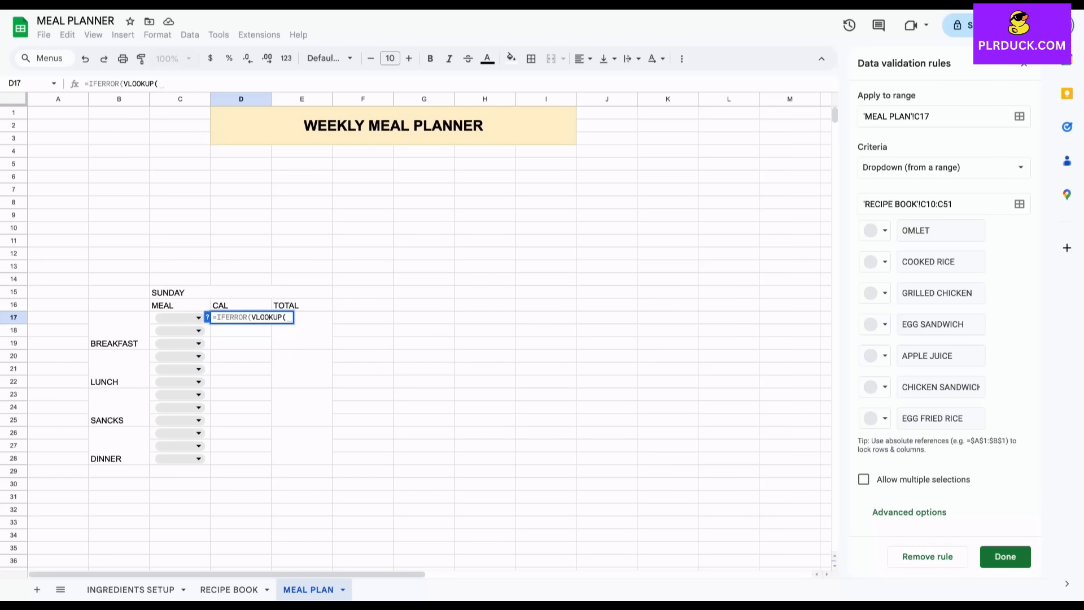
{"action": "left_click", "coordinate": [176, 318]}
{"action": "type", "text": ","}
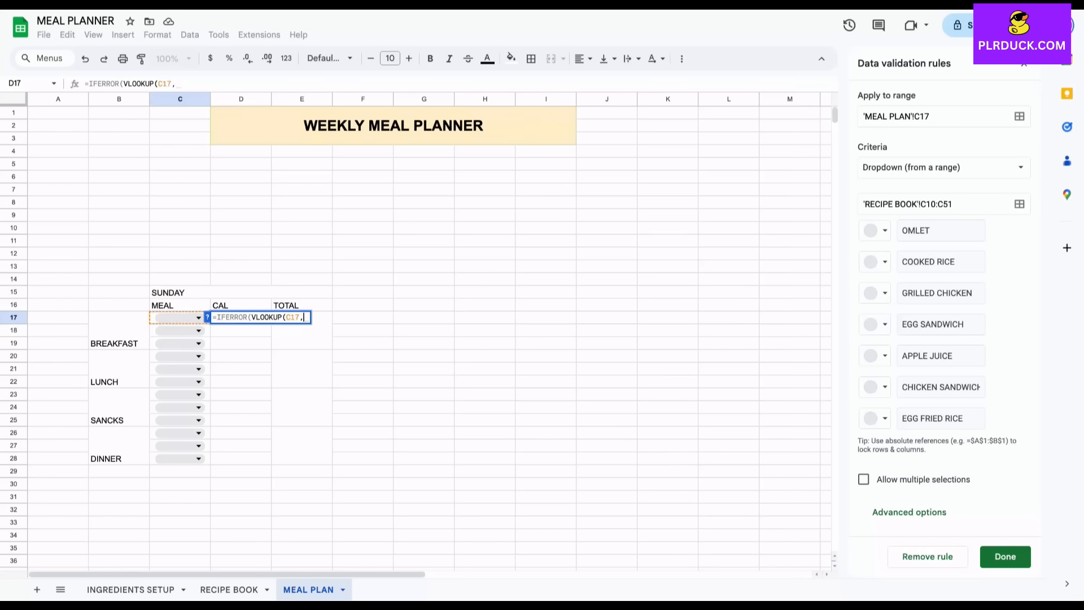
{"action": "left_click", "coordinate": [228, 589]}
{"action": "left_click_drag", "start_coordinate": [184, 233], "coordinate": [549, 410]}
{"action": "scroll", "coordinate": [415, 337], "scroll_direction": "up", "scroll_amount": 8}
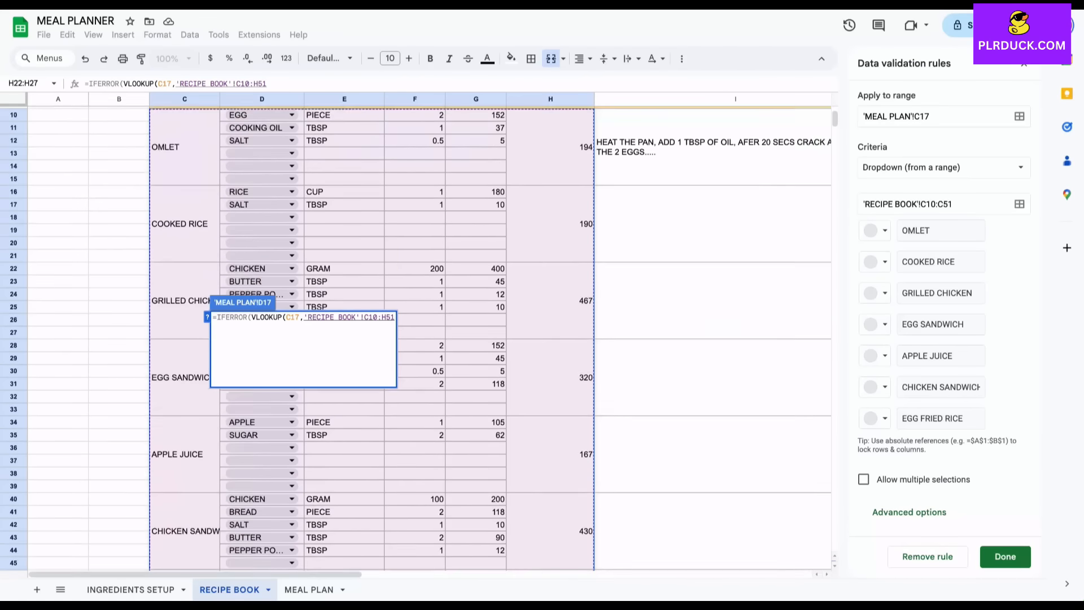
{"action": "type", "text": ",6,FALSE),\""}
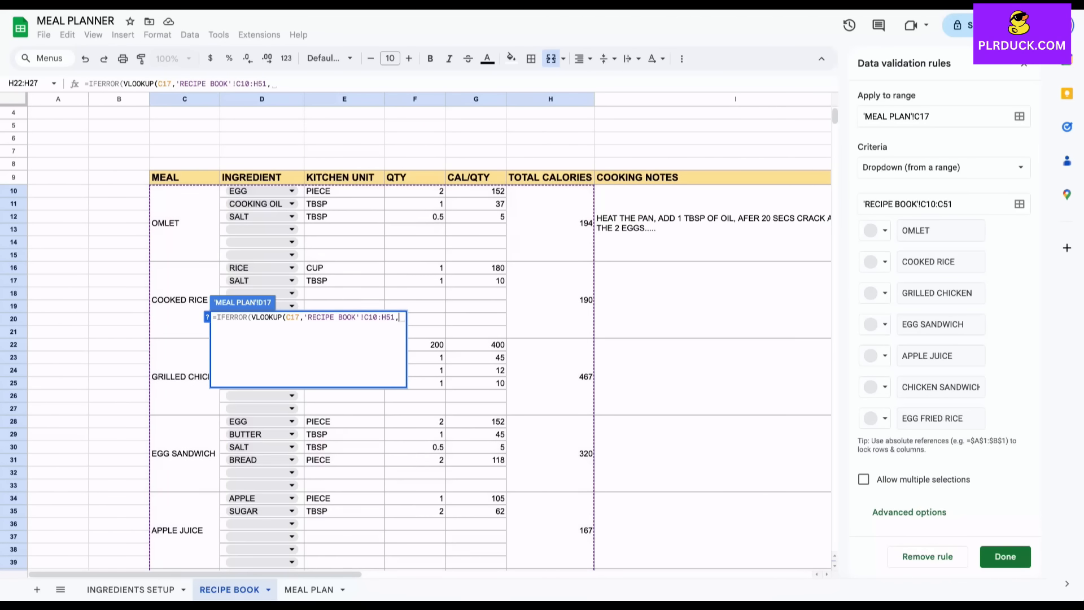
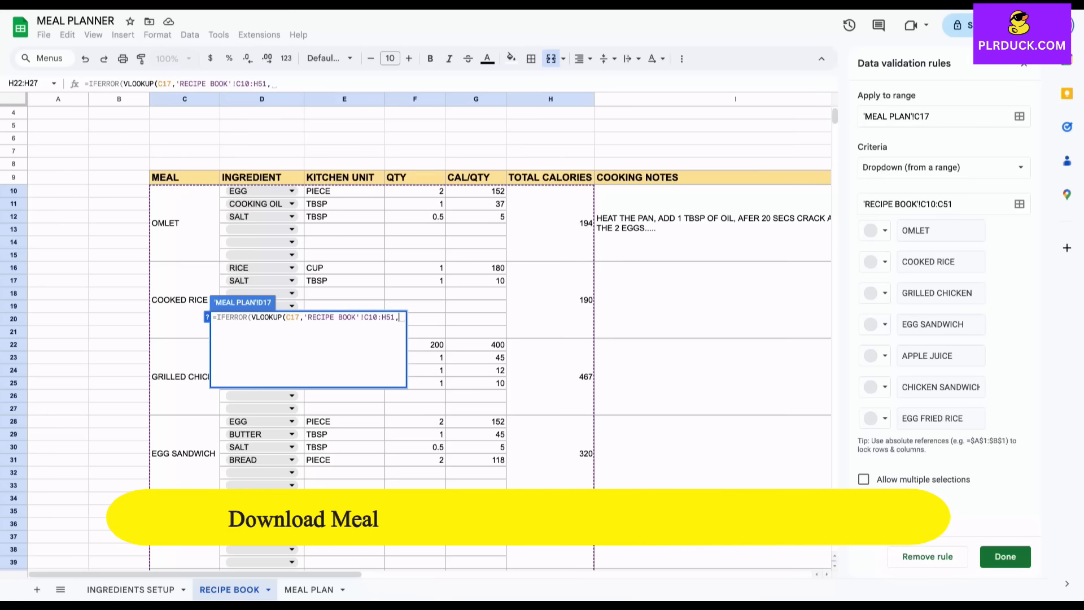
{"action": "type", "text": "6,FALSE"}
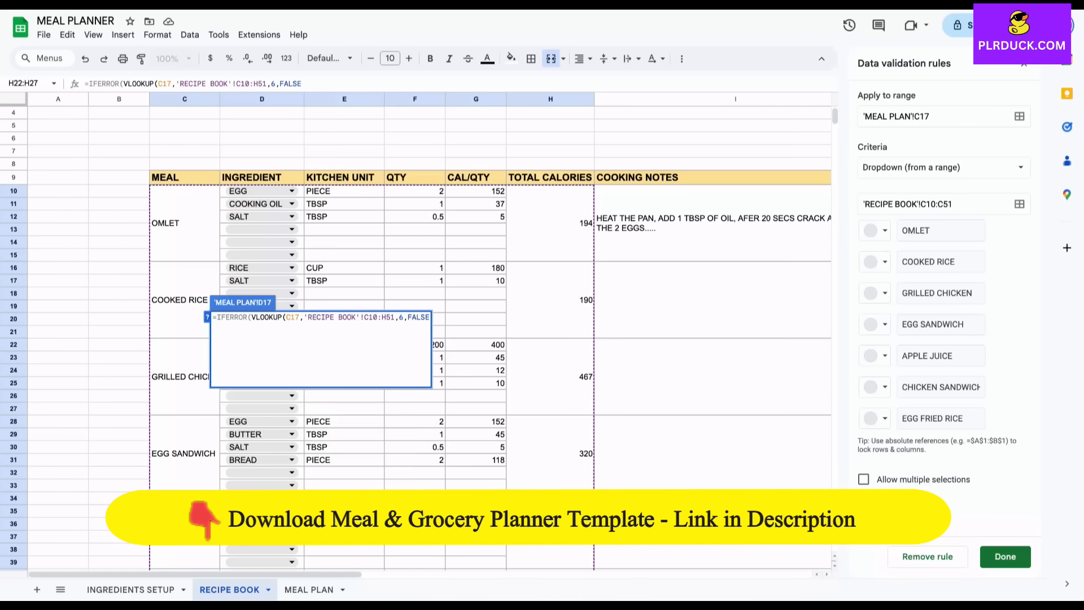
{"action": "type", "text": "),"}
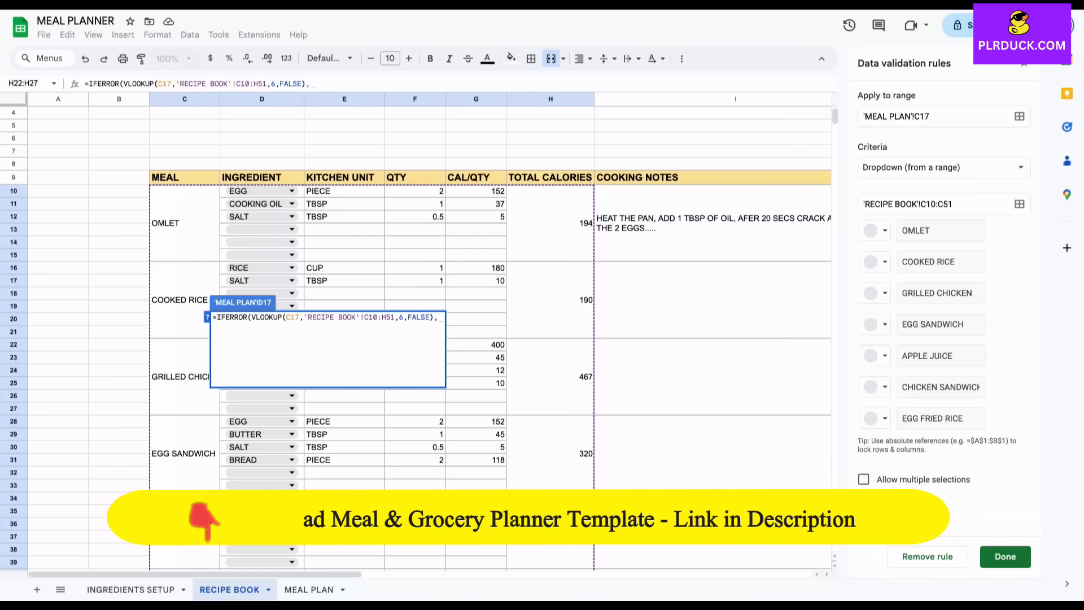
{"action": "type", "text": "\"\")"}
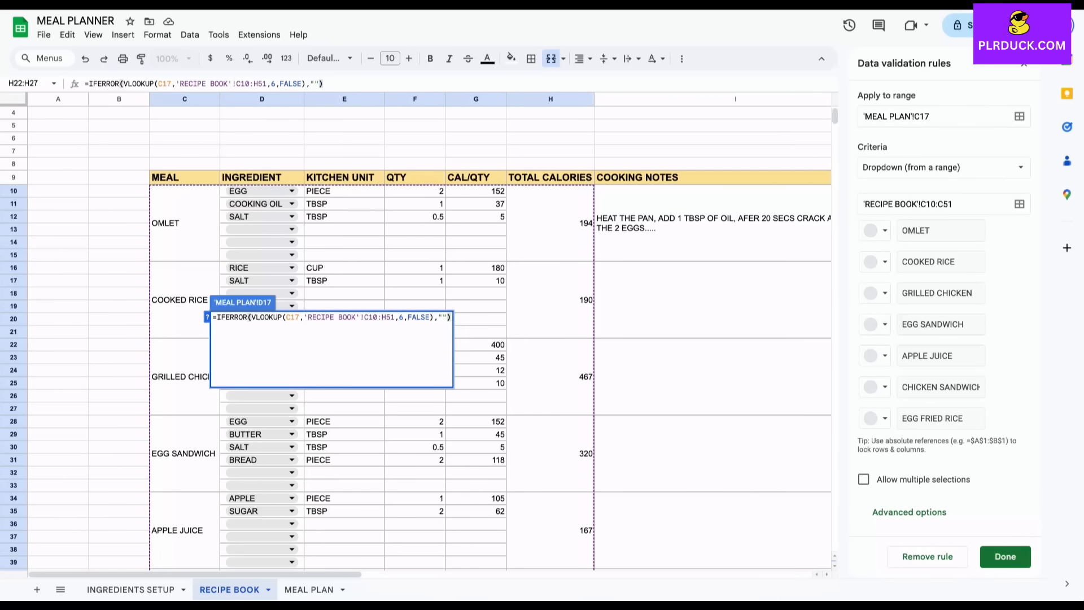
{"action": "left_click", "coordinate": [323, 591]}
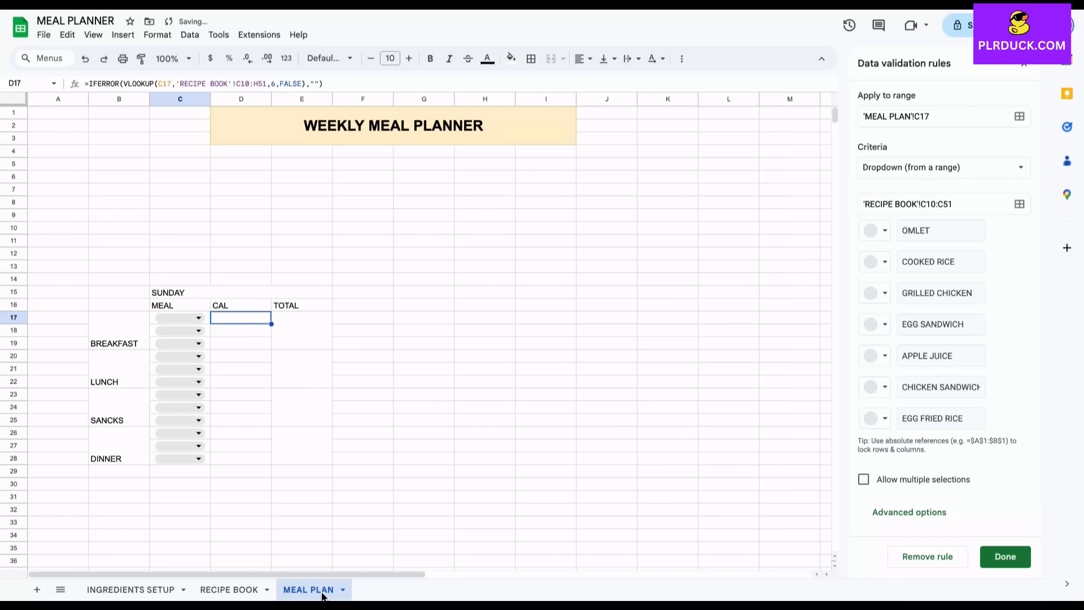
{"action": "key", "text": "Return"}
{"action": "key", "text": "Escape"}
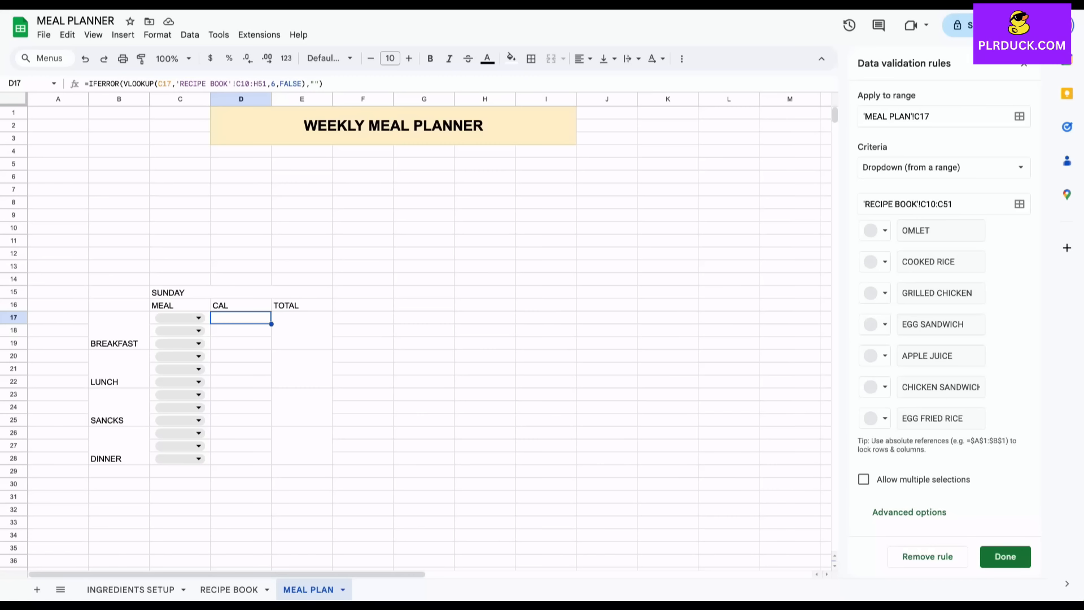
- Make the lookup range in D17's formula absolute as $C$10:$H$51 and fill the formula down to D28
{"action": "left_click", "coordinate": [235, 84]}
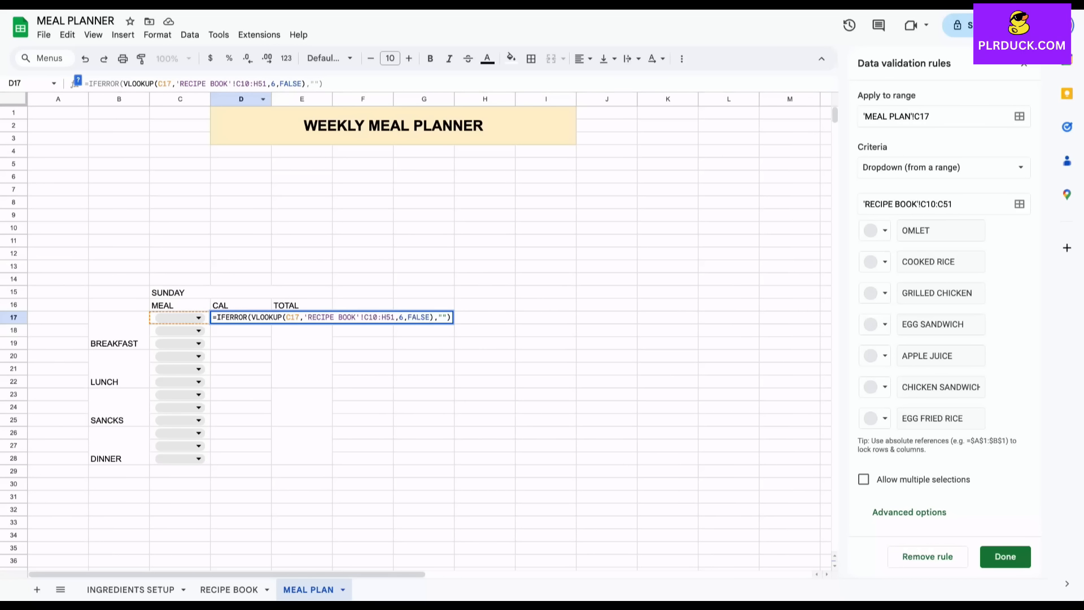
{"action": "type", "text": "$"}
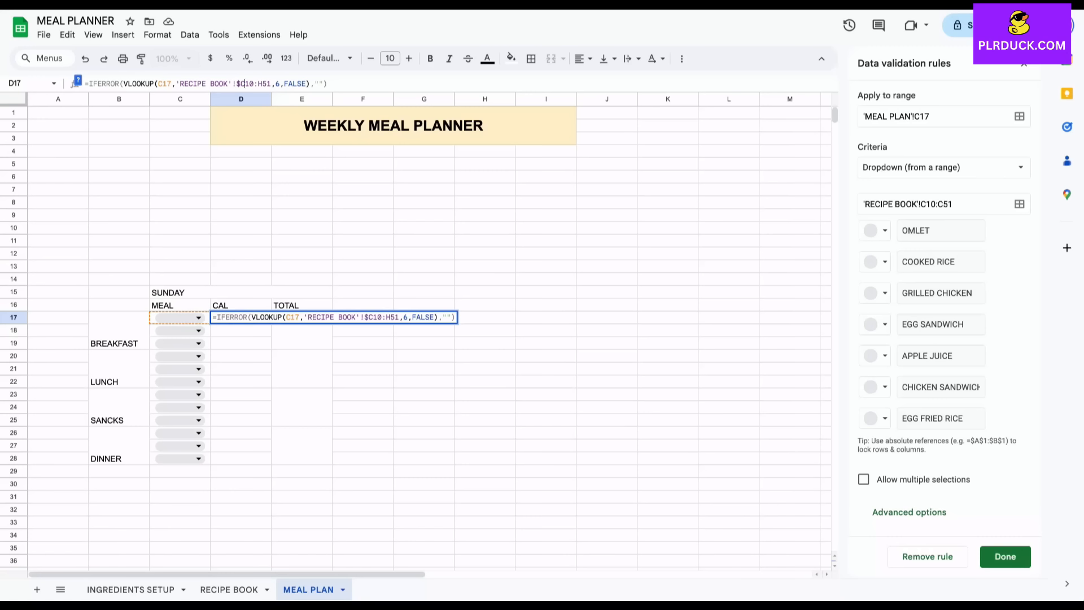
{"action": "key", "text": "Right"}
{"action": "type", "text": "$C"}
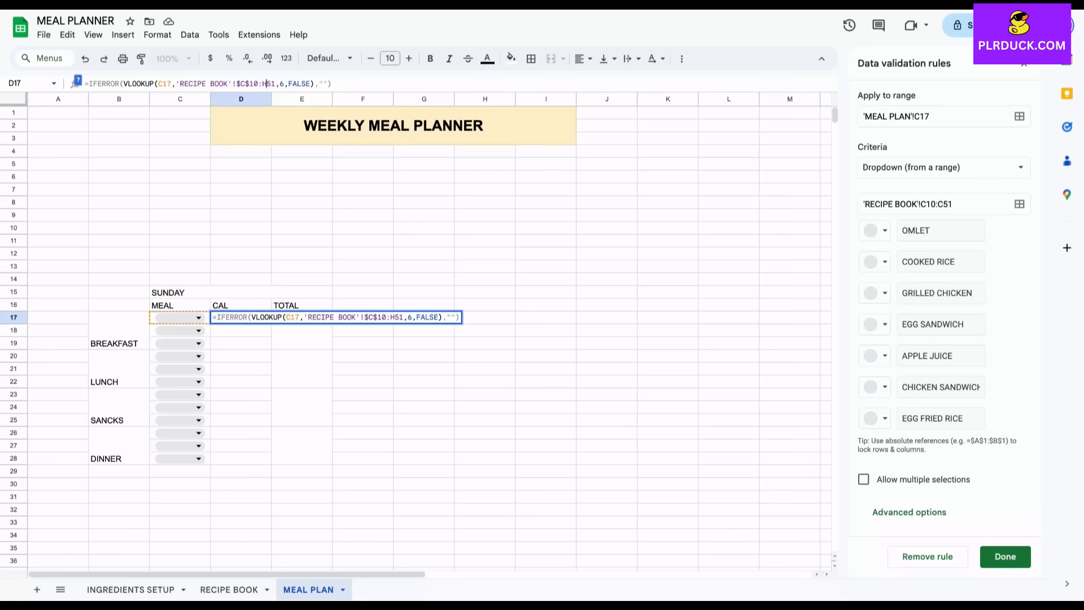
{"action": "type", "text": "$"}
{"action": "key", "text": "Right"}
{"action": "type", "text": "$"}
{"action": "left_click", "coordinate": [241, 343]}
{"action": "left_click", "coordinate": [241, 317]}
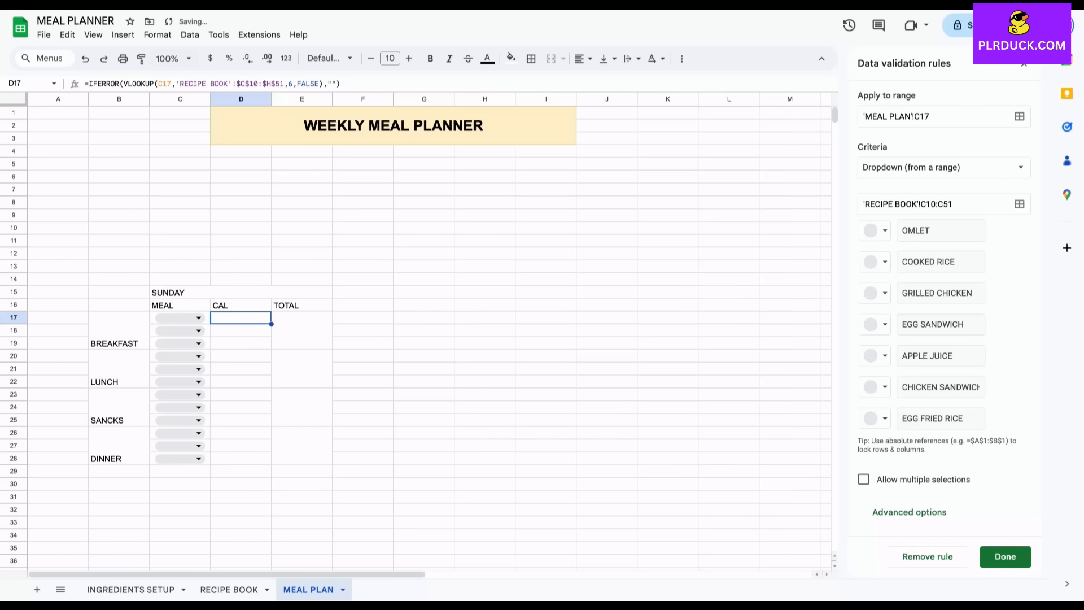
{"action": "left_click_drag", "start_coordinate": [272, 323], "coordinate": [272, 460]}
{"action": "left_click", "coordinate": [363, 394]}
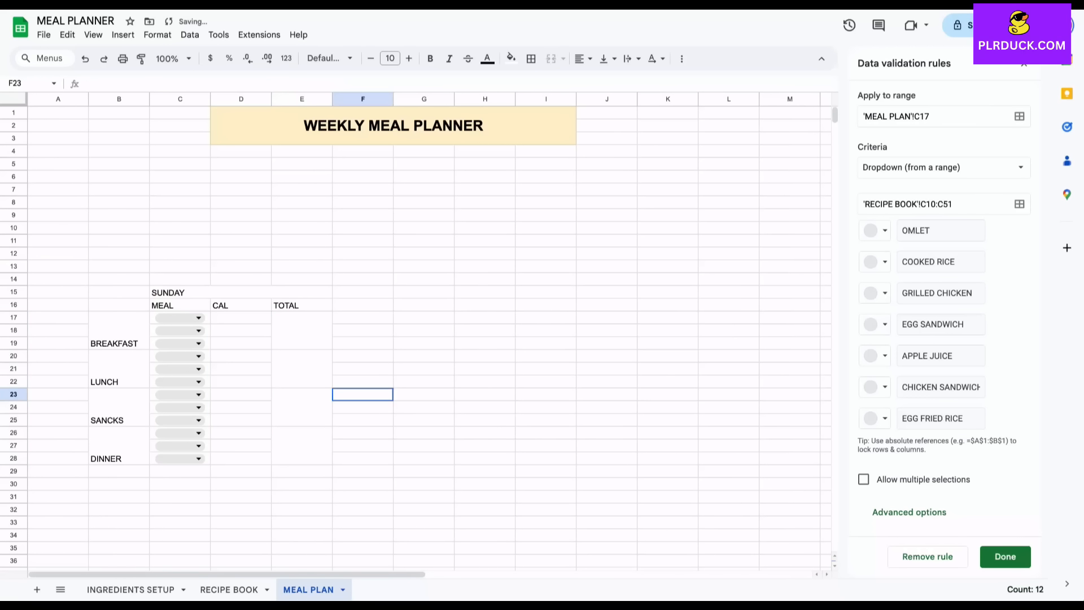
- Copy the MEAL, CAL and TOTAL block C16:E28 and paste it at F16 and I16
{"action": "left_click", "coordinate": [179, 305]}
{"action": "left_click_drag", "start_coordinate": [180, 304], "coordinate": [302, 458]}
{"action": "key", "text": "ctrl+c"}
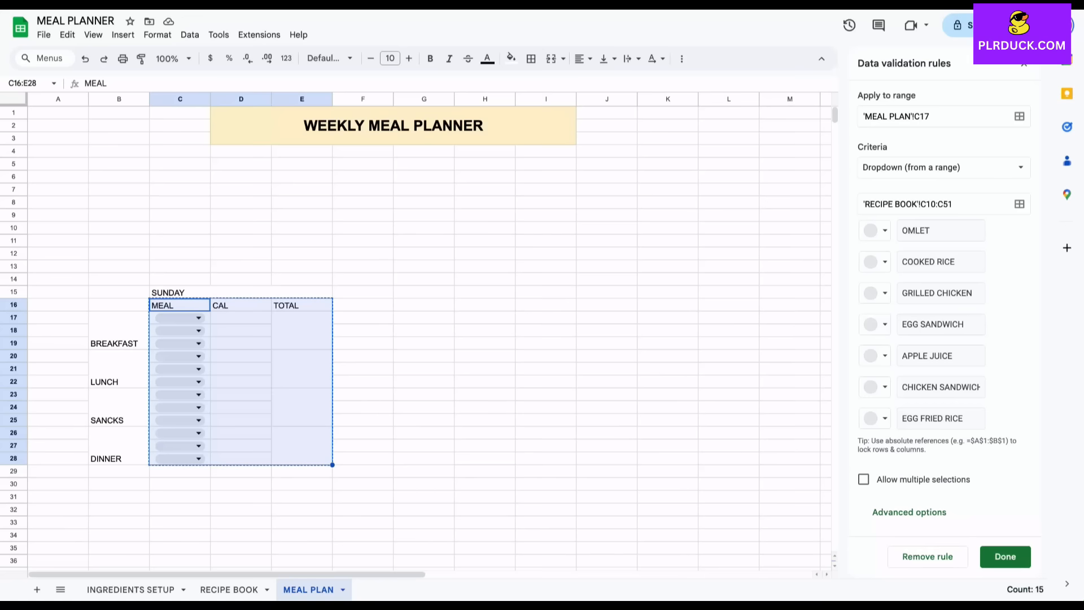
{"action": "left_click", "coordinate": [362, 305]}
{"action": "key", "text": "ctrl+v"}
{"action": "left_click", "coordinate": [546, 305]}
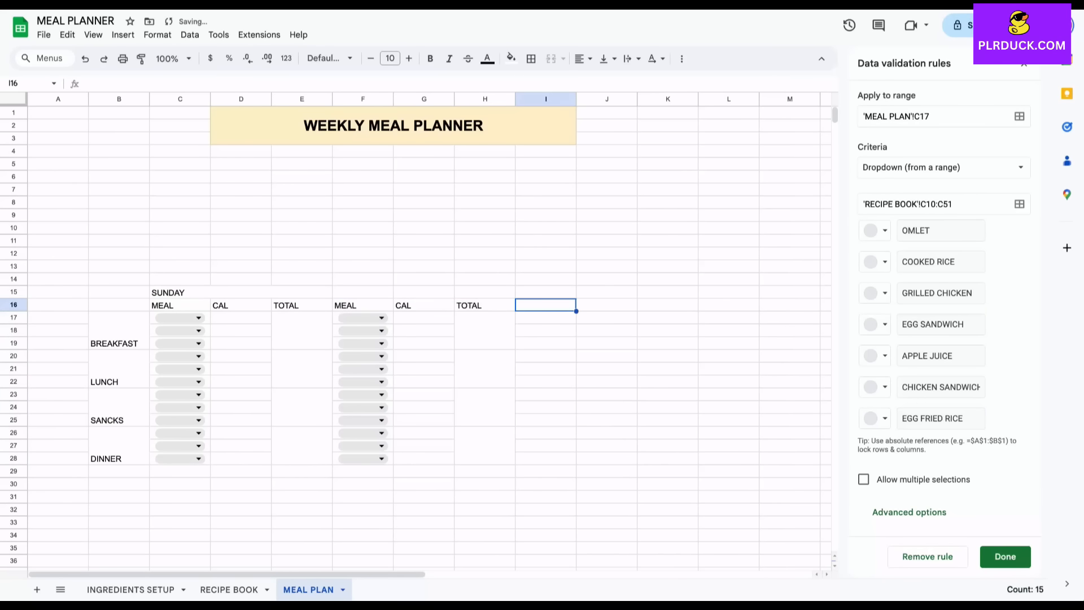
{"action": "key", "text": "ctrl+v"}
{"action": "left_click", "coordinate": [728, 318]}
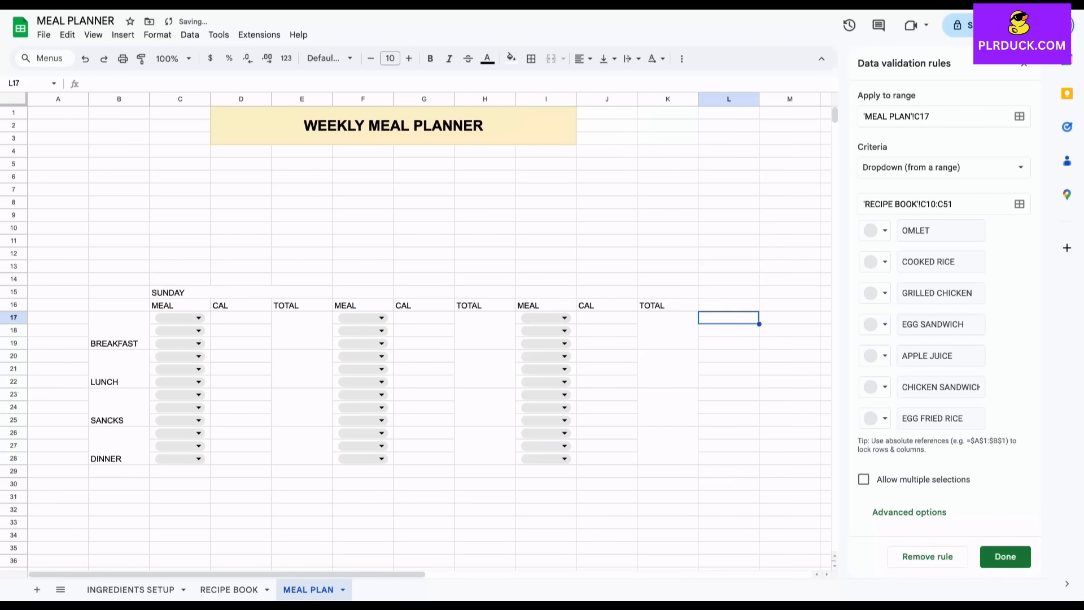
- Choose OMLET in C17 and APPLE JUICE in C18 for Sunday's breakfast, and check their CAL cells
{"action": "left_click", "coordinate": [194, 318]}
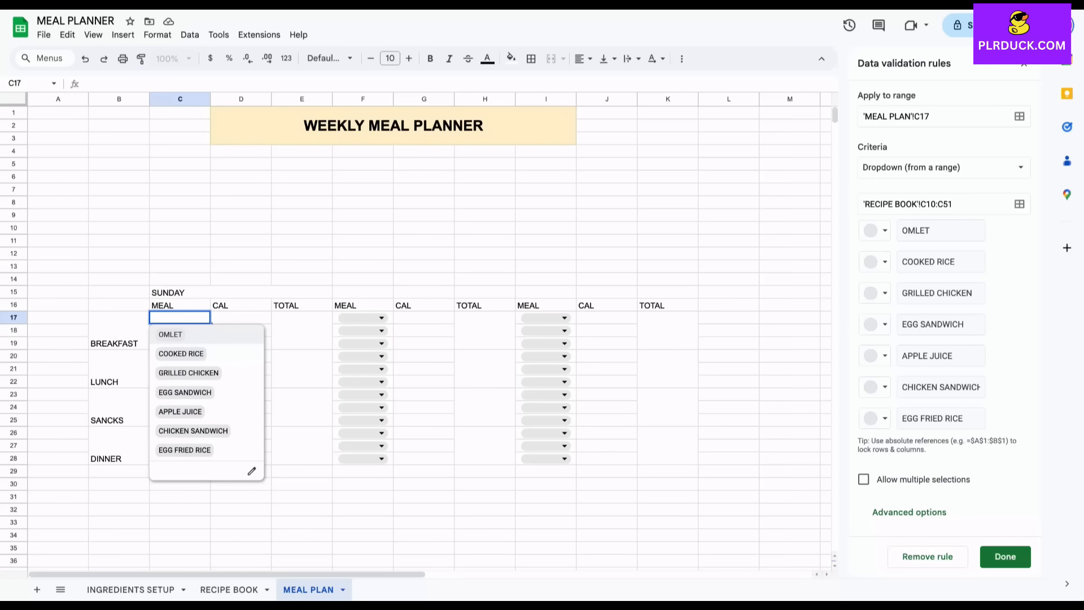
{"action": "left_click", "coordinate": [198, 335]}
{"action": "left_click", "coordinate": [198, 331]}
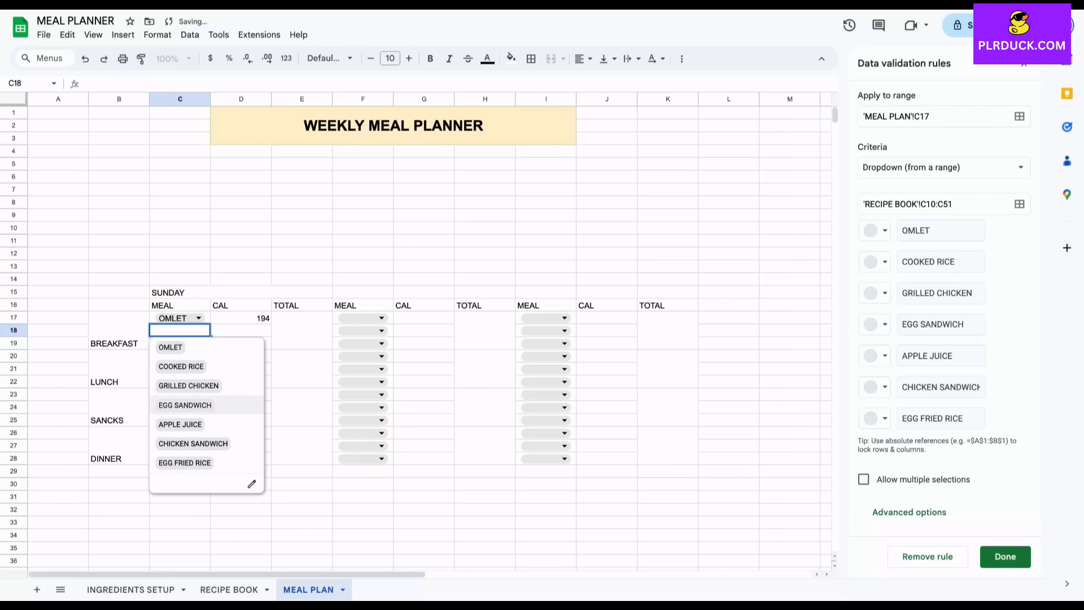
{"action": "left_click", "coordinate": [187, 425]}
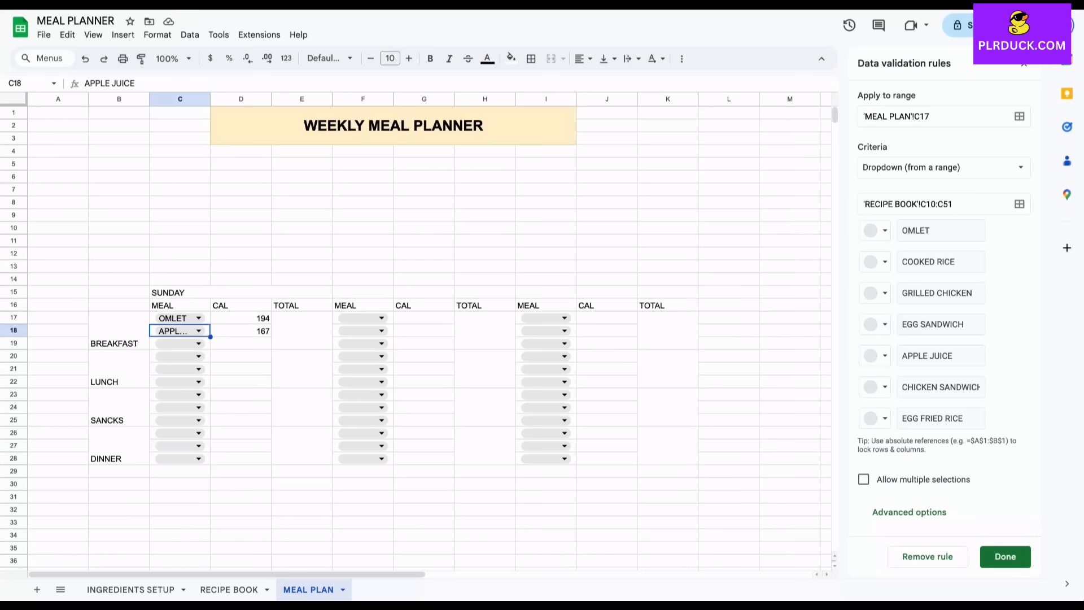
{"action": "left_click", "coordinate": [241, 318]}
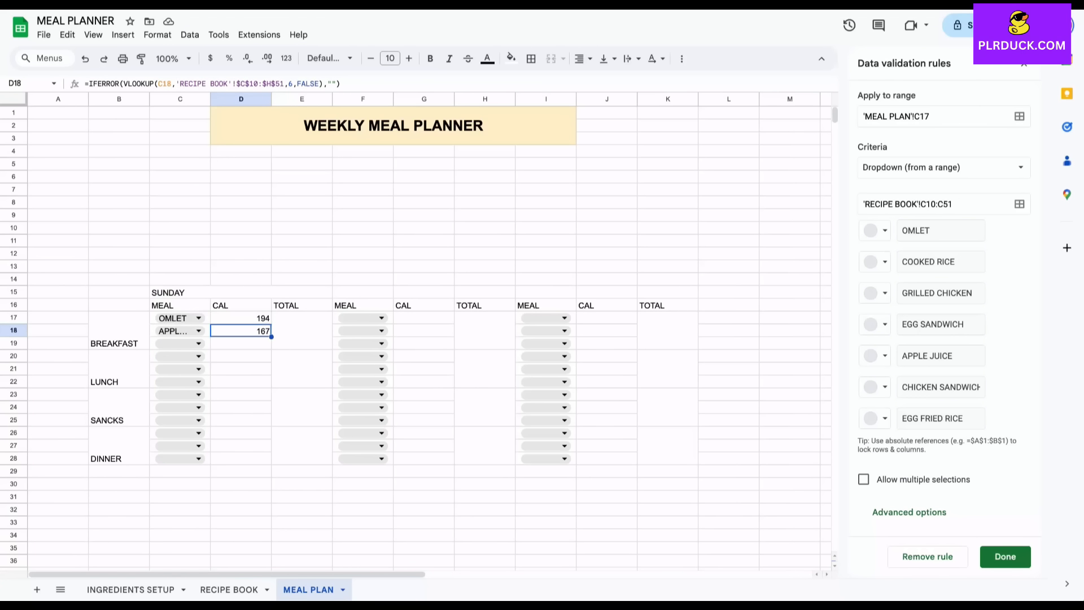
{"action": "left_click", "coordinate": [241, 331]}
- Enter =SUM(D17:D19) in the merged TOTAL cell E17:E19 for Sunday's breakfast
{"action": "left_click", "coordinate": [302, 331]}
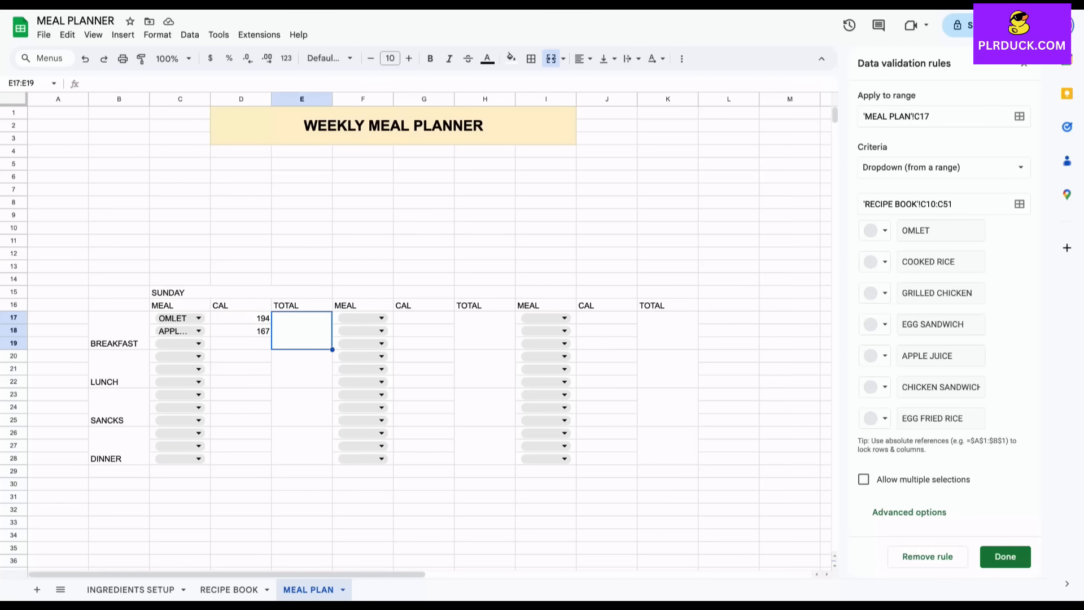
{"action": "type", "text": "=SUM"}
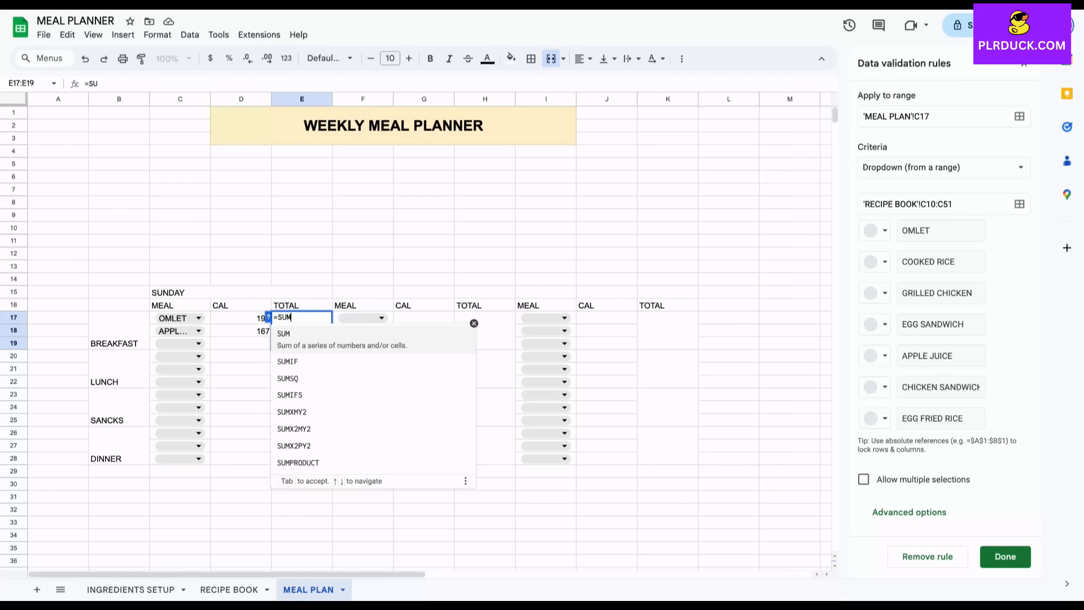
{"action": "type", "text": "("}
{"action": "left_click_drag", "start_coordinate": [241, 318], "coordinate": [241, 343]}
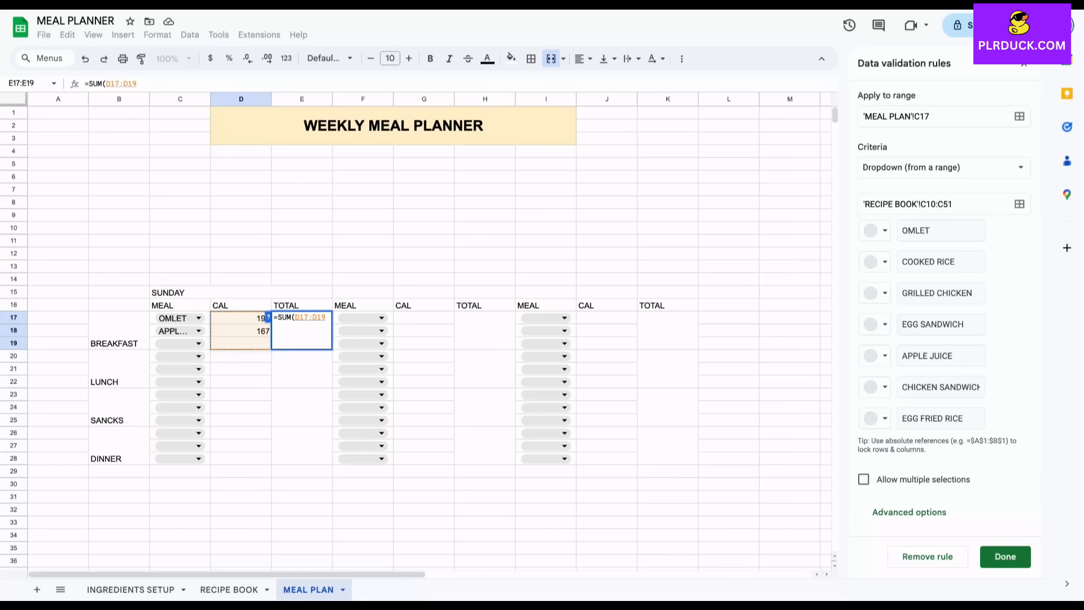
{"action": "type", "text": ")"}
{"action": "key", "text": "Return"}
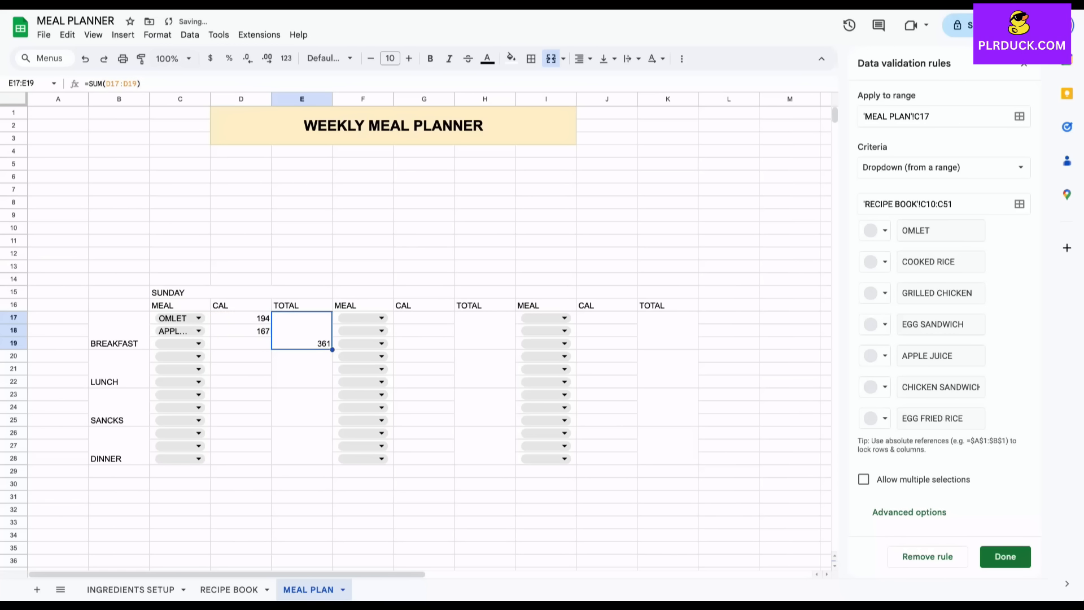
- Fill Sunday's breakfast TOTAL formula down to E28 for the lunch, snacks and dinner rows
{"action": "left_click", "coordinate": [301, 331]}
{"action": "left_click_drag", "start_coordinate": [332, 350], "coordinate": [332, 460]}
{"action": "left_click", "coordinate": [302, 368]}
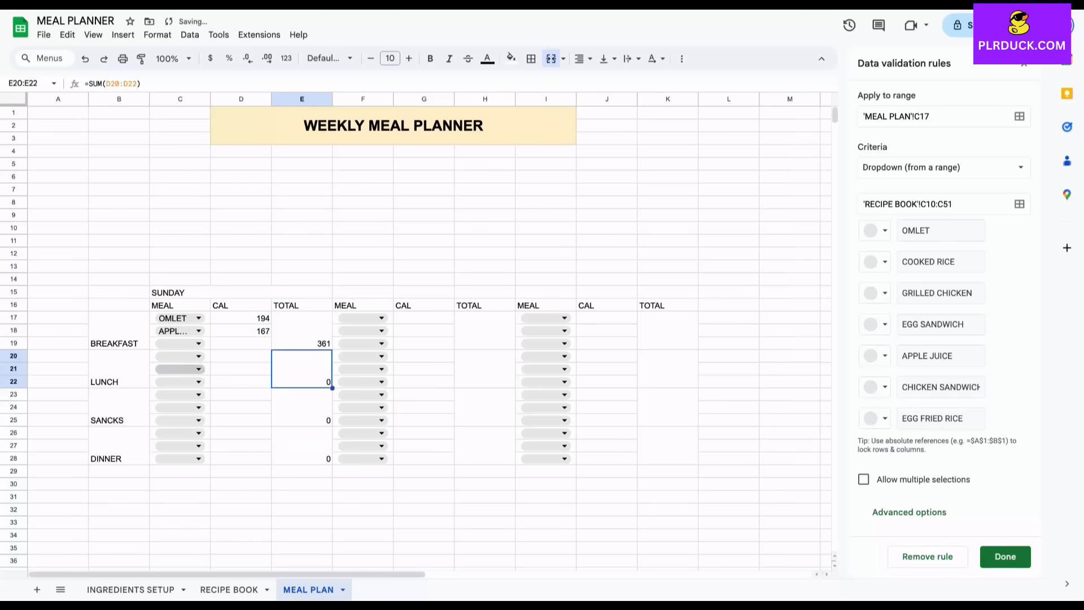
- Choose COOKED RICE in C20 and GRILLED CHICKEN in C21 for Sunday's lunch, and check the lunch TOTAL
{"action": "left_click", "coordinate": [197, 356]}
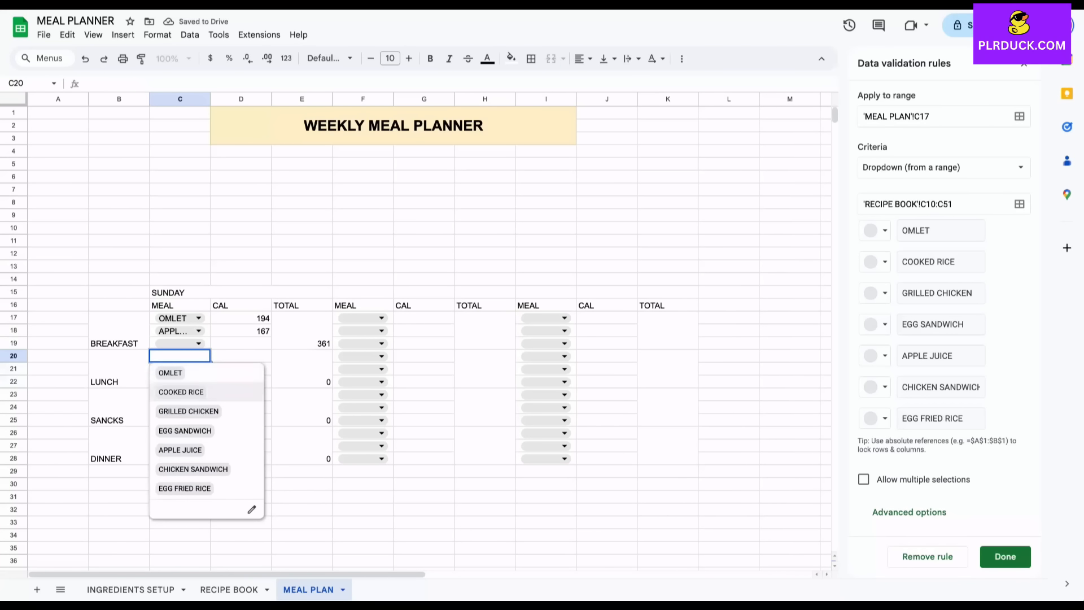
{"action": "left_click", "coordinate": [181, 392]}
{"action": "left_click", "coordinate": [196, 369]}
{"action": "left_click", "coordinate": [188, 424]}
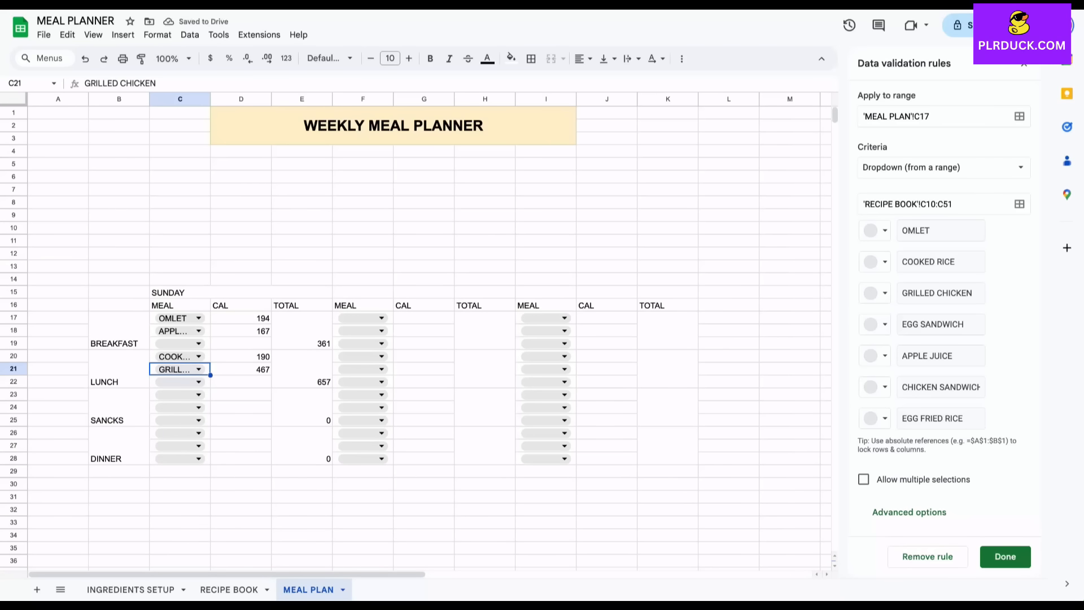
{"action": "left_click", "coordinate": [301, 369]}
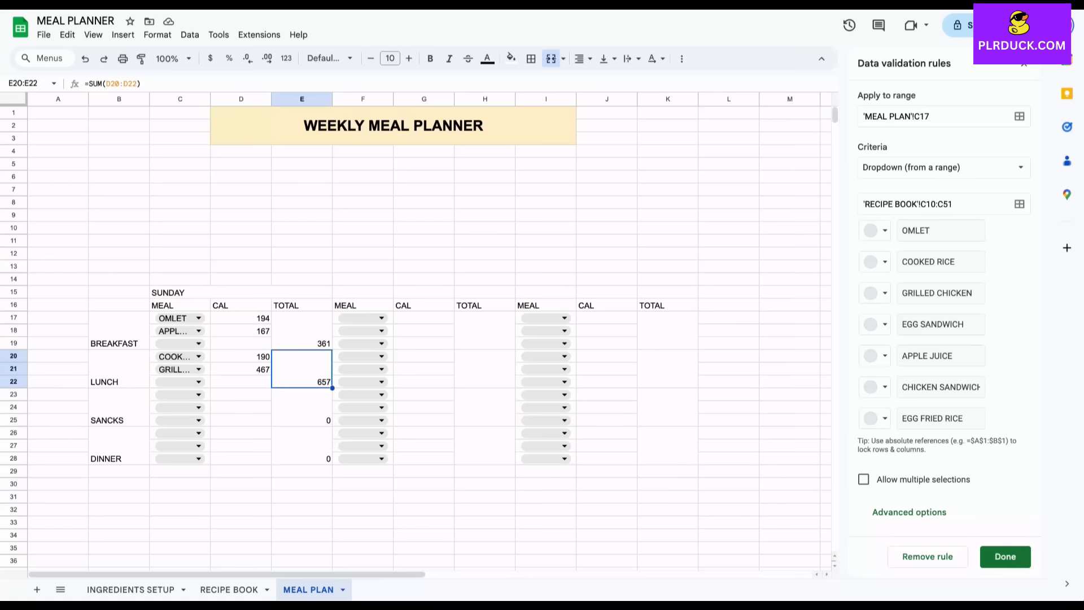
- Copy the TOTAL formulas from E17:E28 and paste them at H17 and K17
{"action": "left_click", "coordinate": [302, 331]}
{"action": "key", "text": "ctrl+c"}
{"action": "left_click", "coordinate": [485, 330]}
{"action": "key", "text": "ctrl+v"}
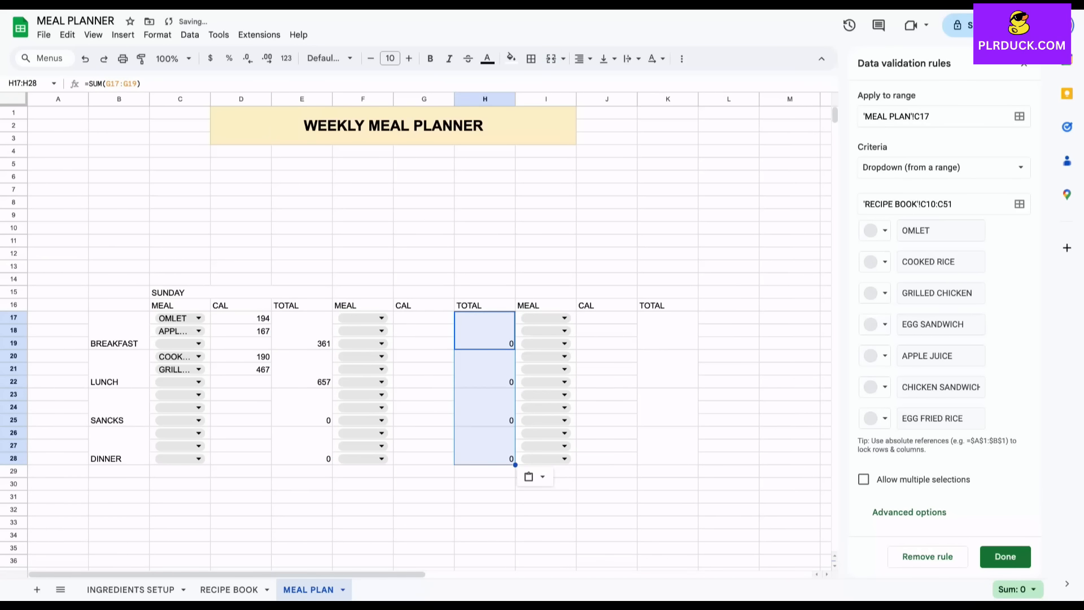
{"action": "left_click", "coordinate": [667, 330]}
{"action": "key", "text": "ctrl+v"}
- Copy the MEAL, CAL and TOTAL block I16:K28 and paste it at L16 and O16
{"action": "scroll", "coordinate": [667, 333], "scroll_direction": "right", "scroll_amount": 2}
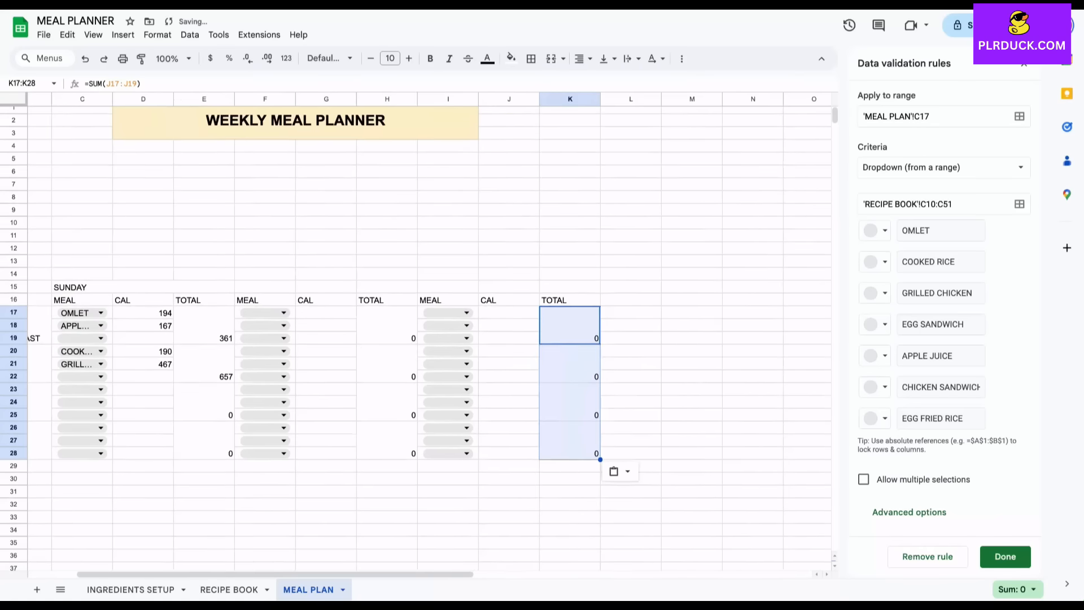
{"action": "left_click", "coordinate": [445, 299]}
{"action": "left_click_drag", "start_coordinate": [444, 299], "coordinate": [566, 452]}
{"action": "key", "text": "ctrl+c"}
{"action": "scroll", "coordinate": [566, 452], "scroll_direction": "right", "scroll_amount": 1}
{"action": "scroll", "coordinate": [429, 333], "scroll_direction": "right", "scroll_amount": 1}
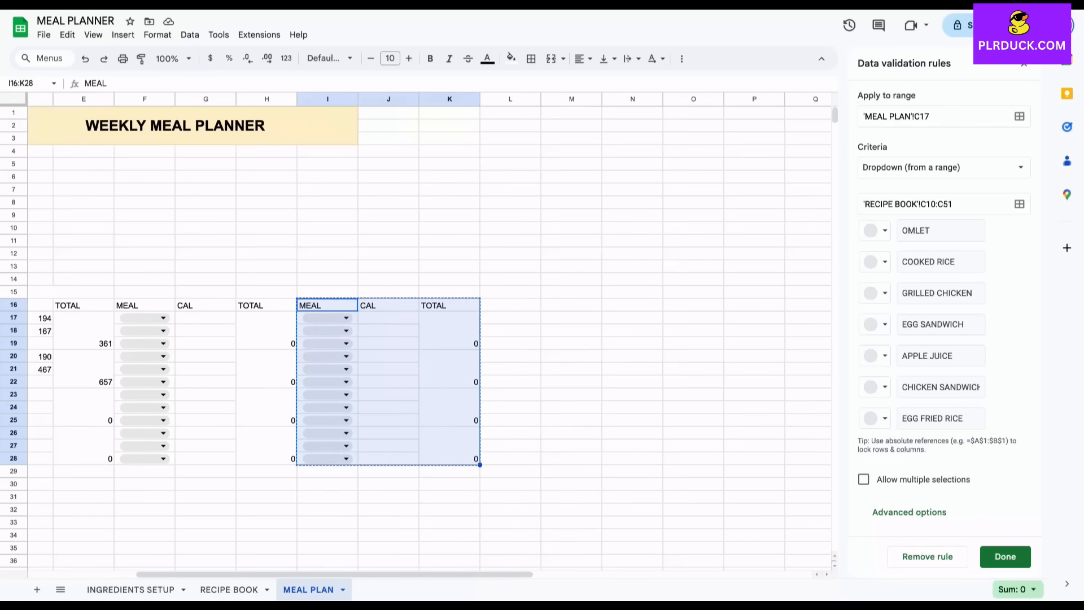
{"action": "left_click", "coordinate": [510, 304]}
{"action": "key", "text": "ctrl+v"}
{"action": "left_click", "coordinate": [692, 305]}
{"action": "key", "text": "ctrl+v"}
- Paste the copied MEAL, CAL and TOTAL block at R16 and U16, and close the data validation rules
{"action": "scroll", "coordinate": [688, 306], "scroll_direction": "right", "scroll_amount": 3}
{"action": "left_click", "coordinate": [675, 305]}
{"action": "key", "text": "ctrl+v"}
{"action": "scroll", "coordinate": [676, 305], "scroll_direction": "right", "scroll_amount": 3}
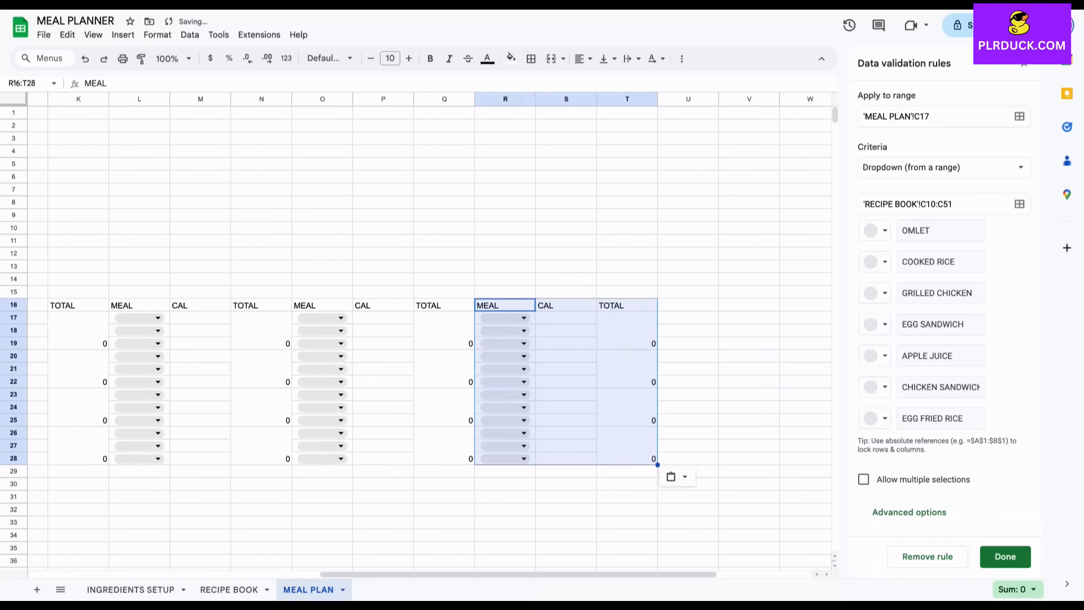
{"action": "left_click", "coordinate": [680, 305]}
{"action": "key", "text": "ctrl+v"}
{"action": "left_click", "coordinate": [1023, 64]}
- Fill the merged SUNDAY header across row 15 to W15 to label the other day blocks
{"action": "scroll", "coordinate": [551, 369], "scroll_direction": "left", "scroll_amount": 4}
{"action": "scroll", "coordinate": [551, 369], "scroll_direction": "left", "scroll_amount": 5}
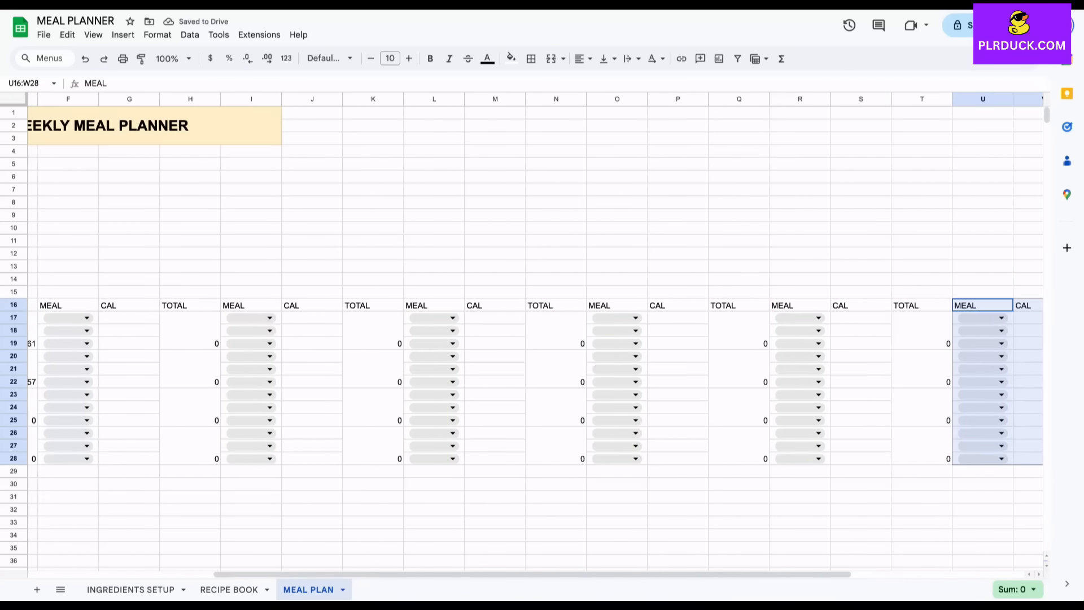
{"action": "left_click", "coordinate": [152, 292]}
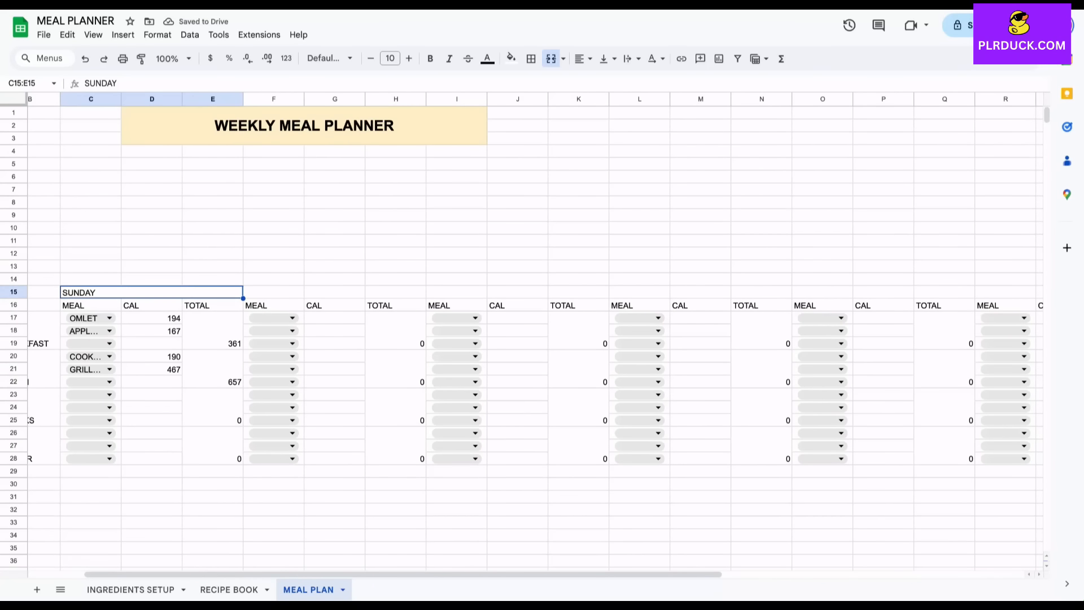
{"action": "left_click_drag", "start_coordinate": [243, 298], "coordinate": [1038, 294]}
{"action": "scroll", "coordinate": [537, 338], "scroll_direction": "right", "scroll_amount": 5}
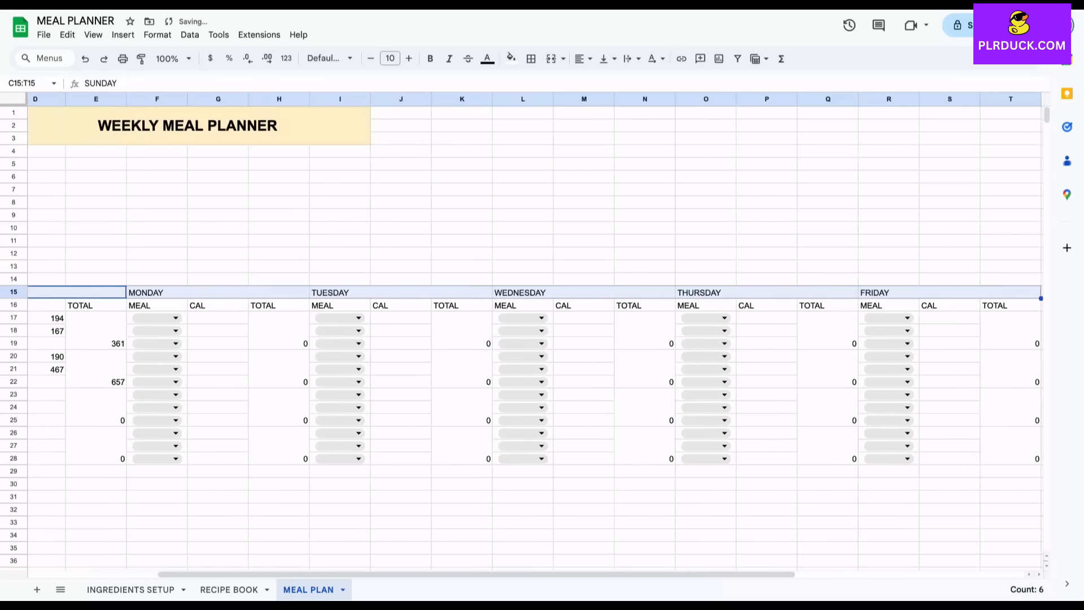
{"action": "left_click_drag", "start_coordinate": [676, 298], "coordinate": [832, 294]}
{"action": "scroll", "coordinate": [536, 339], "scroll_direction": "left", "scroll_amount": 1}
{"action": "scroll", "coordinate": [537, 339], "scroll_direction": "right", "scroll_amount": 8}
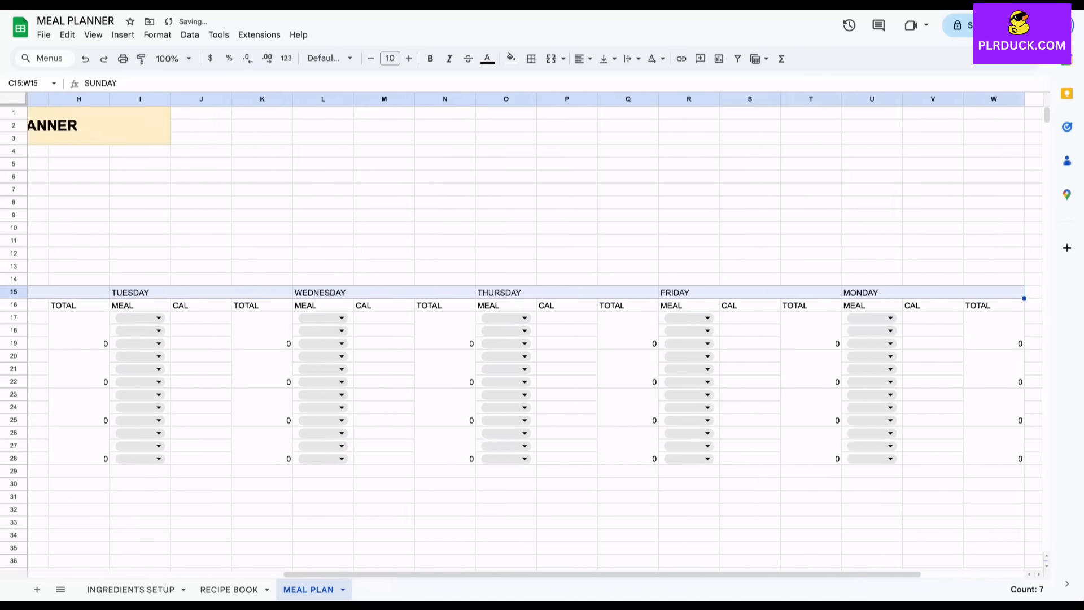
- Check the day headers in row 15 and replace the one in U15:W15 with SATURDAY
{"action": "scroll", "coordinate": [536, 339], "scroll_direction": "left", "scroll_amount": 9}
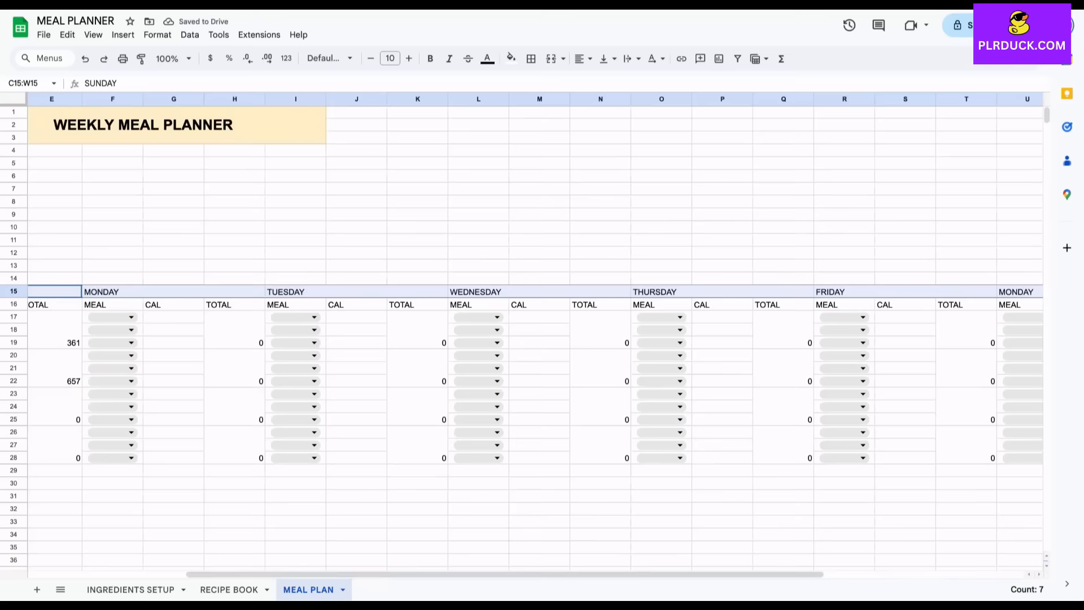
{"action": "scroll", "coordinate": [536, 339], "scroll_direction": "right", "scroll_amount": 6}
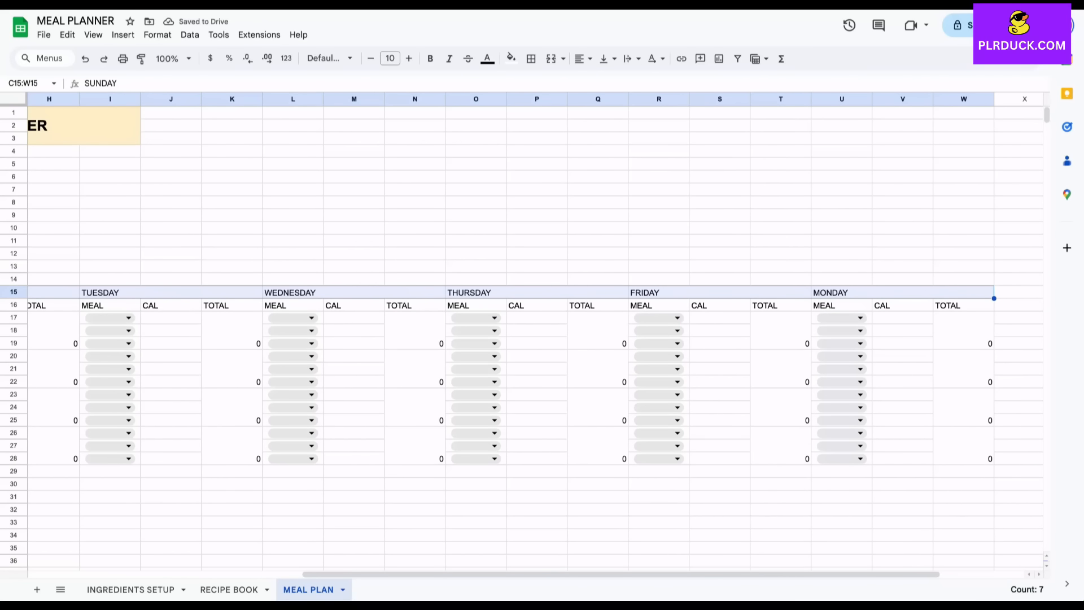
{"action": "left_click", "coordinate": [843, 293]}
{"action": "type", "text": "SATURDAY"}
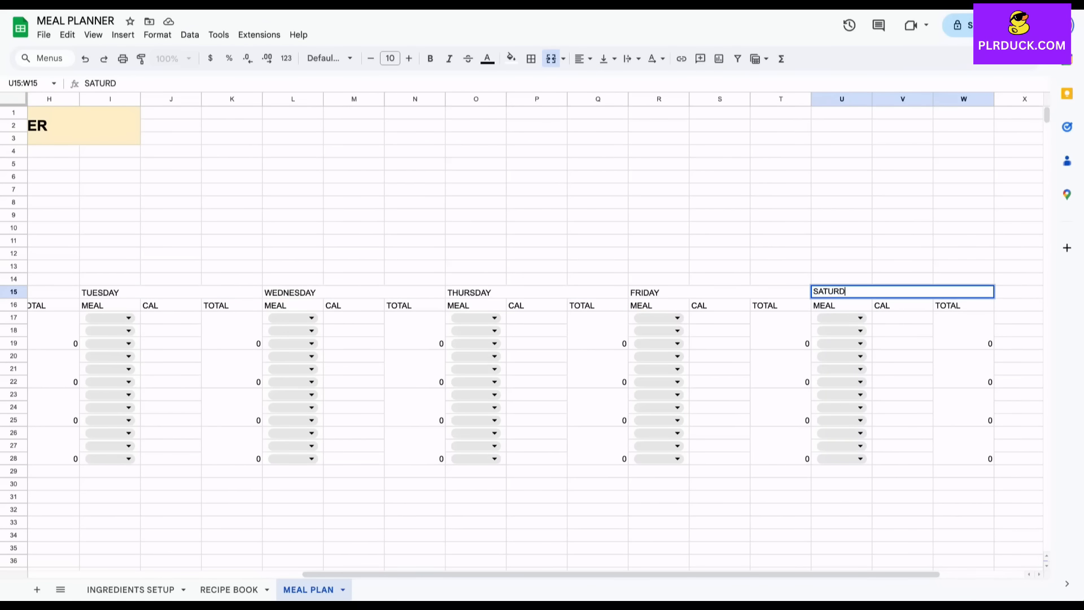
{"action": "left_click", "coordinate": [598, 266]}
- Set the header rows B15:W16 to bold with font size 12
{"action": "scroll", "coordinate": [598, 265], "scroll_direction": "left", "scroll_amount": 6}
{"action": "scroll", "coordinate": [535, 334], "scroll_direction": "left", "scroll_amount": 2}
{"action": "left_click_drag", "start_coordinate": [118, 292], "coordinate": [830, 306]}
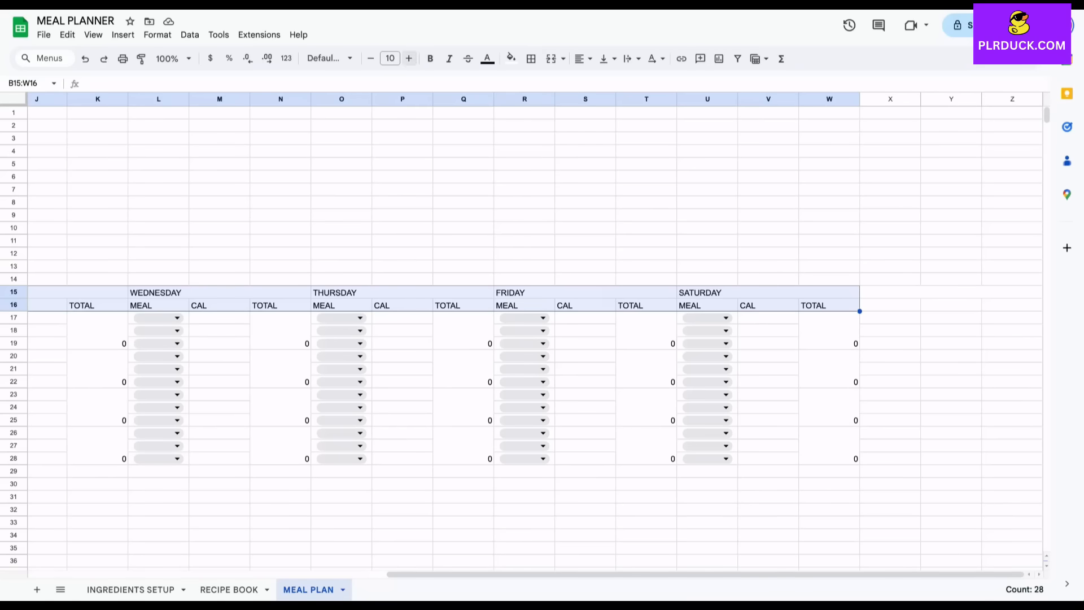
{"action": "left_click", "coordinate": [409, 58]}
{"action": "left_click", "coordinate": [409, 58]}
{"action": "left_click", "coordinate": [430, 59]}
- Centre the headers in B15:W16 horizontally and vertically, and fill them with light purple
{"action": "left_click", "coordinate": [583, 58]}
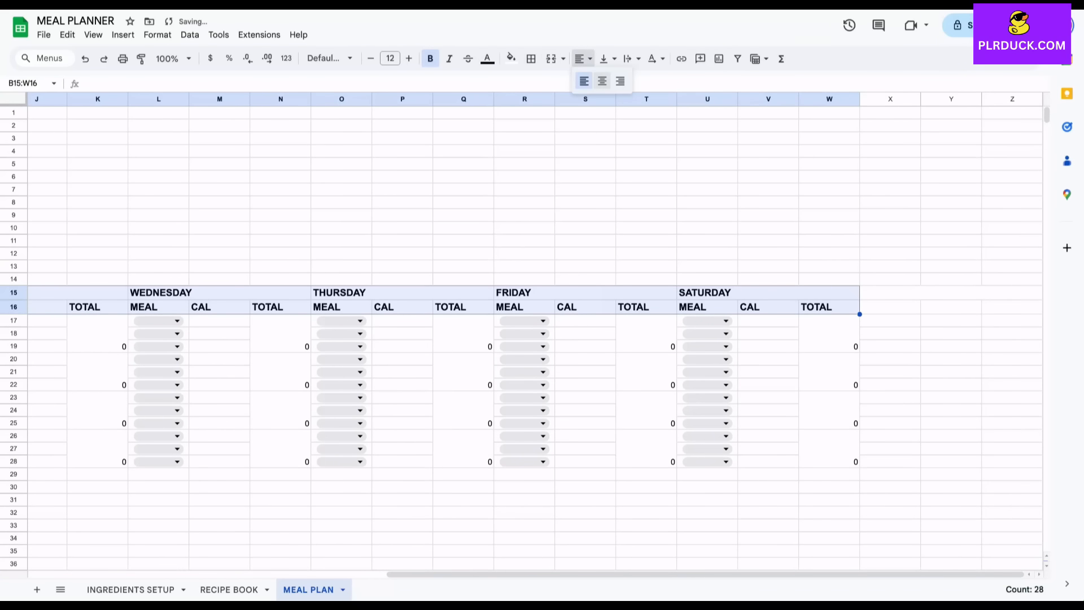
{"action": "left_click", "coordinate": [602, 81]}
{"action": "left_click", "coordinate": [607, 58]}
{"action": "left_click", "coordinate": [626, 81]}
{"action": "left_click", "coordinate": [511, 58]}
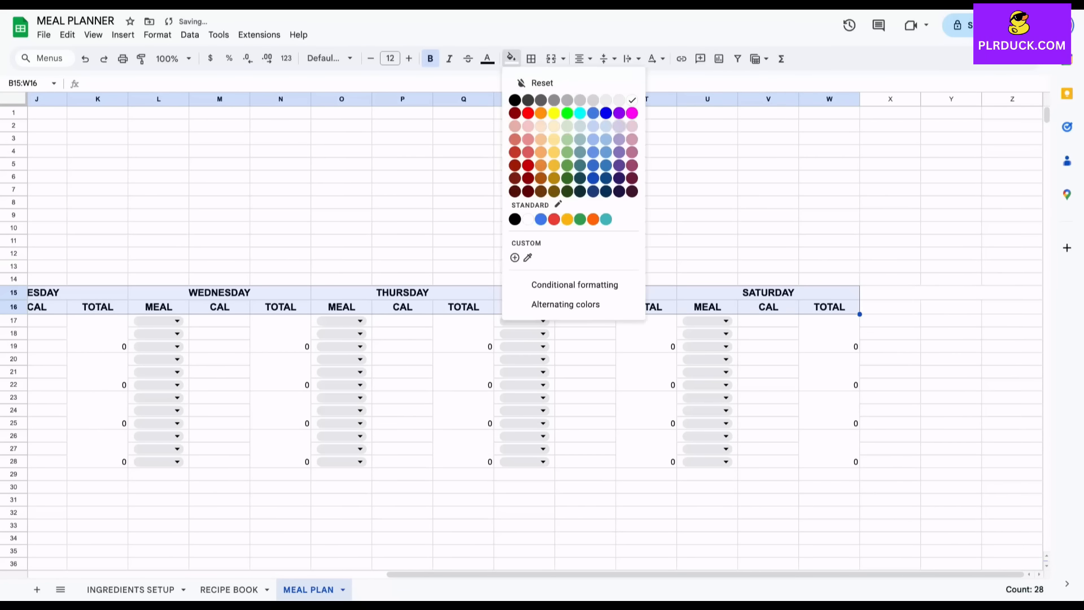
{"action": "left_click", "coordinate": [618, 126]}
- Set the meal type labels in B17:B28 to bold with font size 12
{"action": "scroll", "coordinate": [535, 335], "scroll_direction": "left", "scroll_amount": 10}
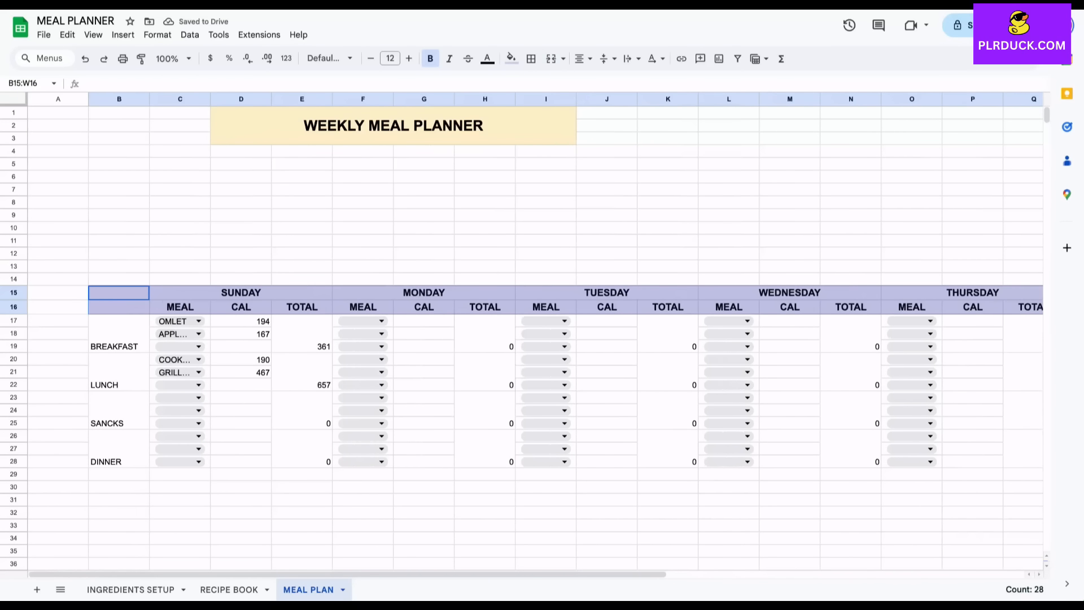
{"action": "left_click", "coordinate": [119, 334]}
{"action": "left_click_drag", "start_coordinate": [119, 342], "coordinate": [122, 462]}
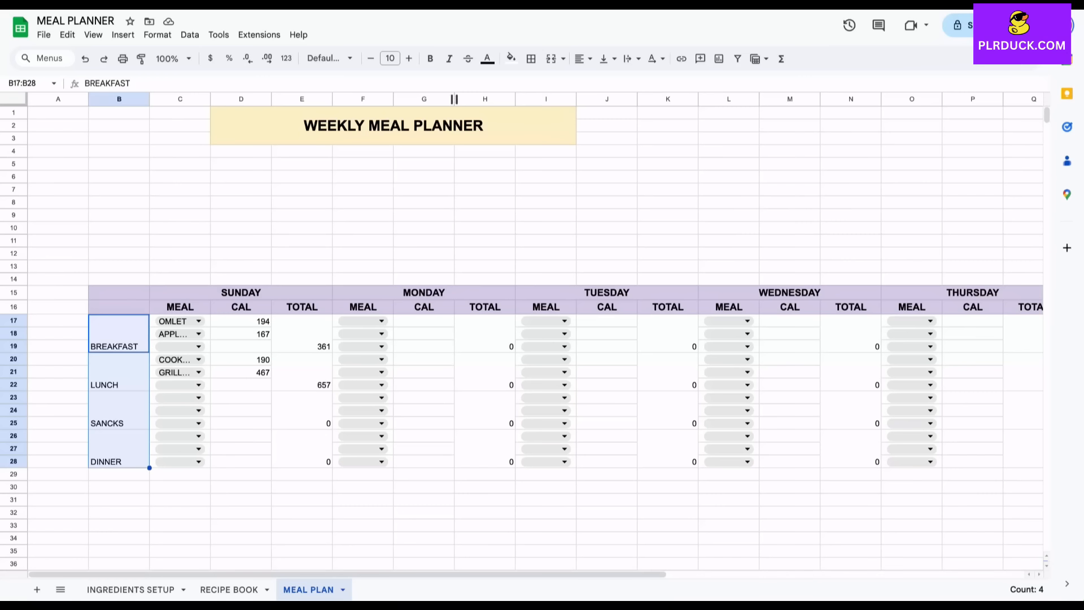
{"action": "left_click", "coordinate": [408, 59]}
{"action": "left_click", "coordinate": [408, 58]}
{"action": "left_click", "coordinate": [430, 58]}
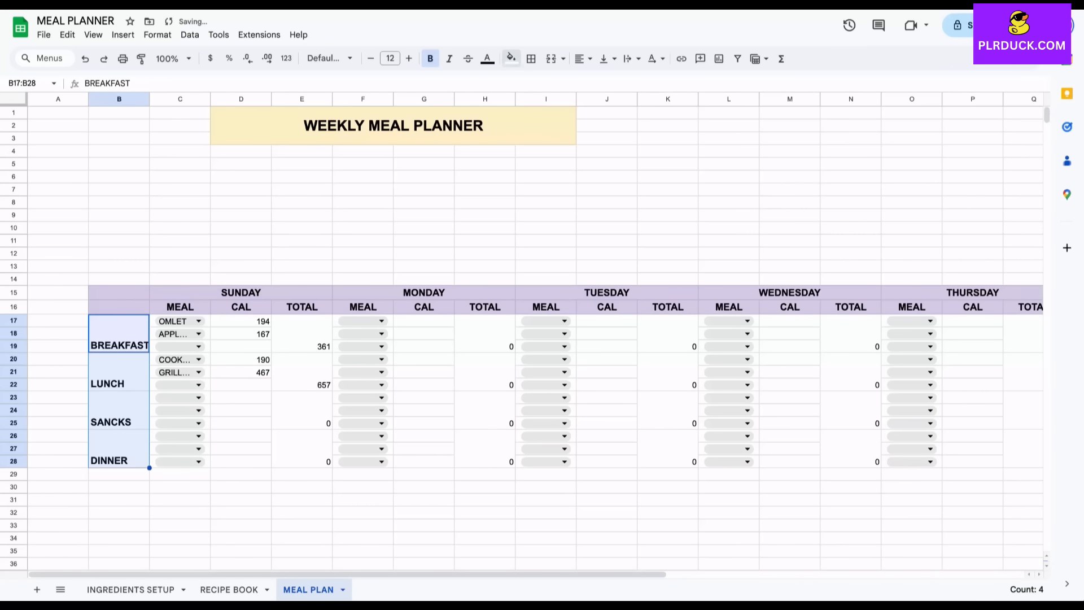
- Fill the meal type labels in B17:B28 with the same light purple and align them vertically to the middle
{"action": "left_click", "coordinate": [511, 59]}
{"action": "left_click", "coordinate": [620, 126]}
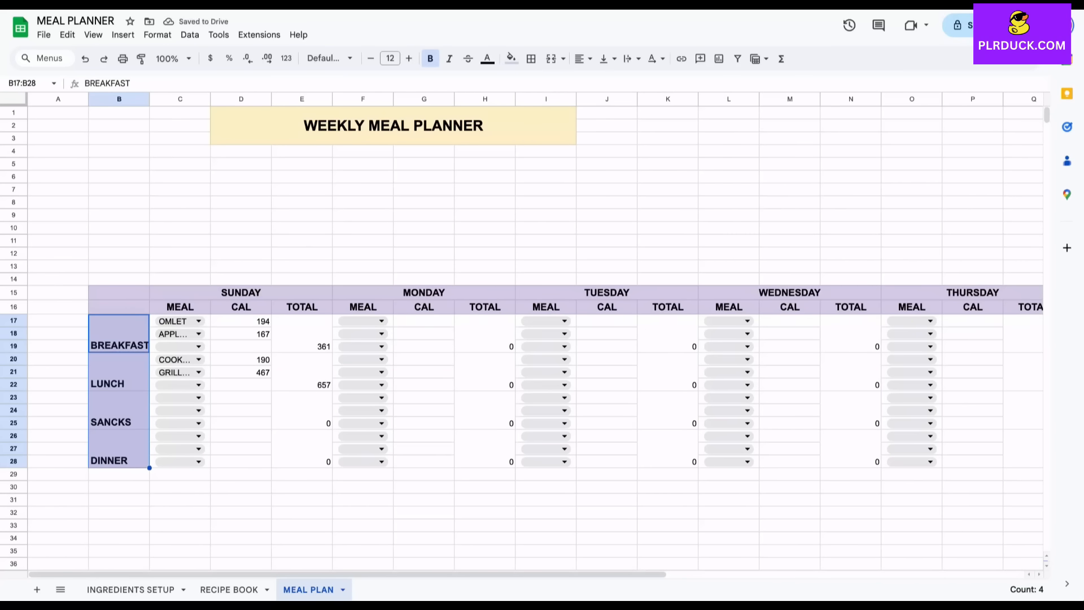
{"action": "left_click", "coordinate": [607, 58]}
{"action": "left_click", "coordinate": [626, 80]}
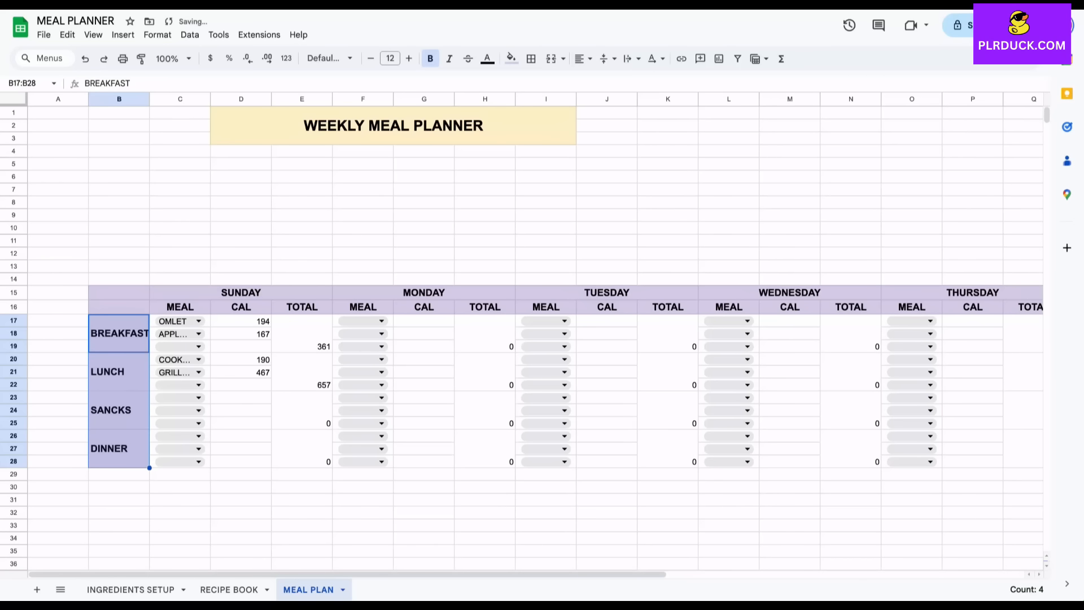
{"action": "left_click", "coordinate": [241, 499]}
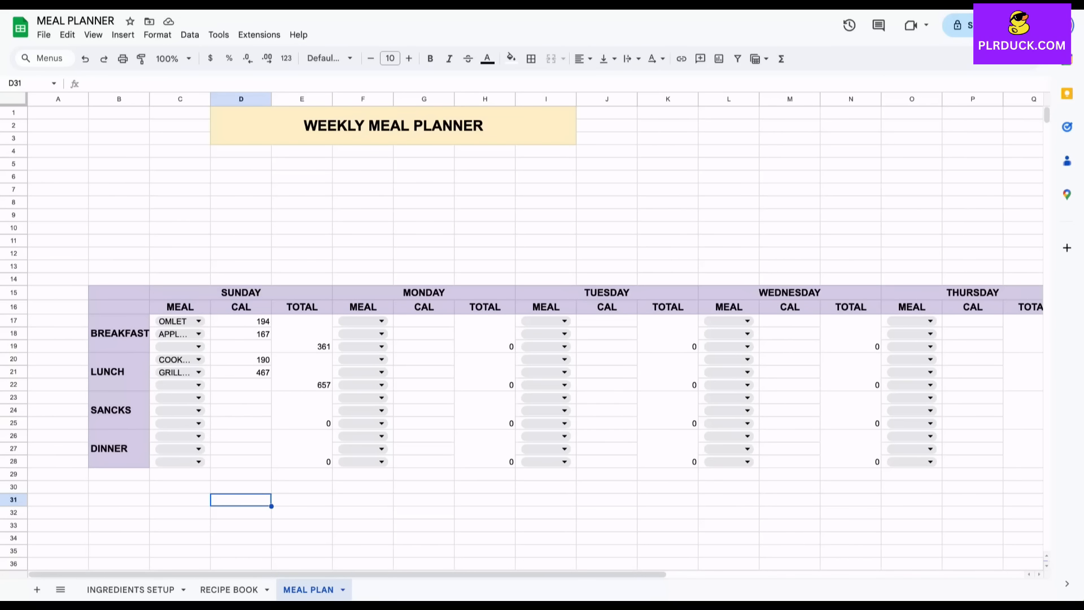
- Choose APPLE JUICE in C23 for Sunday's snack, and EGG SANDWICH in C26 and EGG FRIED RICE in C27 for dinner
{"action": "left_click", "coordinate": [179, 398]}
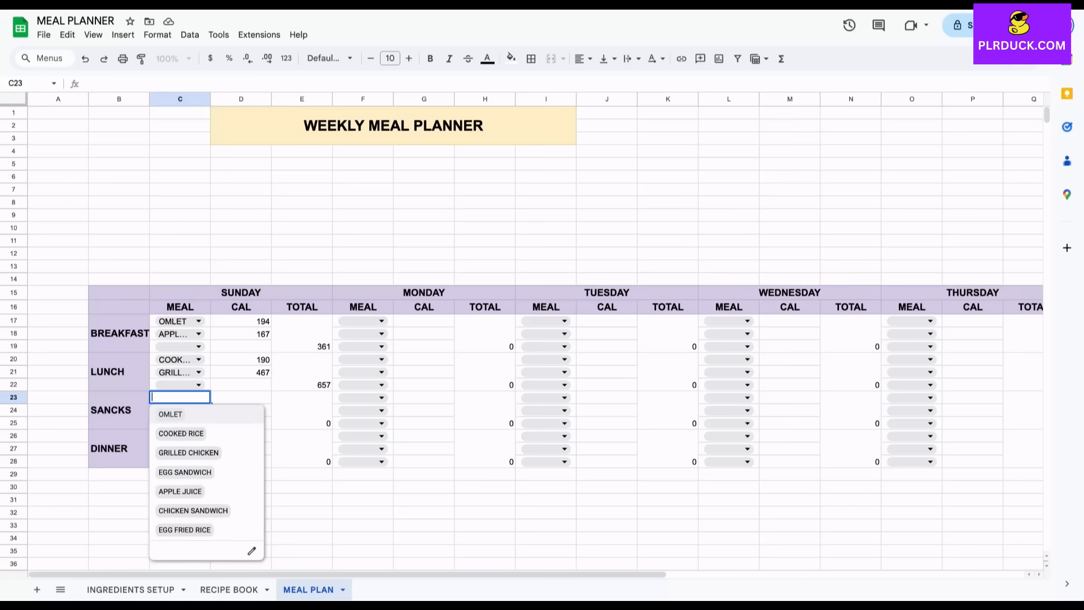
{"action": "left_click", "coordinate": [197, 488]}
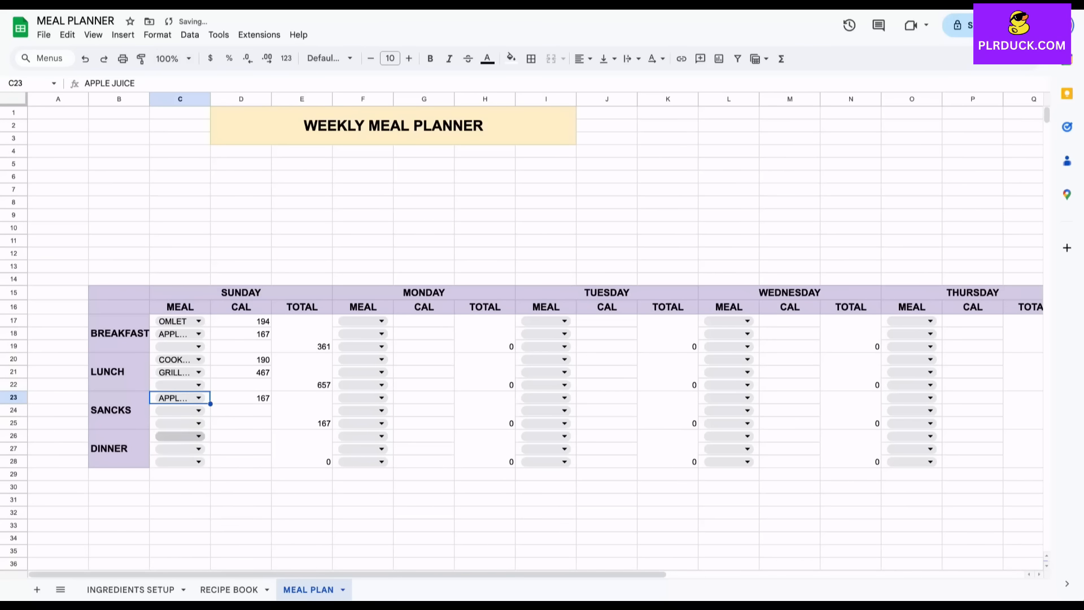
{"action": "left_click", "coordinate": [180, 435]}
{"action": "left_click", "coordinate": [191, 510]}
{"action": "left_click", "coordinate": [195, 447]}
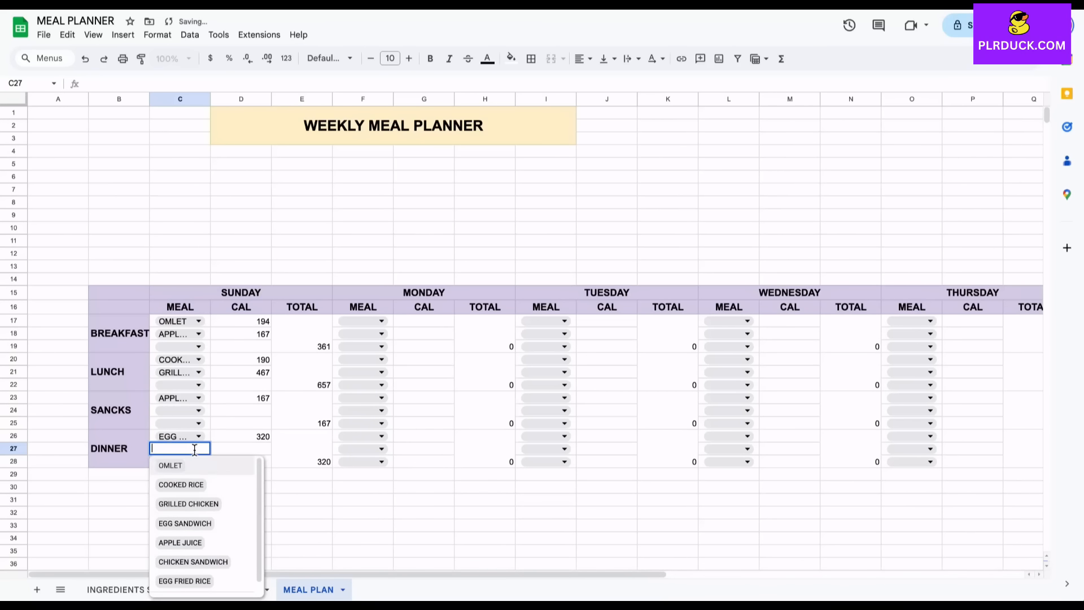
{"action": "key", "text": "Down"}
{"action": "key", "text": "Down"}
{"action": "key", "text": "Down"}
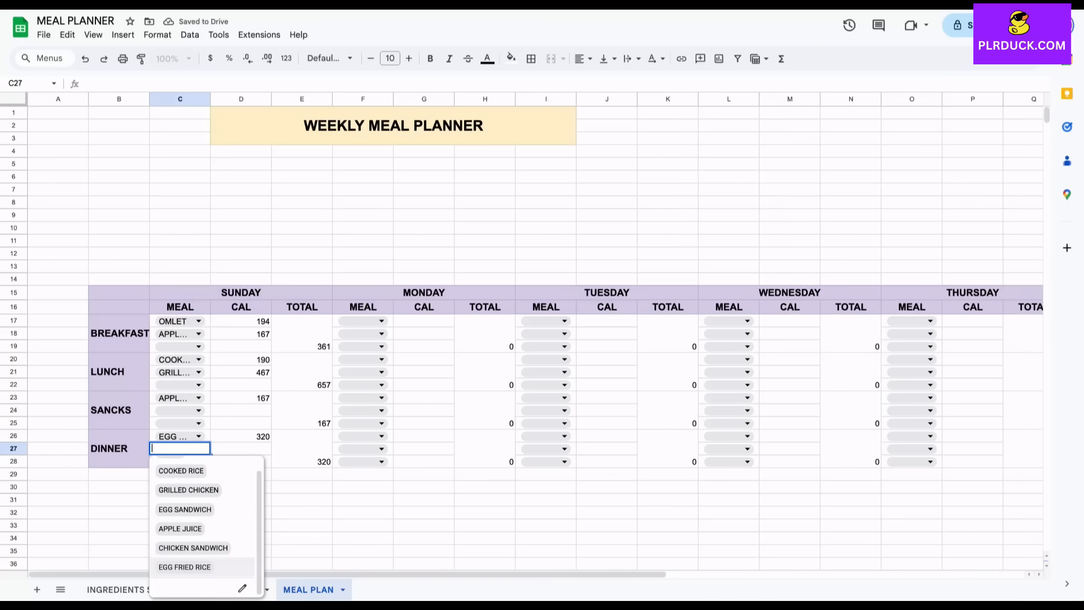
{"action": "key", "text": "Return"}
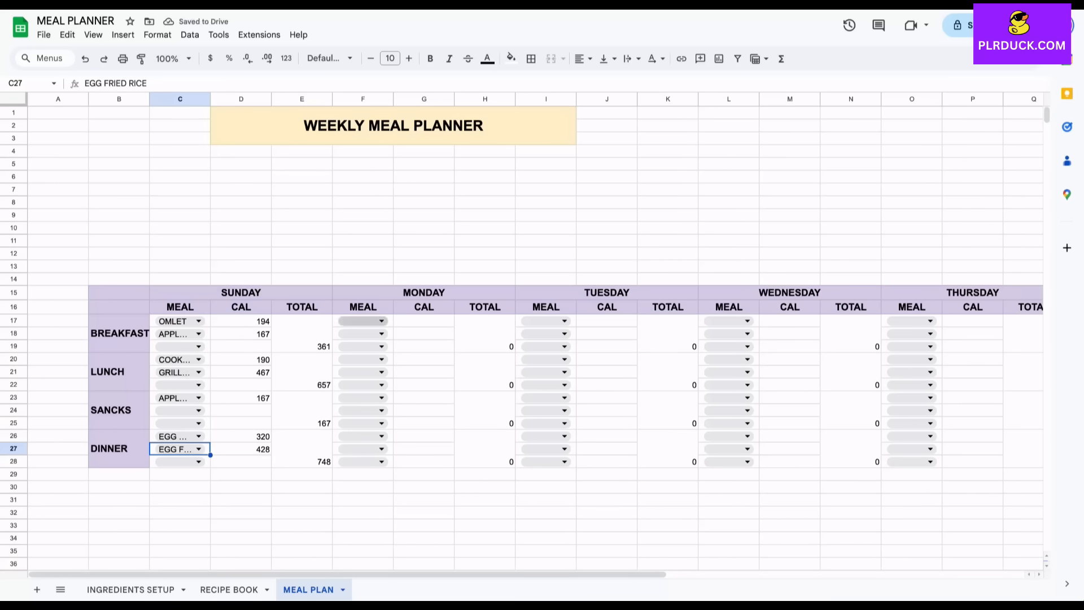
- Choose CHICKEN SANDWICH in F17 for Monday's breakfast, and COOKED RICE in F20 and CHICKEN SANDWICH in F21 for lunch
{"action": "left_click", "coordinate": [381, 321]}
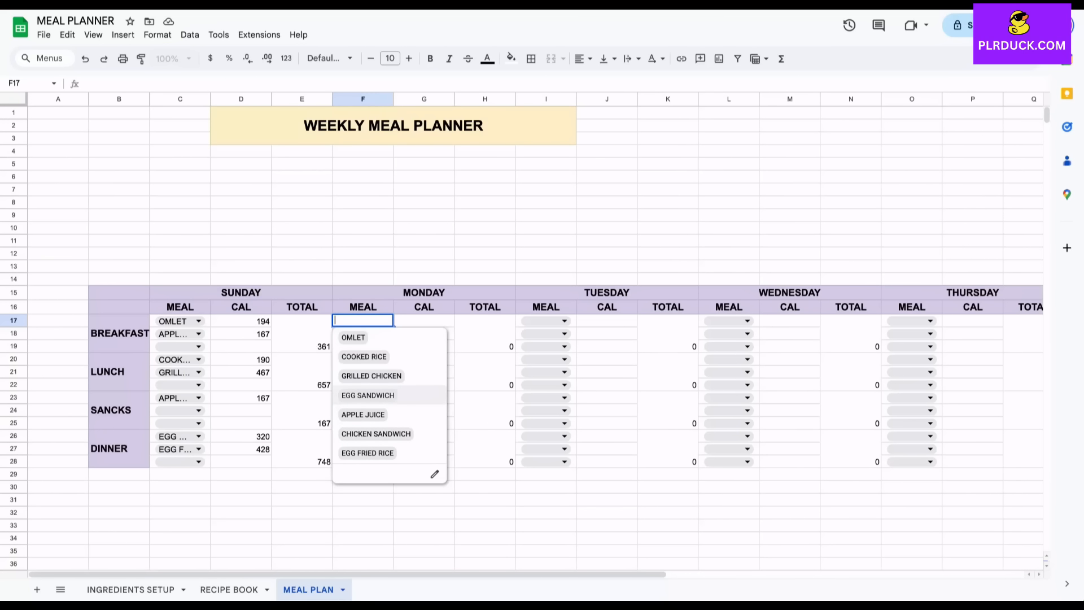
{"action": "left_click", "coordinate": [376, 434]}
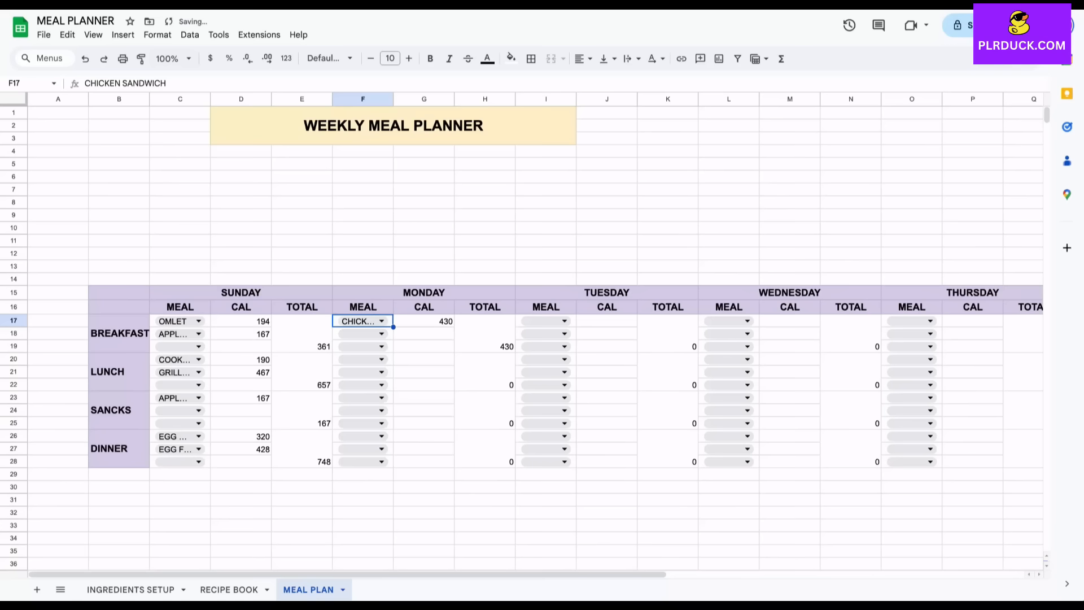
{"action": "left_click", "coordinate": [382, 359]}
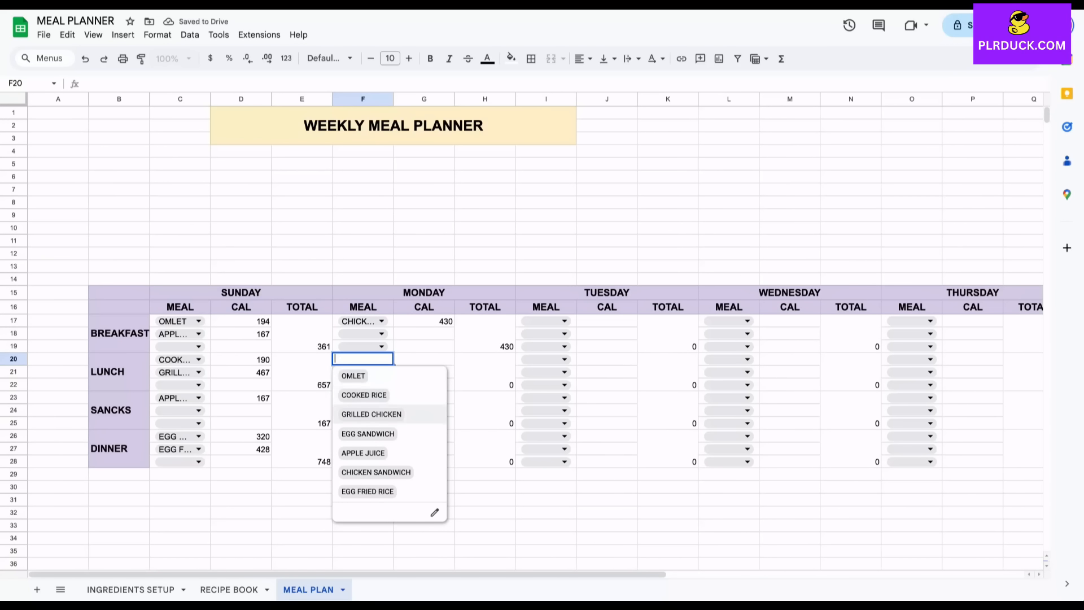
{"action": "left_click", "coordinate": [364, 394]}
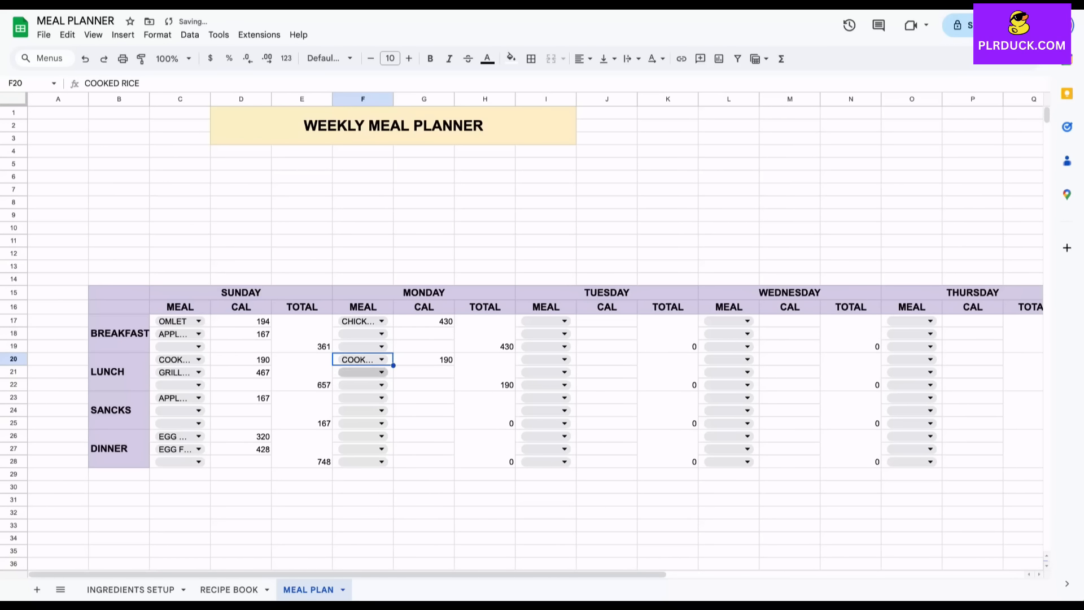
{"action": "left_click", "coordinate": [362, 371]}
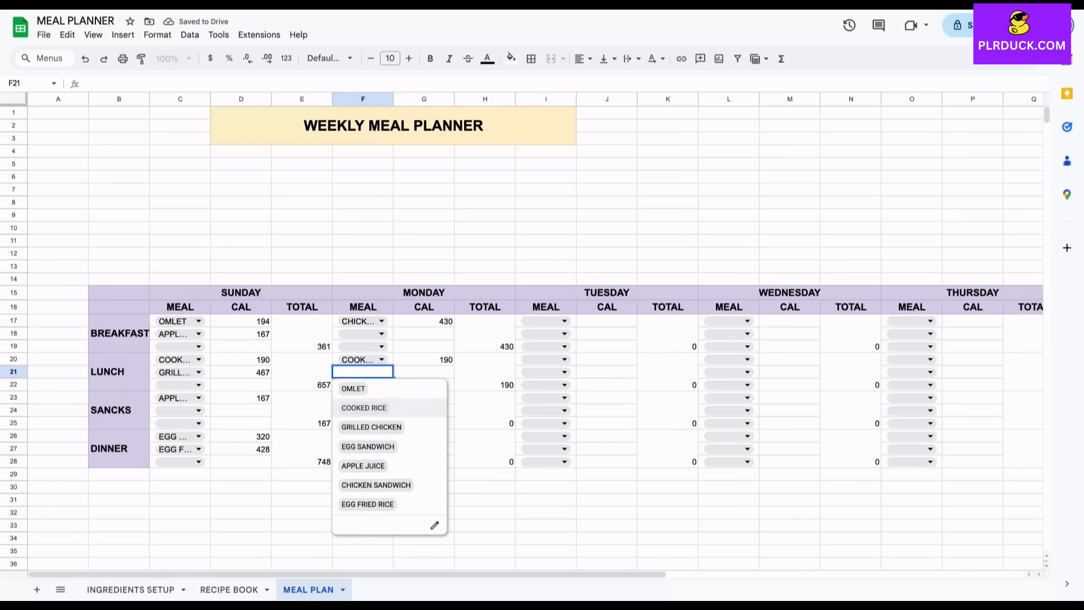
{"action": "left_click", "coordinate": [376, 485]}
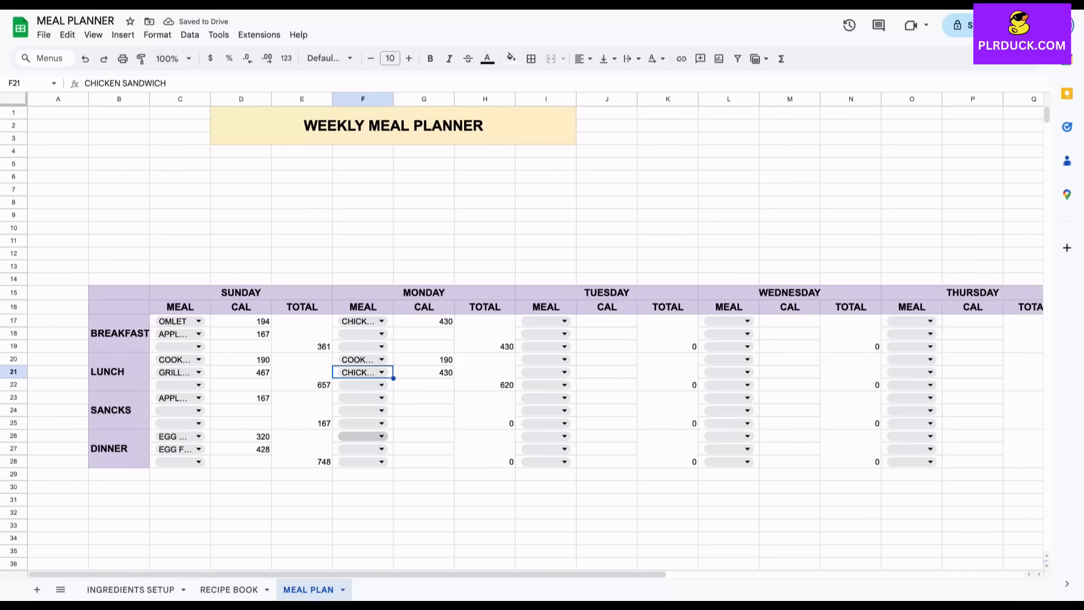
- Choose APPLE JUICE in F23 for Monday's snack and GRILLED CHICKEN in F26 for Monday's dinner
{"action": "left_click", "coordinate": [362, 397]}
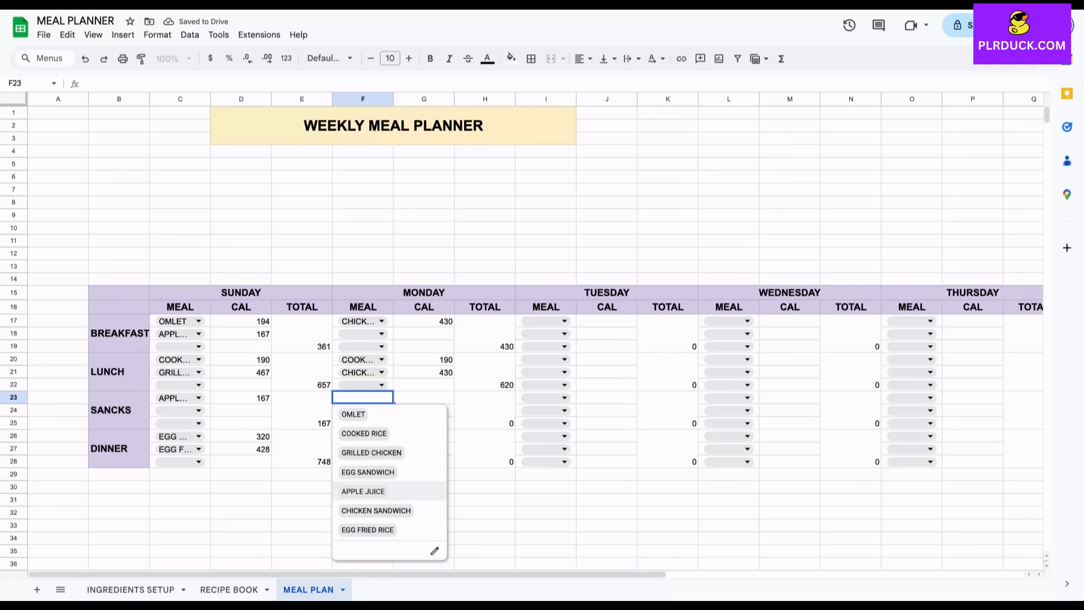
{"action": "left_click", "coordinate": [374, 490]}
{"action": "left_click", "coordinate": [362, 436]}
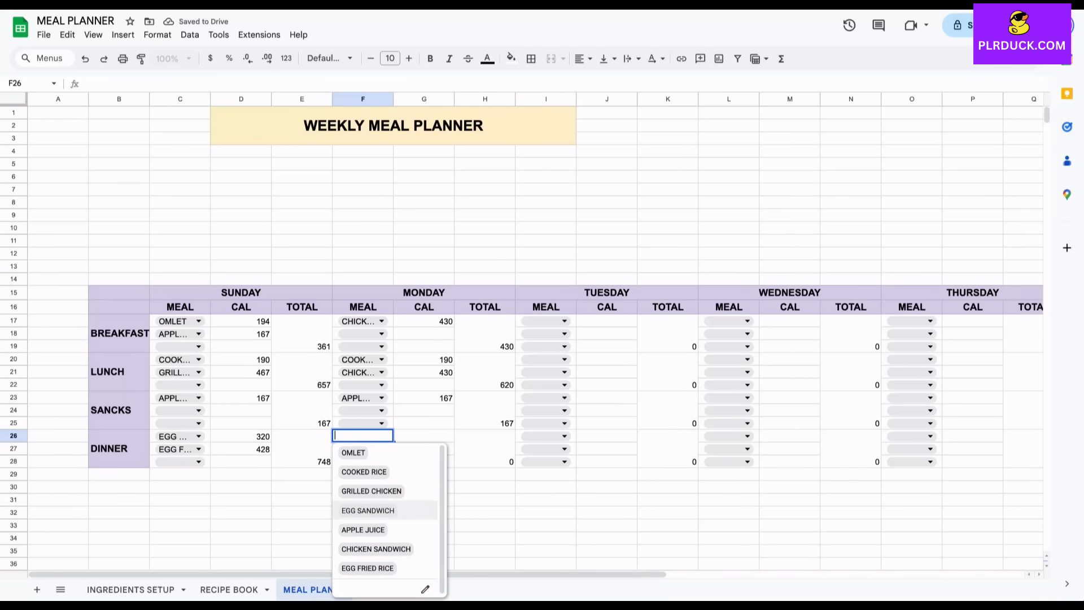
{"action": "left_click", "coordinate": [371, 490]}
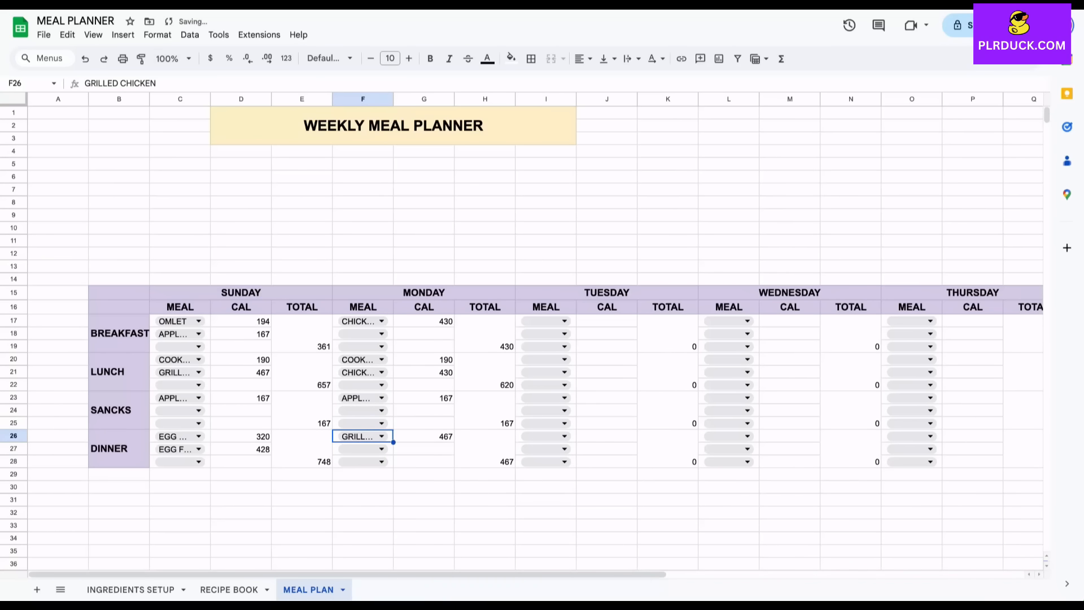
- Choose COOKED RICE in I18 for Tuesday's breakfast and EGG SANDWICH in L21 for Wednesday's lunch
{"action": "scroll", "coordinate": [451, 417], "scroll_direction": "right", "scroll_amount": 1}
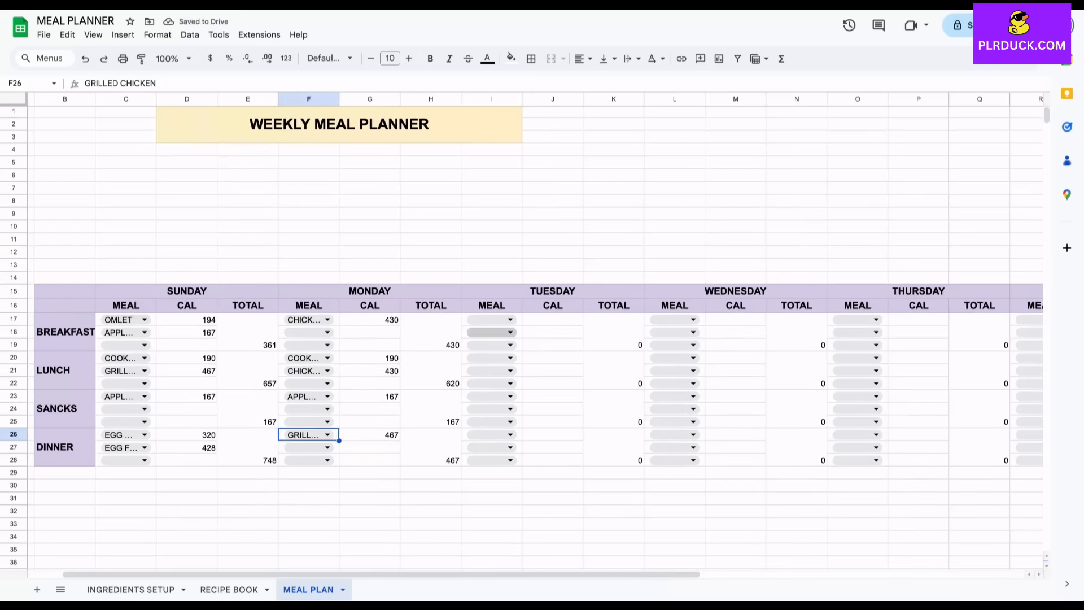
{"action": "left_click", "coordinate": [496, 332]}
{"action": "left_click", "coordinate": [492, 368]}
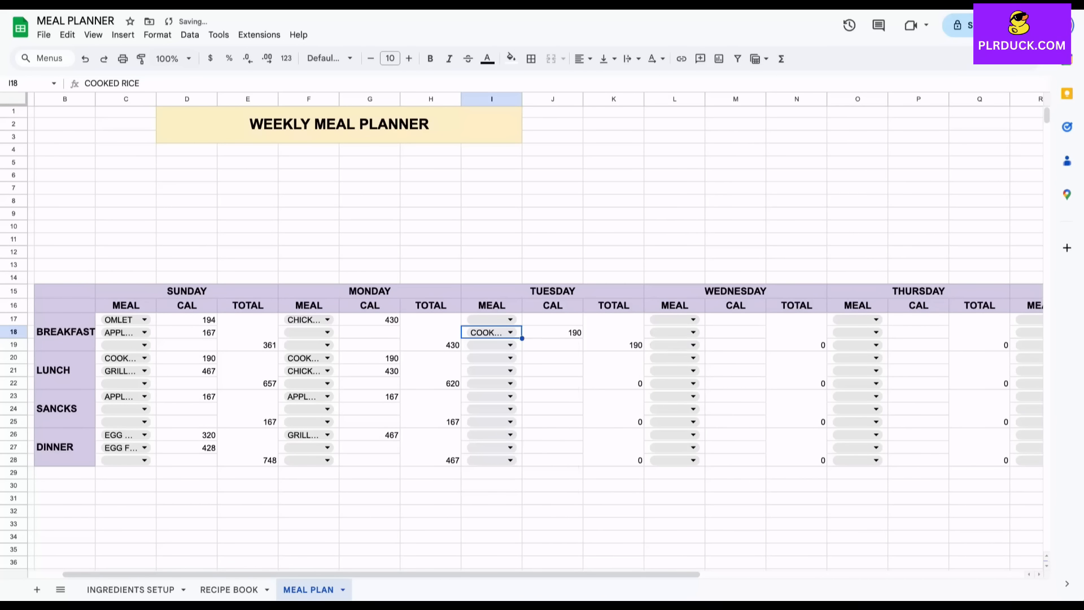
{"action": "left_click", "coordinate": [677, 357]}
{"action": "left_click", "coordinate": [677, 370]}
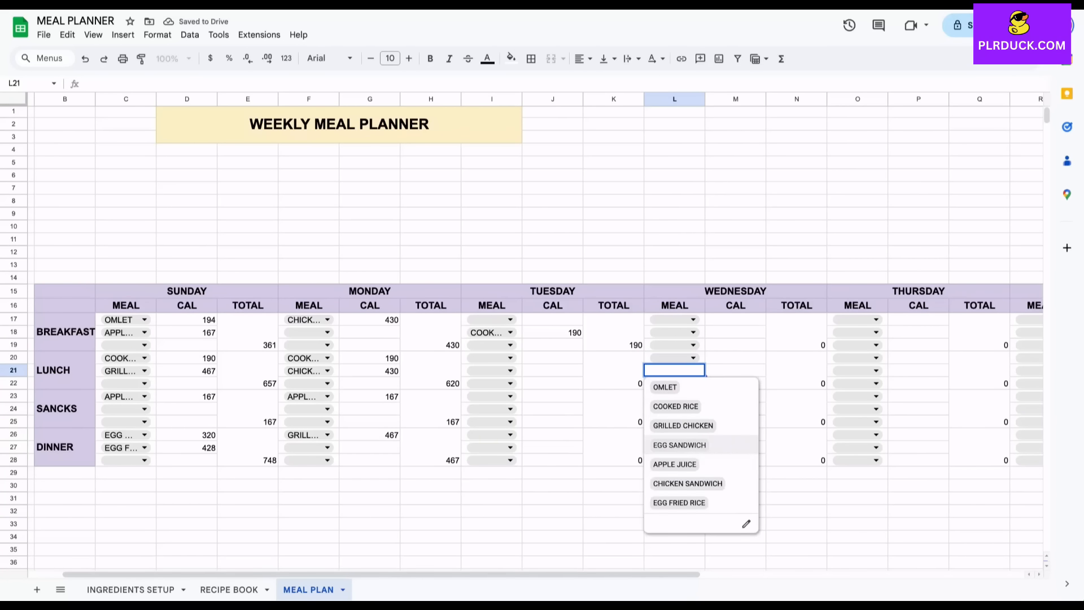
{"action": "left_click", "coordinate": [679, 444]}
- Choose CHICKEN SANDWICH in O18 for Thursday's breakfast and OMLET in R18 for Friday's breakfast
{"action": "scroll", "coordinate": [621, 390], "scroll_direction": "right", "scroll_amount": 5}
{"action": "left_click", "coordinate": [587, 334]}
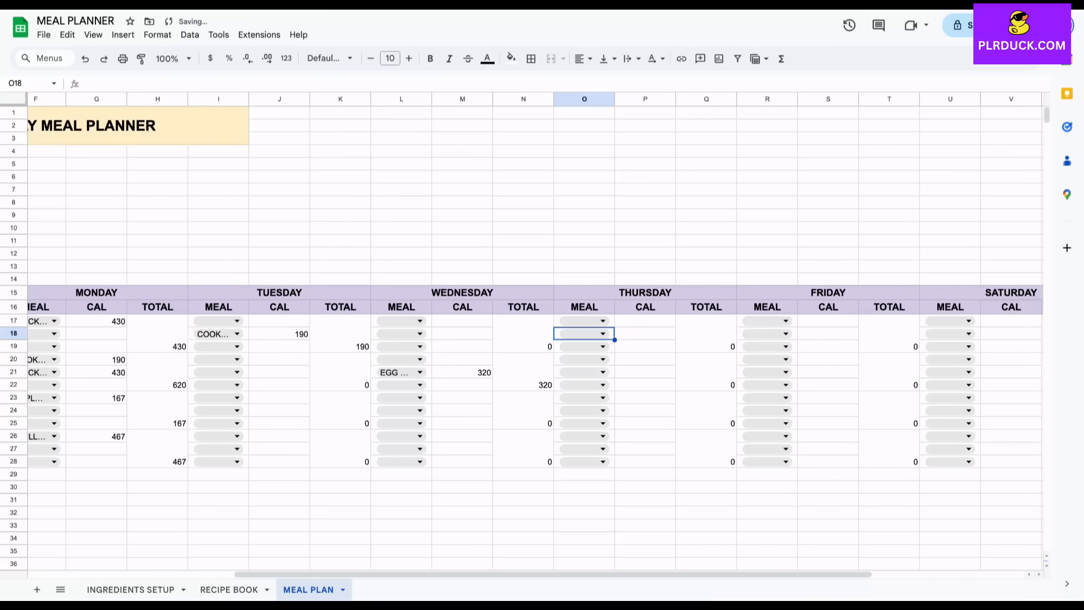
{"action": "left_click", "coordinate": [587, 334]}
{"action": "left_click", "coordinate": [598, 446]}
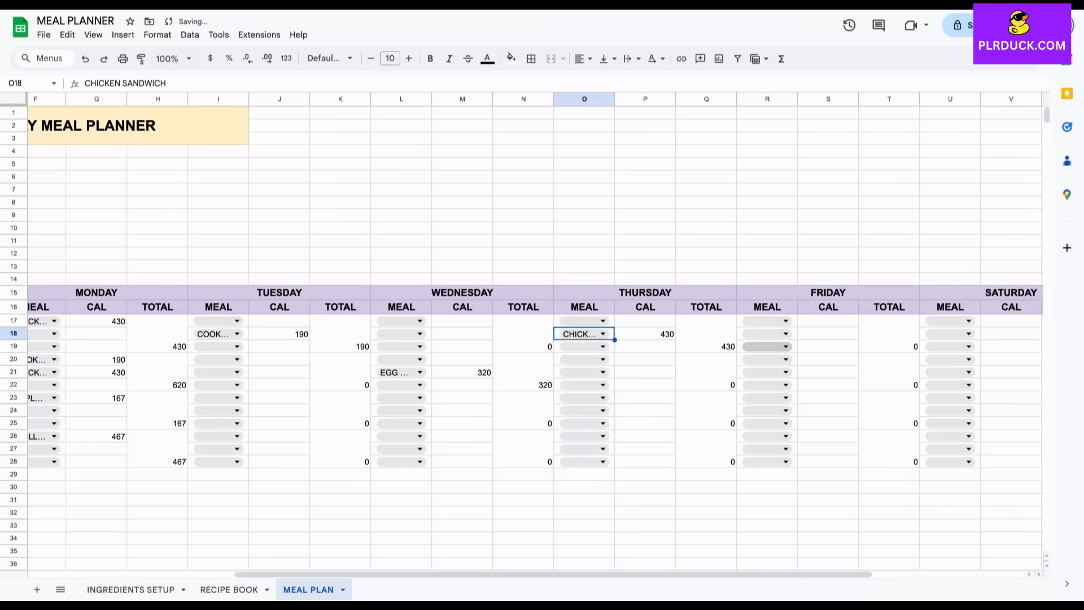
{"action": "left_click", "coordinate": [768, 333]}
{"action": "left_click", "coordinate": [758, 350]}
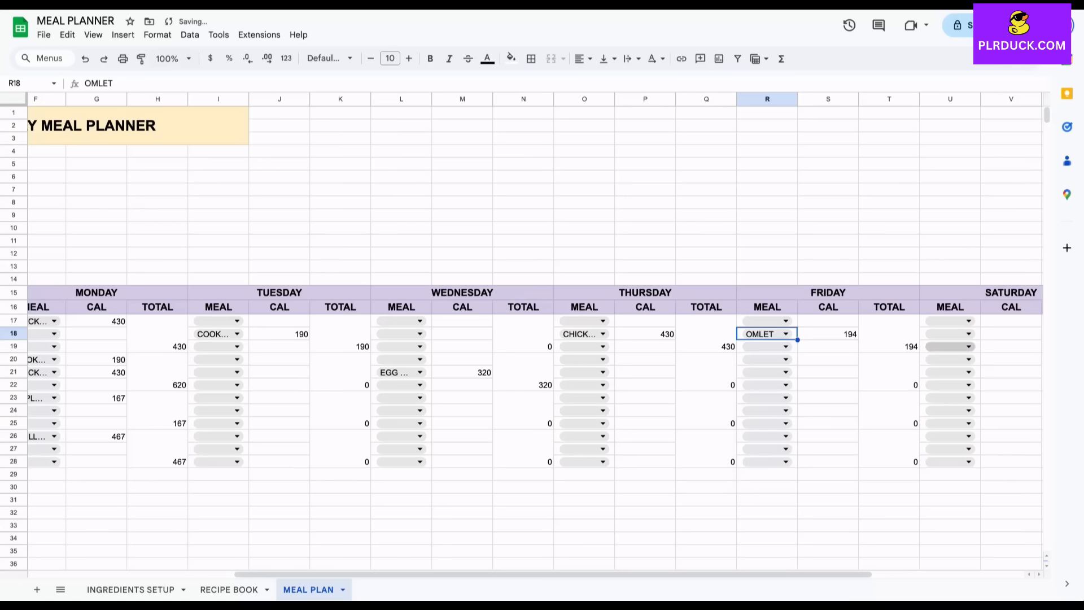
- Choose APPLE JUICE in U20 for Saturday's lunch
{"action": "left_click", "coordinate": [950, 359]}
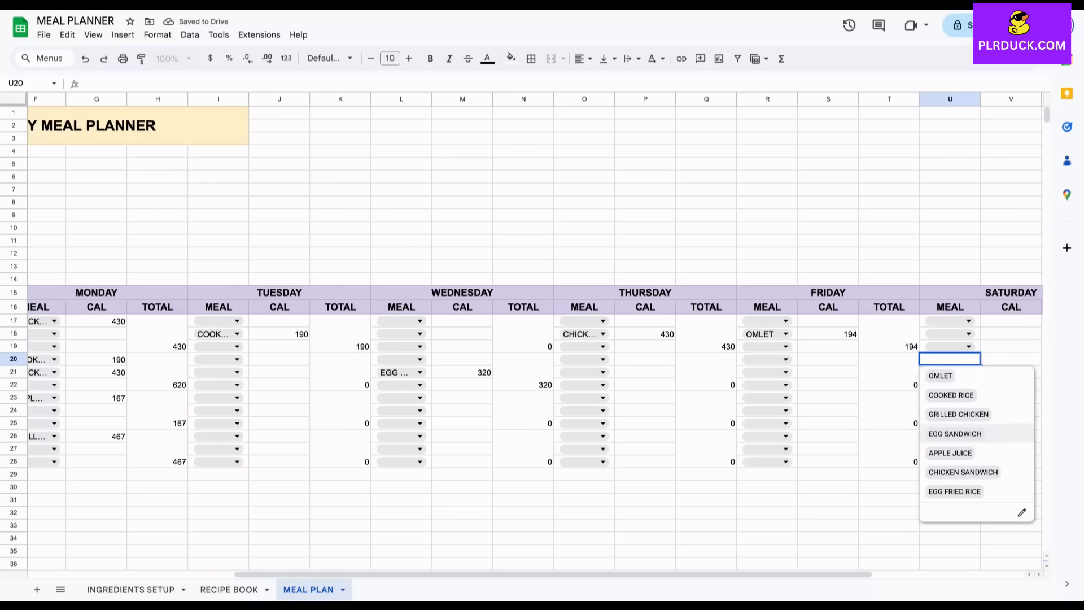
{"action": "left_click", "coordinate": [950, 453]}
{"action": "scroll", "coordinate": [530, 334], "scroll_direction": "left", "scroll_amount": 5}
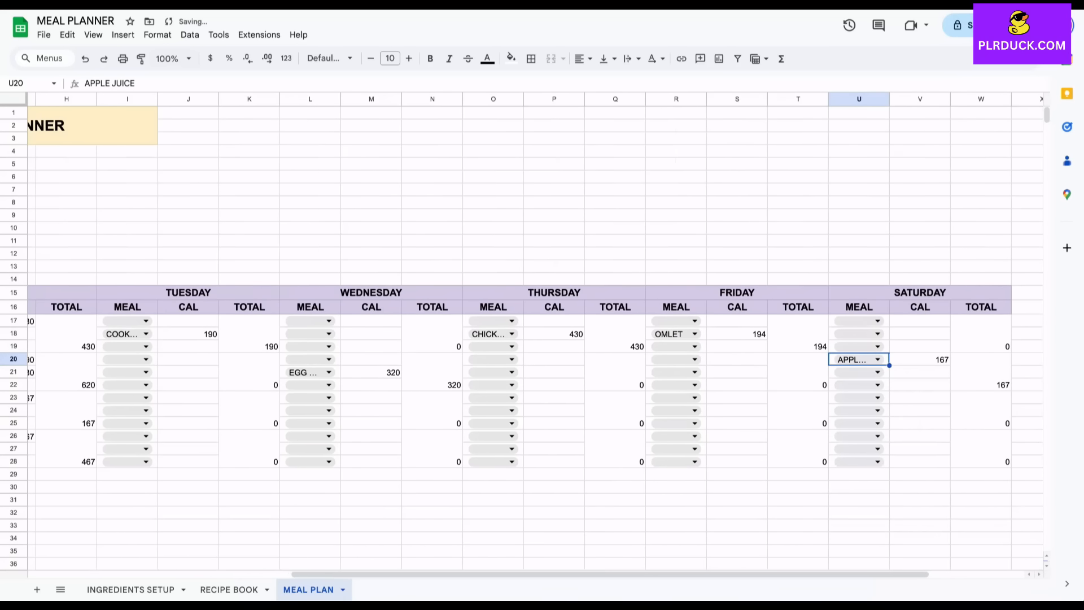
{"action": "scroll", "coordinate": [529, 334], "scroll_direction": "left", "scroll_amount": 3}
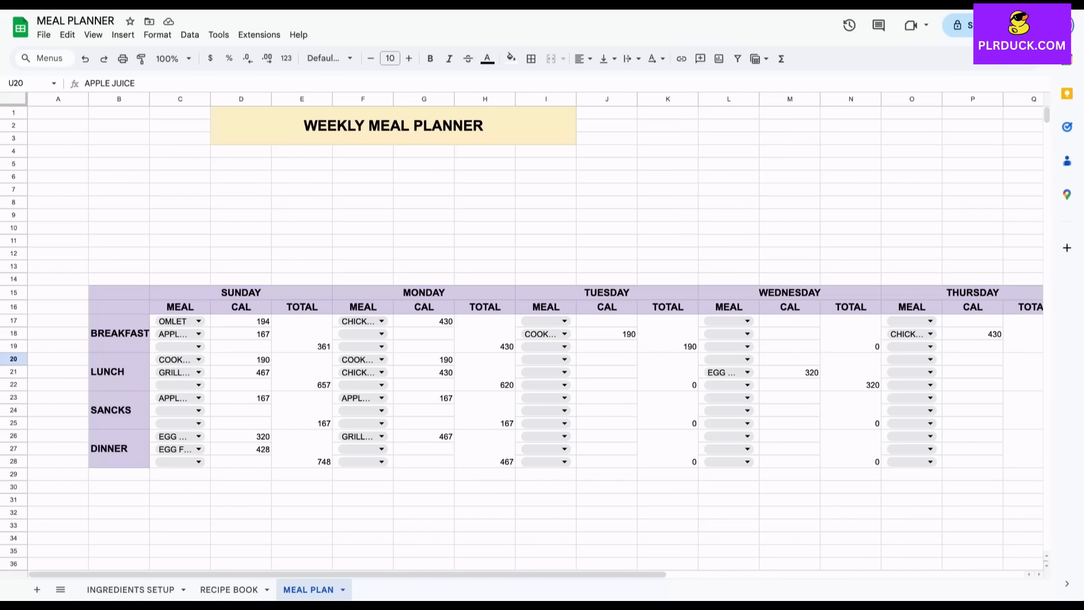
- Merge cells C9:E10 above the Sunday block and enter the label SUNDAY CALORIES
{"action": "left_click_drag", "start_coordinate": [181, 215], "coordinate": [305, 229]}
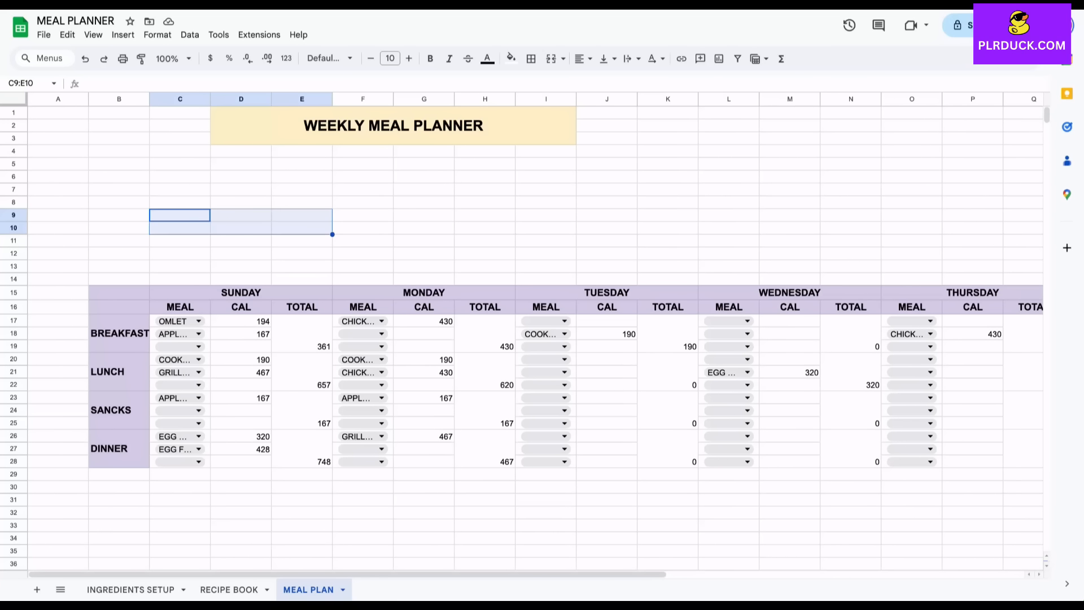
{"action": "left_click", "coordinate": [550, 58]}
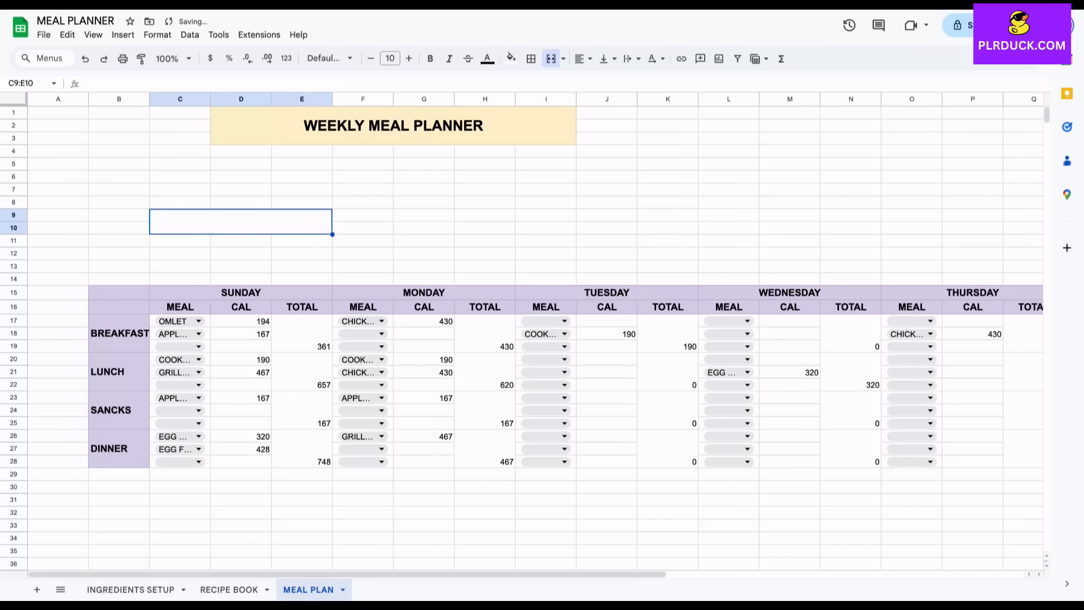
{"action": "type", "text": "SU"}
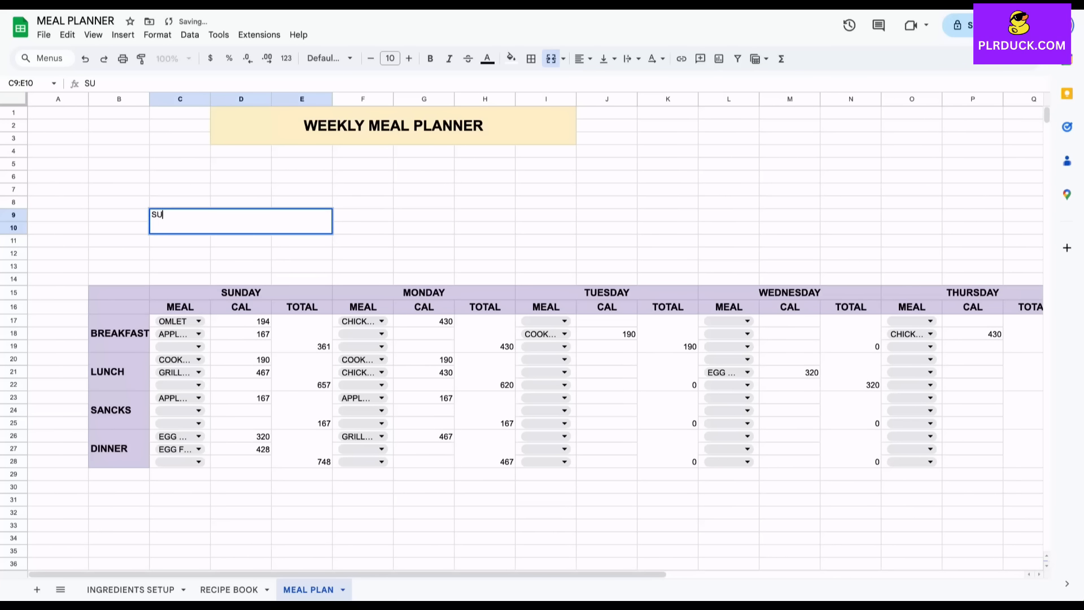
{"action": "type", "text": "NDAY CALORIES"}
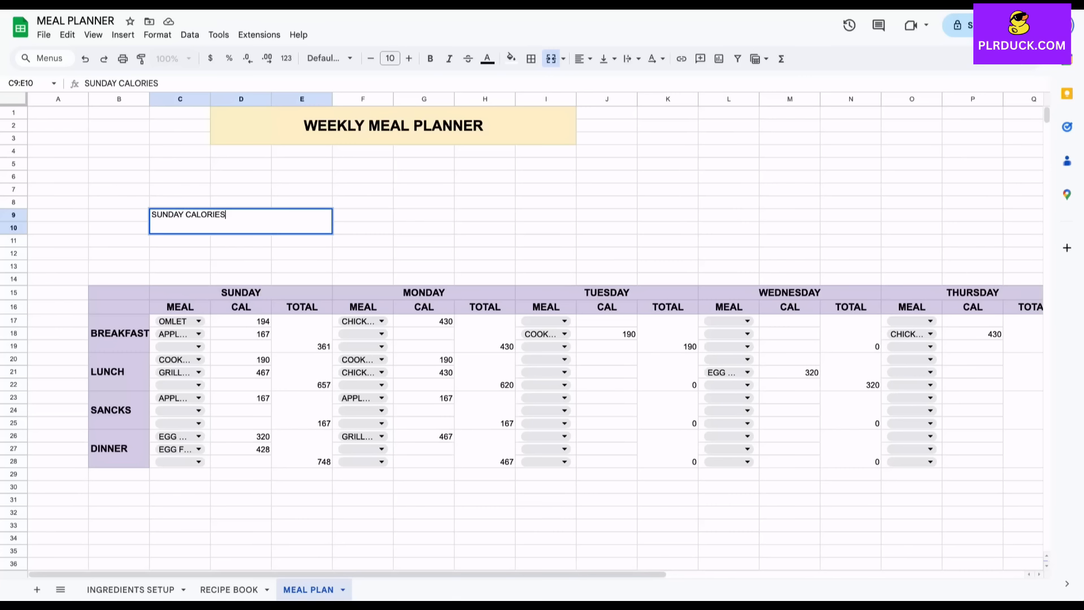
{"action": "key", "text": "Return"}
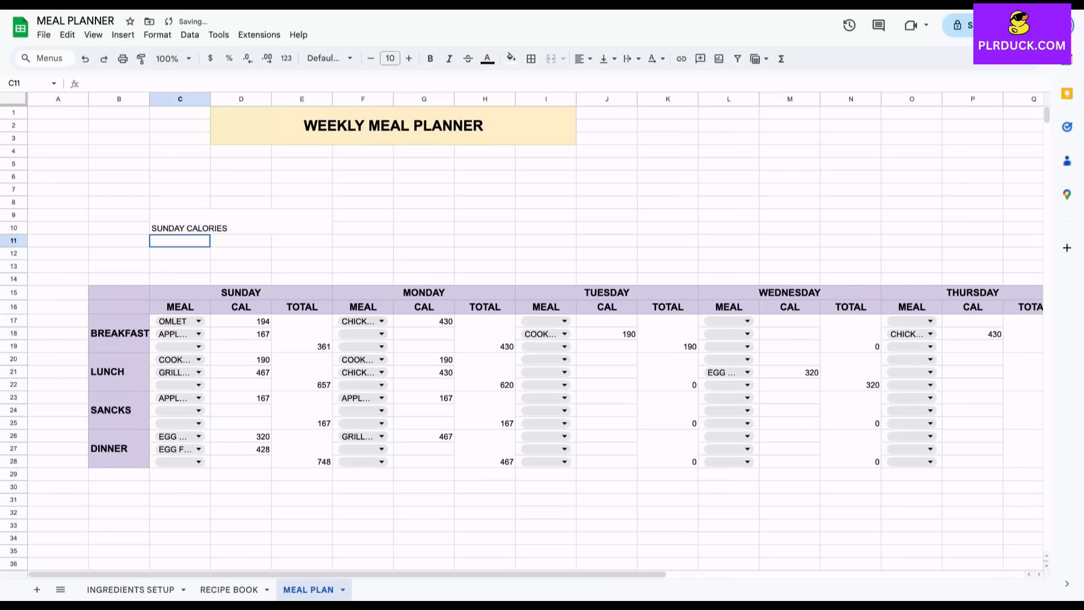
- Merge cells C11:E12 below the SUNDAY CALORIES label and enter the formula =SUM(E17:E28) to total Sunday's calories
{"action": "key", "text": "shift+Right"}
{"action": "key", "text": "shift+Right"}
{"action": "key", "text": "shift+Down"}
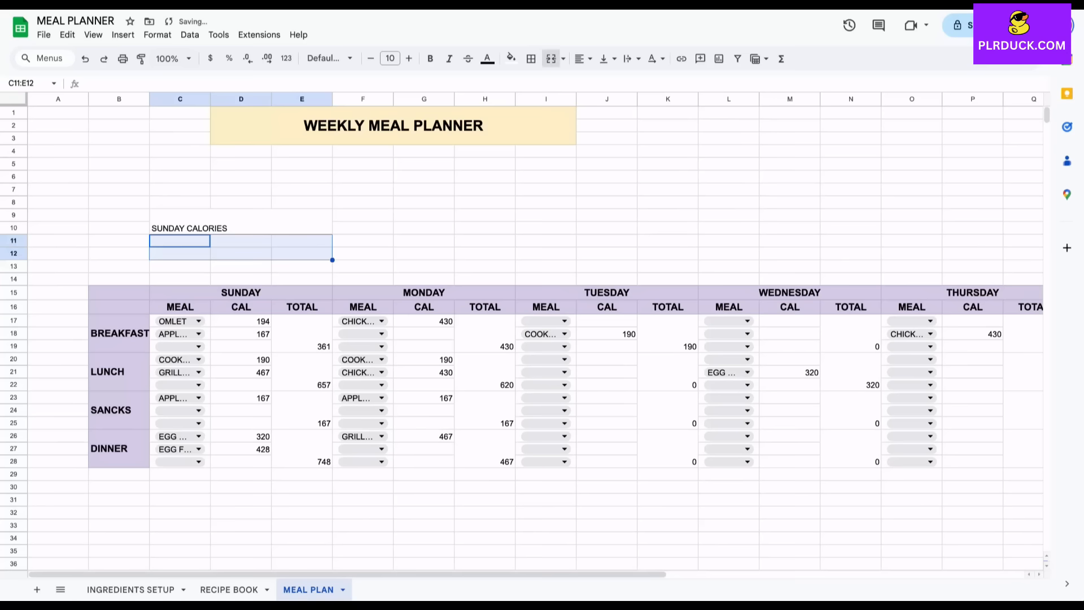
{"action": "left_click", "coordinate": [551, 58]}
{"action": "type", "text": "="}
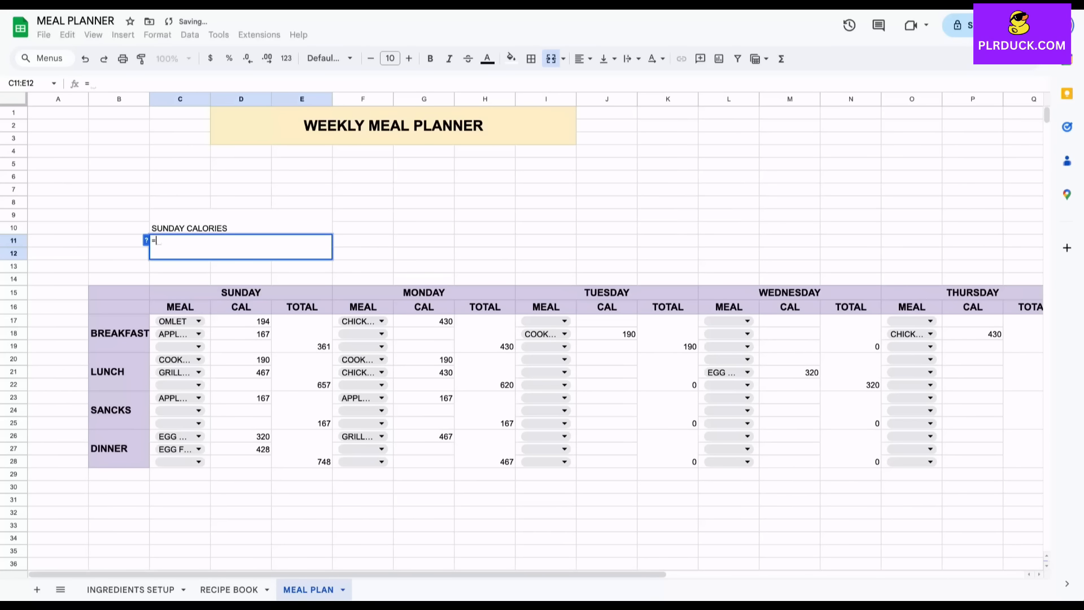
{"action": "type", "text": "SUM("}
{"action": "left_click_drag", "start_coordinate": [302, 321], "coordinate": [302, 461]}
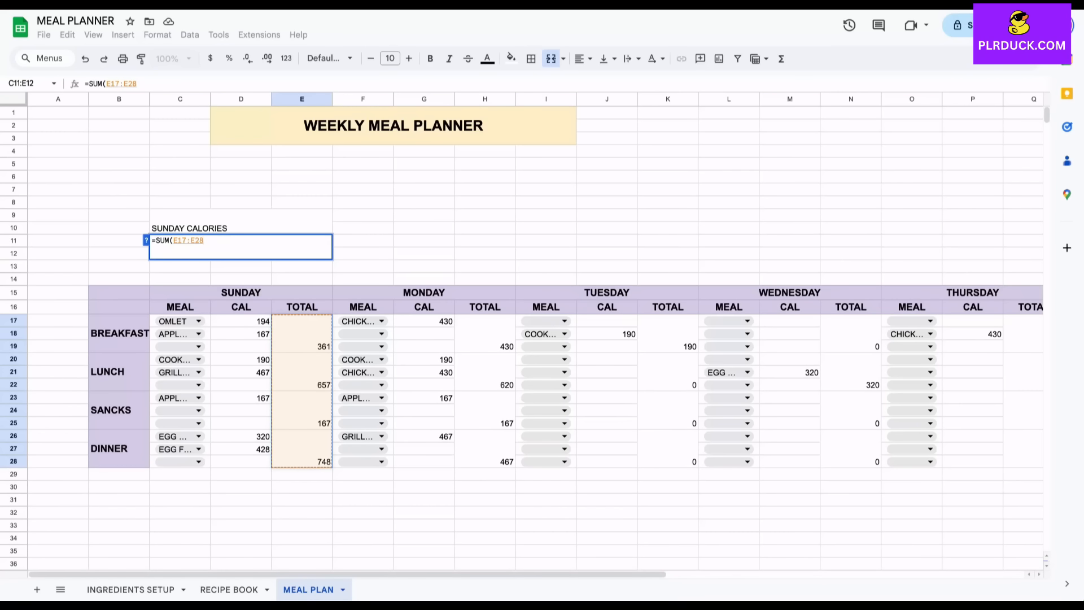
{"action": "type", "text": ")"}
{"action": "key", "text": "Return"}
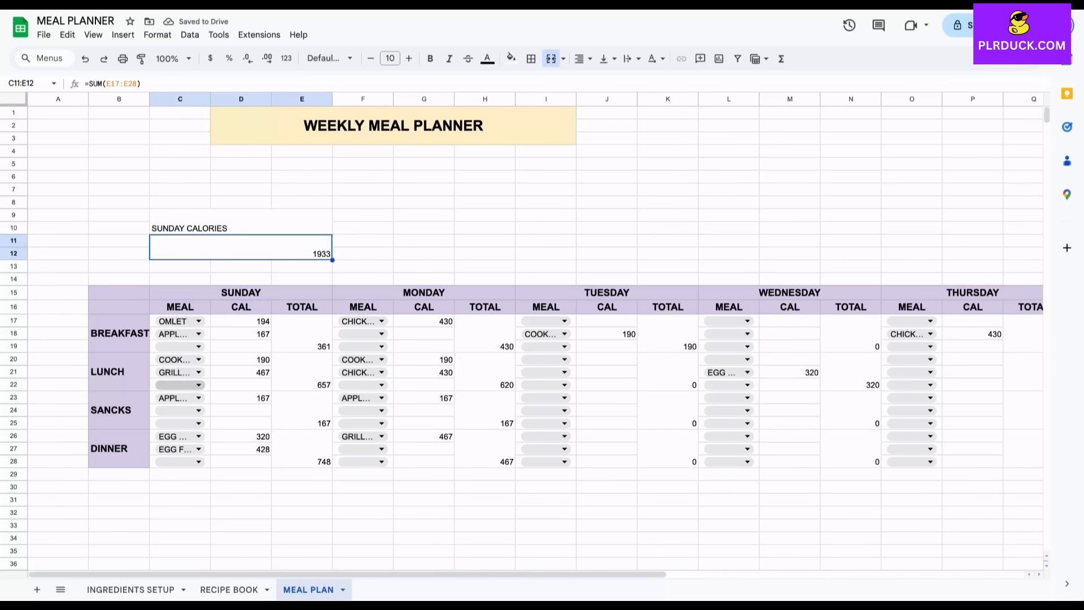
- Correct the misspelled SANCKS meal label in column B to SNACKS
{"action": "double_click", "coordinate": [120, 410]}
{"action": "key", "text": "Left"}
{"action": "key", "text": "Left"}
{"action": "key", "text": "Left"}
{"action": "key", "text": "BackSpace"}
{"action": "key", "text": "BackSpace"}
{"action": "type", "text": "NA"}
{"action": "left_click", "coordinate": [241, 423]}
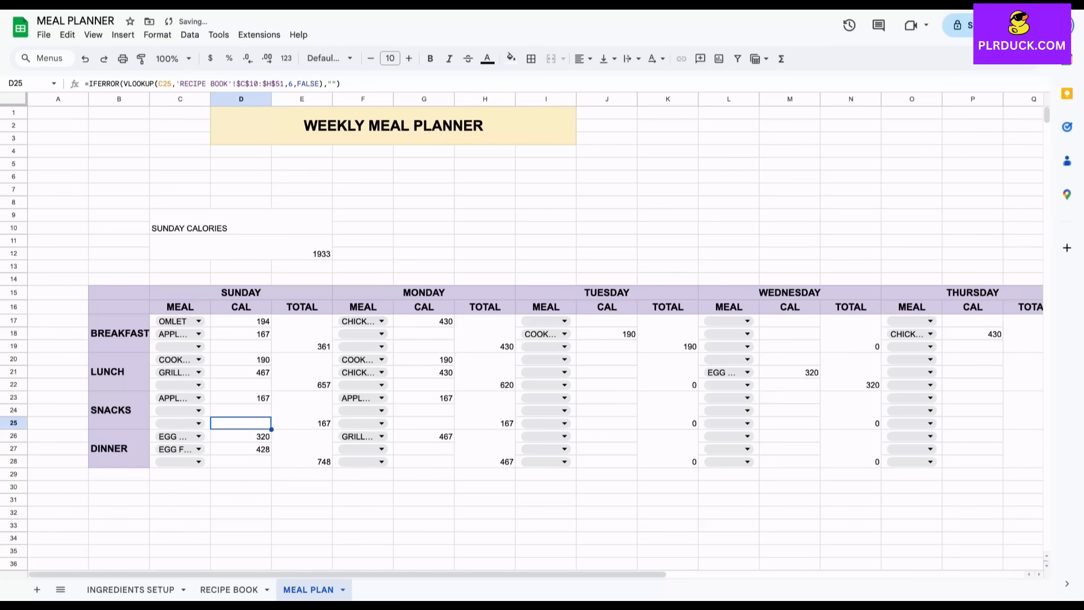
- Fill the merged SUNDAY CALORIES label across rows 9 and 10 through column W, covering all seven days
{"action": "left_click", "coordinate": [241, 247]}
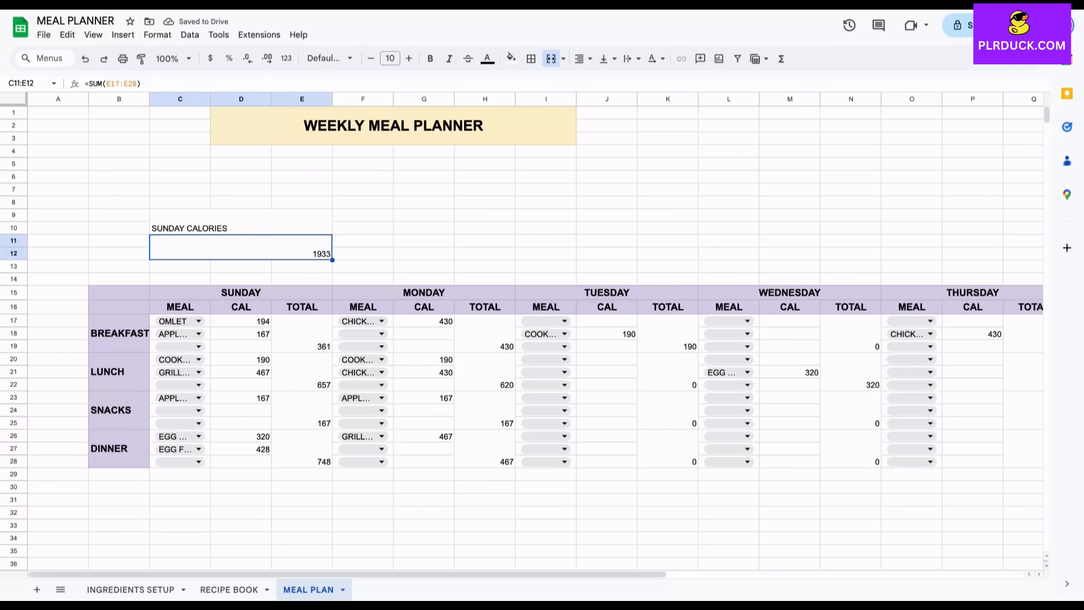
{"action": "key", "text": "shift+Up"}
{"action": "left_click", "coordinate": [241, 222]}
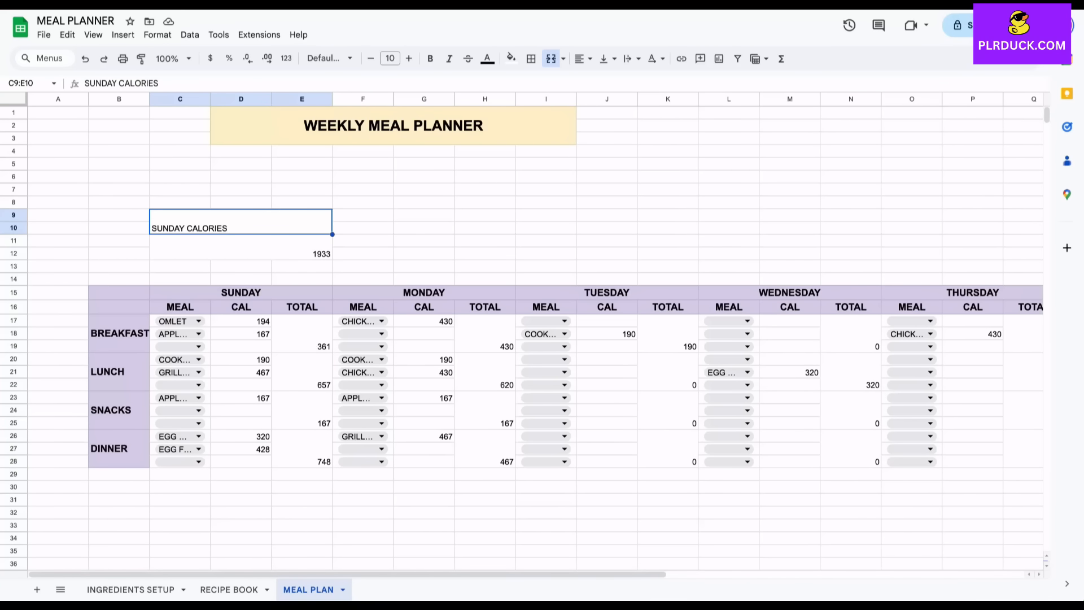
{"action": "left_click_drag", "start_coordinate": [332, 234], "coordinate": [1044, 229]}
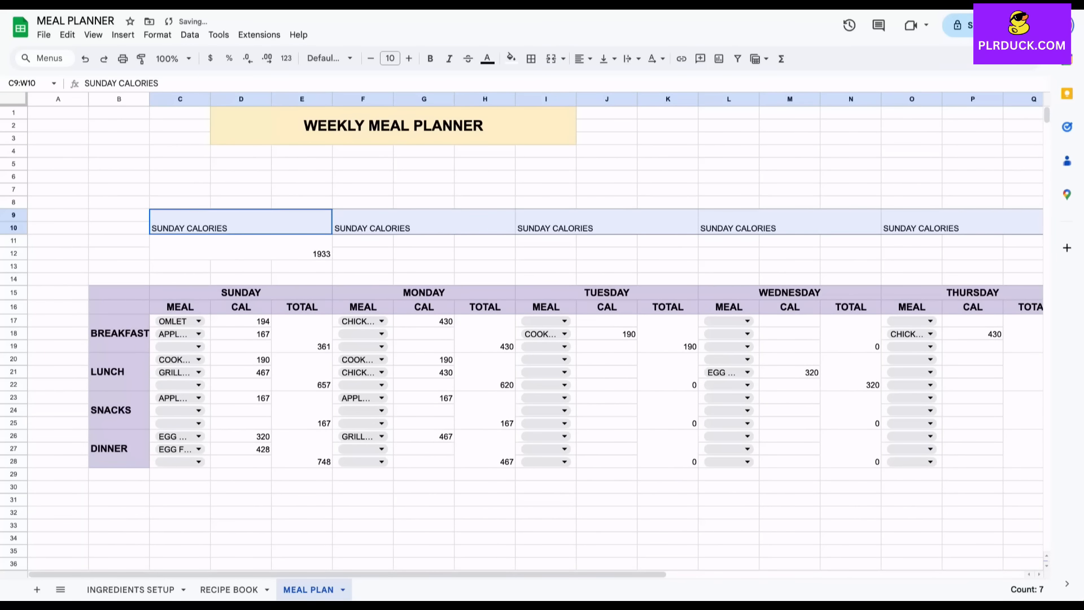
- Change the copied labels above the Monday and Tuesday blocks to MONDAY CALORIES and TUESDAY CALORIES
{"action": "left_click", "coordinate": [423, 222]}
{"action": "double_click", "coordinate": [351, 217]}
{"action": "double_click", "coordinate": [351, 215]}
{"action": "type", "text": "MONDAY"}
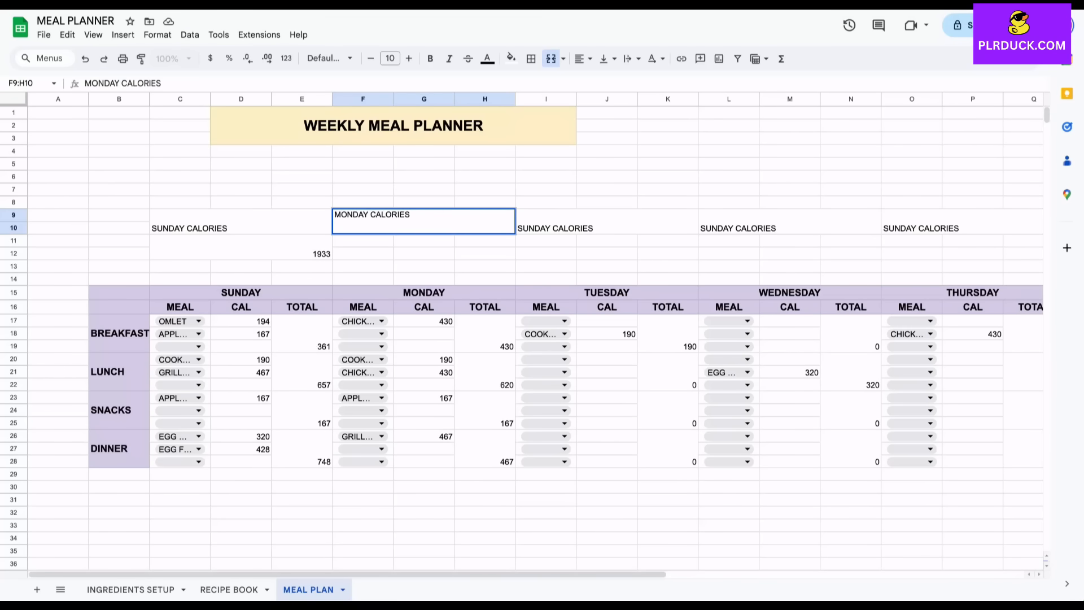
{"action": "key", "text": "Tab"}
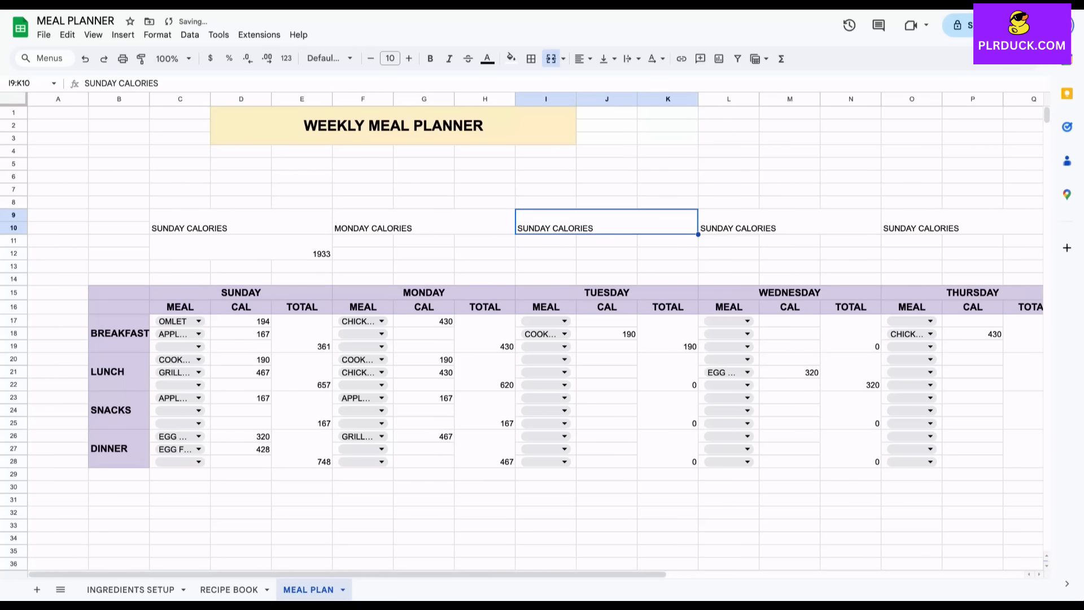
{"action": "double_click", "coordinate": [534, 217]}
{"action": "double_click", "coordinate": [534, 215]}
{"action": "type", "text": "TUESDAY"}
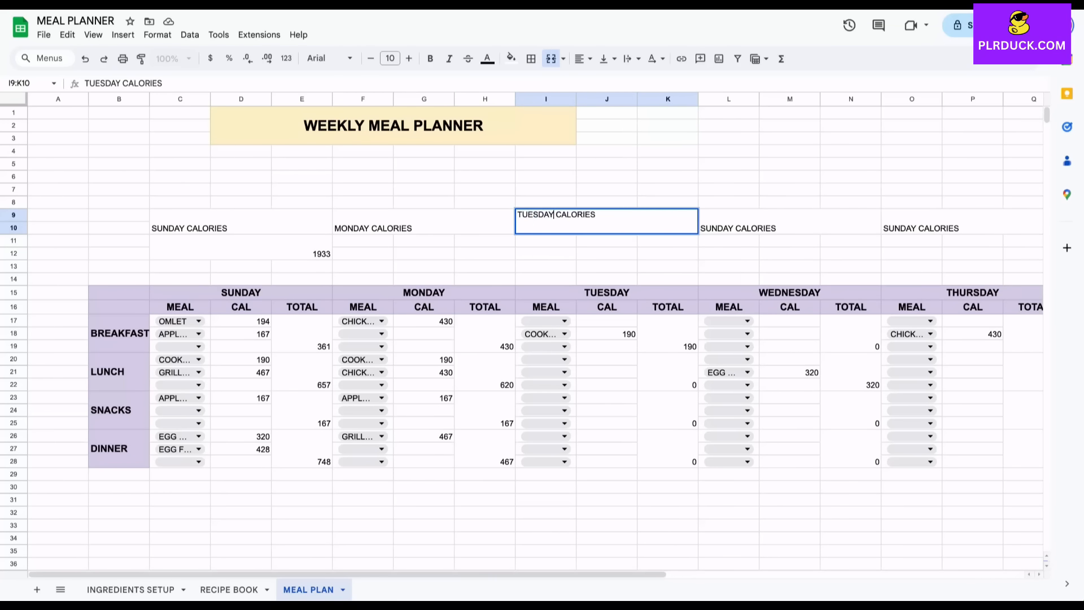
{"action": "key", "text": "Return"}
- Change the copied labels in L9:N10 and O9:Q10 to WEDNESDAY CALORIES and THURSDAY CALORIES
{"action": "key", "text": "Tab"}
{"action": "key", "text": "Return"}
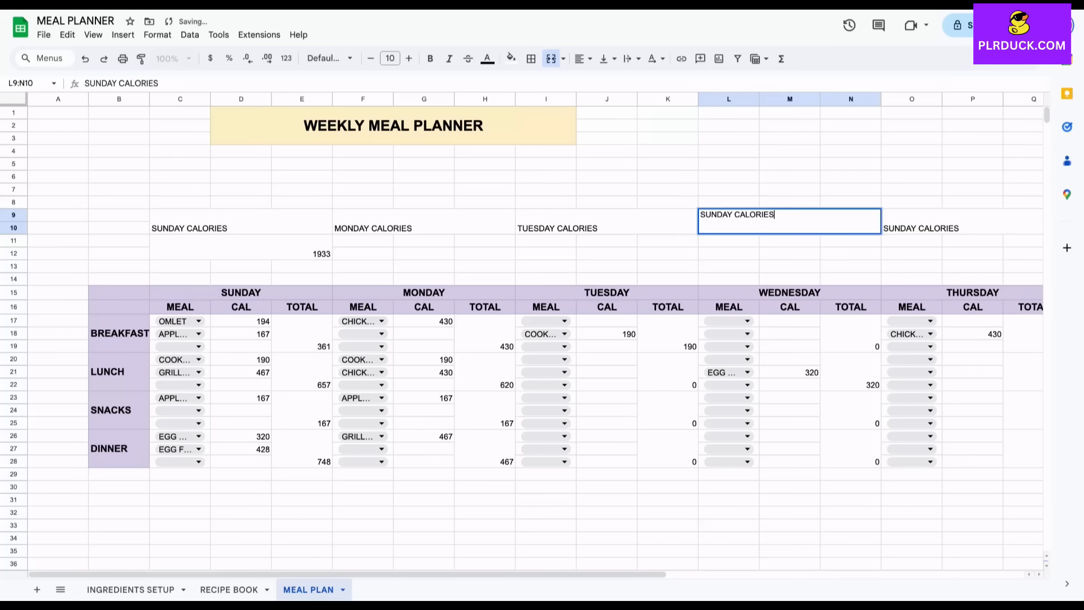
{"action": "left_click", "coordinate": [118, 84]}
{"action": "double_click", "coordinate": [100, 84]}
{"action": "type", "text": "WEDNESDAY"}
{"action": "key", "text": "Tab"}
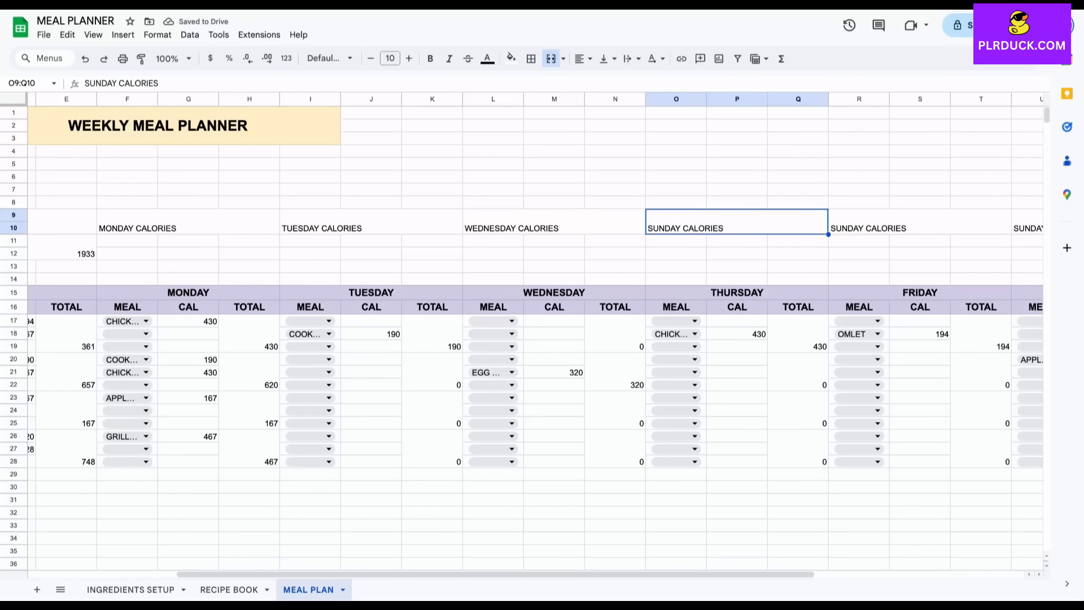
{"action": "double_click", "coordinate": [101, 84]}
{"action": "type", "text": "THURSDAY"}
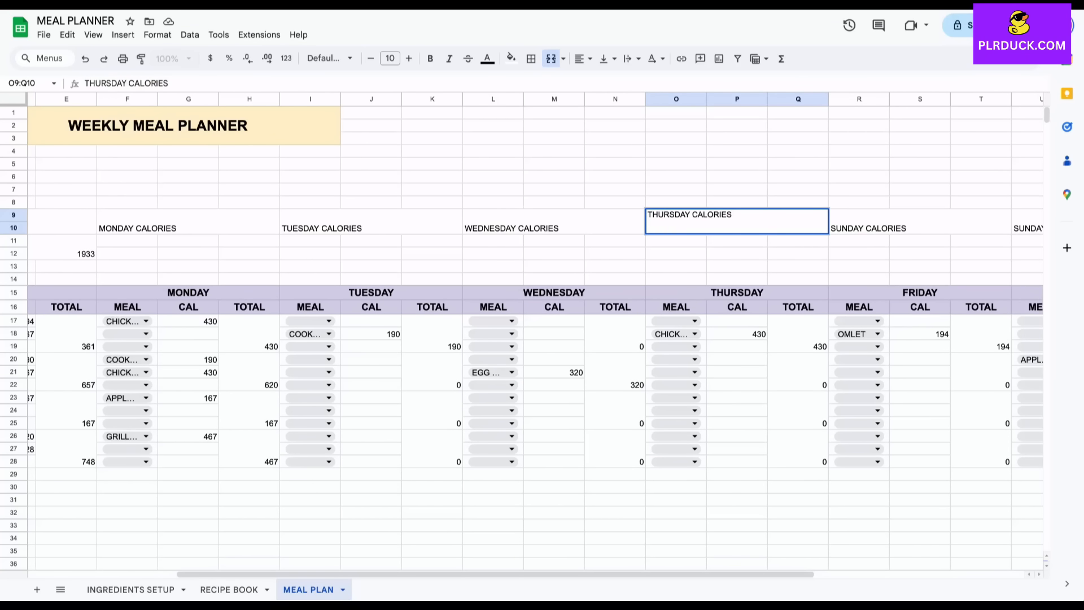
{"action": "key", "text": "Tab"}
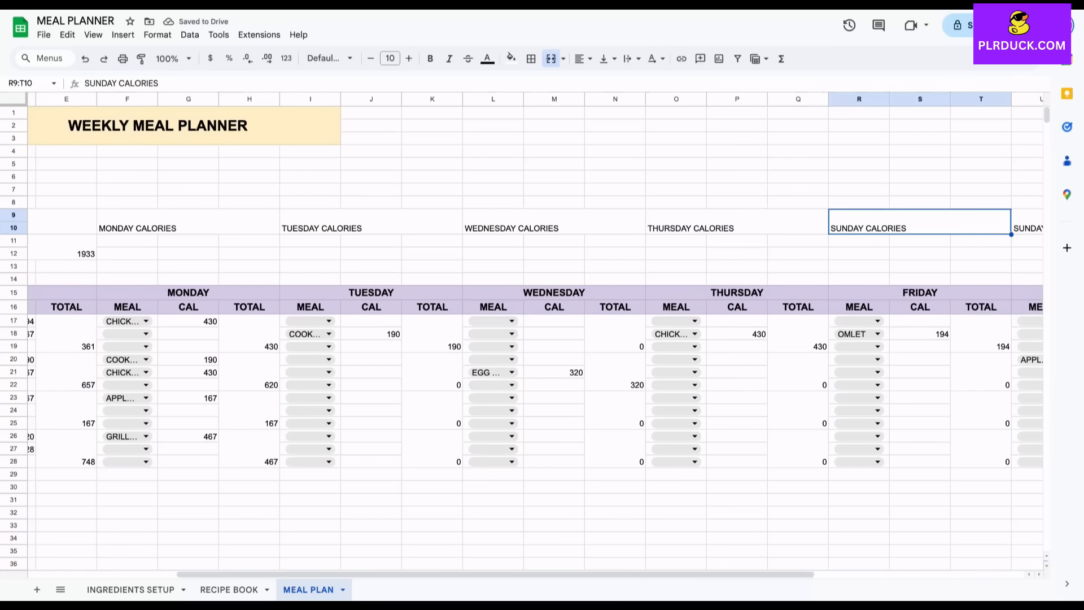
- Change the copied labels in R9:T10 and U9:W10 to FRIDAY CALORIES and SATURDAY CALORIES
{"action": "double_click", "coordinate": [100, 84]}
{"action": "type", "text": "FRIDAY"}
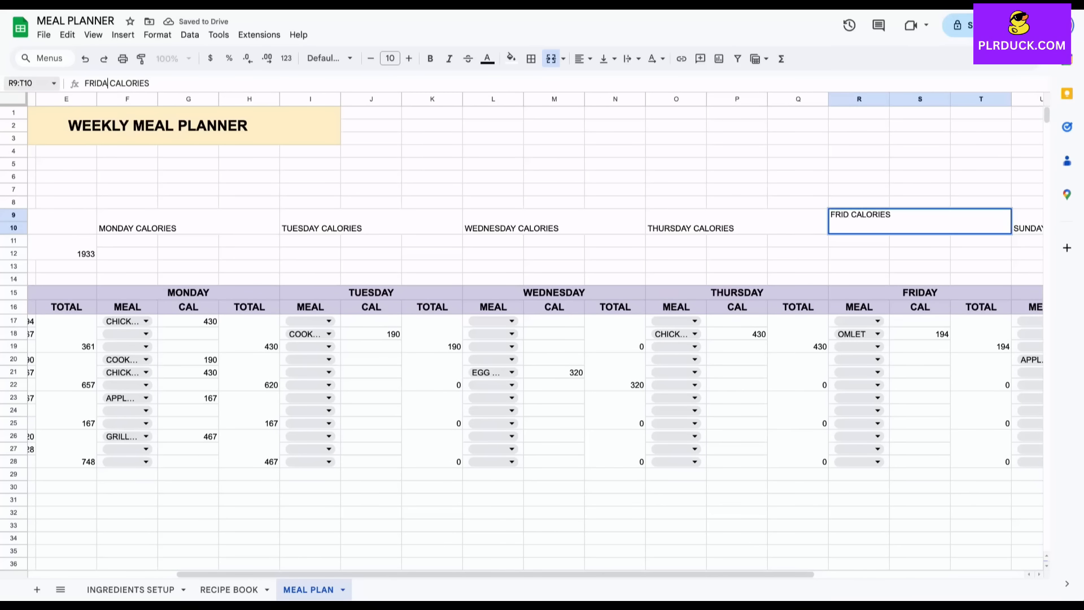
{"action": "key", "text": "Tab"}
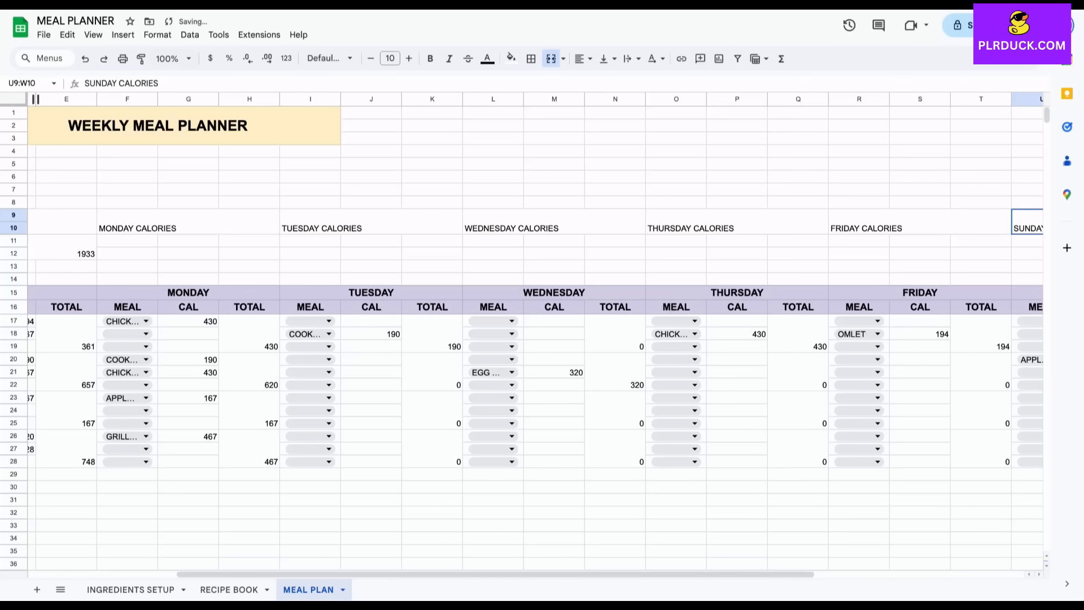
{"action": "double_click", "coordinate": [101, 84]}
{"action": "type", "text": "SATURDAY"}
{"action": "key", "text": "Return"}
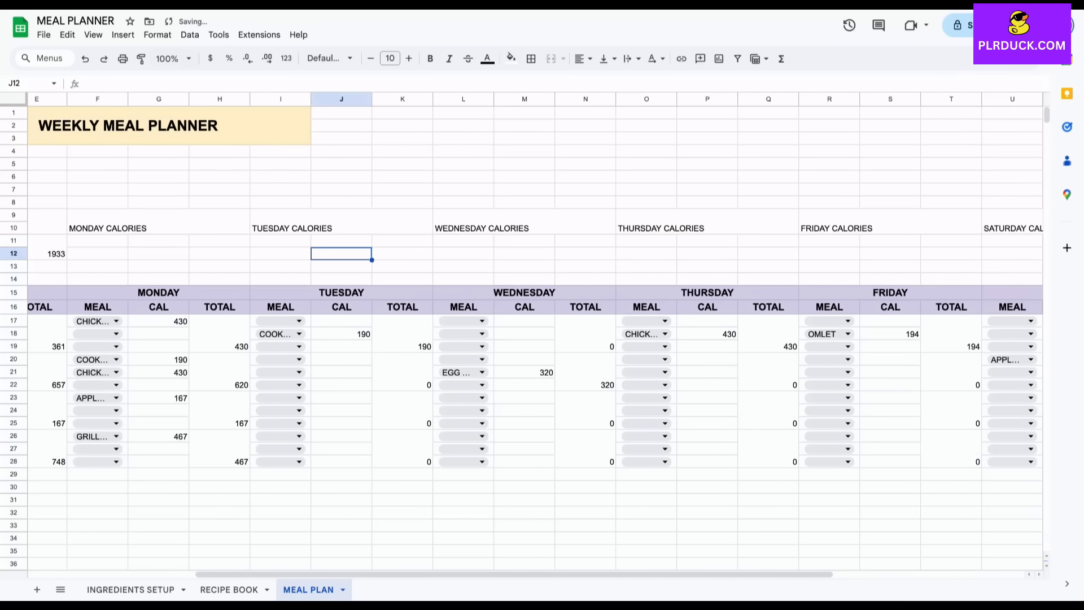
- Fill the Sunday calorie total in rows 11 and 12 across through column W so every day gets its own sum
{"action": "left_click_drag", "start_coordinate": [269, 259], "coordinate": [536, 255]}
{"action": "left_click_drag", "start_coordinate": [802, 257], "coordinate": [1042, 257]}
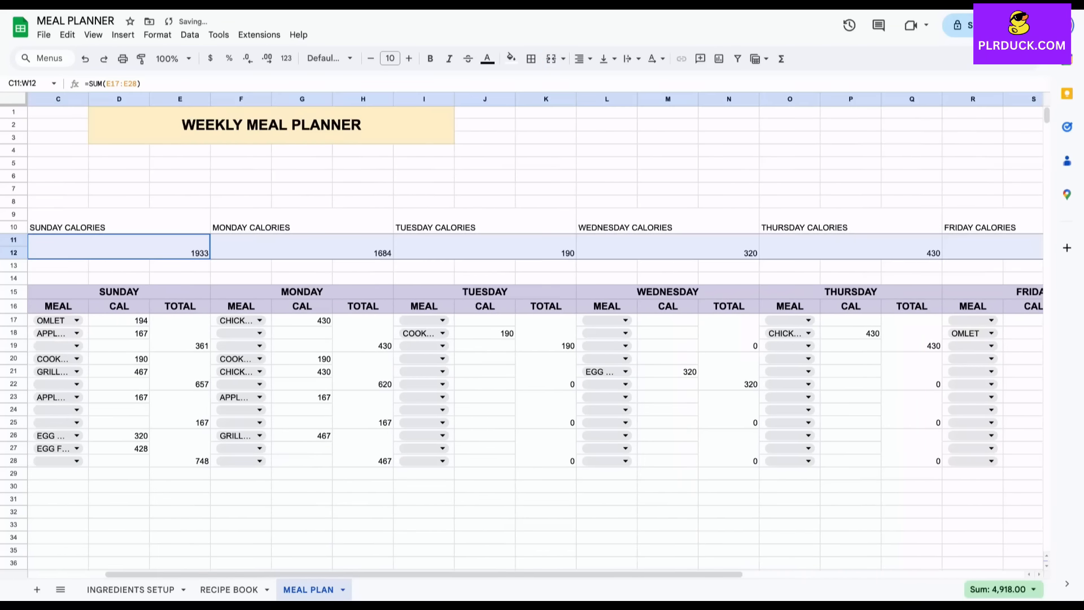
{"action": "scroll", "coordinate": [521, 334], "scroll_direction": "right", "scroll_amount": 2}
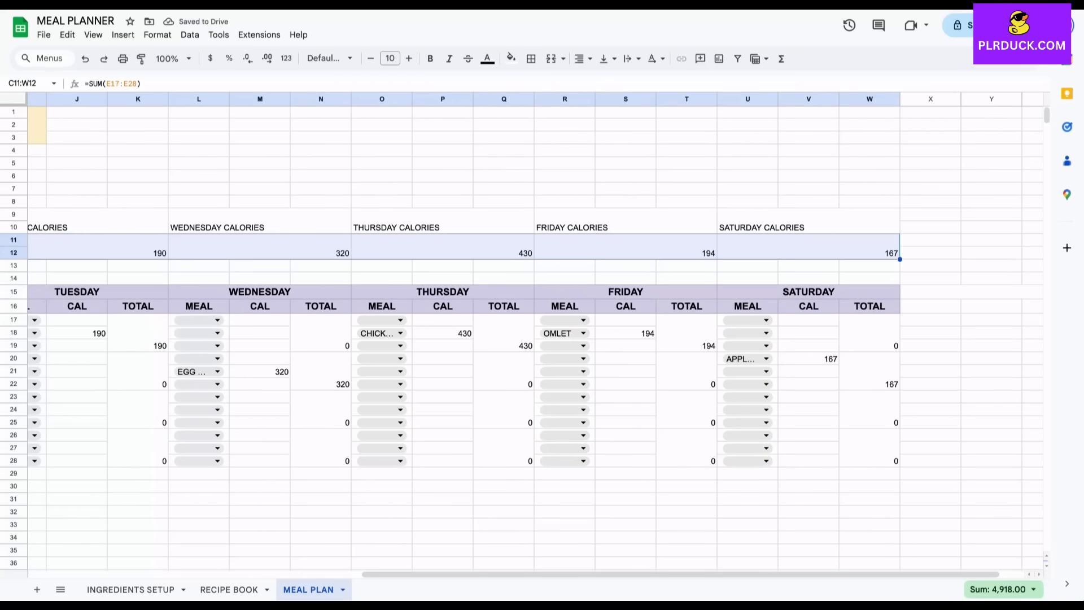
{"action": "scroll", "coordinate": [522, 334], "scroll_direction": "left", "scroll_amount": 9}
- Make the daily calorie labels and totals in C9:W12 bold with font size 14
{"action": "left_click_drag", "start_coordinate": [241, 222], "coordinate": [829, 250]}
{"action": "scroll", "coordinate": [830, 250], "scroll_direction": "left", "scroll_amount": 9}
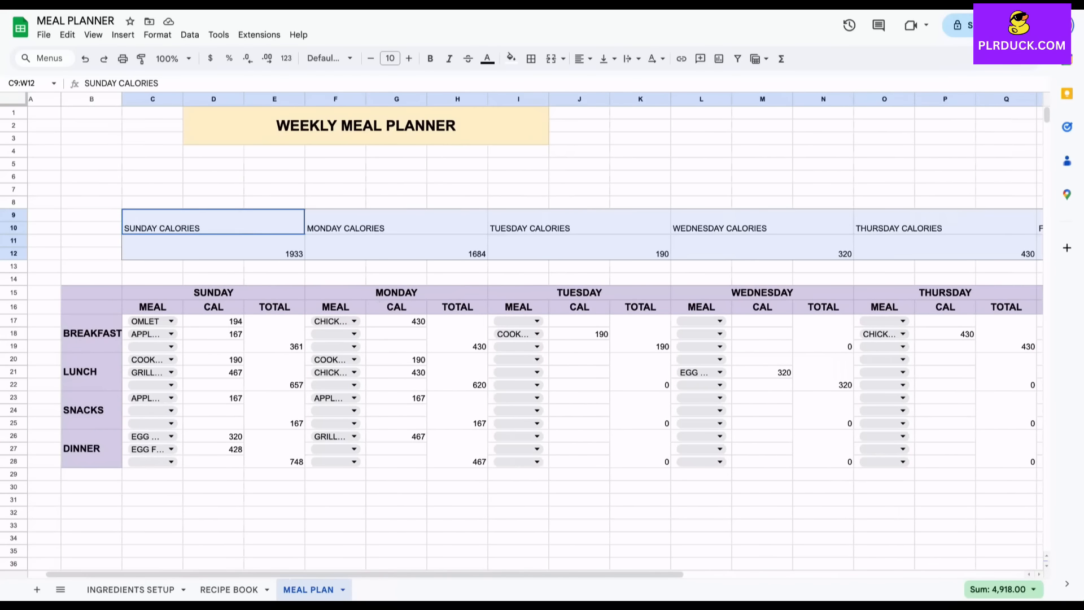
{"action": "left_click", "coordinate": [430, 59]}
{"action": "left_click", "coordinate": [430, 58]}
{"action": "left_click", "coordinate": [409, 58]}
{"action": "left_click", "coordinate": [409, 58]}
{"action": "left_click", "coordinate": [409, 58]}
{"action": "left_click", "coordinate": [408, 59]}
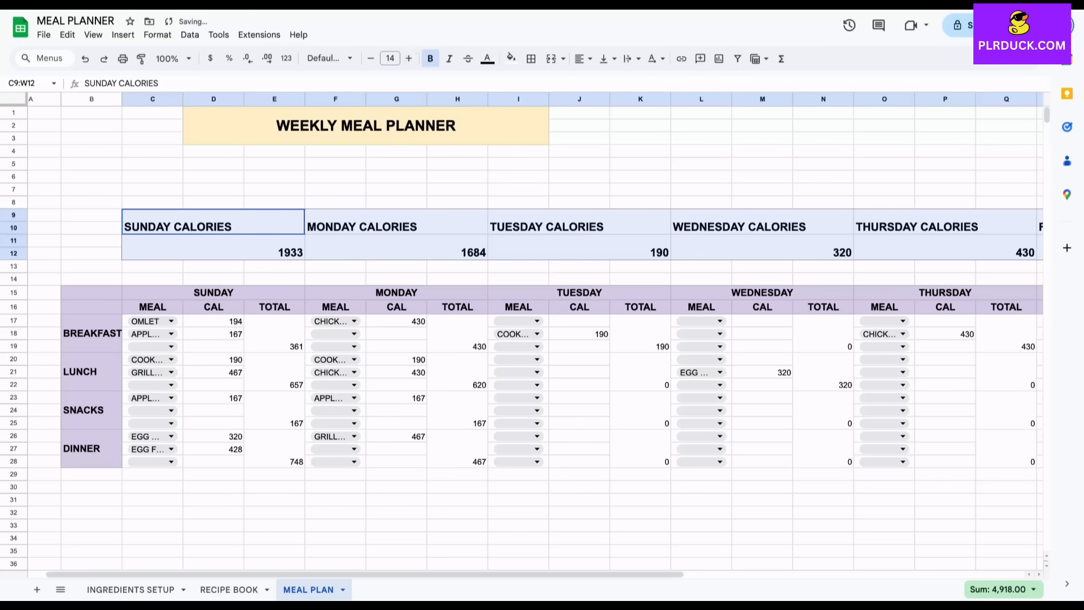
- Add all borders to C9:W12 and center its contents horizontally and vertically
{"action": "left_click", "coordinate": [531, 59]}
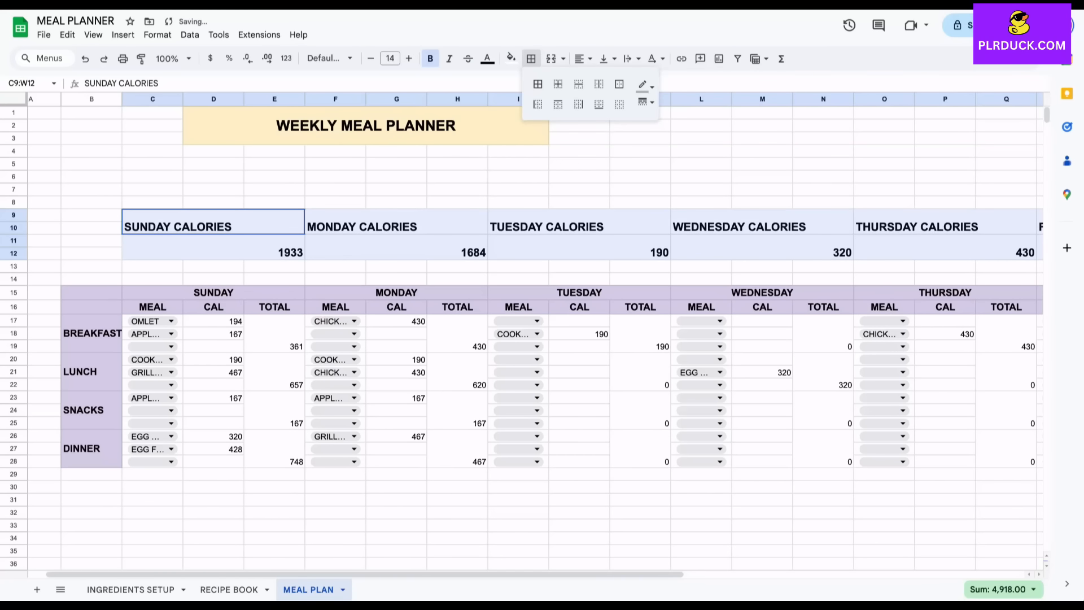
{"action": "left_click", "coordinate": [537, 83]}
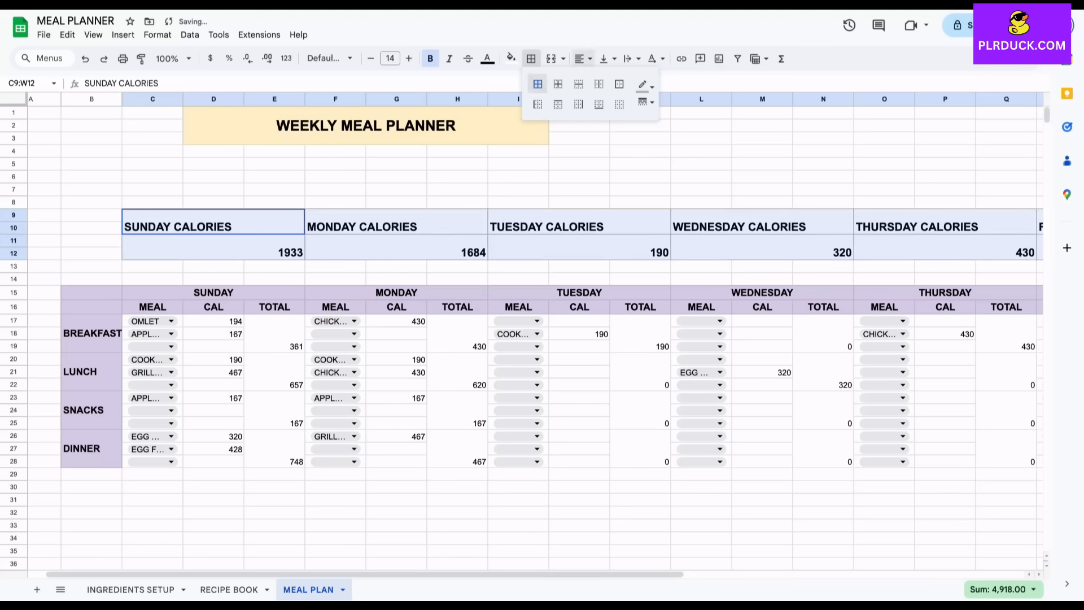
{"action": "left_click", "coordinate": [583, 58]}
{"action": "left_click", "coordinate": [602, 80]}
{"action": "left_click", "coordinate": [608, 58]}
{"action": "left_click", "coordinate": [626, 80]}
{"action": "left_click", "coordinate": [214, 247]}
- Fill the daily calorie labels in C9:W10 with a light blue background
{"action": "left_click_drag", "start_coordinate": [213, 222], "coordinate": [812, 222]}
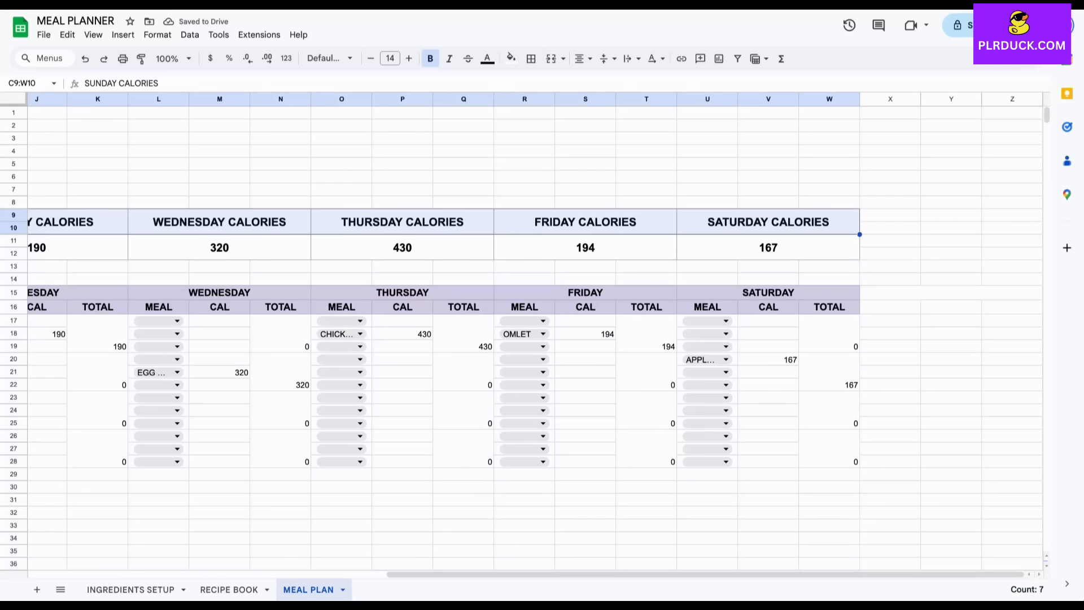
{"action": "left_click", "coordinate": [511, 58]}
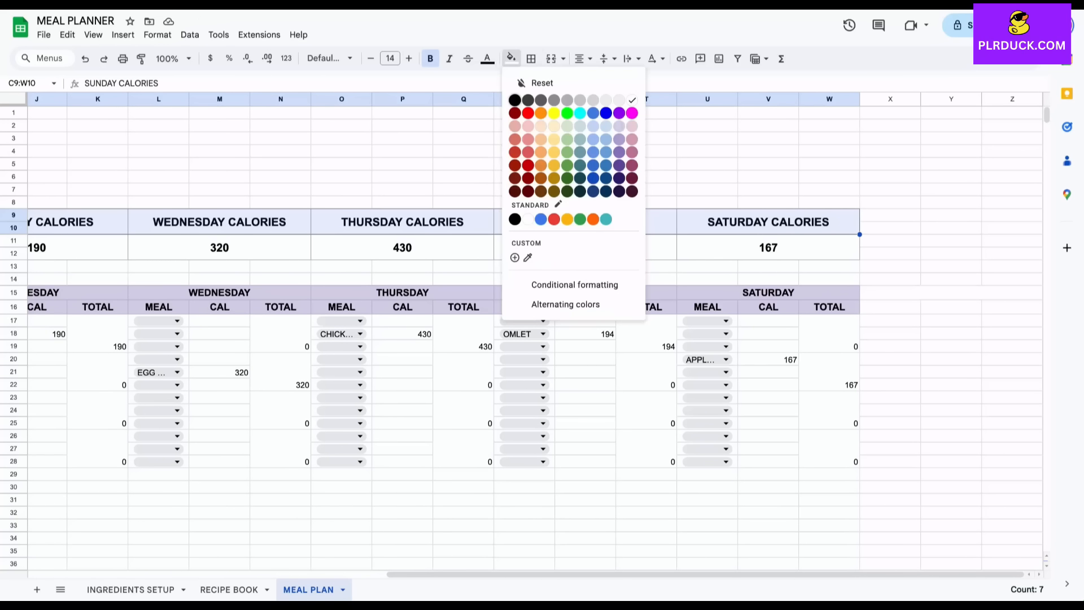
{"action": "left_click", "coordinate": [593, 126]}
{"action": "scroll", "coordinate": [596, 135], "scroll_direction": "left", "scroll_amount": 10}
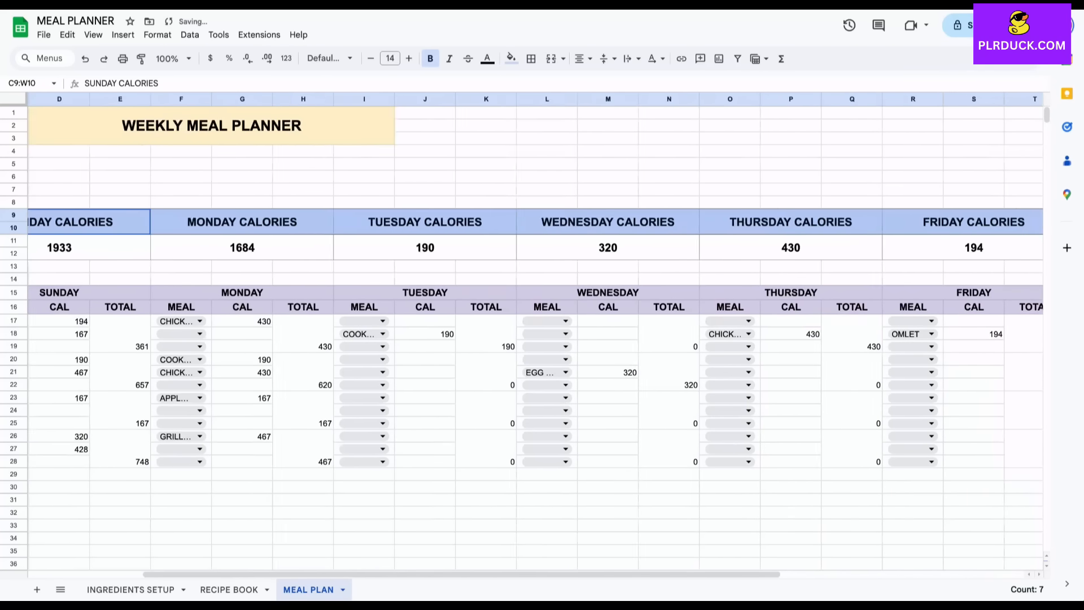
- Fill the daily calorie totals in C11:W12 with a light yellow background
{"action": "left_click_drag", "start_coordinate": [108, 247], "coordinate": [960, 247]}
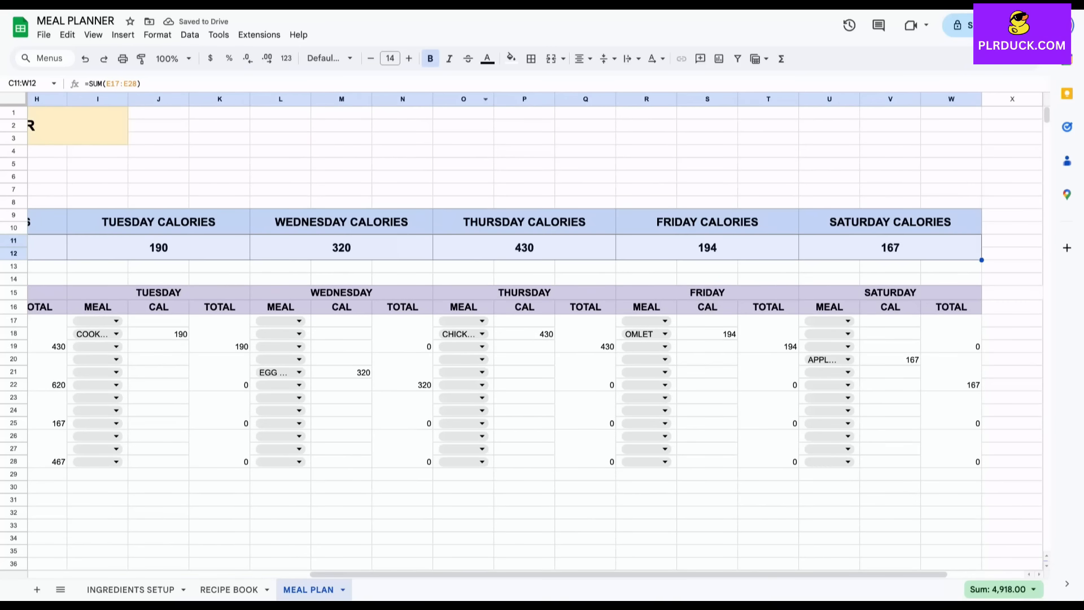
{"action": "left_click", "coordinate": [511, 58]}
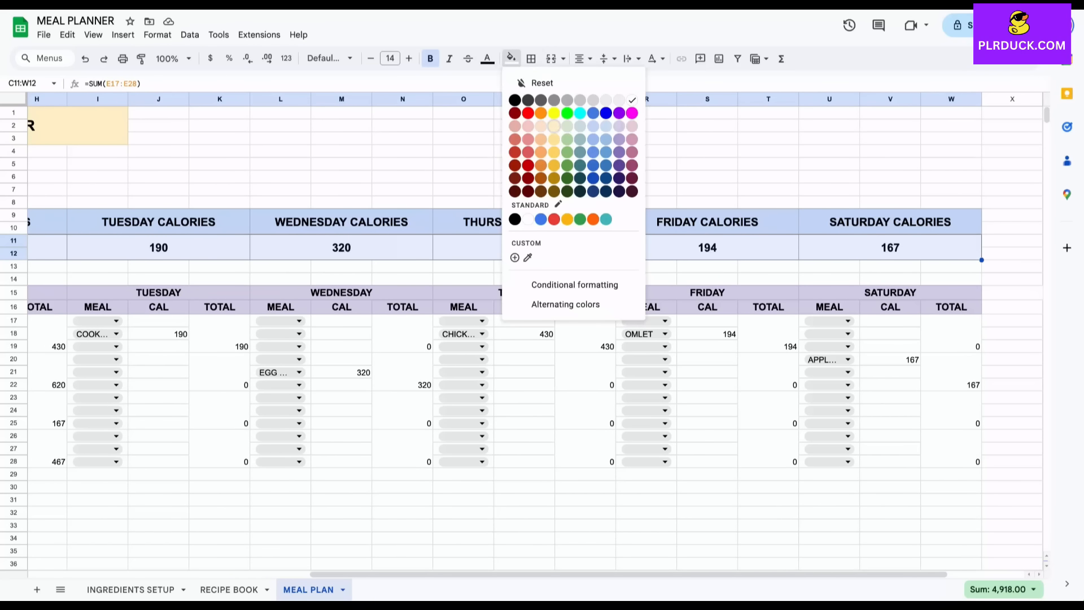
{"action": "left_click", "coordinate": [554, 126]}
{"action": "scroll", "coordinate": [428, 317], "scroll_direction": "left", "scroll_amount": 7}
{"action": "left_click", "coordinate": [190, 397]}
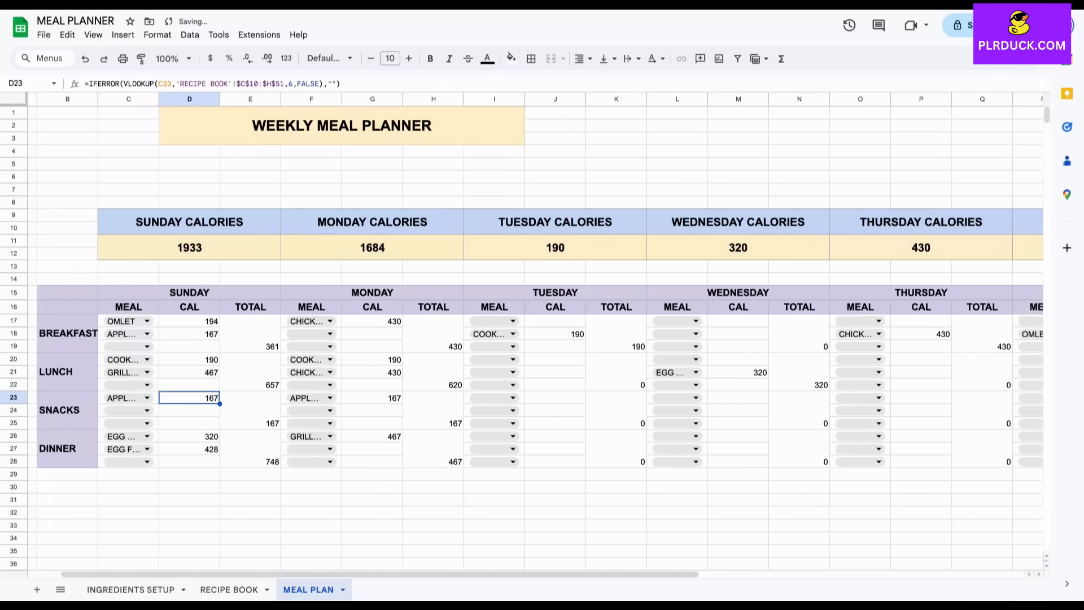
- Shade the TOTAL columns of all seven days grey in rows 17 to 28, from Sunday through Saturday
{"action": "left_click_drag", "start_coordinate": [250, 333], "coordinate": [250, 473]}
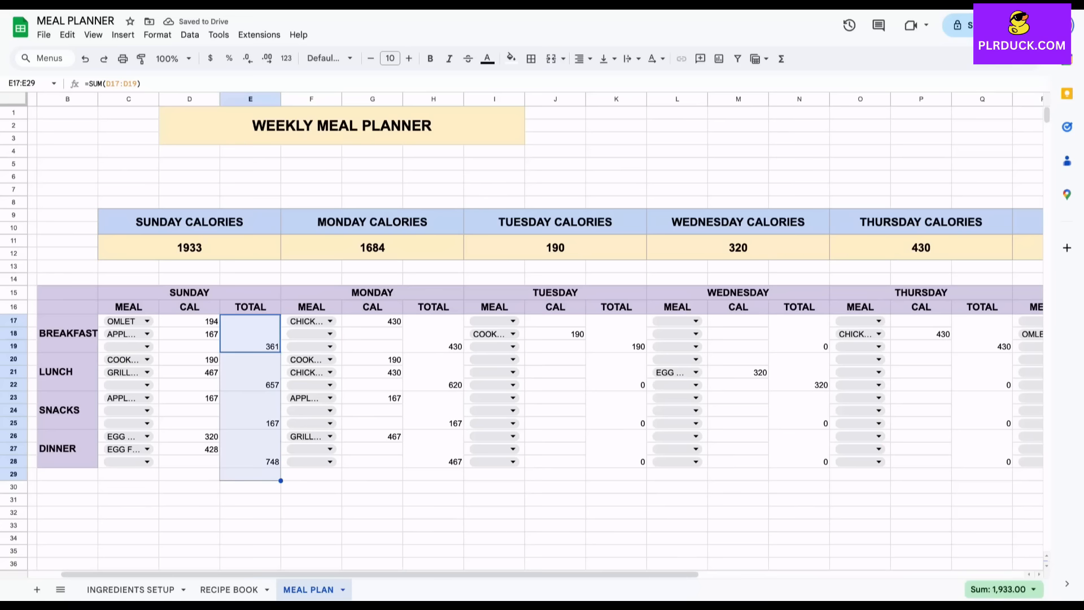
{"action": "left_click", "coordinate": [250, 448]}
{"action": "left_click_drag", "start_coordinate": [250, 333], "coordinate": [250, 452]}
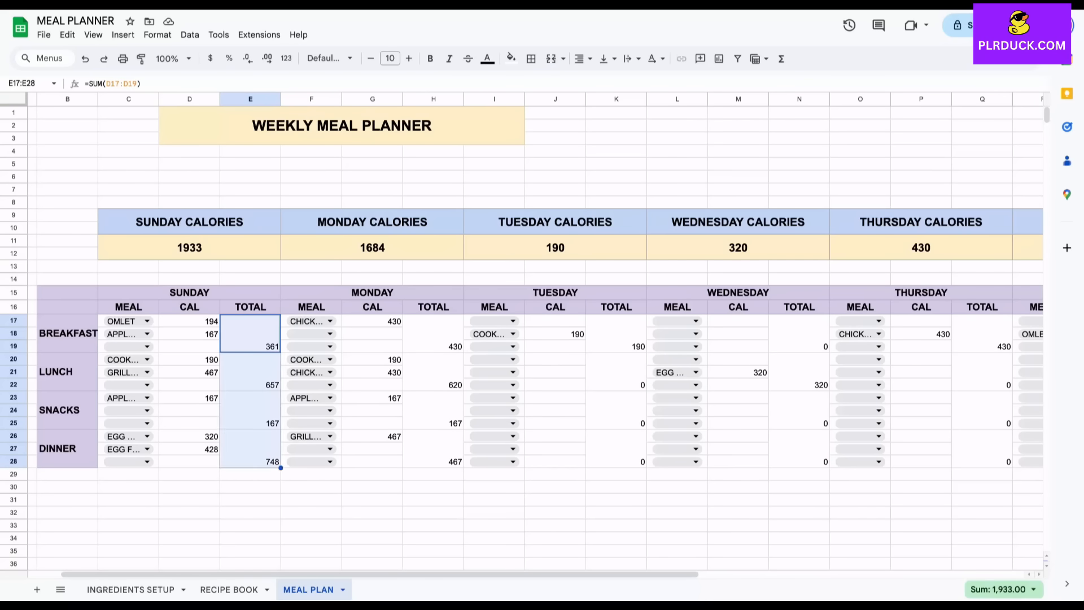
{"action": "left_click_drag", "start_coordinate": [433, 333], "coordinate": [433, 450]}
{"action": "left_click_drag", "start_coordinate": [615, 333], "coordinate": [616, 450]}
{"action": "left_click_drag", "start_coordinate": [798, 333], "coordinate": [799, 450]}
{"action": "scroll", "coordinate": [542, 339], "scroll_direction": "right", "scroll_amount": 5}
{"action": "left_click_drag", "start_coordinate": [564, 333], "coordinate": [564, 450]}
{"action": "left_click_drag", "start_coordinate": [747, 333], "coordinate": [747, 449]}
{"action": "left_click_drag", "start_coordinate": [929, 333], "coordinate": [929, 450]}
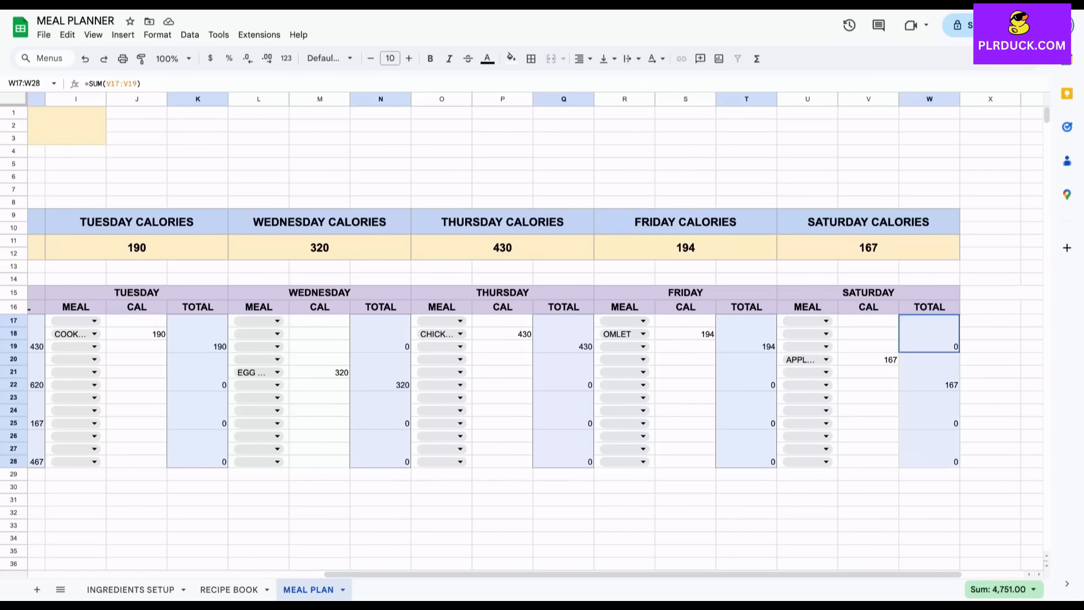
{"action": "left_click", "coordinate": [511, 58]}
{"action": "left_click", "coordinate": [593, 100]}
{"action": "scroll", "coordinate": [532, 515], "scroll_direction": "left", "scroll_amount": 5}
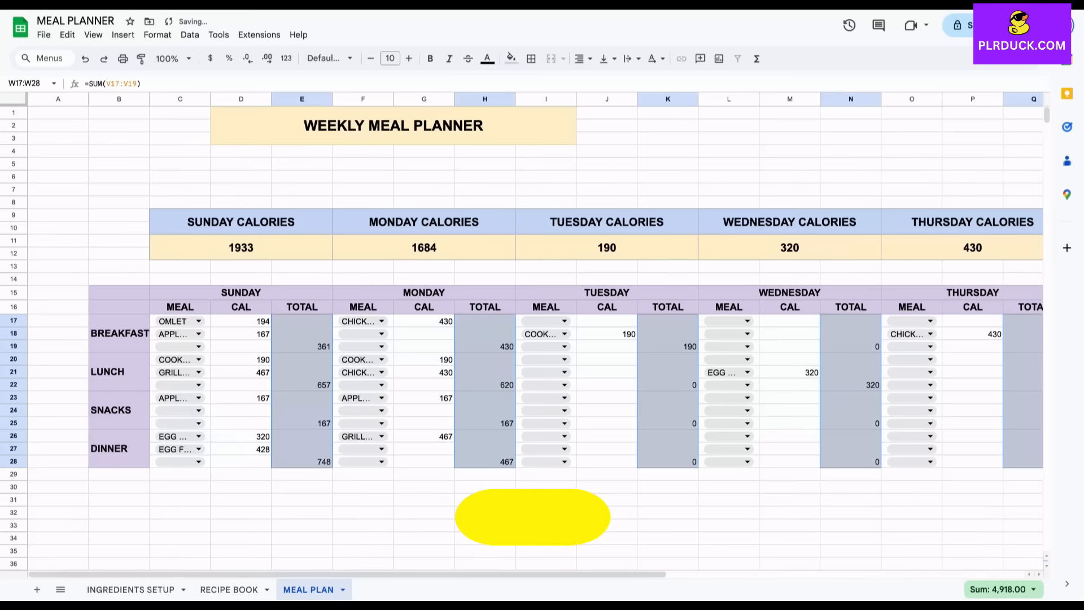
- Apply all borders to the whole weekly meal table, B15:W28
{"action": "left_click_drag", "start_coordinate": [118, 292], "coordinate": [828, 462]}
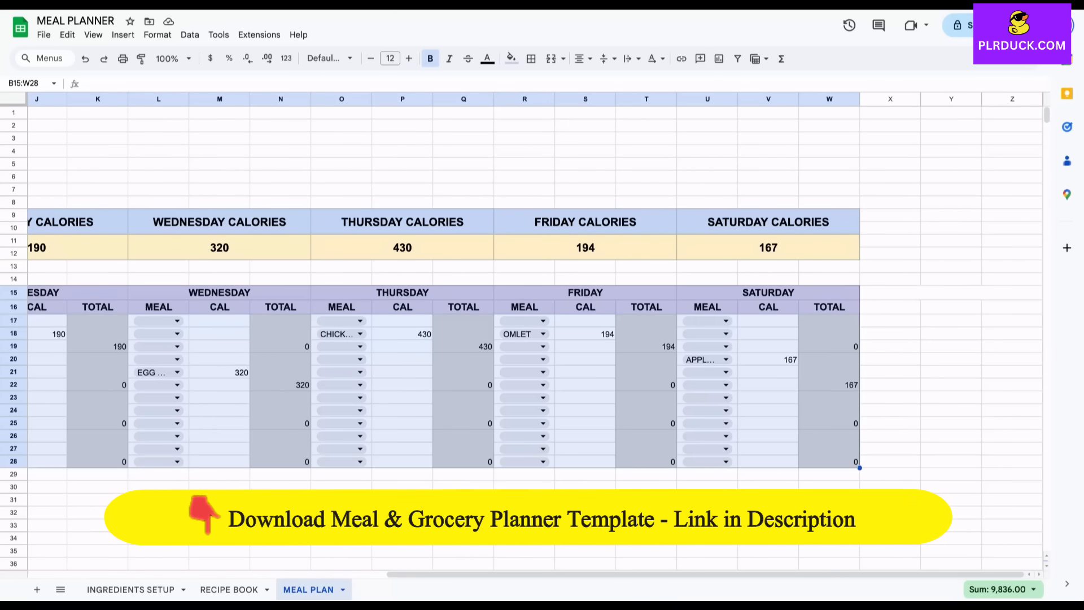
{"action": "left_click", "coordinate": [530, 59]}
{"action": "left_click", "coordinate": [537, 84]}
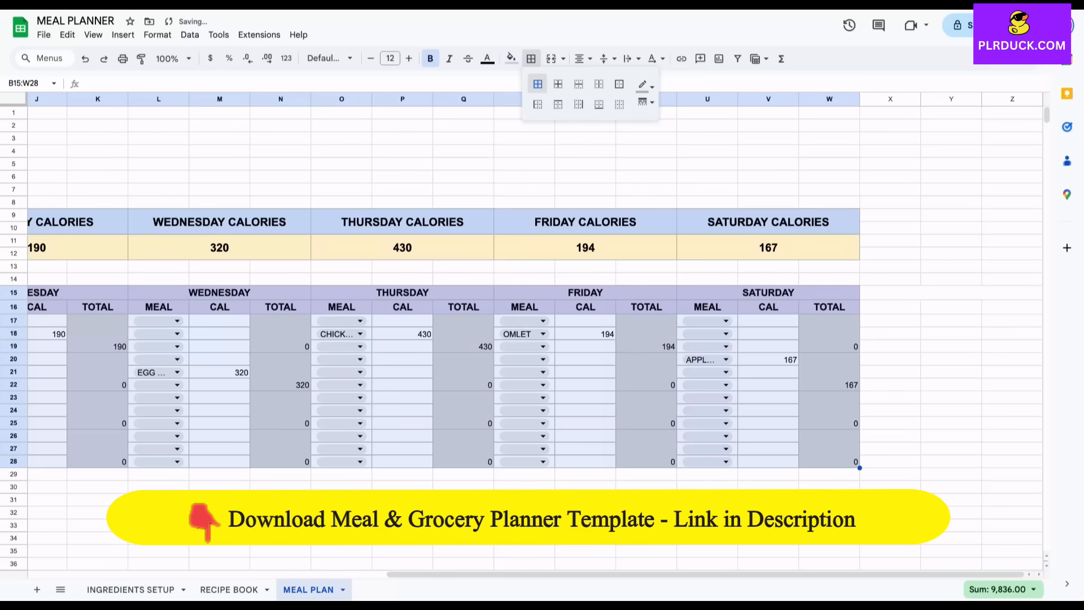
{"action": "left_click", "coordinate": [280, 512]}
{"action": "scroll", "coordinate": [281, 511], "scroll_direction": "left", "scroll_amount": 10}
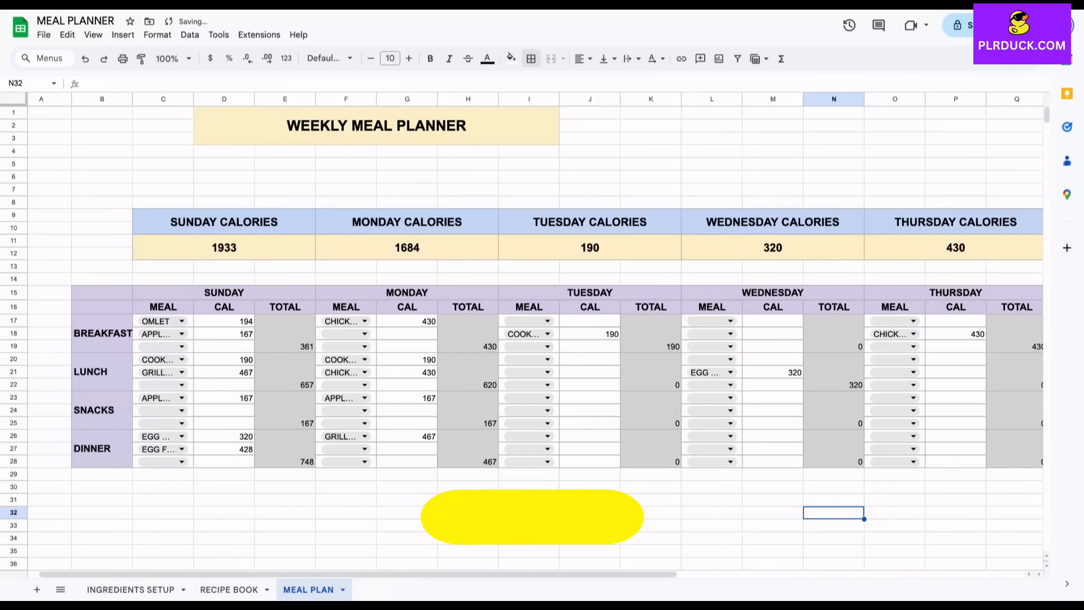
{"action": "scroll", "coordinate": [531, 517], "scroll_direction": "right", "scroll_amount": 2}
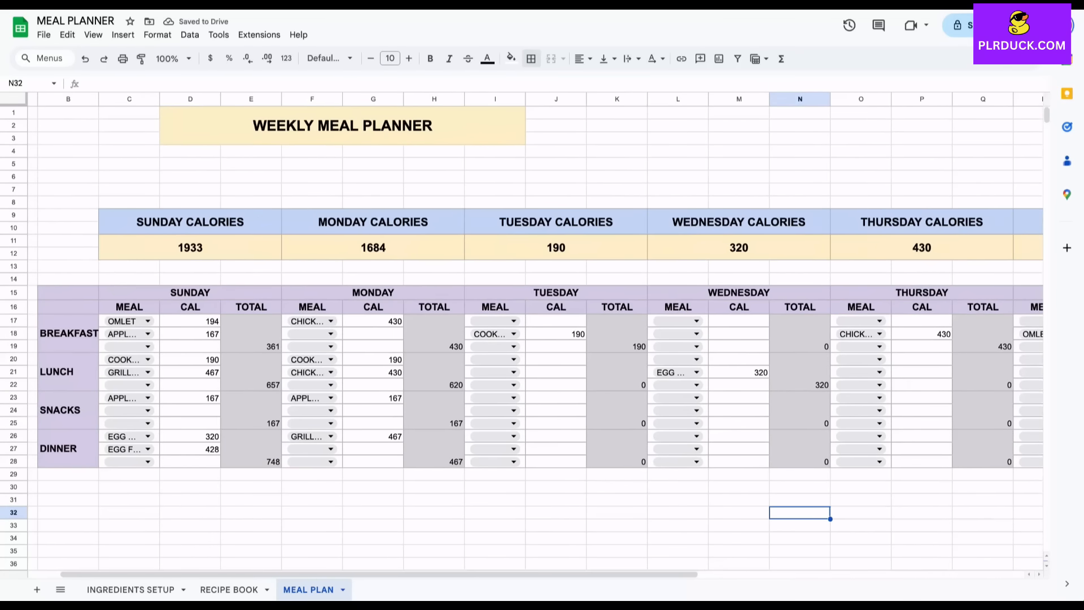
{"action": "scroll", "coordinate": [535, 334], "scroll_direction": "right", "scroll_amount": 3}
{"action": "scroll", "coordinate": [535, 335], "scroll_direction": "left", "scroll_amount": 3}
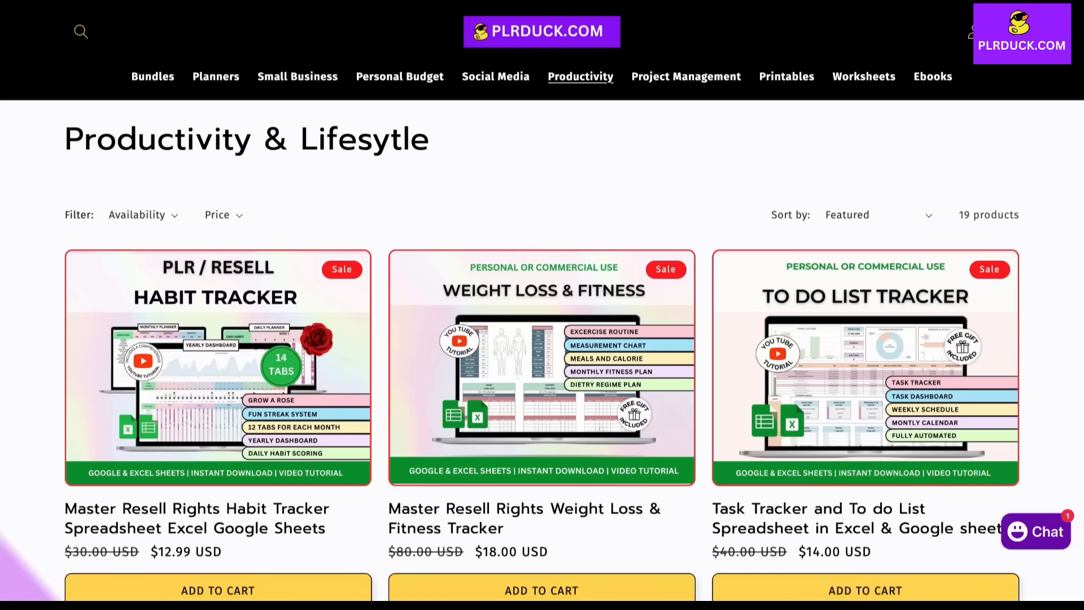
- Switch to the PLRDUCK.COM store and browse its Productivity collection for planner and spreadsheet templates, including the Meal & Grocery Planner
{"action": "scroll", "coordinate": [542, 339], "scroll_direction": "down", "scroll_amount": 16}
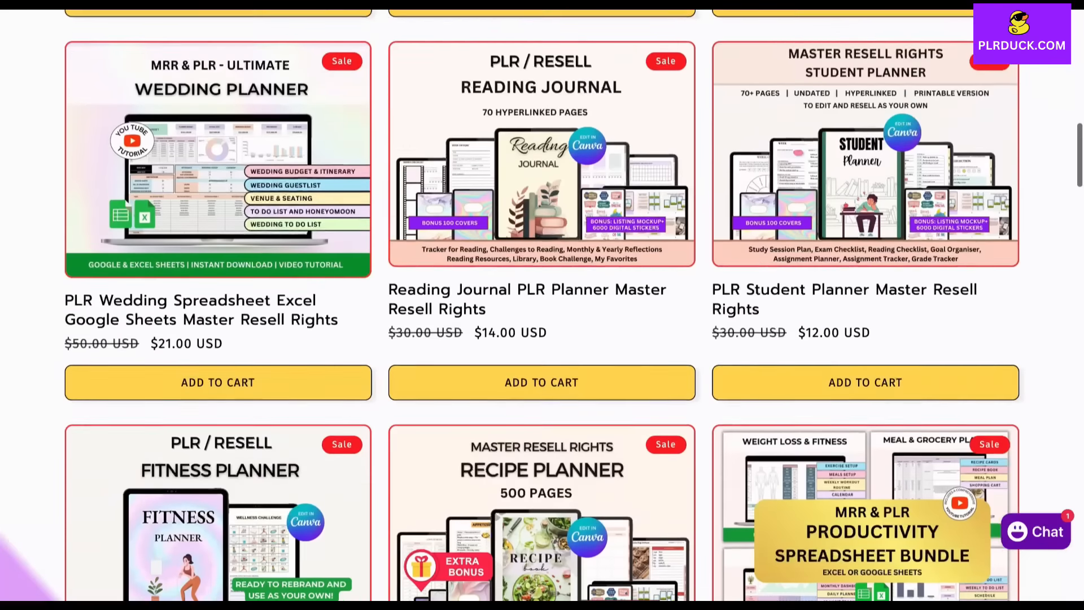
{"action": "scroll", "coordinate": [541, 339], "scroll_direction": "down", "scroll_amount": 8}
{"action": "scroll", "coordinate": [542, 339], "scroll_direction": "down", "scroll_amount": 5}
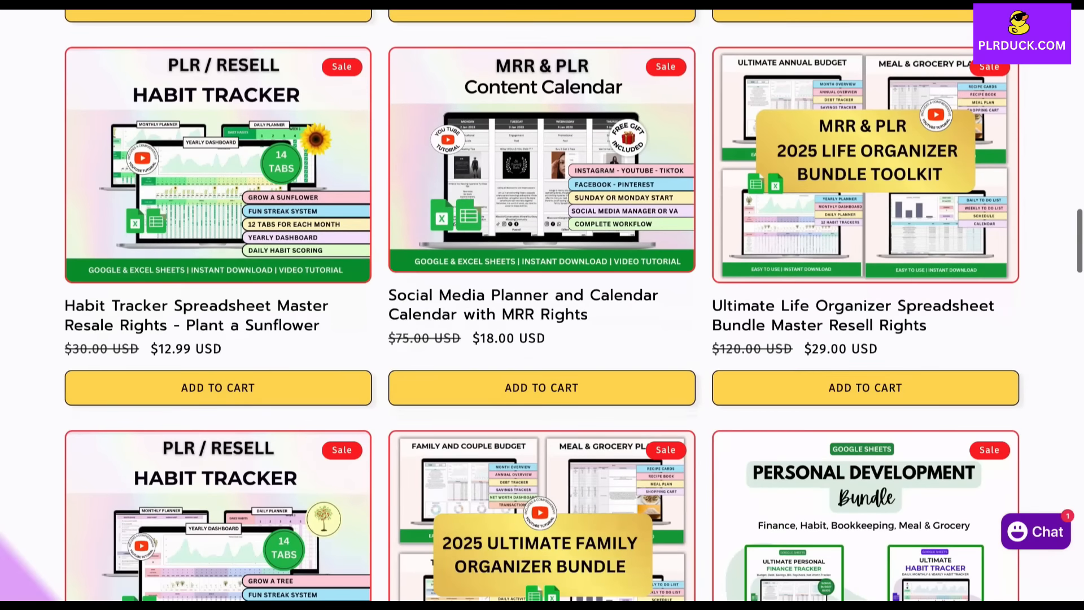
{"action": "scroll", "coordinate": [542, 339], "scroll_direction": "down", "scroll_amount": 5}
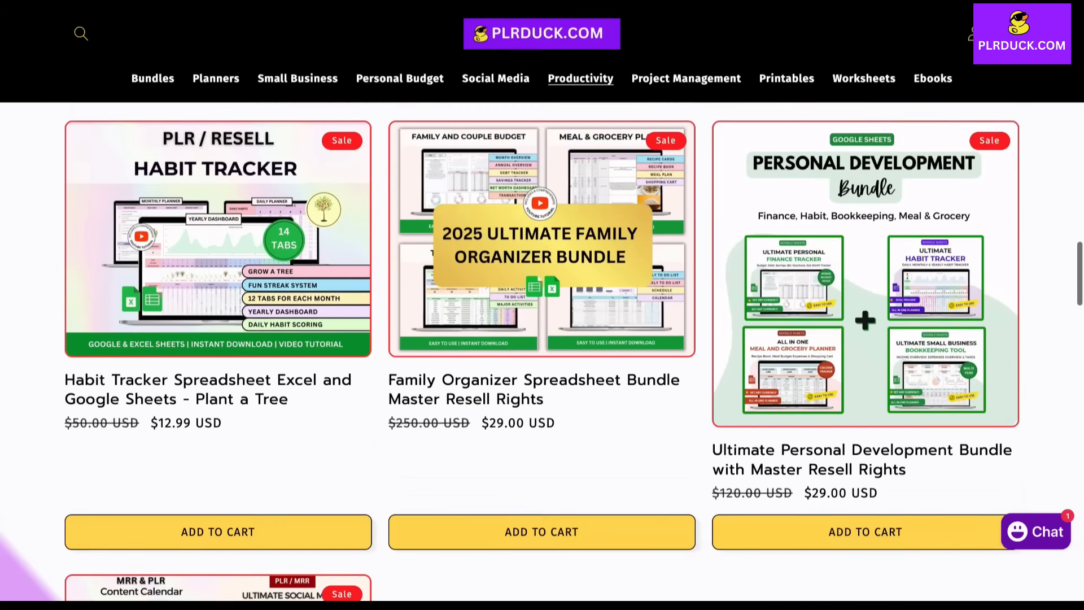
{"action": "scroll", "coordinate": [542, 349], "scroll_direction": "up", "scroll_amount": 14}
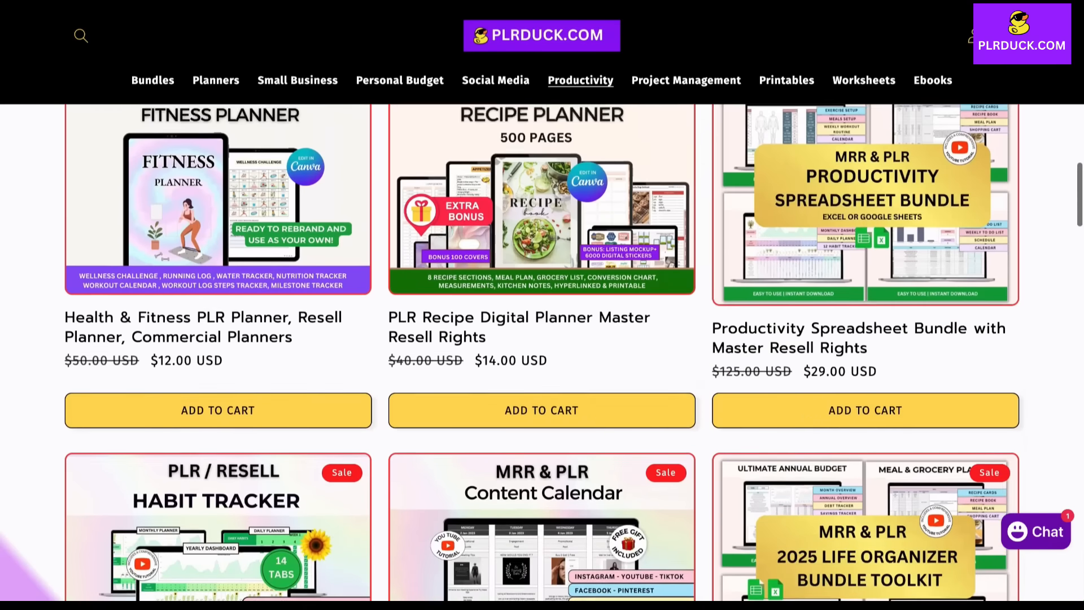
{"action": "scroll", "coordinate": [542, 350], "scroll_direction": "up", "scroll_amount": 1}
{"action": "scroll", "coordinate": [542, 350], "scroll_direction": "up", "scroll_amount": 4}
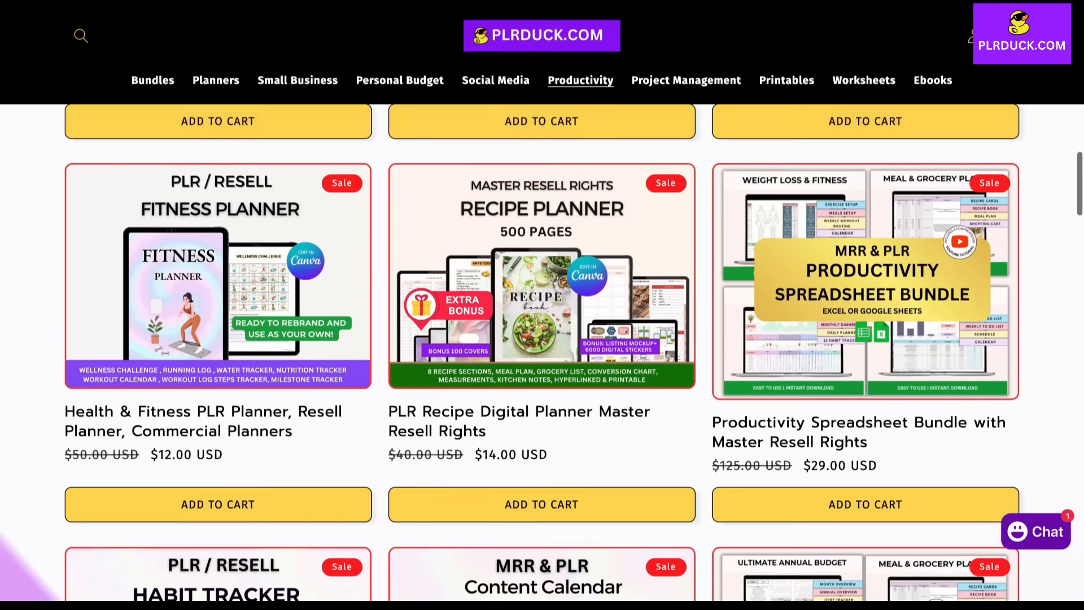
{"action": "scroll", "coordinate": [541, 349], "scroll_direction": "up", "scroll_amount": 5}
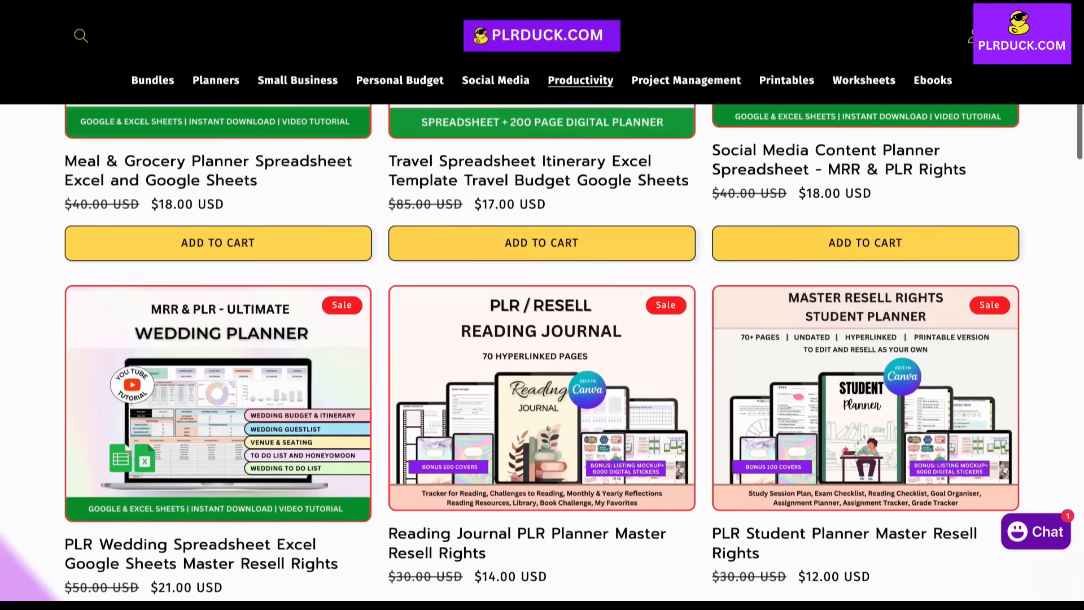
{"action": "scroll", "coordinate": [542, 350], "scroll_direction": "up", "scroll_amount": 3}
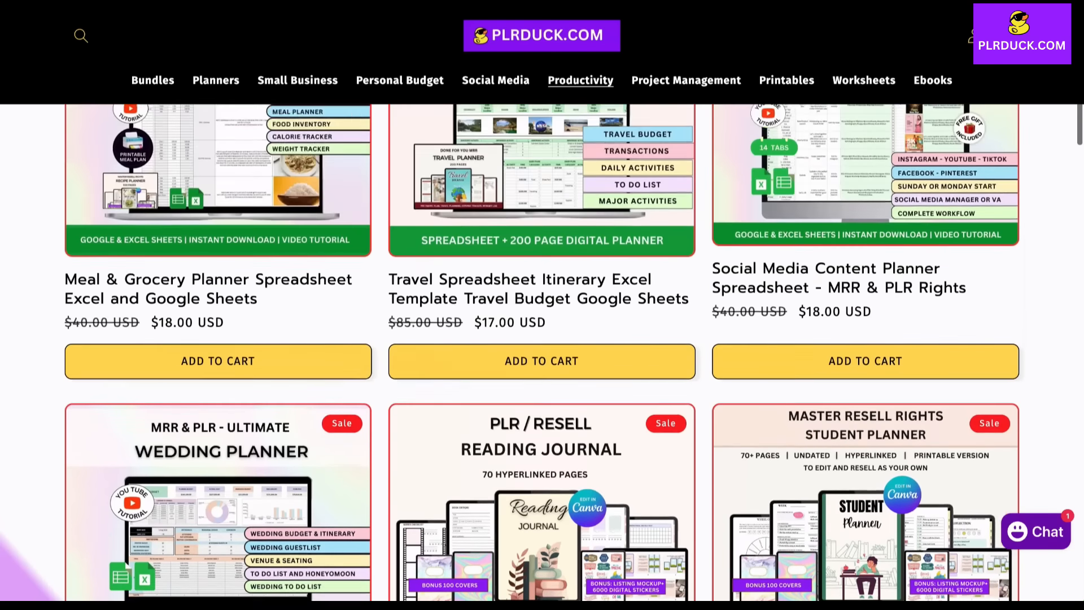
{"action": "scroll", "coordinate": [542, 350], "scroll_direction": "up", "scroll_amount": 3}
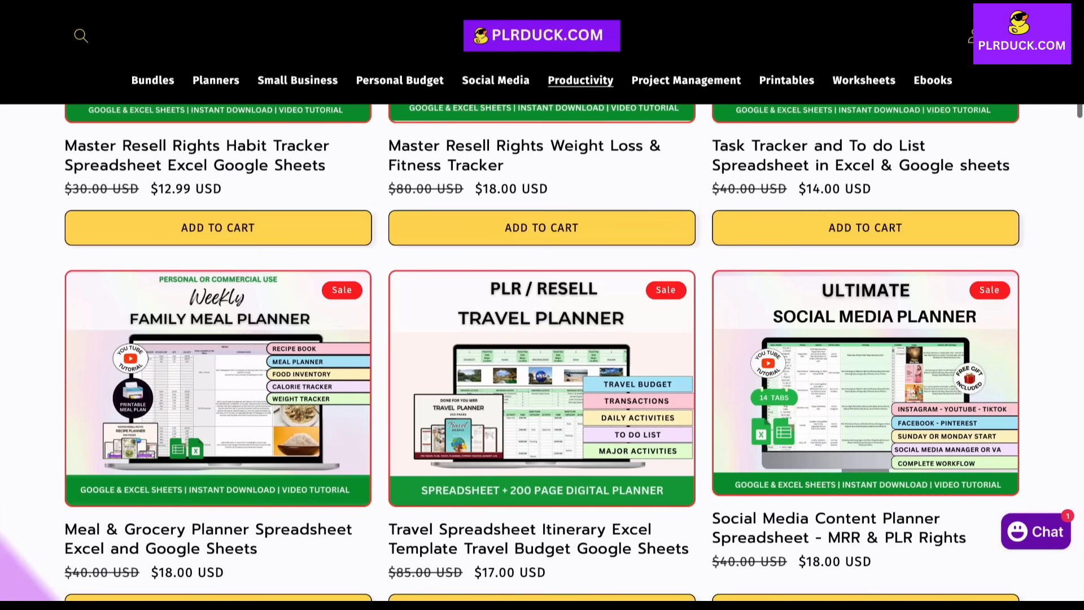
{"action": "scroll", "coordinate": [542, 350], "scroll_direction": "up", "scroll_amount": 5}
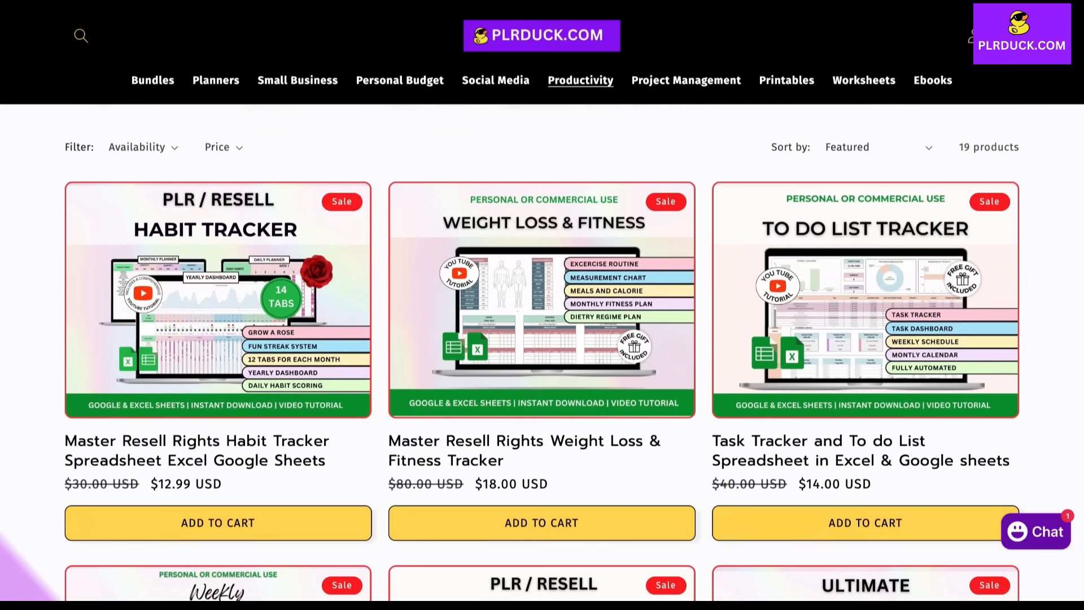